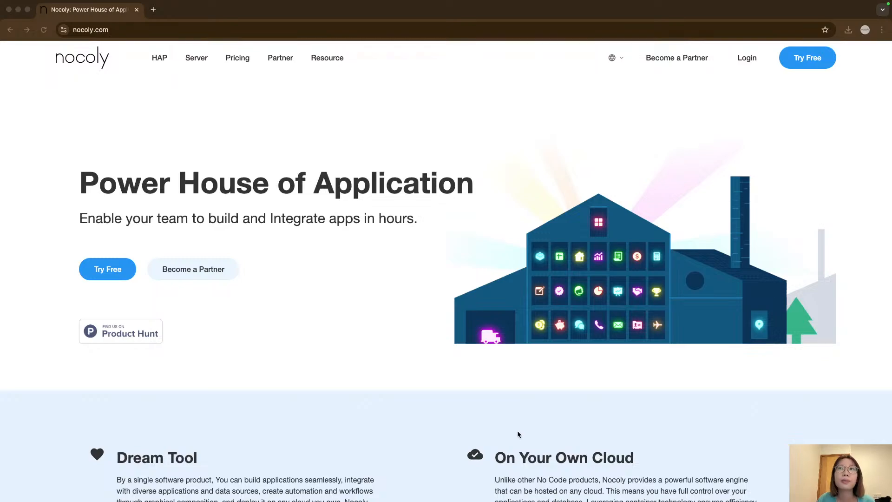
pyautogui.click(536, 408)
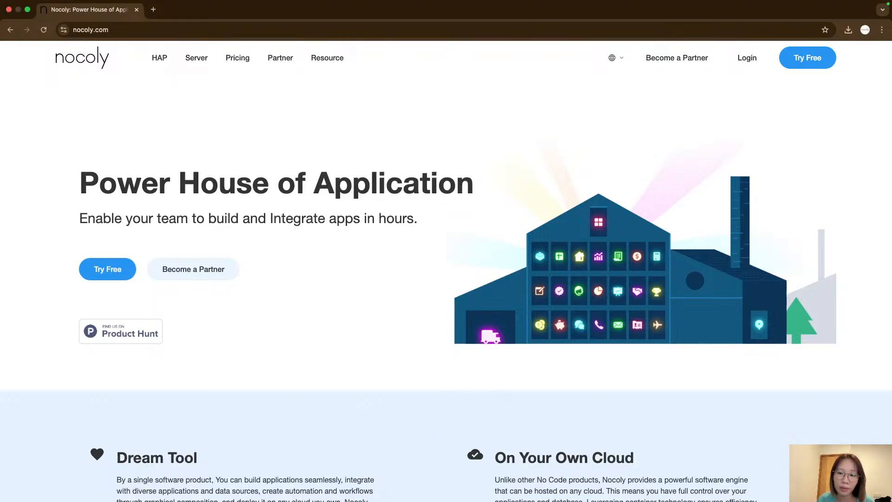
pyautogui.press('super+Tab')
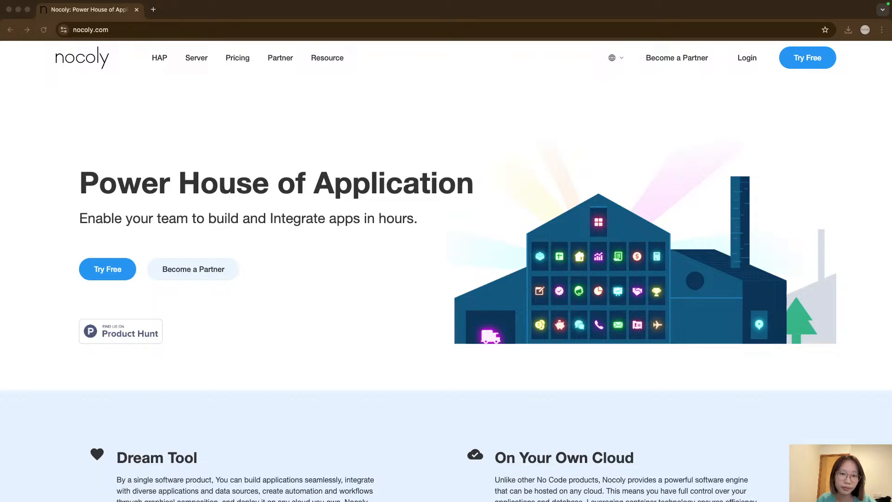
pyautogui.hotkey('ctrl', 'Up')
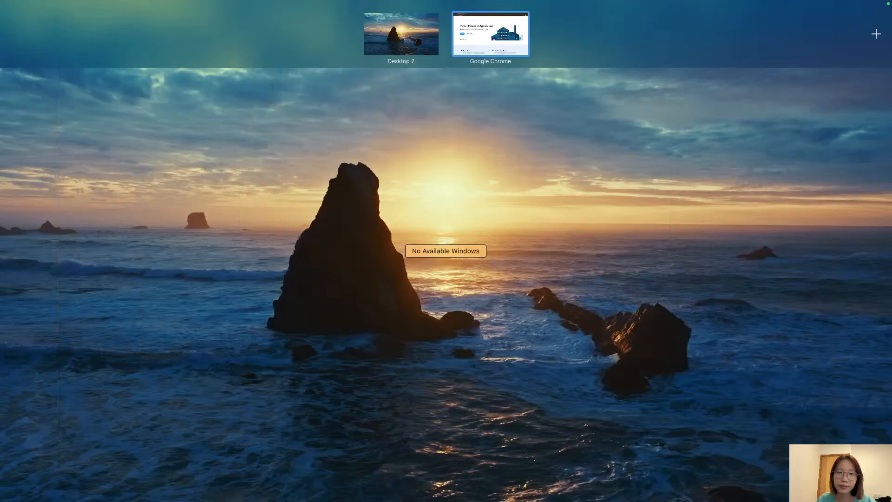
pyautogui.hotkey('ctrl', 'Up')
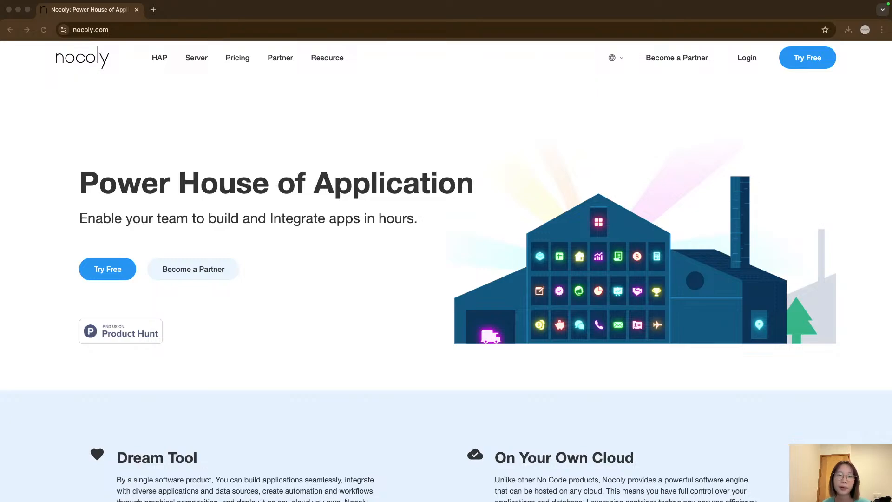
pyautogui.click(461, 339)
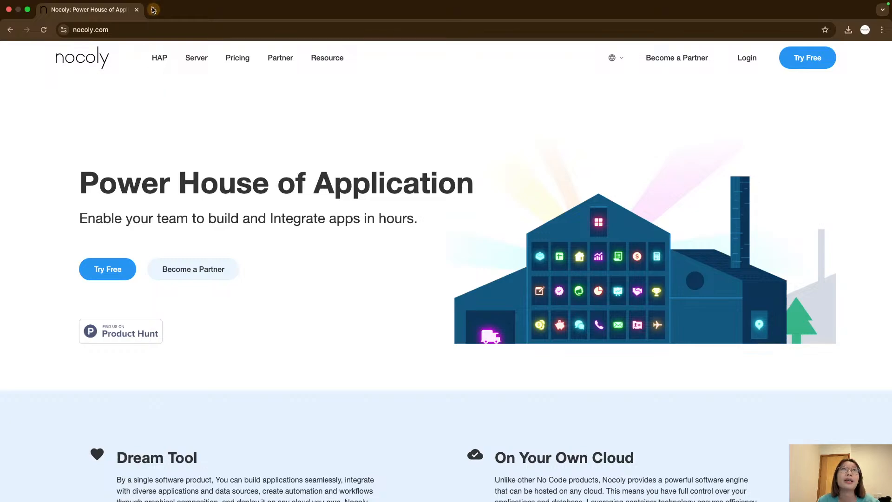
pyautogui.tripleClick(398, 191)
pyautogui.click(334, 201)
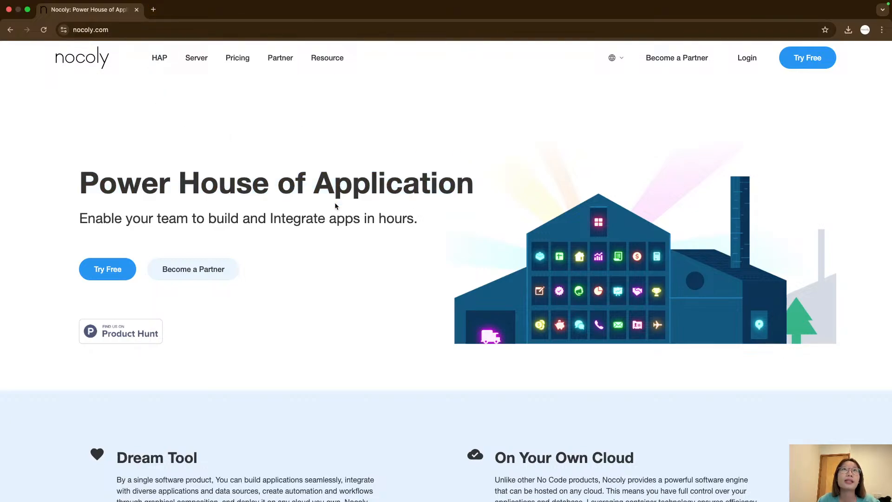
pyautogui.click(154, 9)
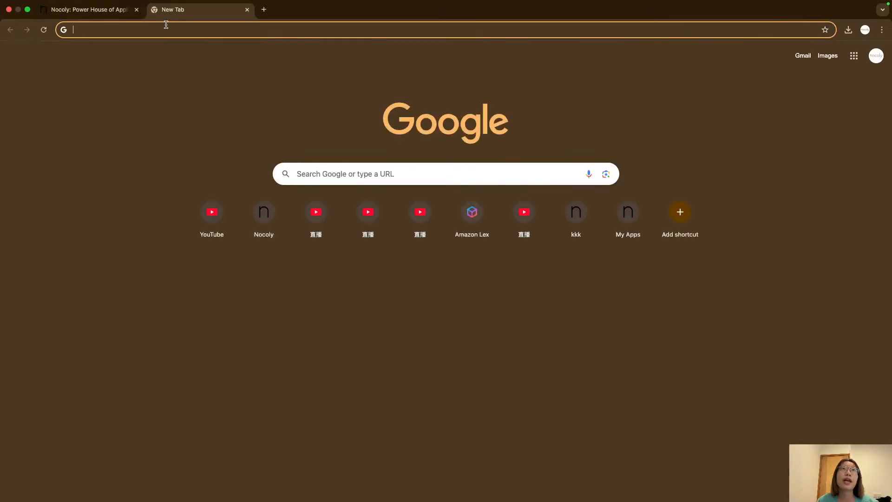
pyautogui.write('nocoly.c')
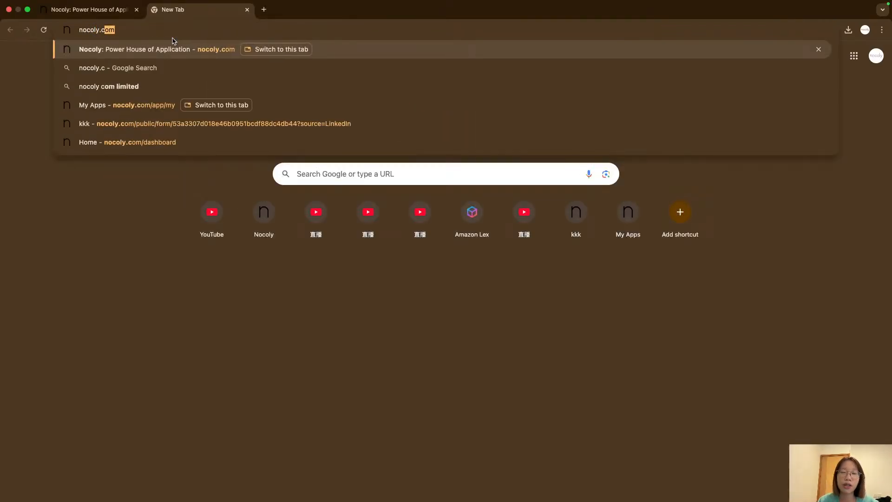
pyautogui.press('Return')
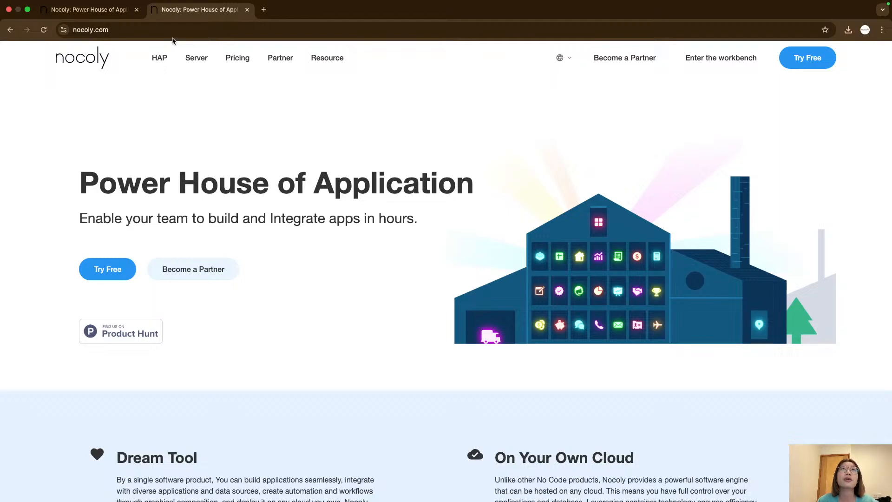
pyautogui.click(246, 10)
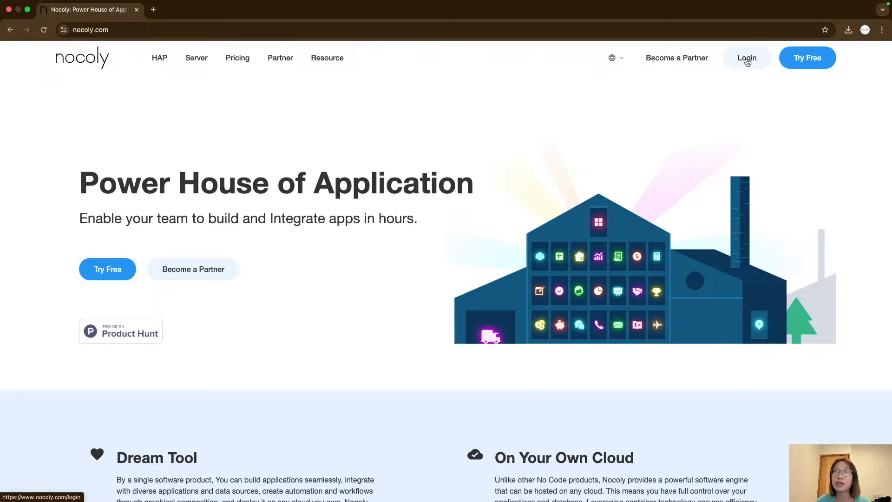
# Log in and create a new blank application from the My Apps list.
pyautogui.click(747, 60)
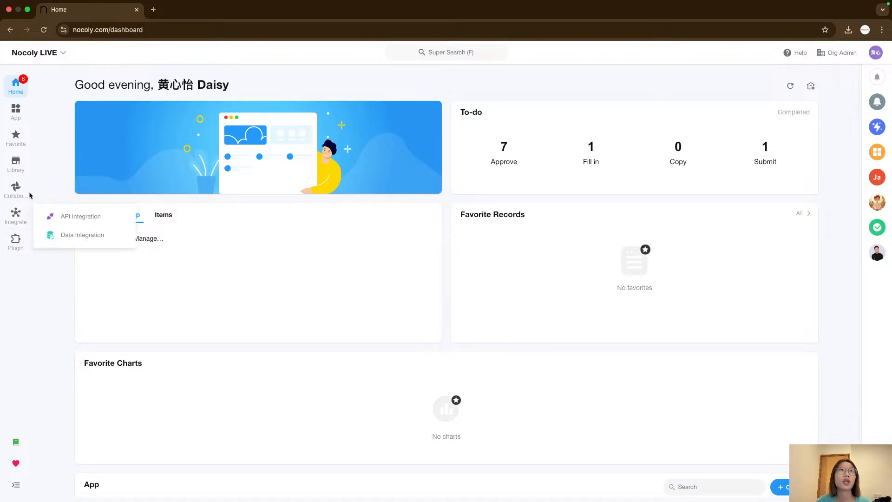
pyautogui.click(15, 111)
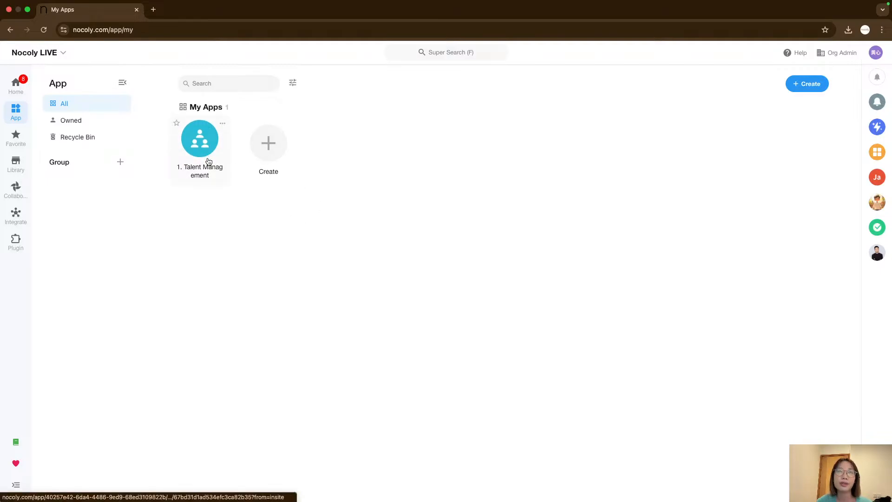
pyautogui.click(269, 150)
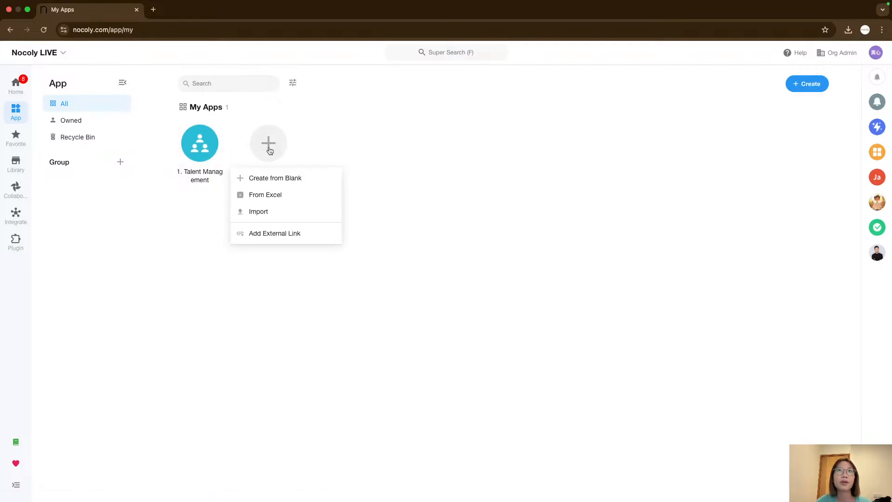
pyautogui.click(405, 206)
pyautogui.click(263, 146)
pyautogui.click(318, 179)
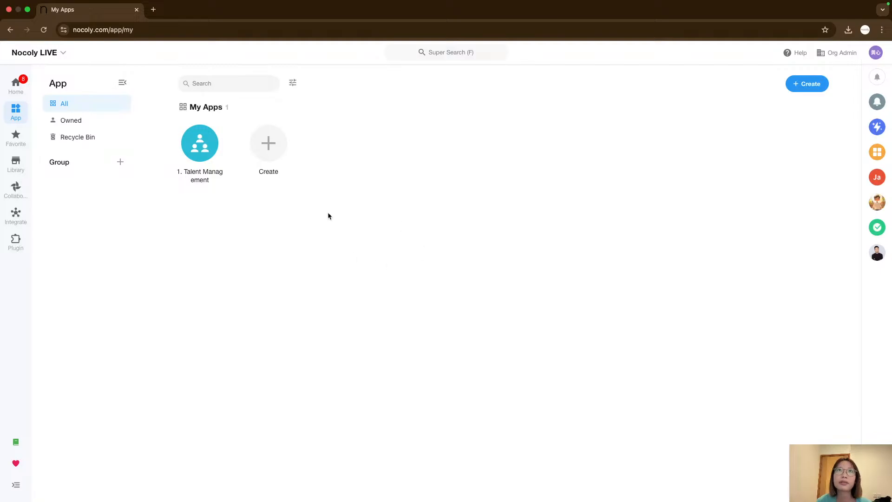
pyautogui.click(257, 152)
pyautogui.click(302, 181)
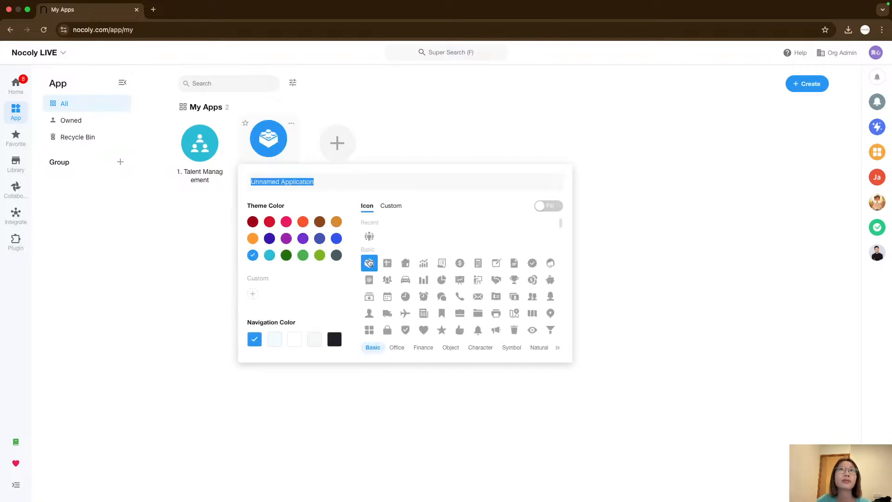
pyautogui.tripleClick(308, 182)
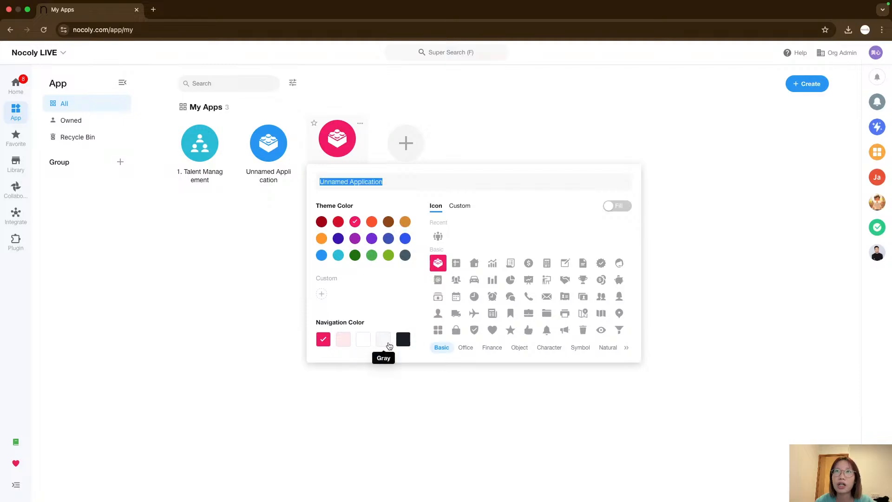
# Give the new app a group-of-people icon from the Character category and a dark purple theme colour.
pyautogui.scroll(-5, 517, 305)
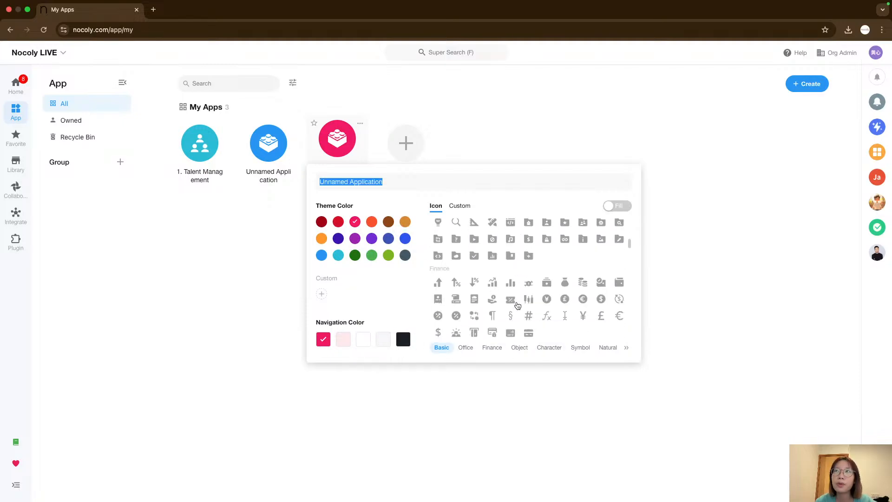
pyautogui.scroll(4, 517, 305)
pyautogui.scroll(1, 517, 305)
pyautogui.click(459, 205)
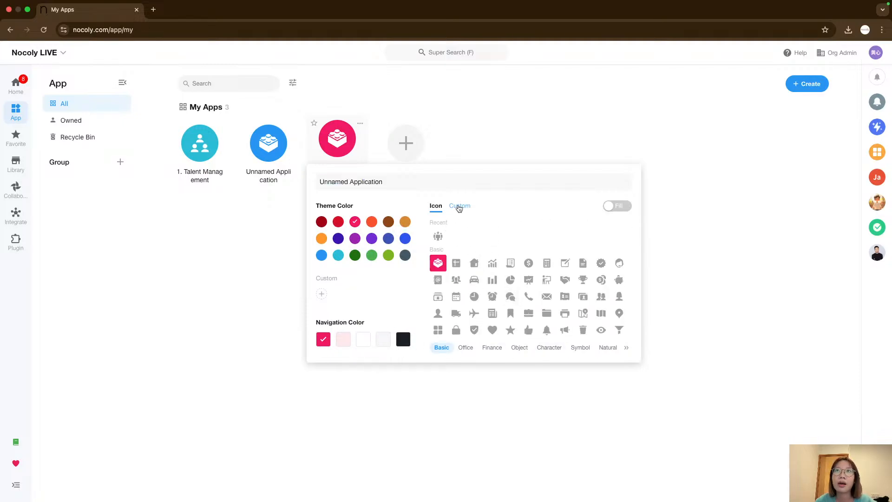
pyautogui.click(437, 205)
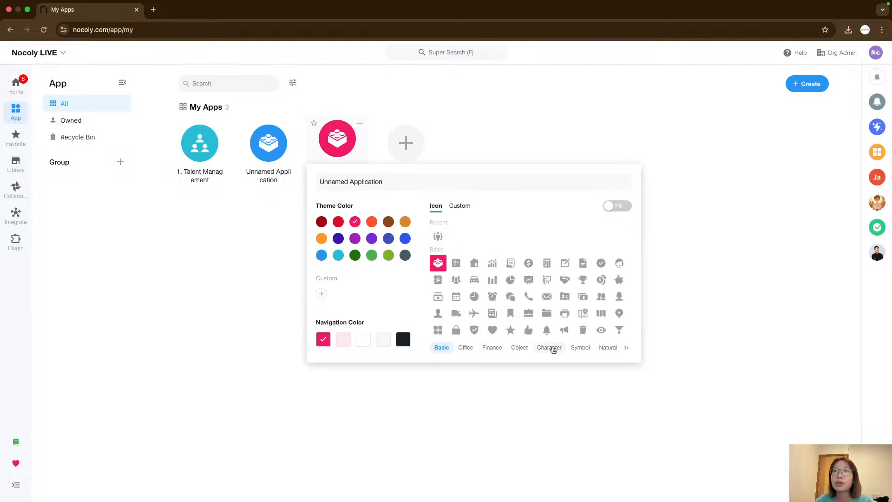
pyautogui.click(551, 347)
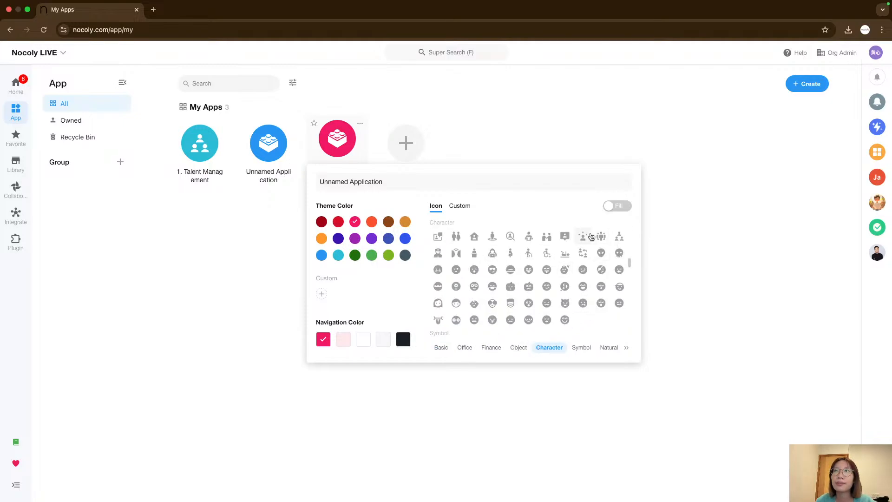
pyautogui.click(603, 238)
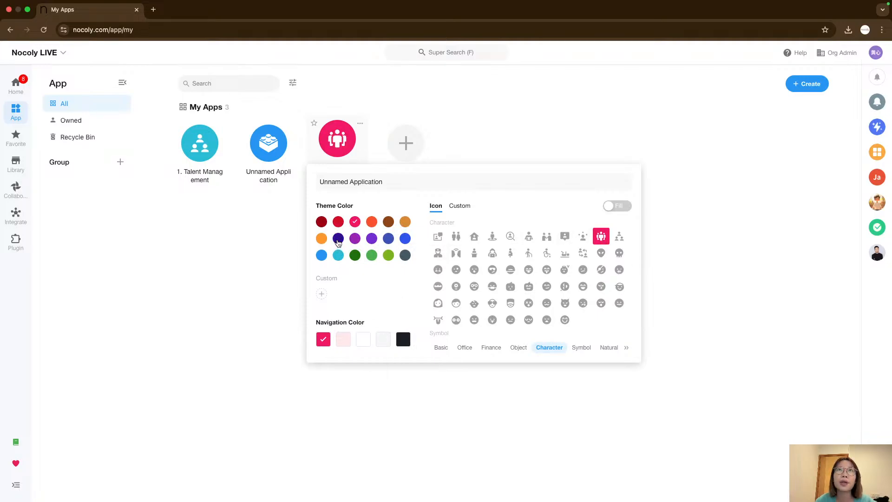
pyautogui.click(338, 238)
pyautogui.click(390, 391)
# Open the new app and rename it Talent Management System.
pyautogui.click(347, 157)
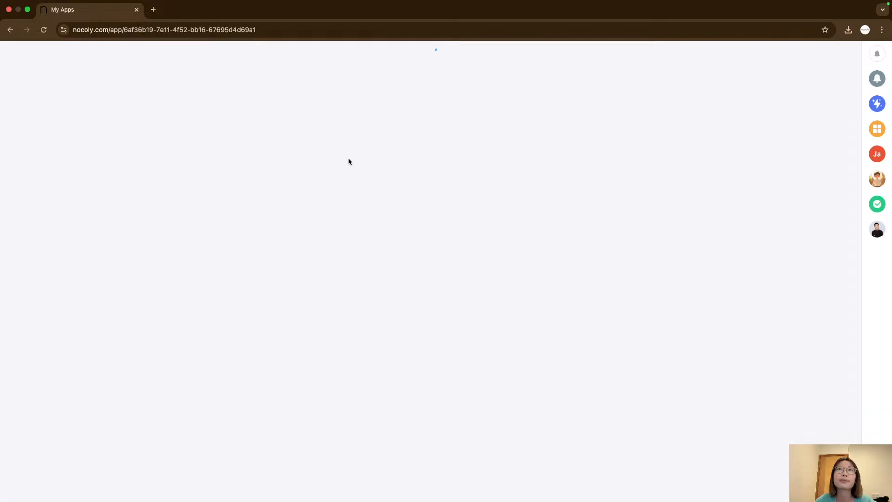
pyautogui.click(136, 53)
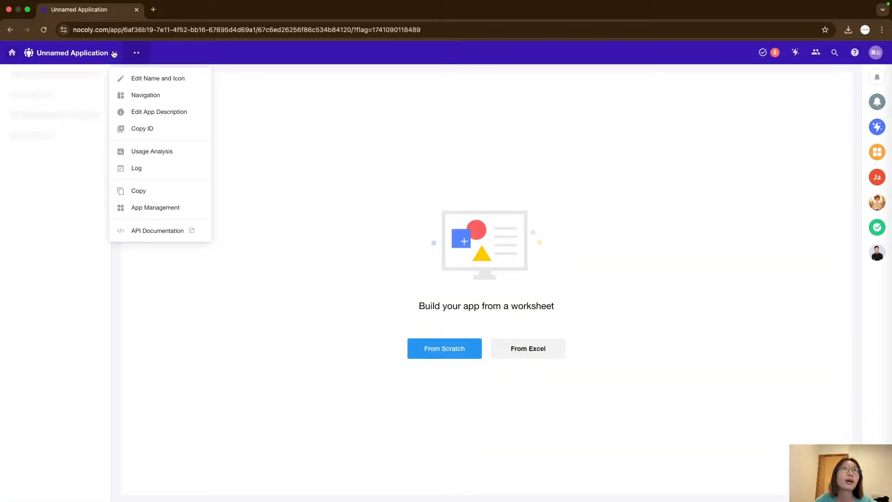
pyautogui.click(136, 78)
pyautogui.tripleClick(97, 79)
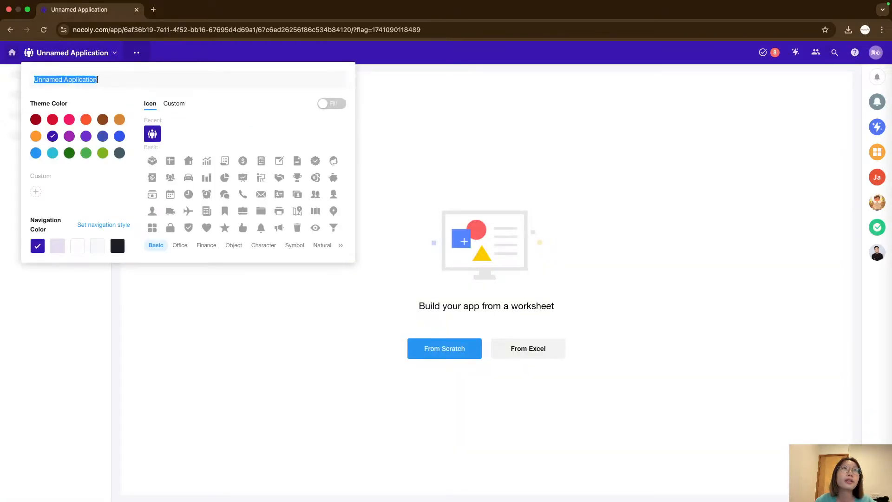
pyautogui.press('capslock')
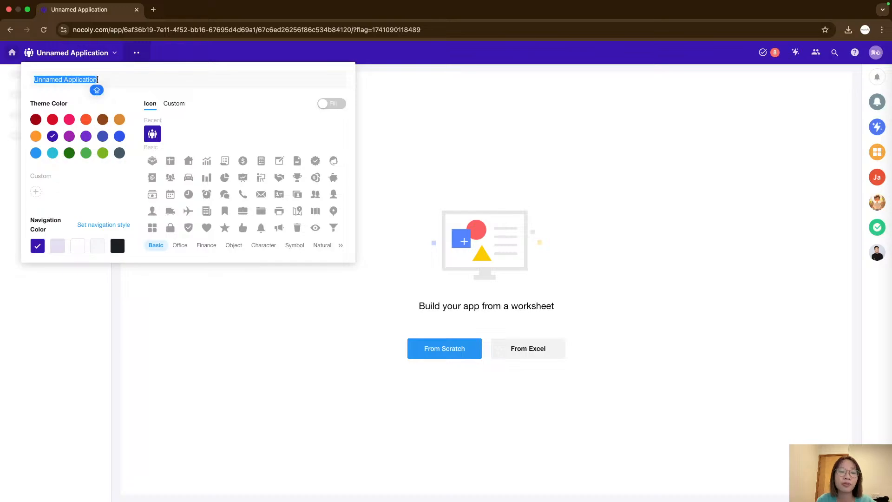
pyautogui.write('Ta')
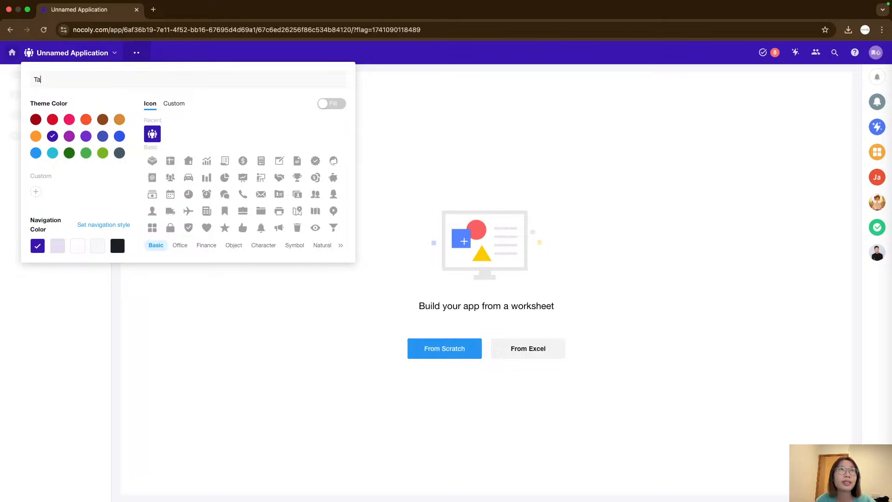
pyautogui.write('lent Manageme')
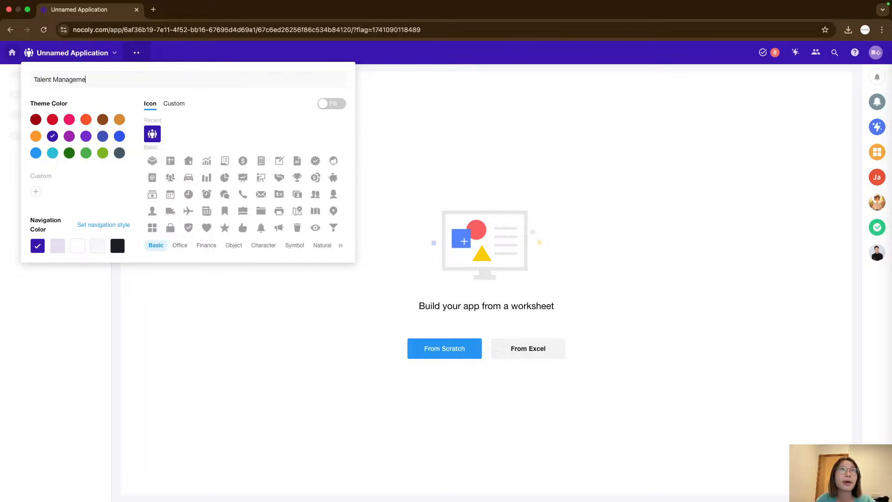
pyautogui.write('nt System')
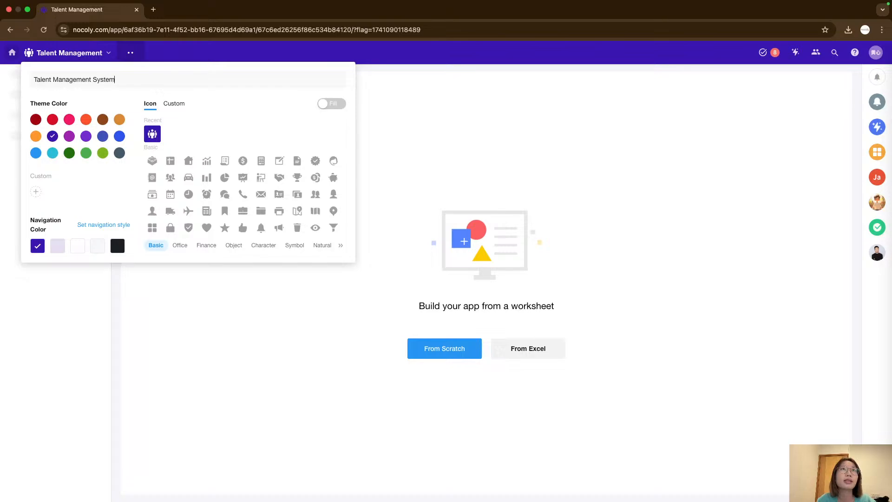
pyautogui.click(294, 245)
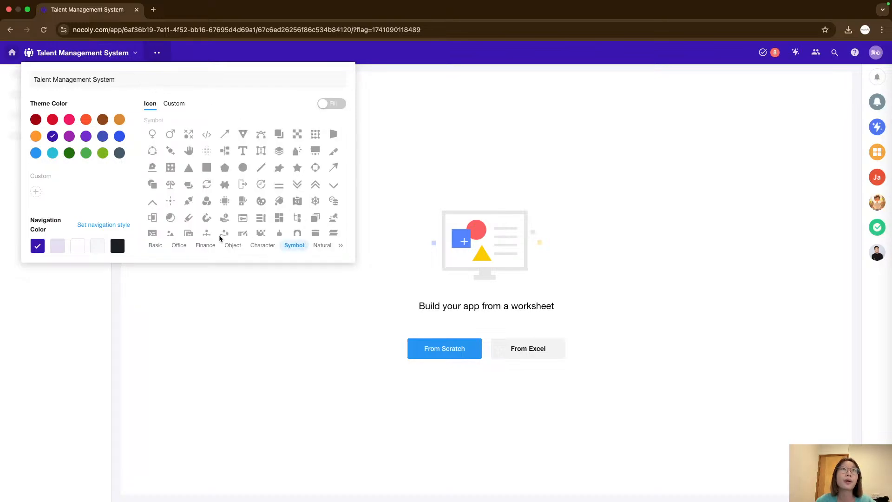
pyautogui.click(202, 312)
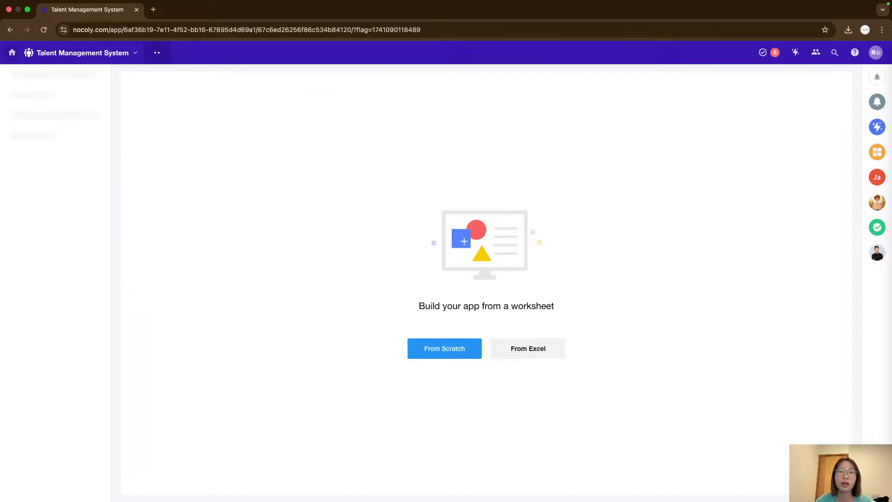
# Return to the apps list and reopen the Talent Management System app.
pyautogui.click(12, 53)
pyautogui.click(16, 112)
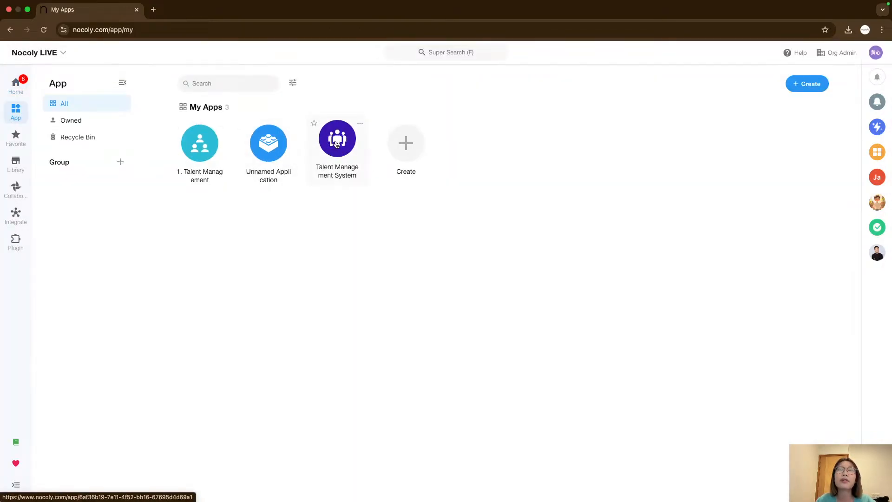
pyautogui.click(338, 141)
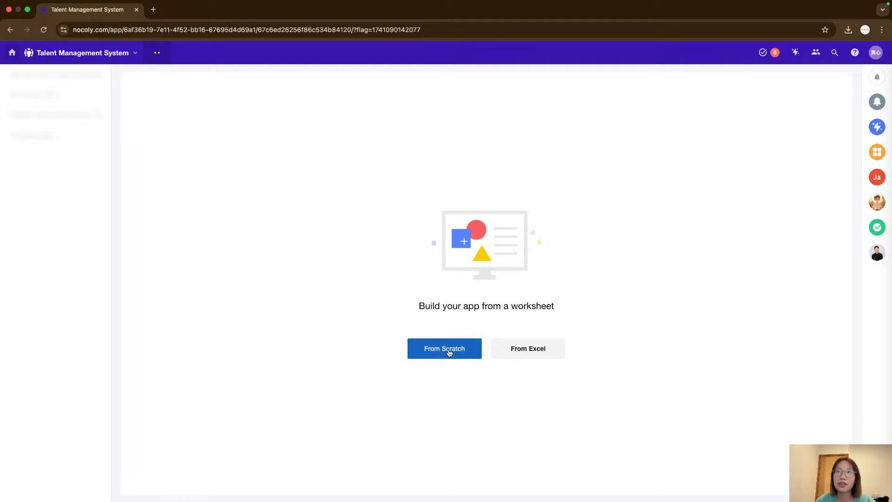
# Create a worksheet from scratch named Application Information.
pyautogui.click(474, 352)
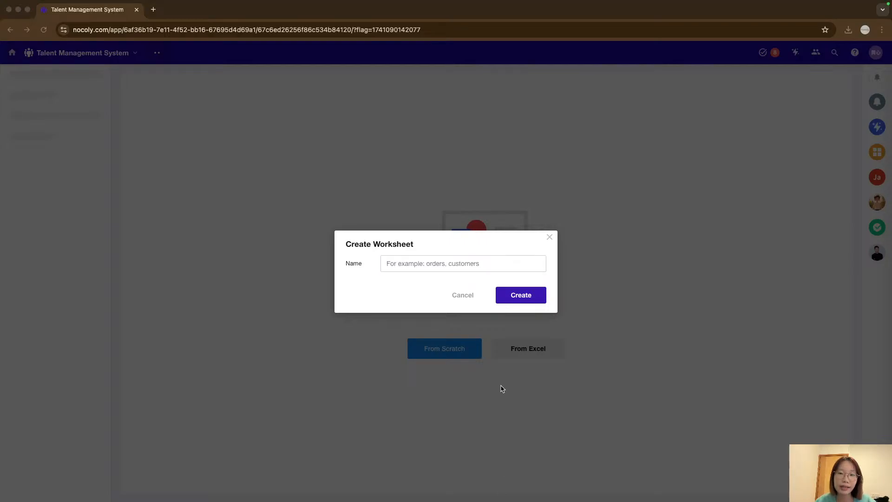
pyautogui.click(447, 260)
pyautogui.write('A')
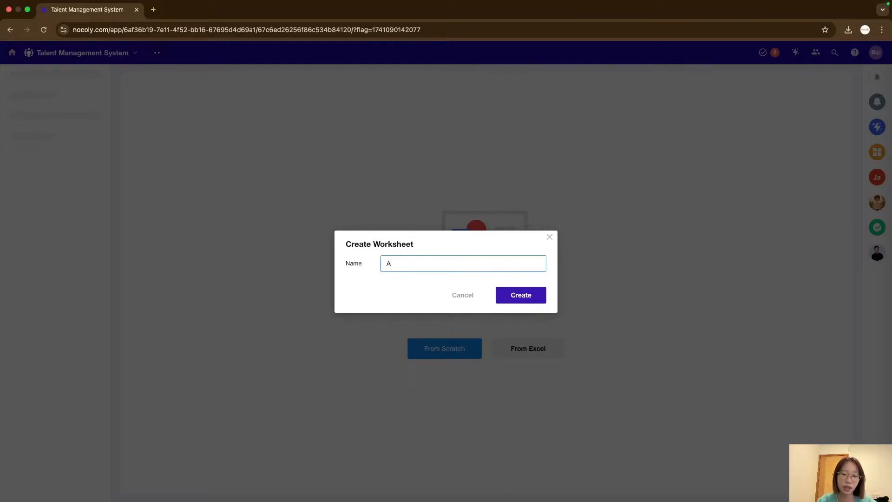
pyautogui.write('pplication Information')
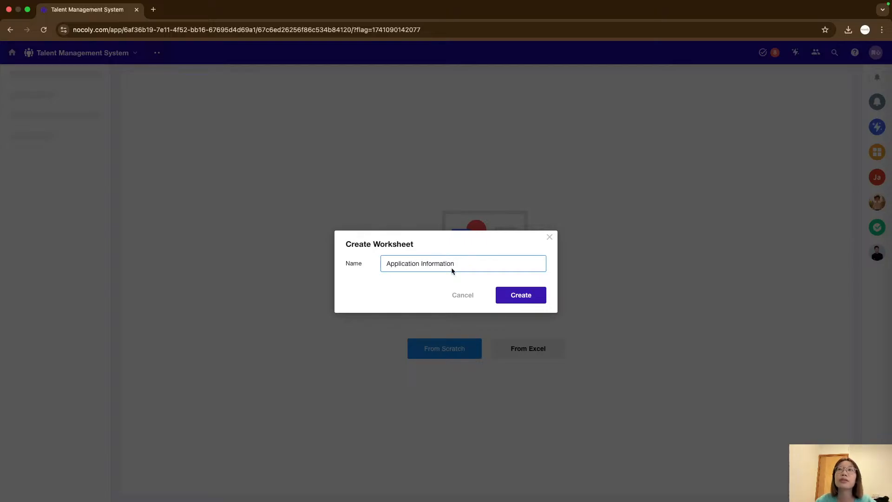
pyautogui.click(526, 297)
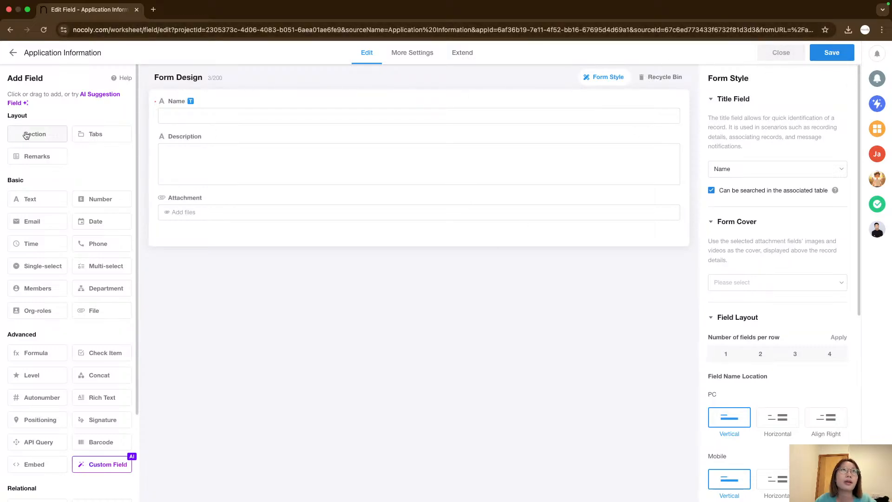
# Add a section with Email, Single-select, two Org-roles and a Formula field to the worksheet form.
pyautogui.moveTo(26, 135); pyautogui.dragTo(209, 239)
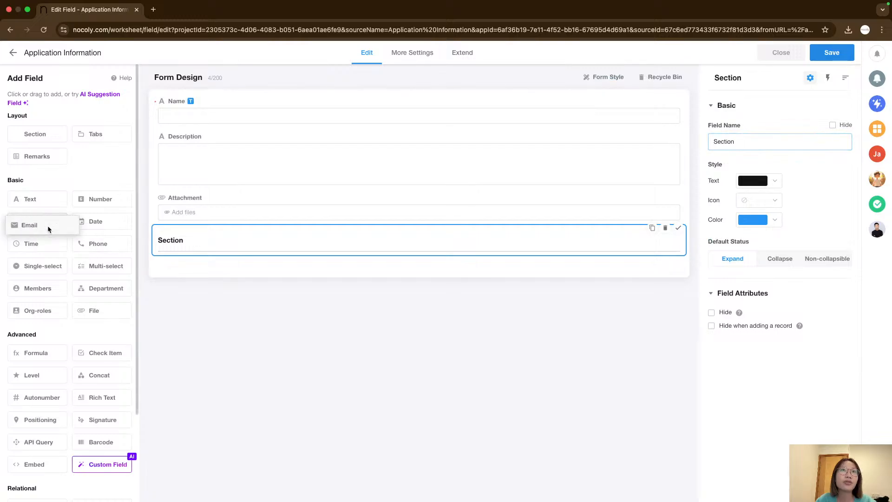
pyautogui.moveTo(48, 229); pyautogui.dragTo(175, 265)
pyautogui.moveTo(44, 264); pyautogui.dragTo(179, 292)
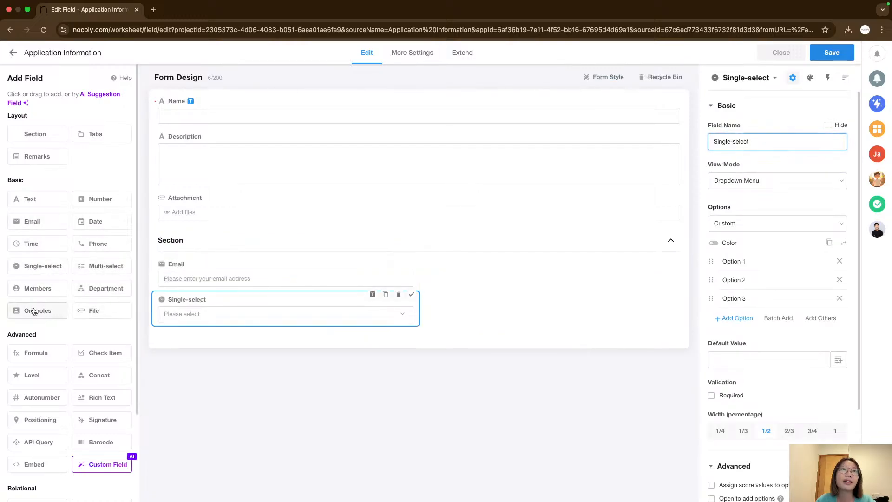
pyautogui.moveTo(33, 312); pyautogui.dragTo(180, 328)
pyautogui.moveTo(27, 310); pyautogui.dragTo(209, 343)
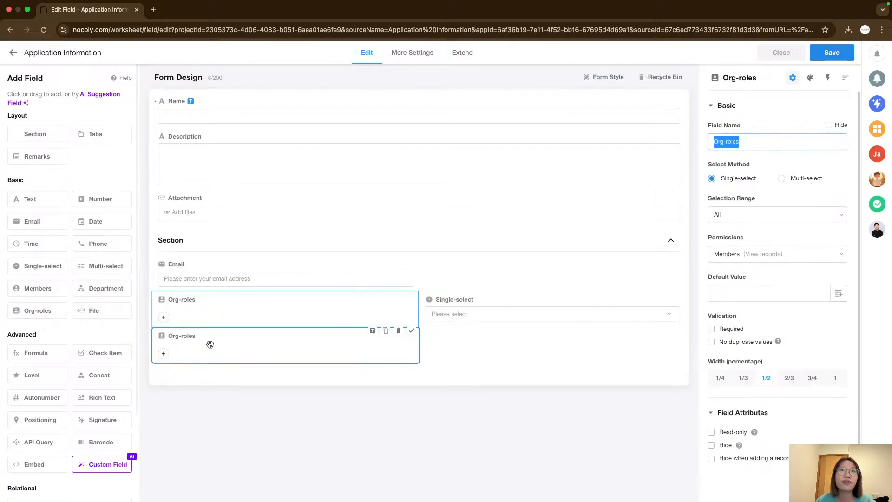
pyautogui.moveTo(37, 353); pyautogui.dragTo(409, 354)
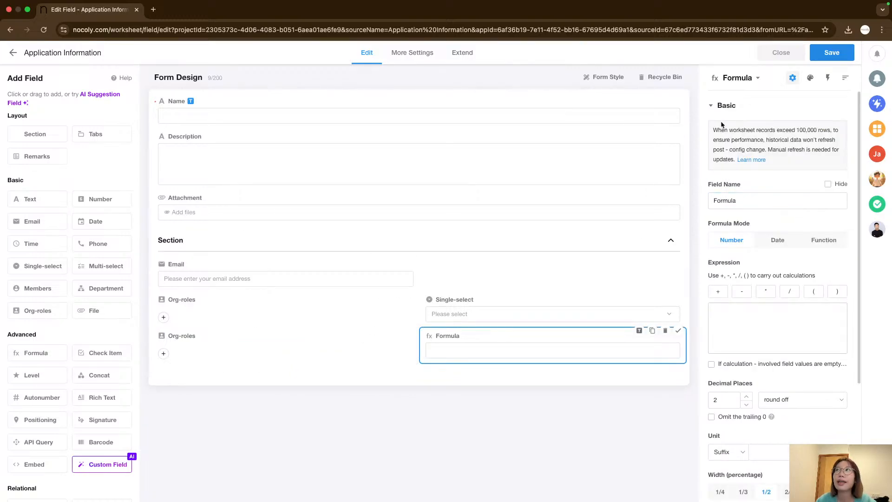
# Save and close the form, then reopen the worksheet's form for editing.
pyautogui.click(829, 55)
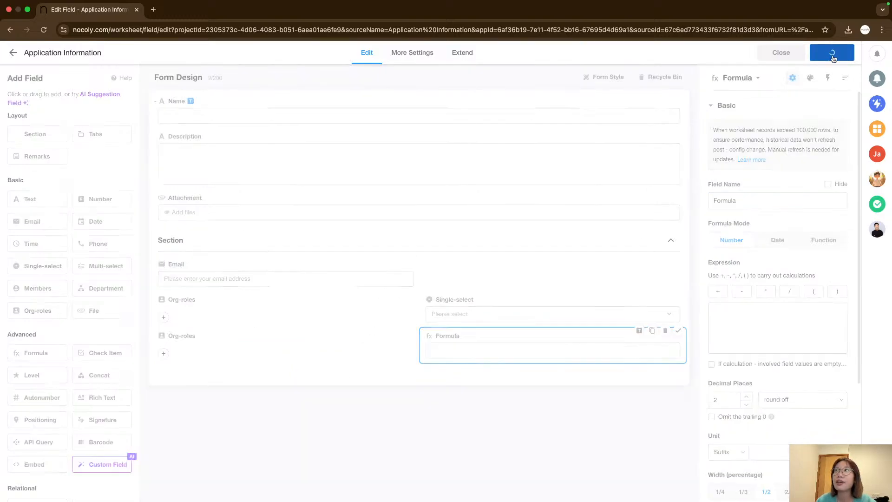
pyautogui.click(781, 54)
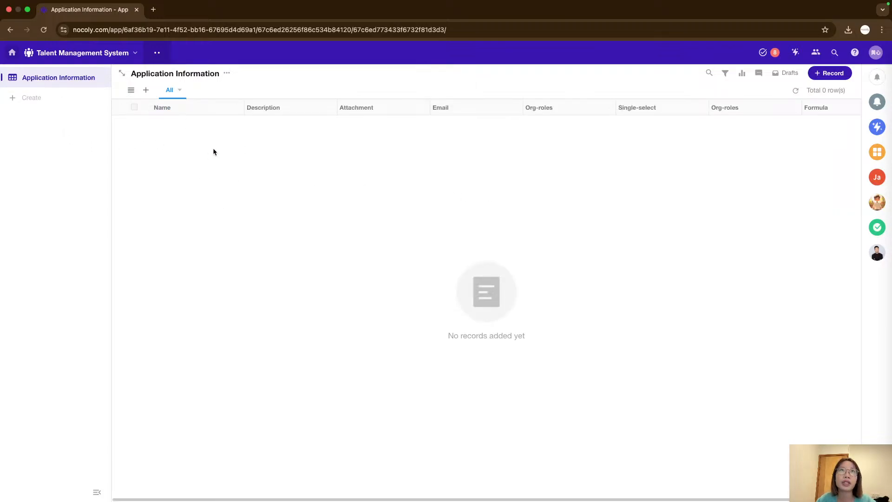
pyautogui.click(226, 74)
pyautogui.click(239, 87)
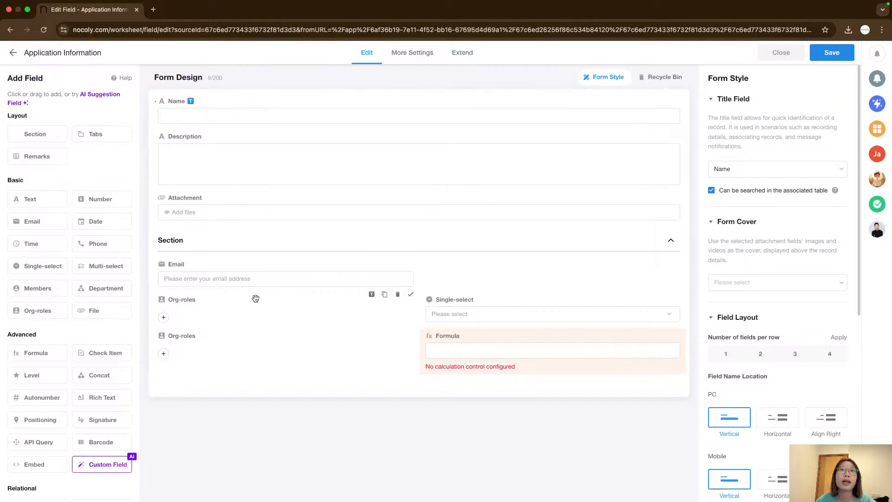
# Delete the Org-roles, Formula, Email and Single-select fields and the section from the form.
pyautogui.click(291, 336)
pyautogui.click(397, 330)
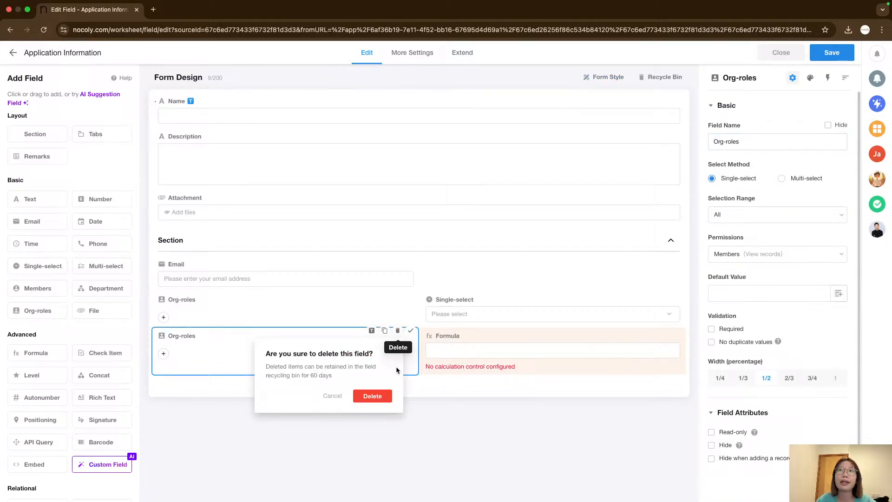
pyautogui.click(368, 396)
pyautogui.click(398, 330)
pyautogui.click(386, 309)
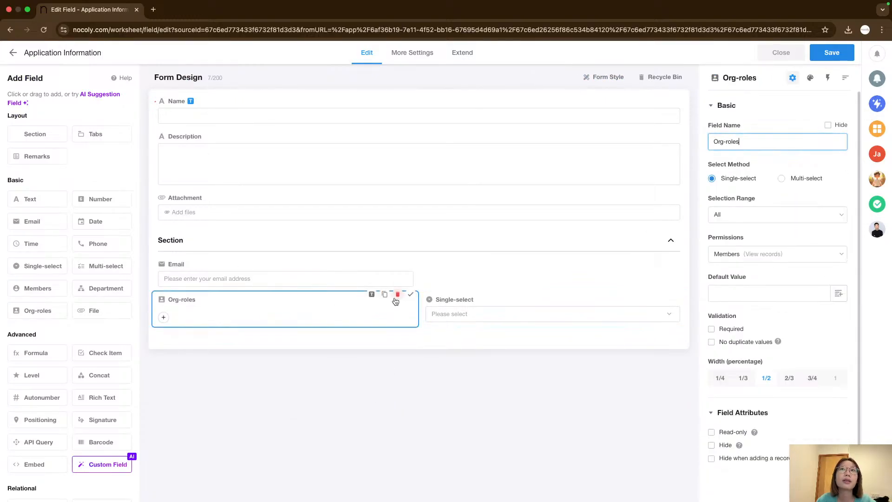
pyautogui.click(398, 294)
pyautogui.click(380, 358)
pyautogui.click(400, 282)
pyautogui.click(398, 259)
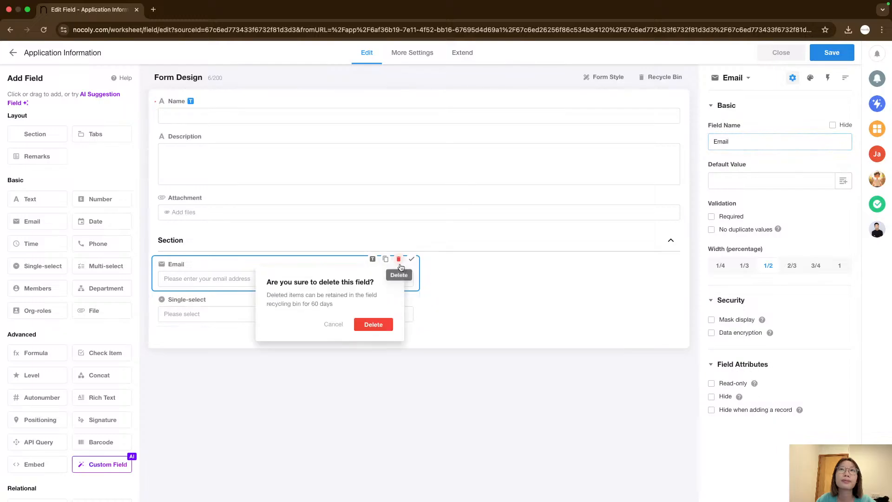
pyautogui.click(374, 324)
pyautogui.click(399, 259)
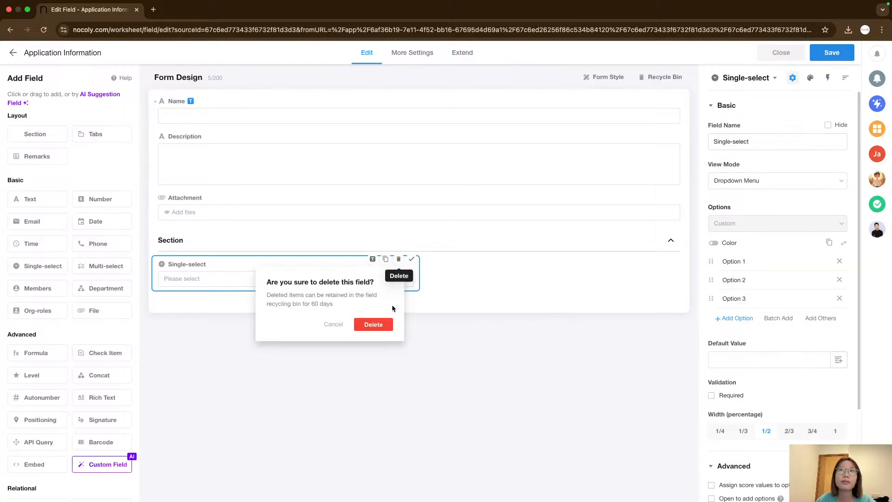
pyautogui.click(373, 324)
pyautogui.click(664, 228)
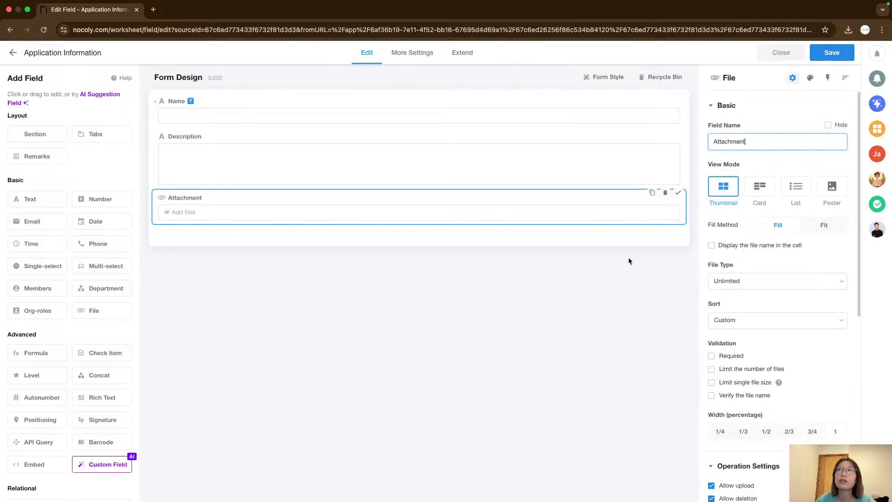
# Open the AI Suggestion Field helper and clear its prefilled query.
pyautogui.click(288, 163)
pyautogui.click(259, 117)
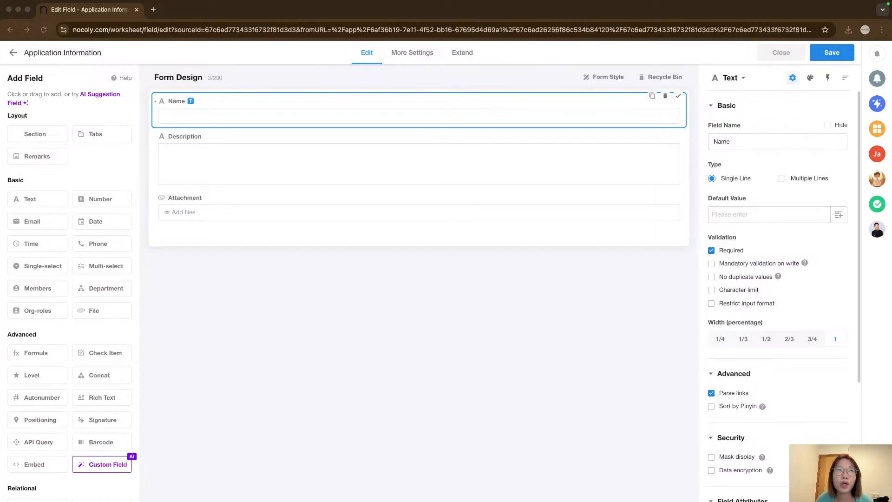
pyautogui.click(99, 115)
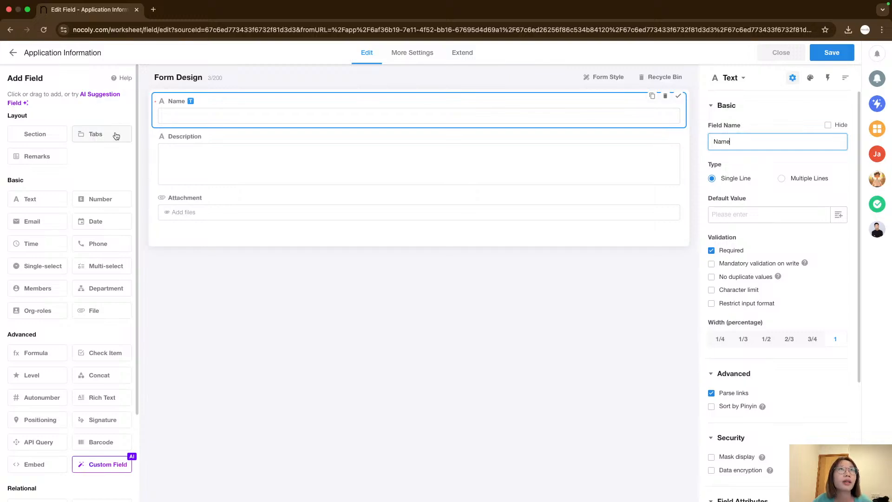
pyautogui.click(94, 96)
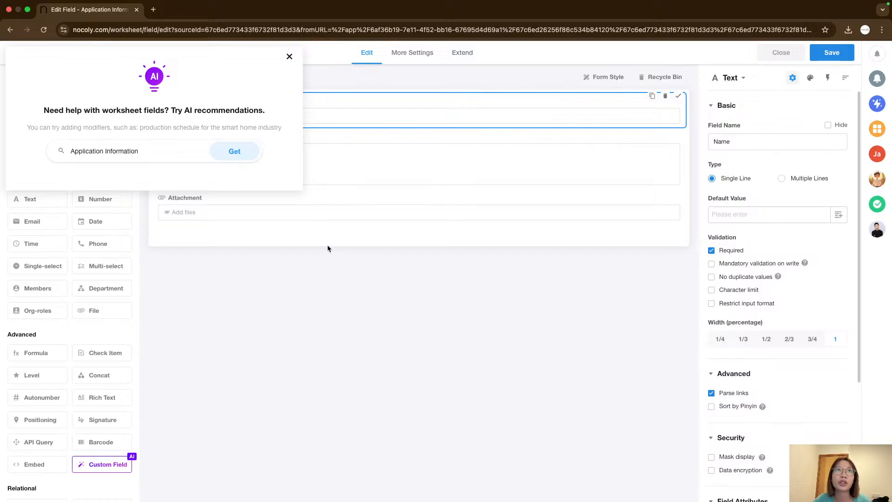
pyautogui.hotkey('alt', 'shift', 'Left')
pyautogui.hotkey('alt', 'shift', 'Left')
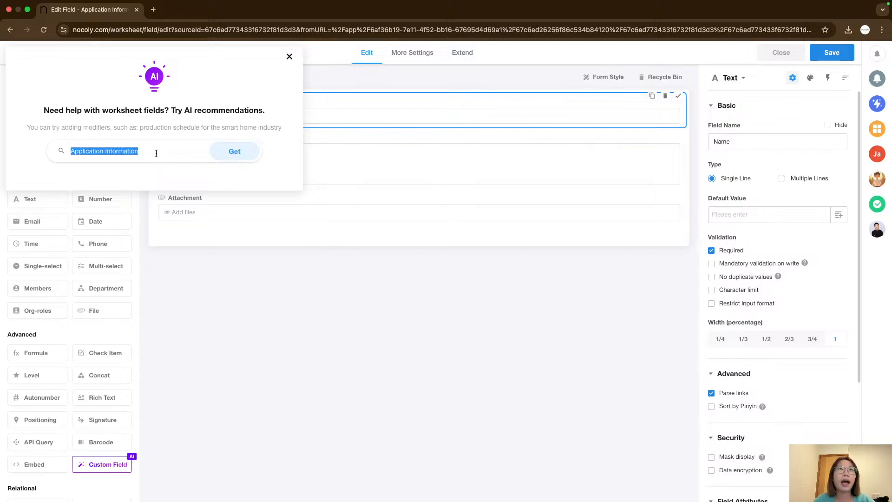
pyautogui.press('BackSpace')
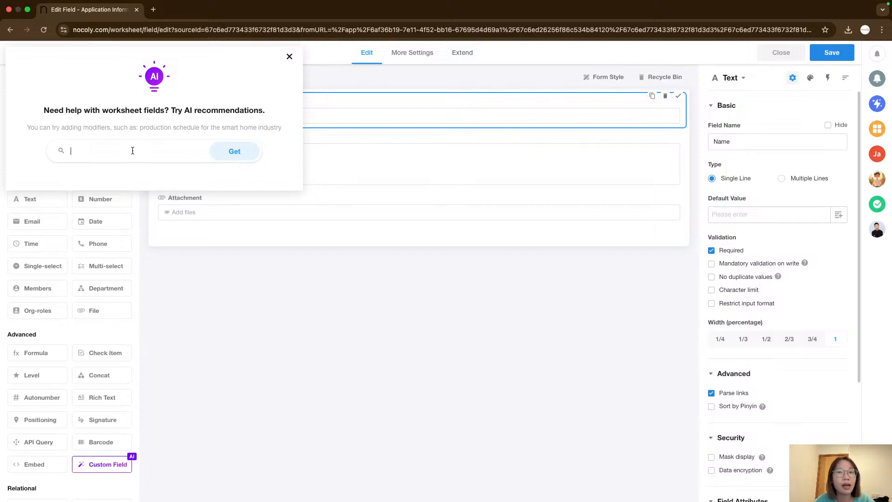
# Ask the AI helper: help me construct a worksheet to include application information in a hr department.
pyautogui.write('help me construct a worksheet to include')
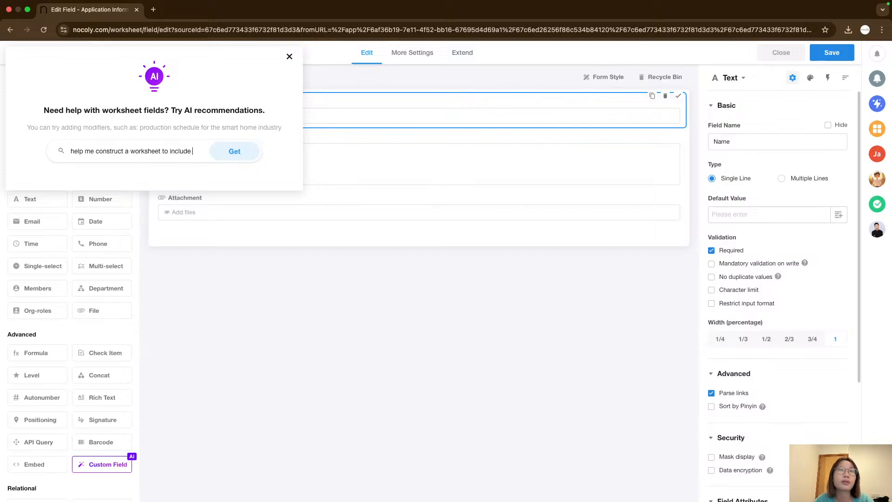
pyautogui.write('appl')
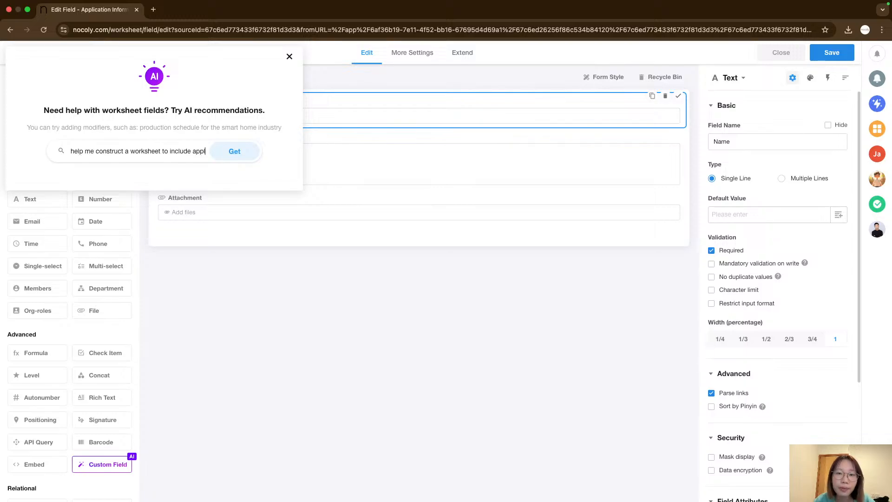
pyautogui.write('ication information')
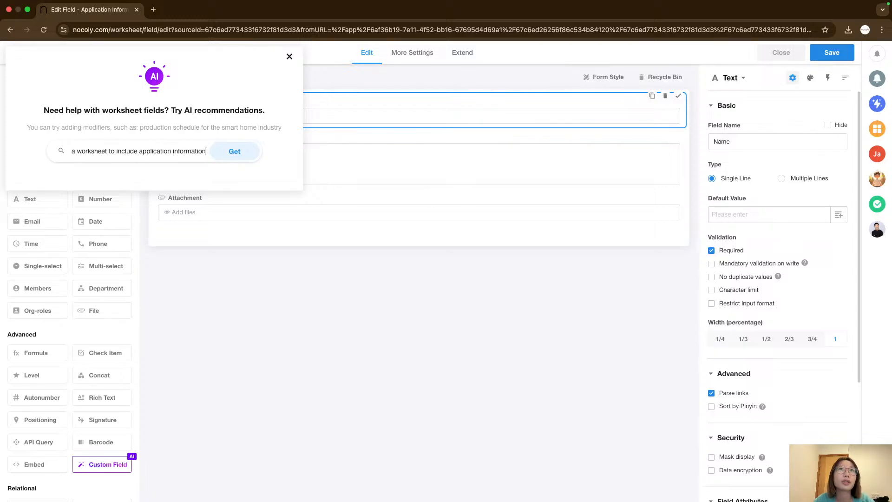
pyautogui.write(' in a')
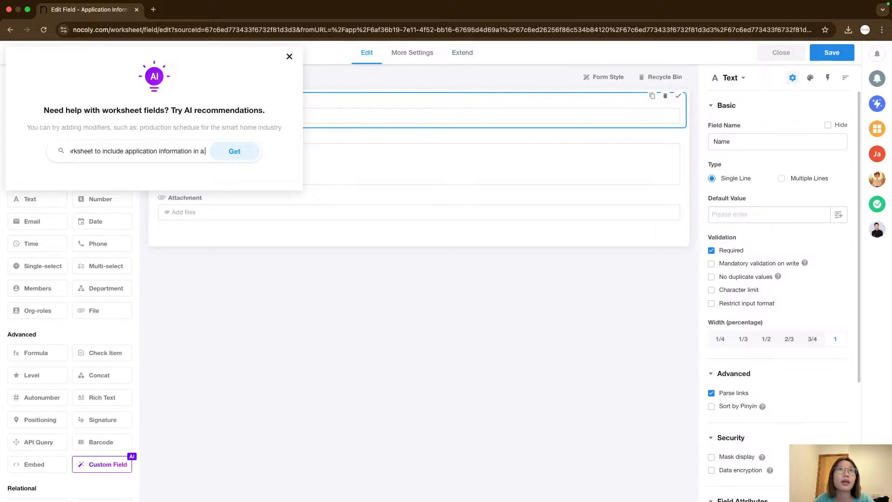
pyautogui.write(' hr depa')
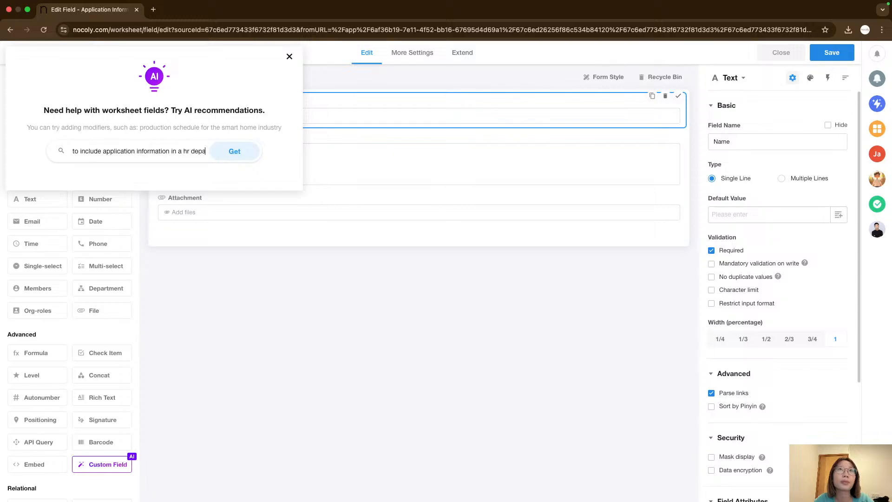
pyautogui.write('rtment')
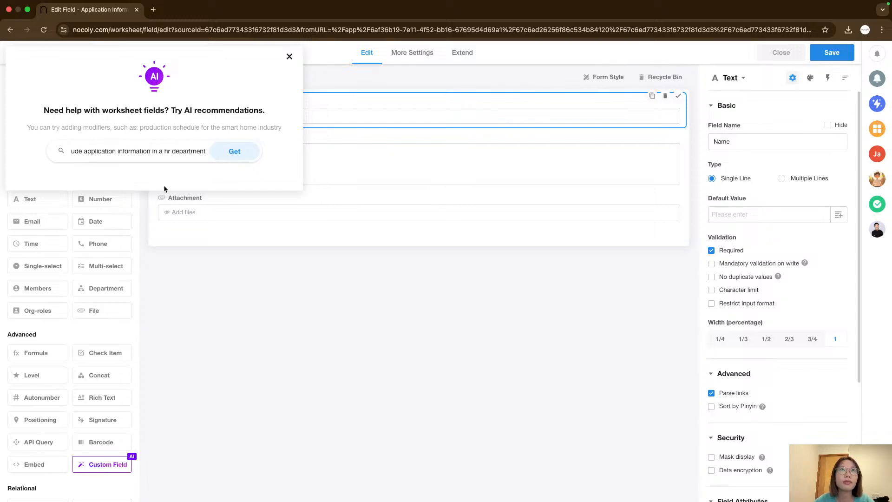
pyautogui.click(236, 152)
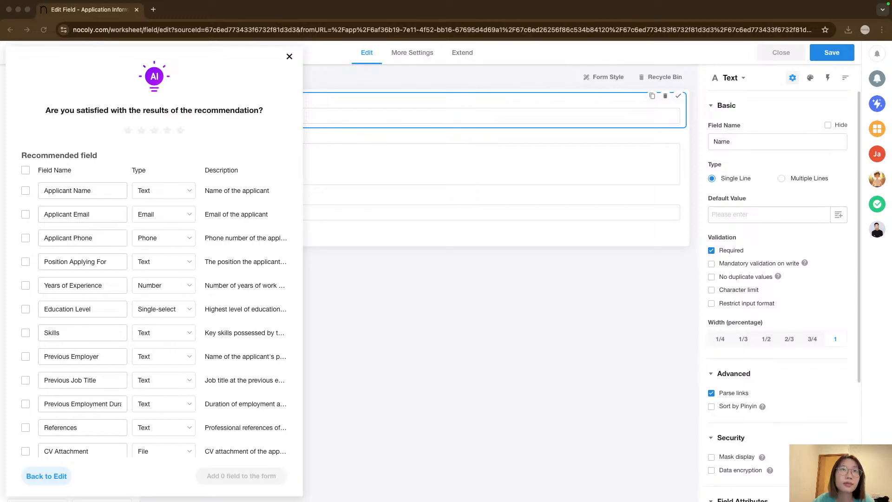
# Browse the full list of AI-recommended fields and their types.
pyautogui.scroll(-15, 109, 284)
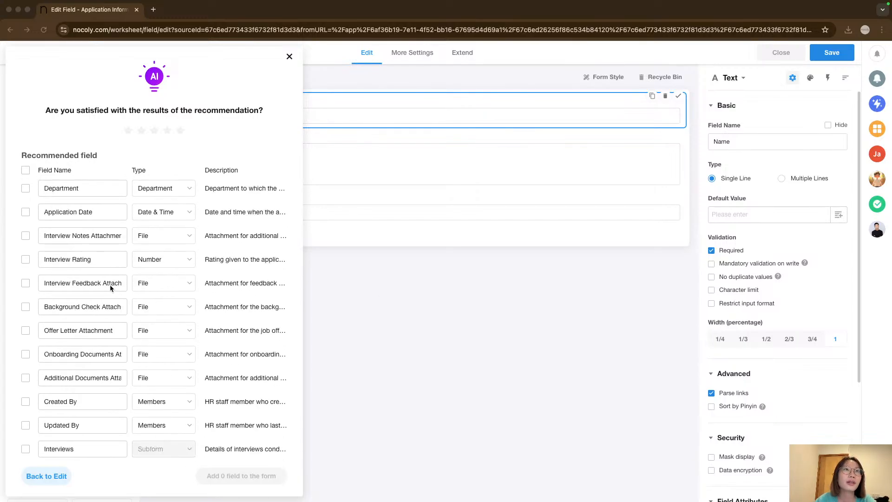
pyautogui.scroll(1, 109, 284)
pyautogui.scroll(12, 111, 288)
pyautogui.scroll(-12, 112, 364)
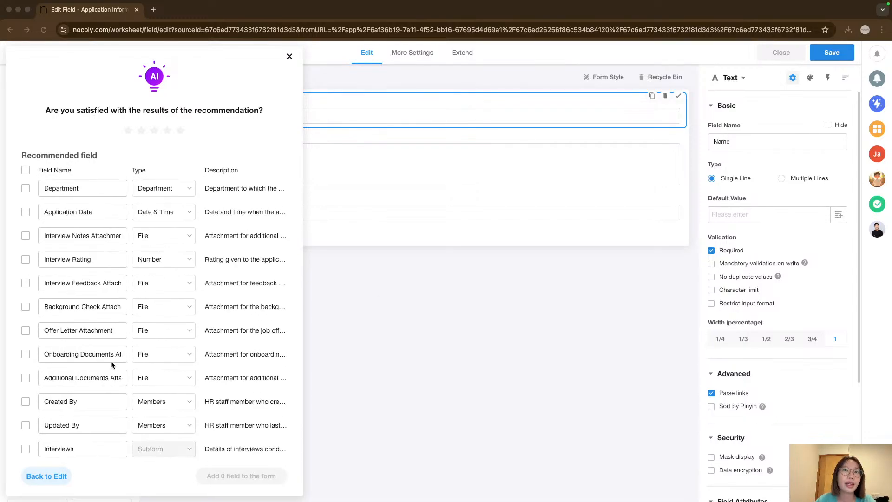
pyautogui.scroll(6, 112, 365)
pyautogui.scroll(6, 111, 361)
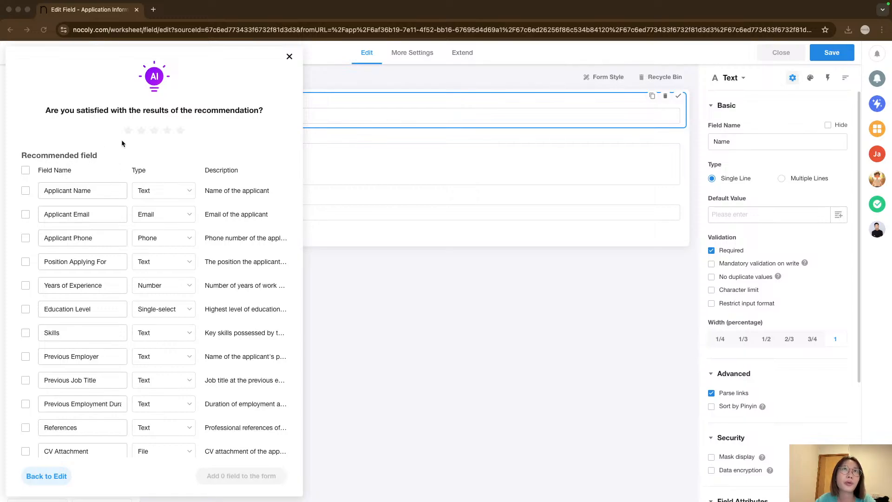
pyautogui.click(82, 165)
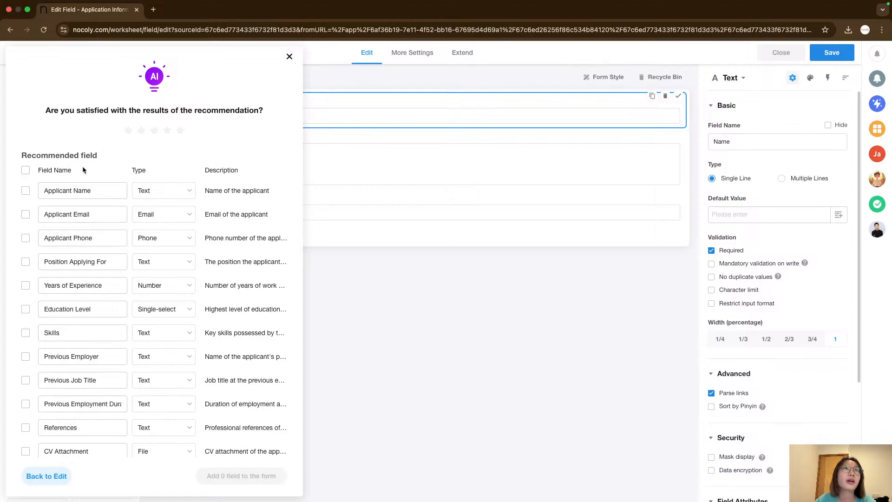
# Select the Applicant Name, Applicant Email, Applicant Phone, Years of Experience and Education Level recommendations.
pyautogui.click(25, 191)
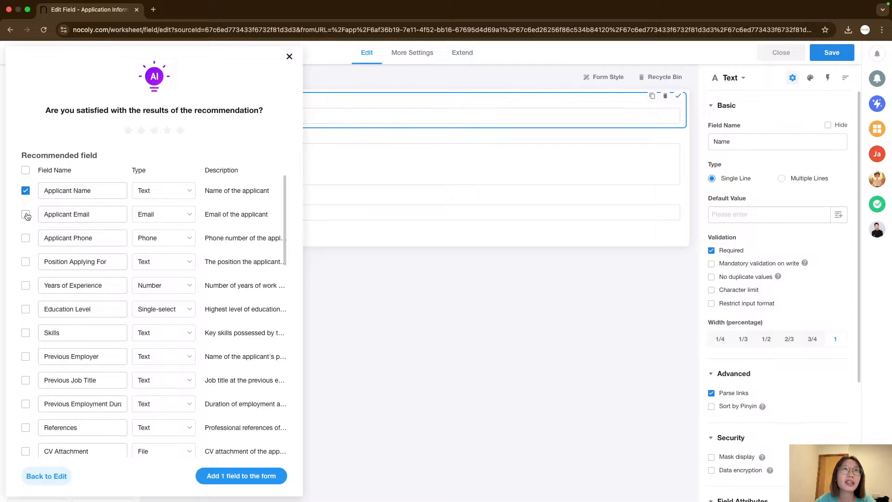
pyautogui.click(26, 215)
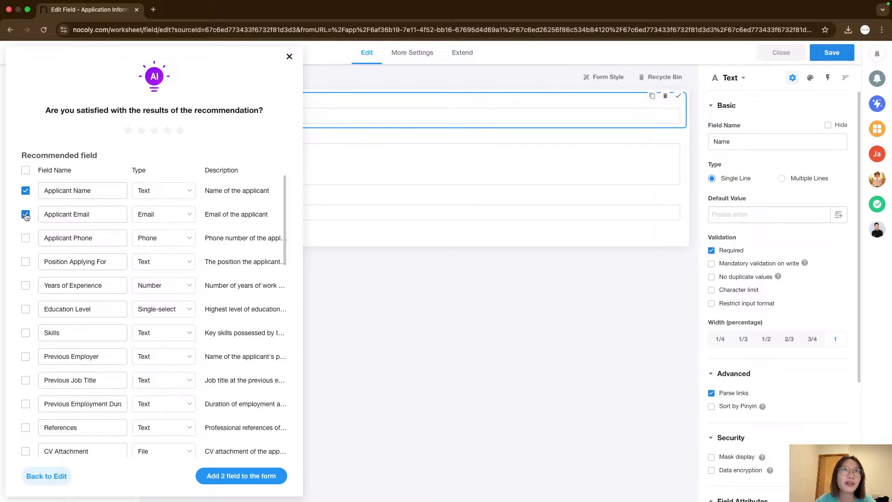
pyautogui.click(26, 240)
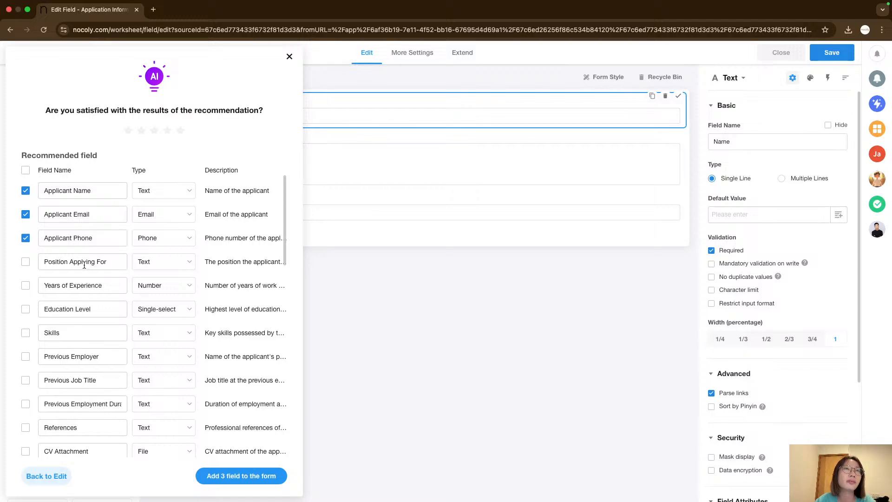
pyautogui.click(26, 285)
pyautogui.scroll(-1, 32, 299)
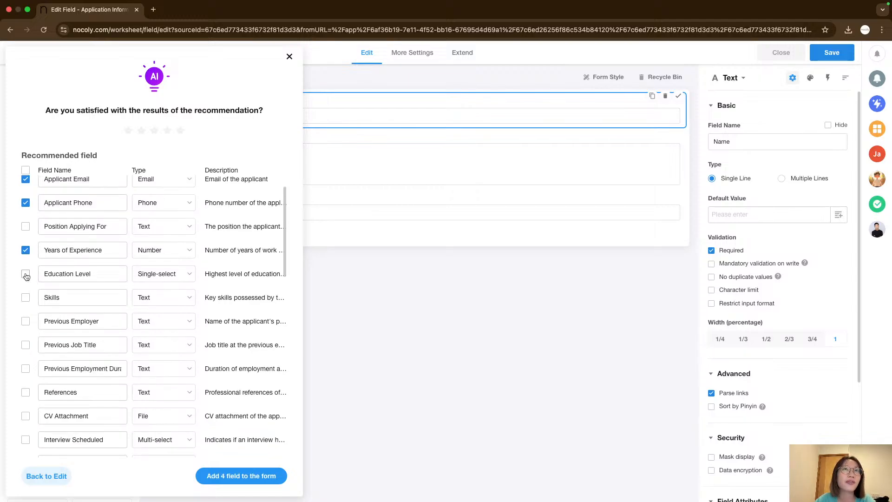
pyautogui.click(25, 275)
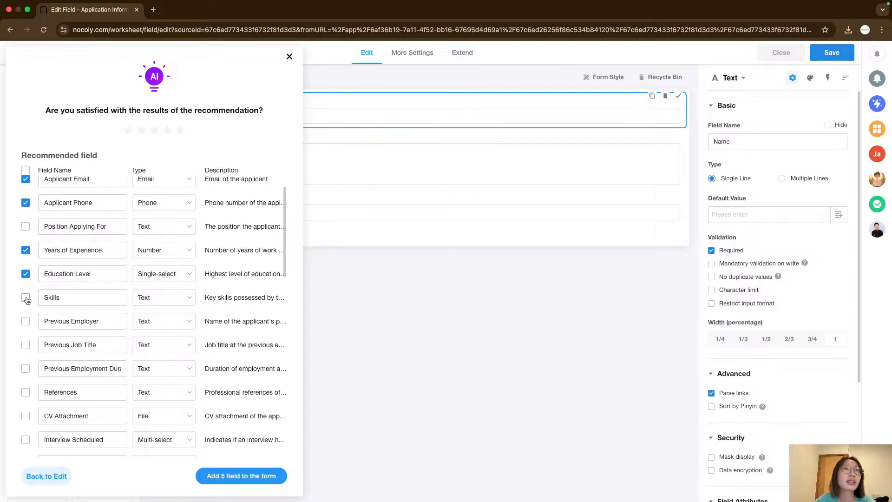
# Select the CV Attachment recommendation further down the list.
pyautogui.scroll(-1, 49, 299)
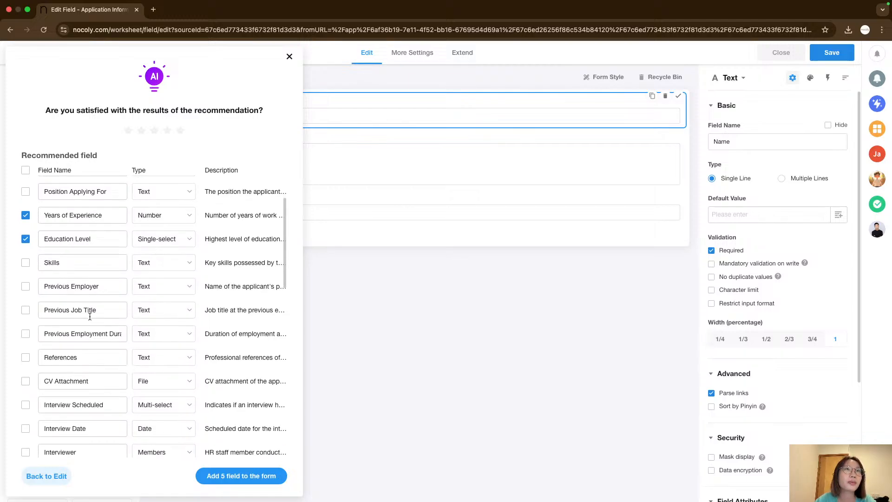
pyautogui.scroll(-1, 86, 316)
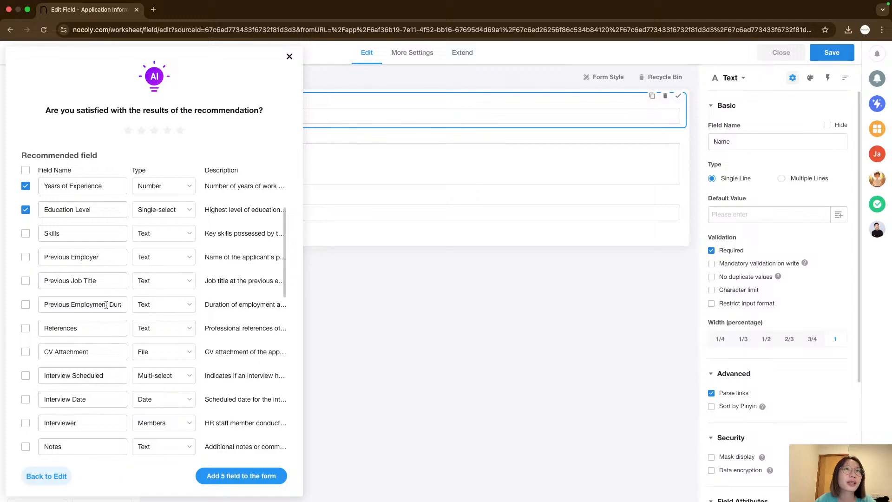
pyautogui.scroll(-1, 106, 304)
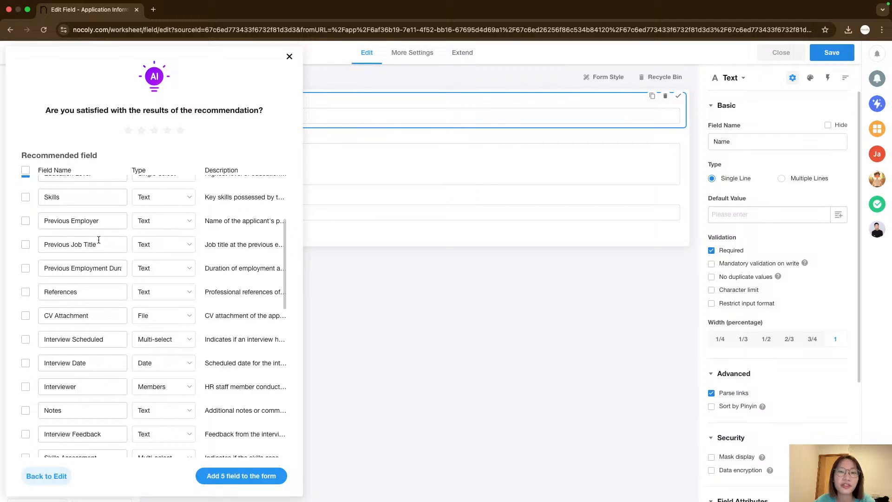
pyautogui.scroll(-1, 83, 249)
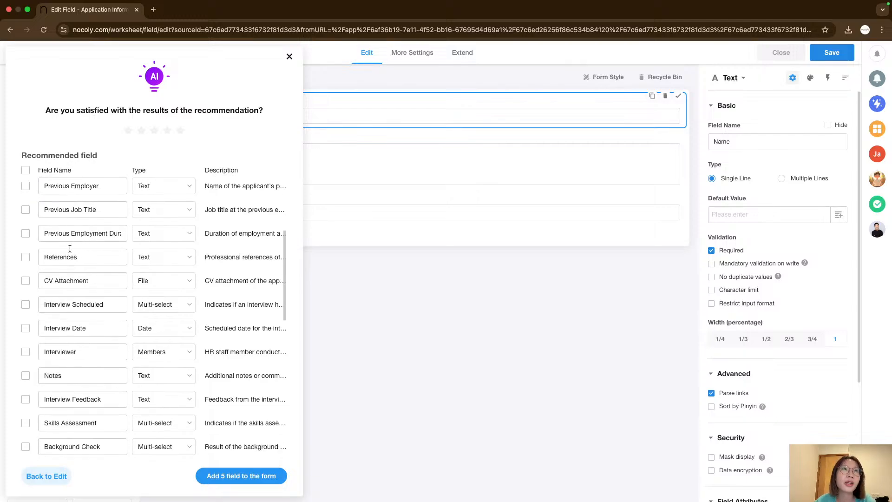
pyautogui.scroll(-1, 26, 255)
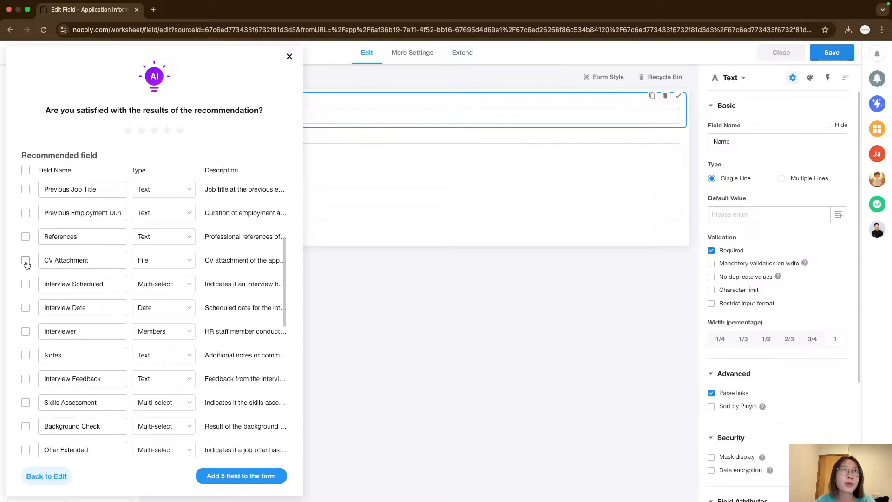
pyautogui.click(26, 262)
# Add the six selected recommended fields to the form.
pyautogui.scroll(-1, 26, 265)
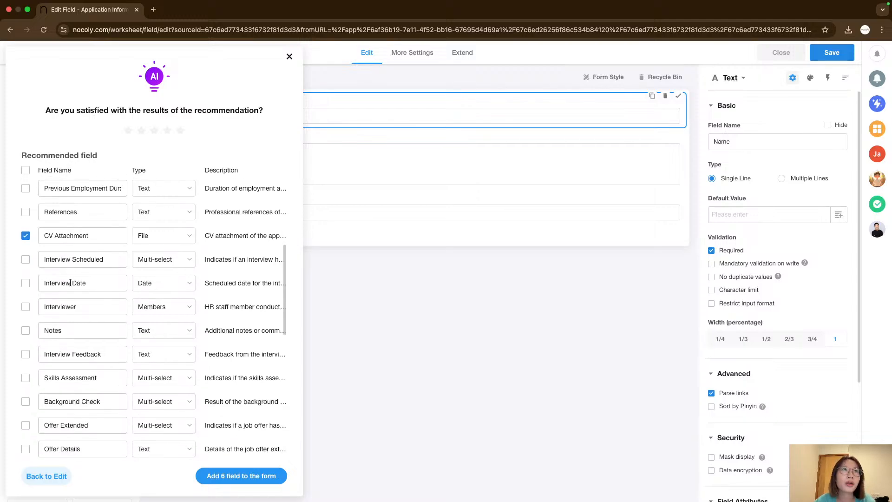
pyautogui.scroll(-1, 26, 266)
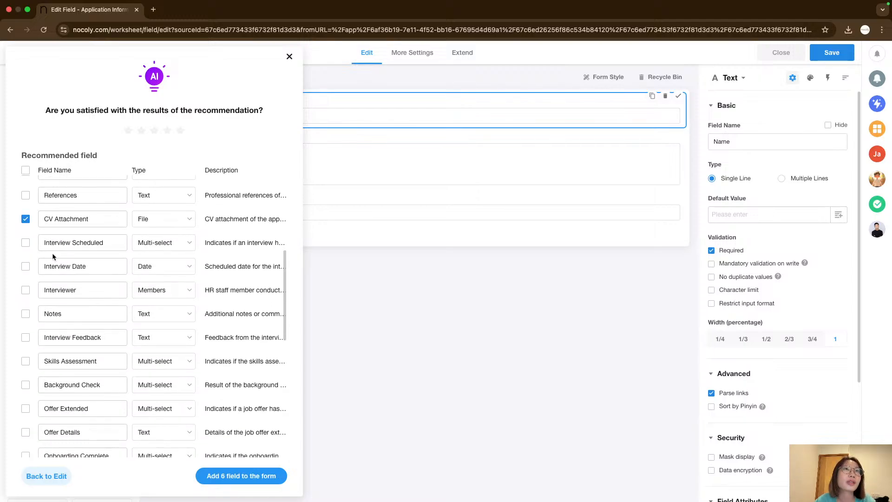
pyautogui.scroll(-2, 49, 276)
pyautogui.scroll(-3, 50, 277)
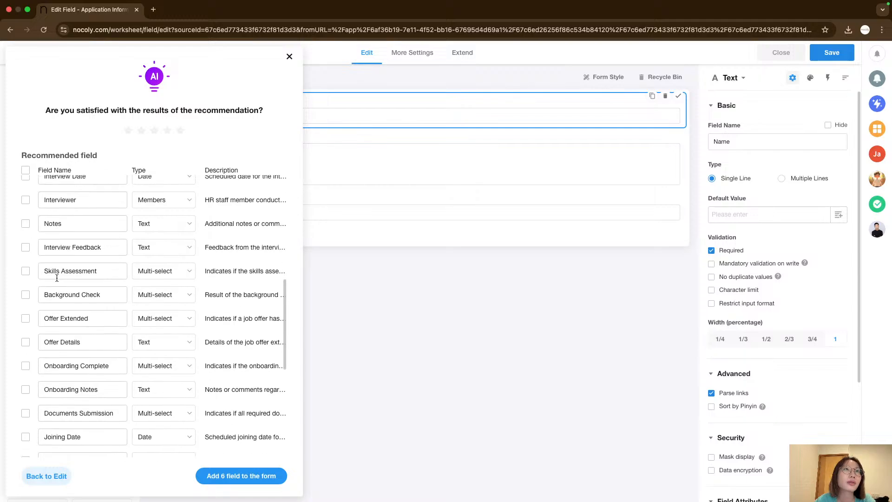
pyautogui.scroll(-8, 67, 362)
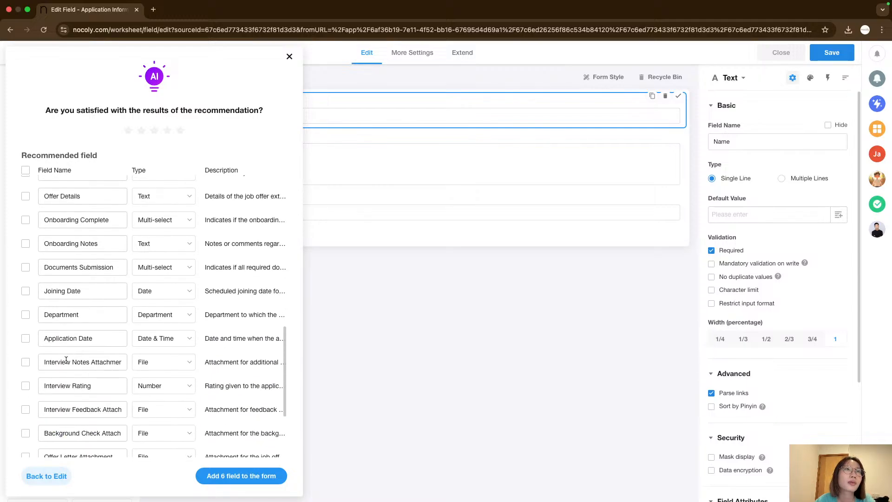
pyautogui.scroll(-3, 67, 360)
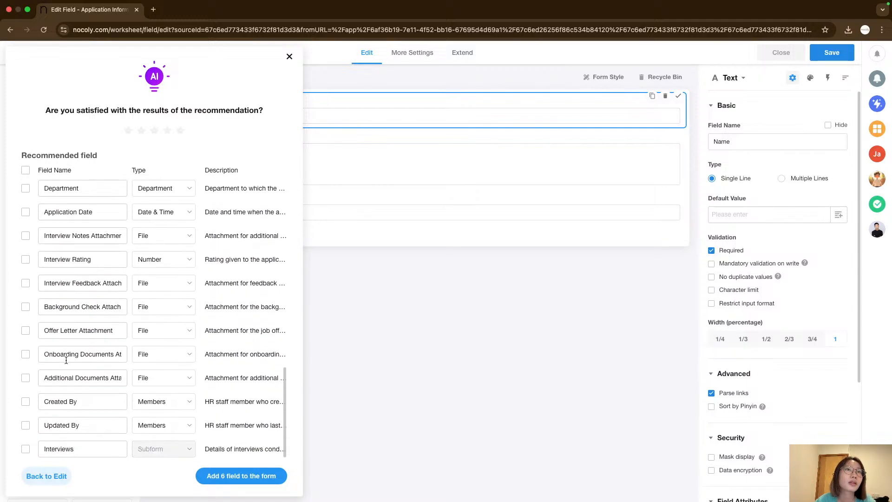
pyautogui.scroll(15, 122, 411)
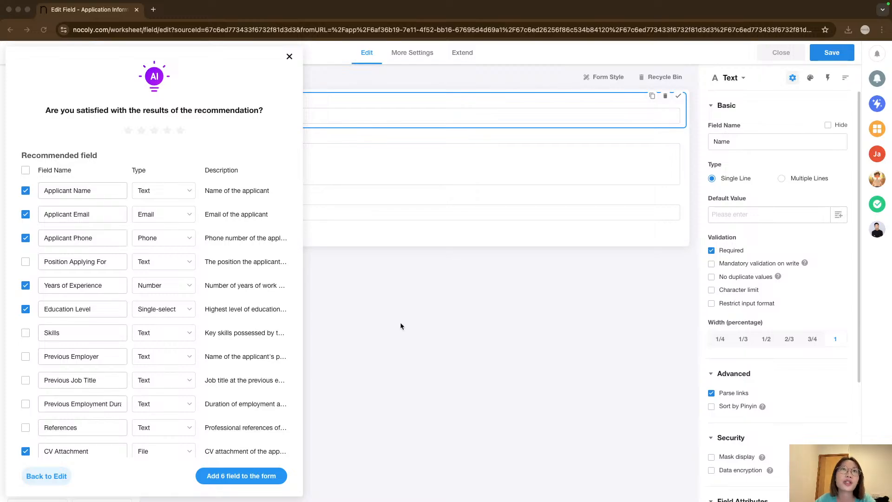
pyautogui.scroll(-5, 213, 390)
pyautogui.scroll(5, 213, 418)
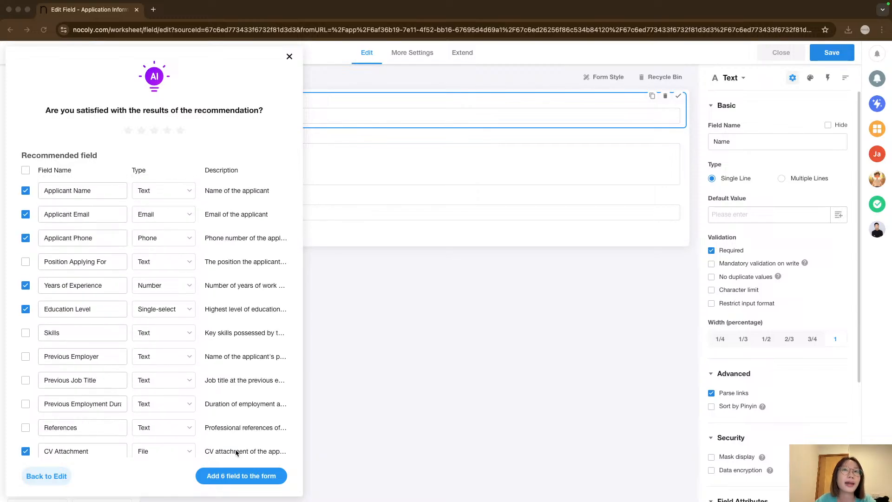
pyautogui.click(235, 478)
pyautogui.click(235, 479)
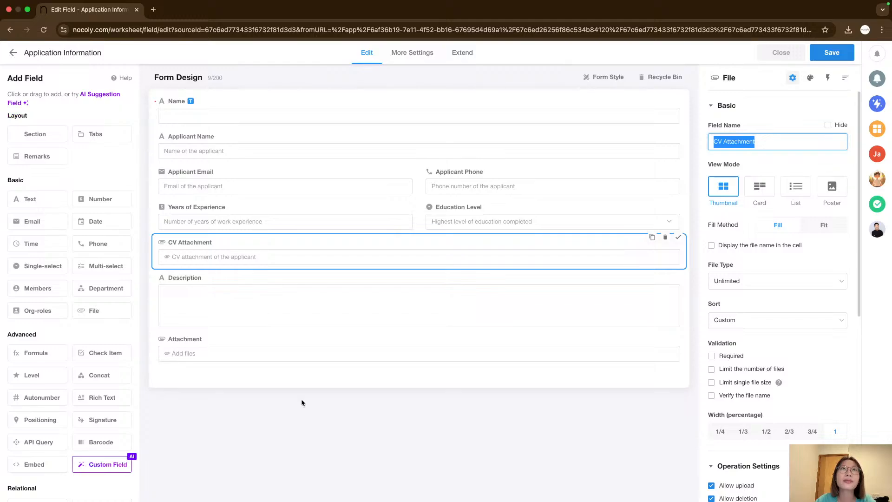
# Delete the original Name field from the top of the form.
pyautogui.click(521, 122)
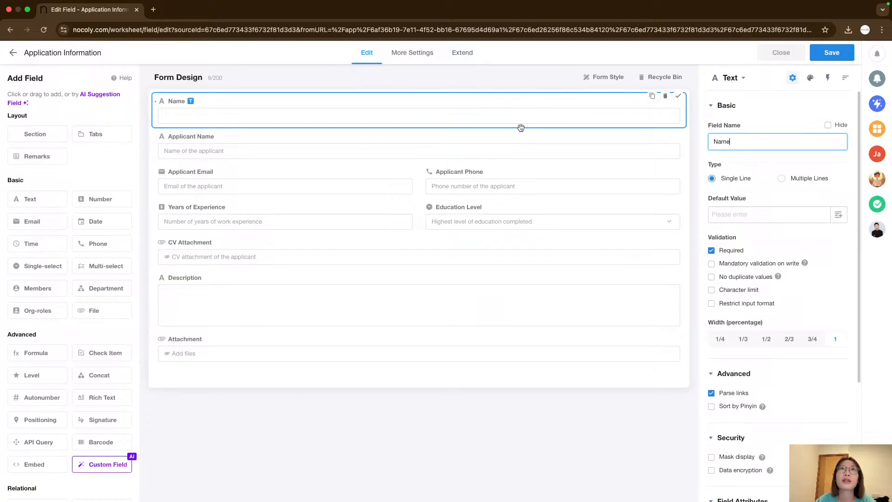
pyautogui.click(548, 152)
pyautogui.click(594, 116)
pyautogui.click(439, 169)
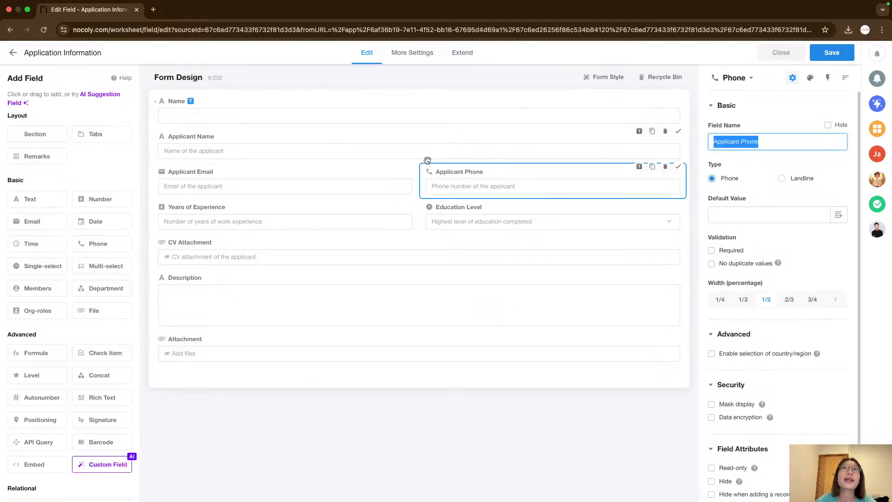
pyautogui.click(354, 135)
pyautogui.click(444, 126)
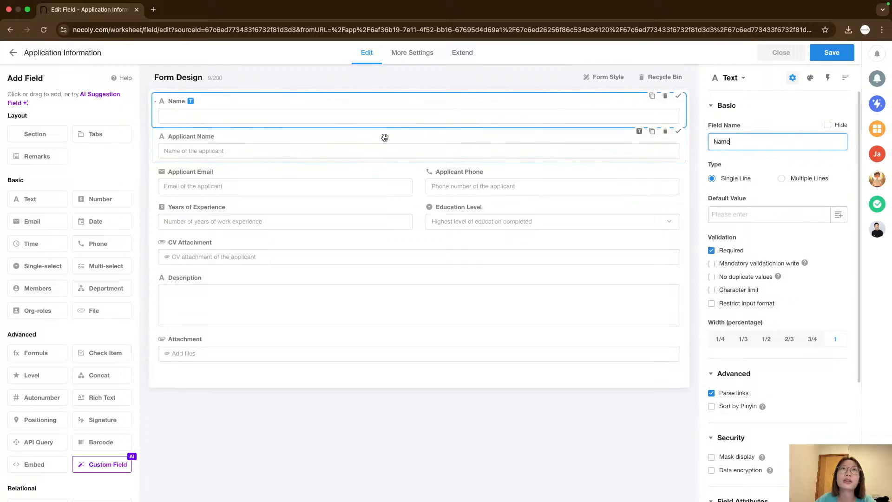
pyautogui.click(327, 152)
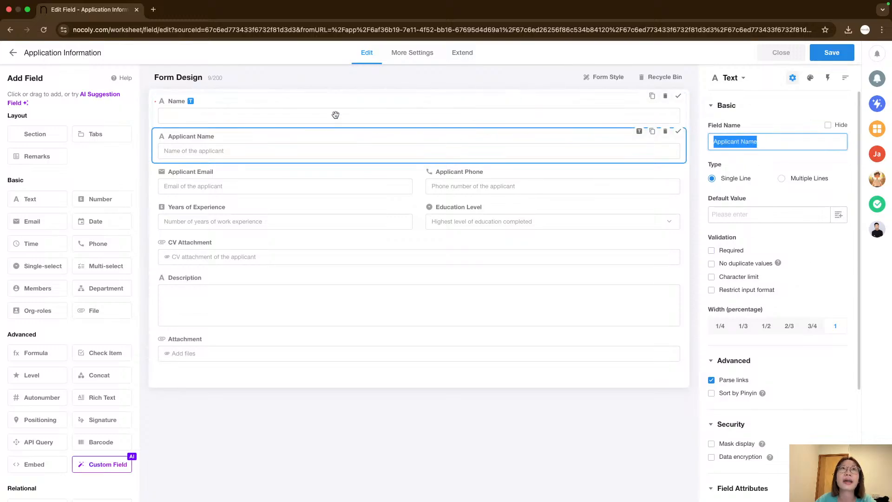
pyautogui.click(334, 113)
pyautogui.click(665, 96)
pyautogui.click(638, 160)
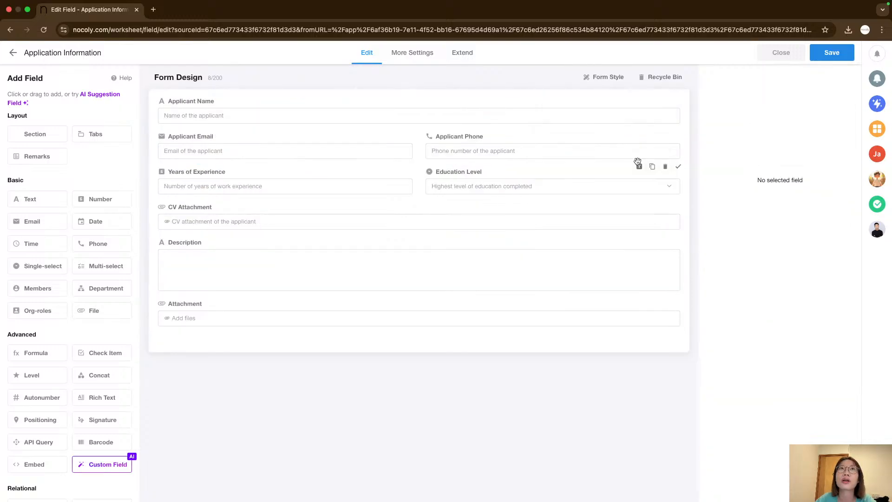
# Set the Applicant Name field as the worksheet's title field.
pyautogui.click(498, 108)
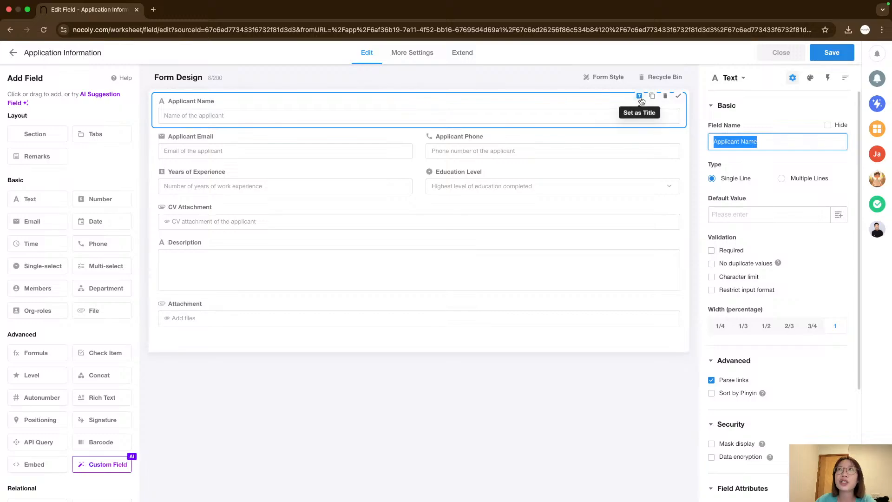
pyautogui.click(640, 98)
pyautogui.click(328, 142)
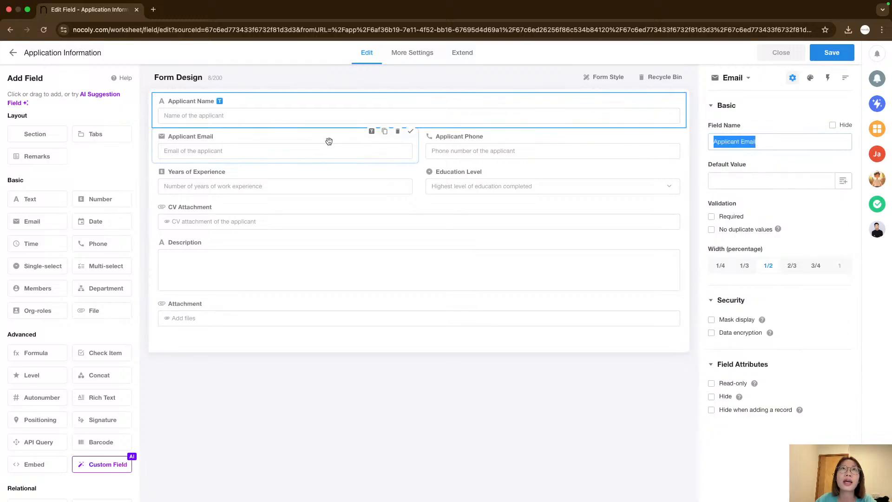
# Inspect the settings of each field on the form, from Applicant Email down to Attachment.
pyautogui.rightClick(373, 379)
pyautogui.rightClick(278, 368)
pyautogui.click(250, 369)
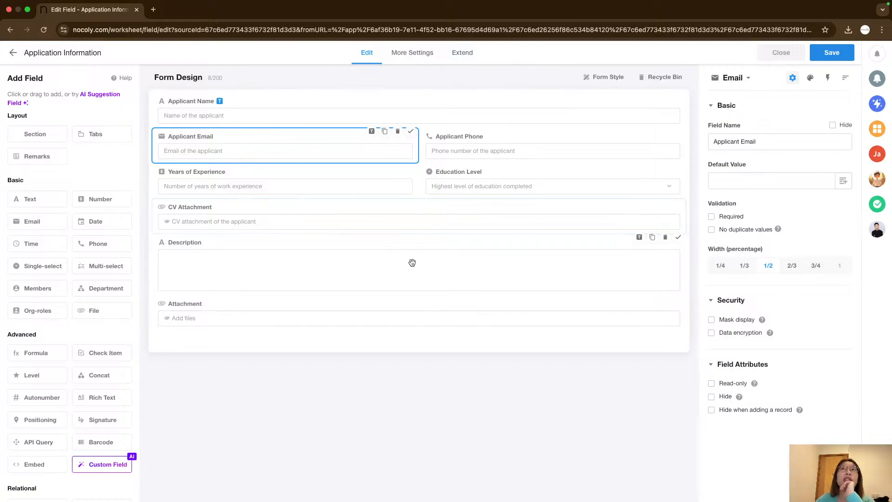
pyautogui.click(432, 206)
pyautogui.click(394, 273)
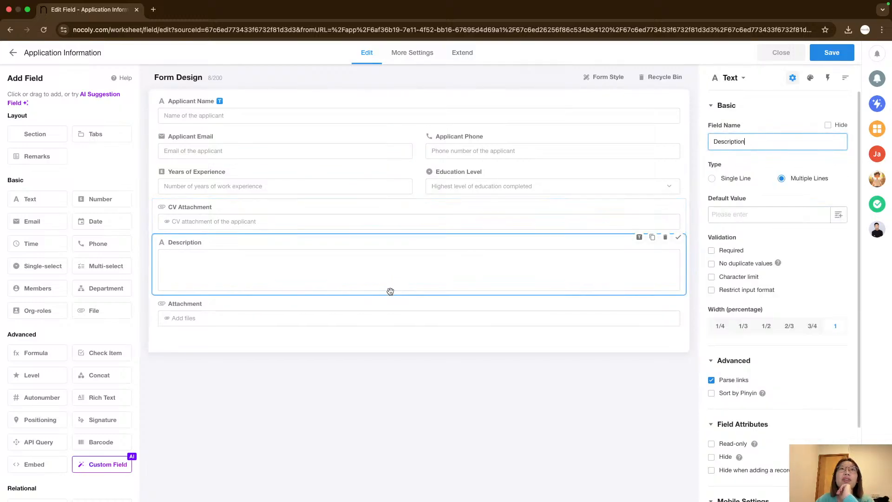
pyautogui.click(386, 326)
pyautogui.click(396, 365)
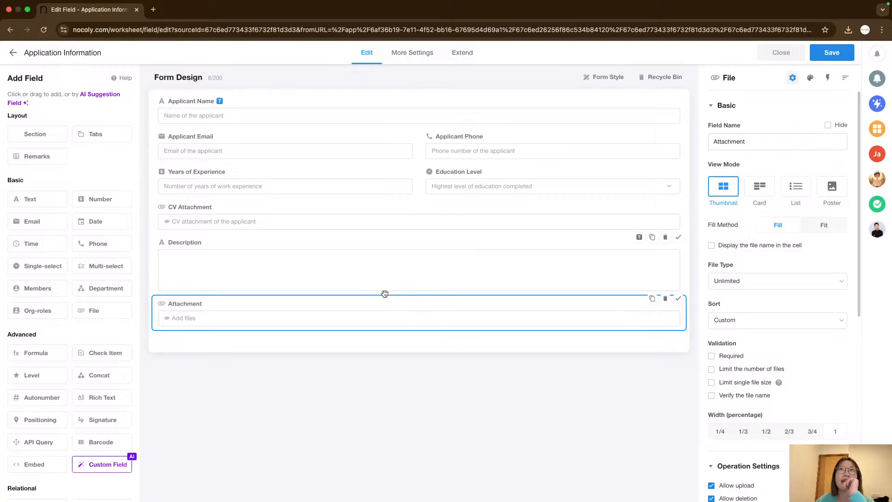
pyautogui.click(314, 216)
pyautogui.click(338, 186)
pyautogui.click(314, 139)
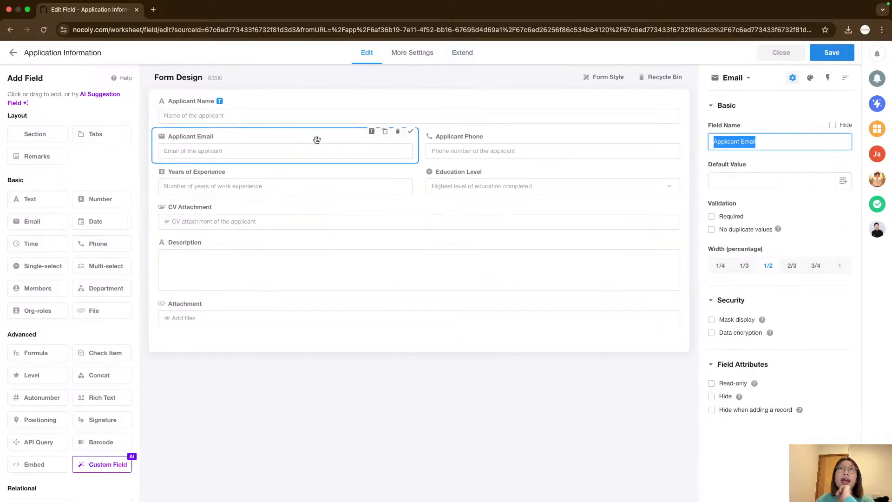
pyautogui.click(324, 114)
pyautogui.click(463, 149)
pyautogui.click(464, 198)
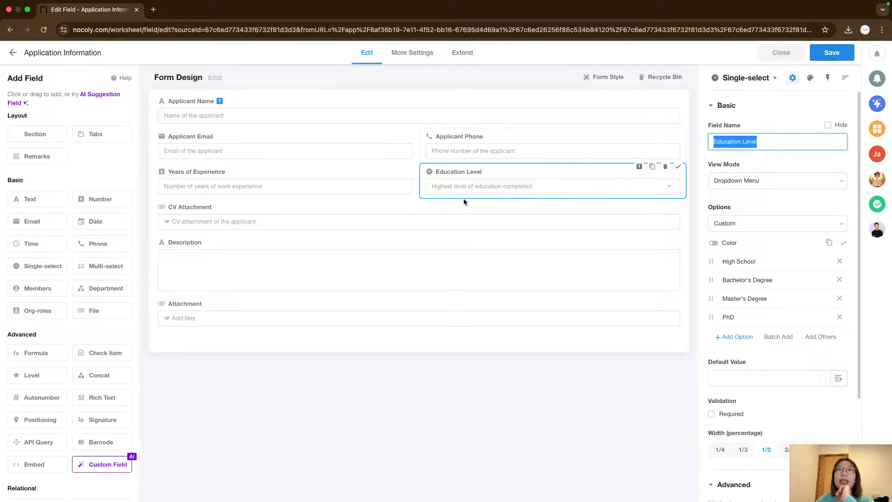
pyautogui.click(349, 226)
pyautogui.click(355, 284)
pyautogui.click(378, 325)
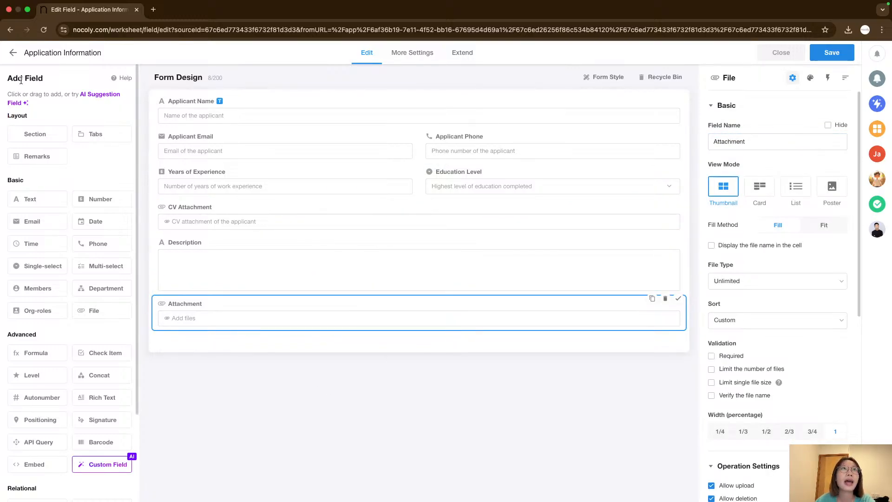
pyautogui.moveTo(7, 78); pyautogui.dragTo(69, 79)
pyautogui.click(69, 79)
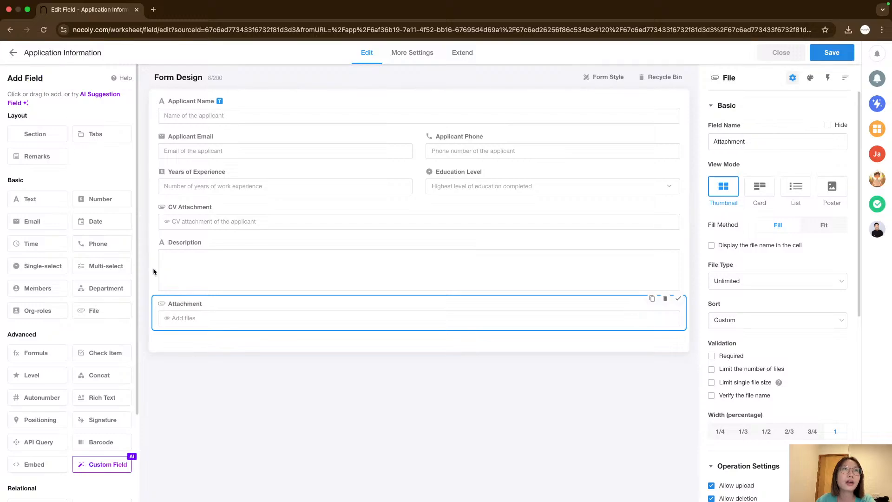
pyautogui.scroll(-3, 77, 323)
pyautogui.scroll(3, 77, 323)
pyautogui.scroll(-3, 102, 325)
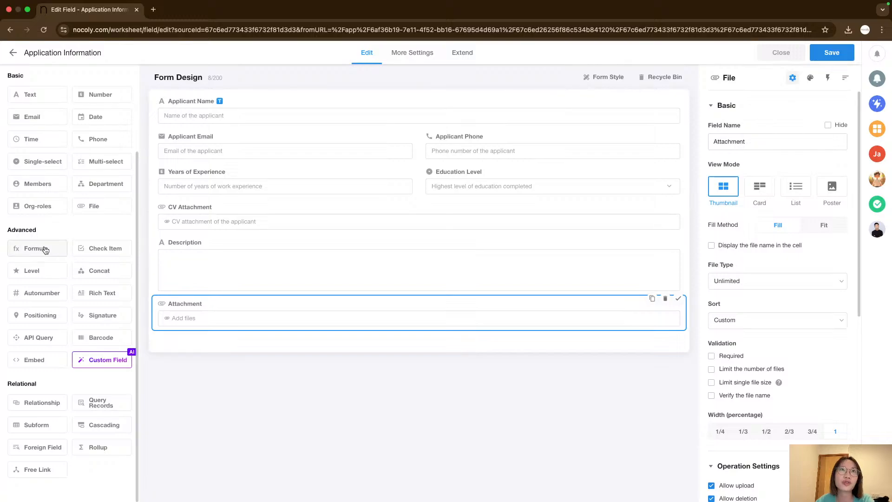
pyautogui.moveTo(42, 249); pyautogui.dragTo(154, 332)
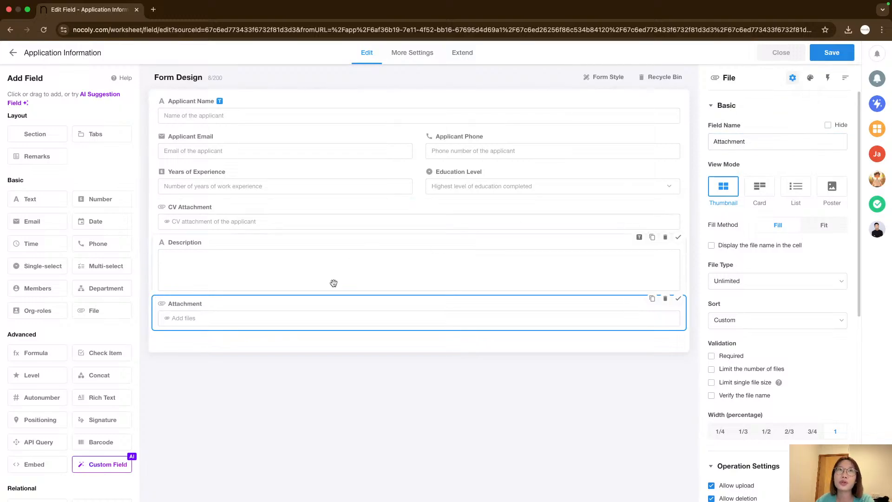
pyautogui.click(325, 259)
# Select the Applicant Name field and make it a required field.
pyautogui.click(373, 122)
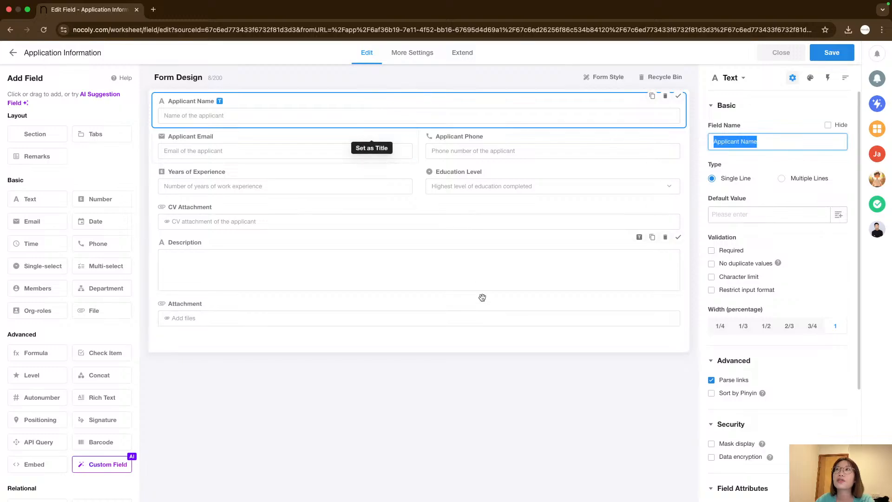
pyautogui.click(221, 115)
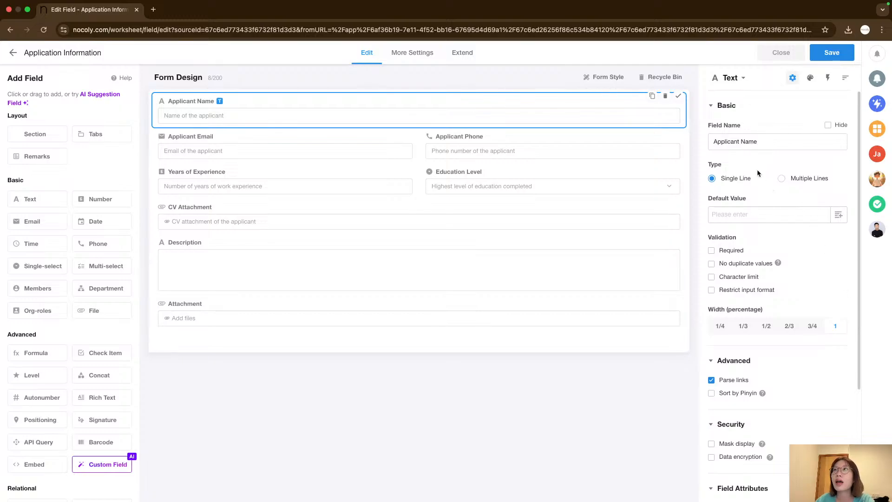
pyautogui.scroll(-3, 758, 173)
pyautogui.scroll(3, 792, 288)
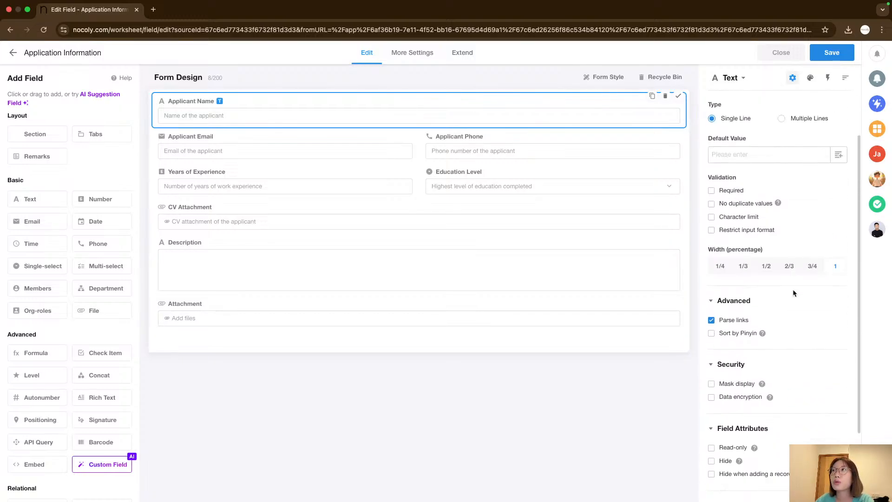
pyautogui.scroll(-3, 792, 288)
pyautogui.scroll(5, 792, 289)
pyautogui.click(808, 78)
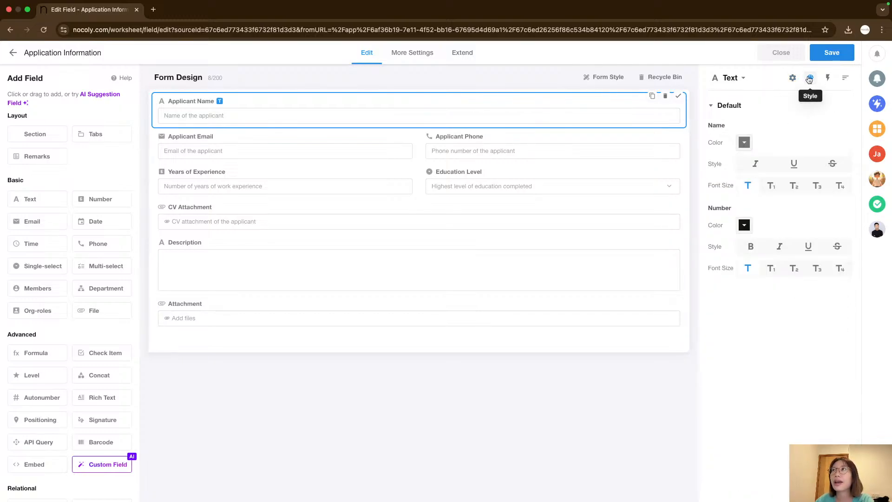
pyautogui.click(827, 78)
pyautogui.click(845, 78)
pyautogui.click(793, 77)
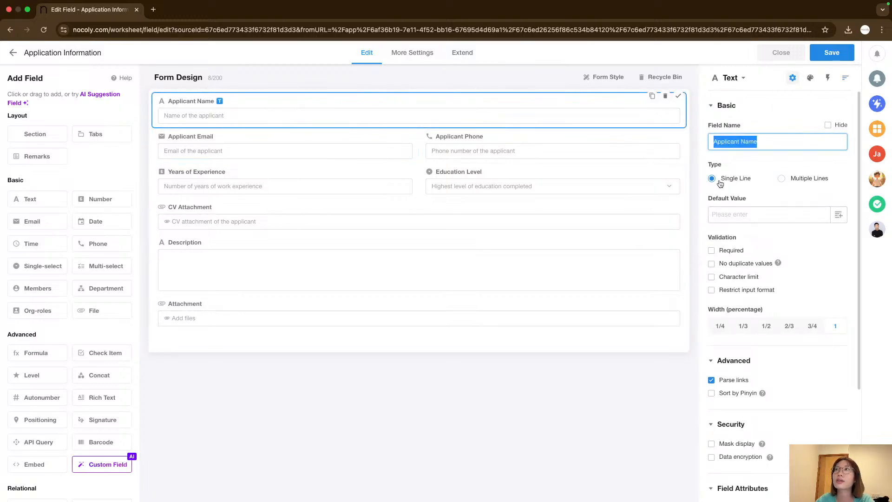
pyautogui.click(664, 408)
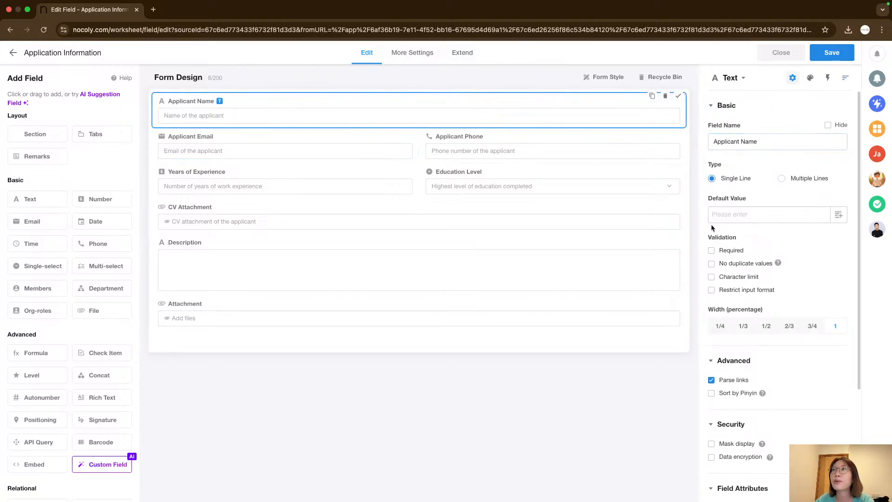
pyautogui.click(711, 251)
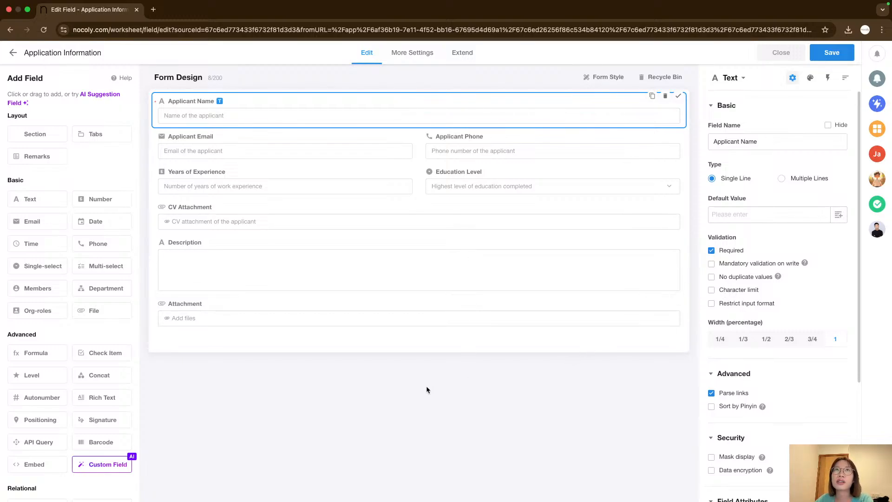
# Select each field in turn, from Applicant Email to Education Level, to review its settings.
pyautogui.click(278, 151)
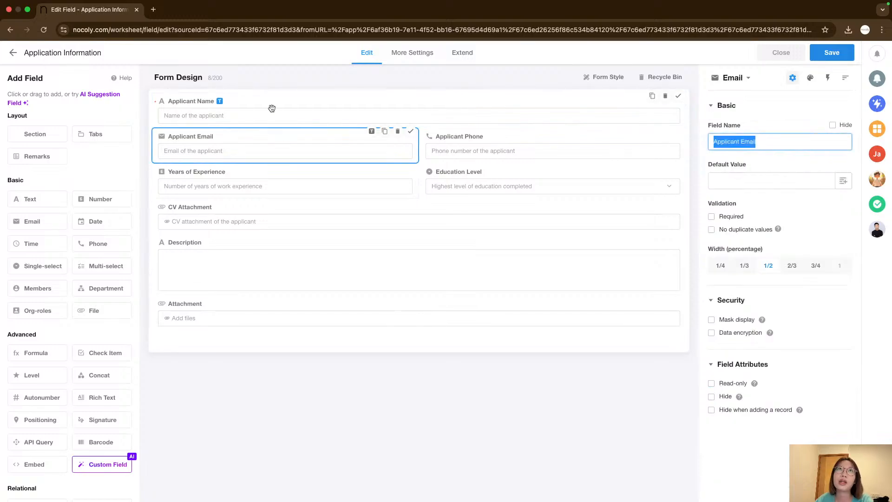
pyautogui.click(271, 108)
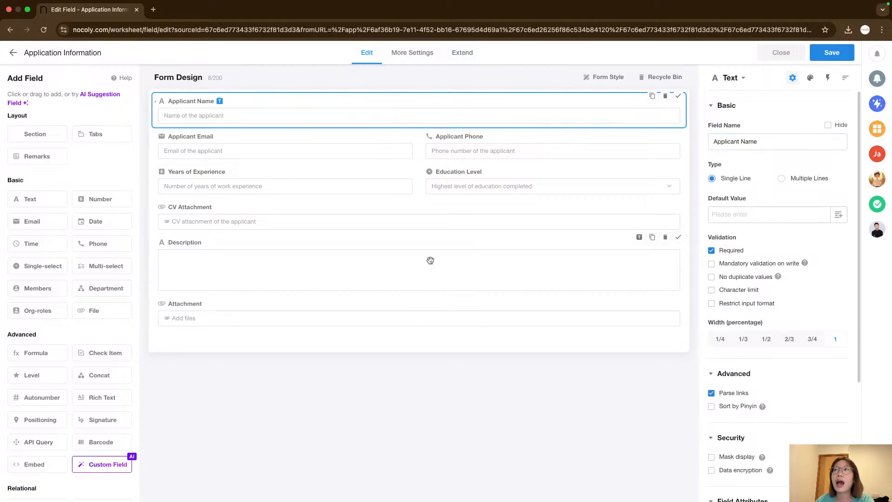
pyautogui.click(366, 149)
pyautogui.click(437, 151)
pyautogui.click(409, 179)
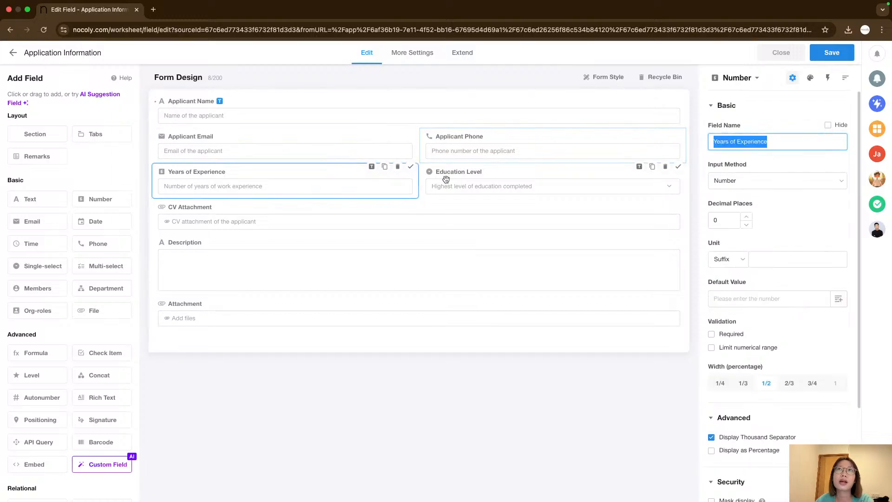
pyautogui.click(446, 179)
pyautogui.click(328, 145)
pyautogui.click(345, 117)
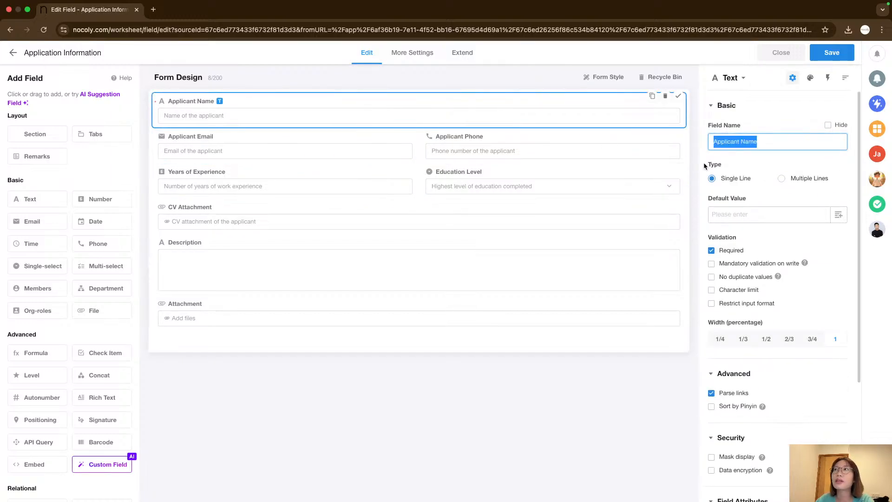
# Switch the Applicant Name field's type to Multiple Lines and back to Single Line.
pyautogui.click(781, 179)
pyautogui.click(710, 180)
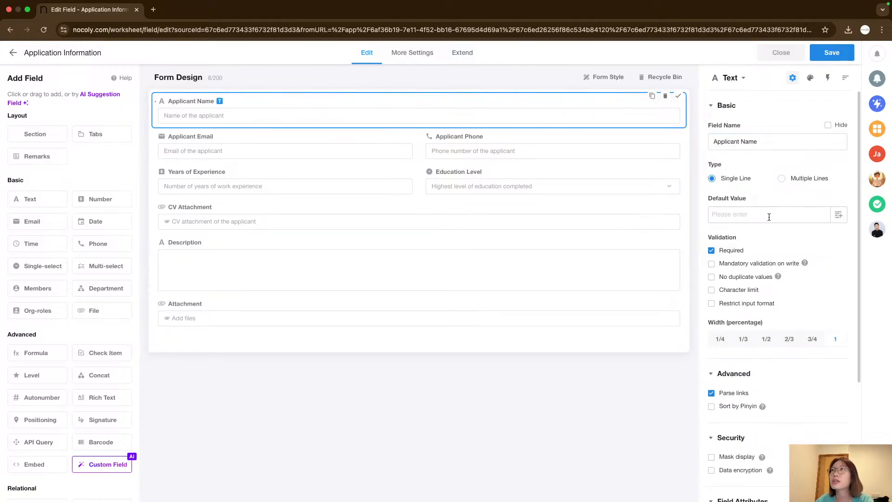
pyautogui.scroll(-1, 727, 254)
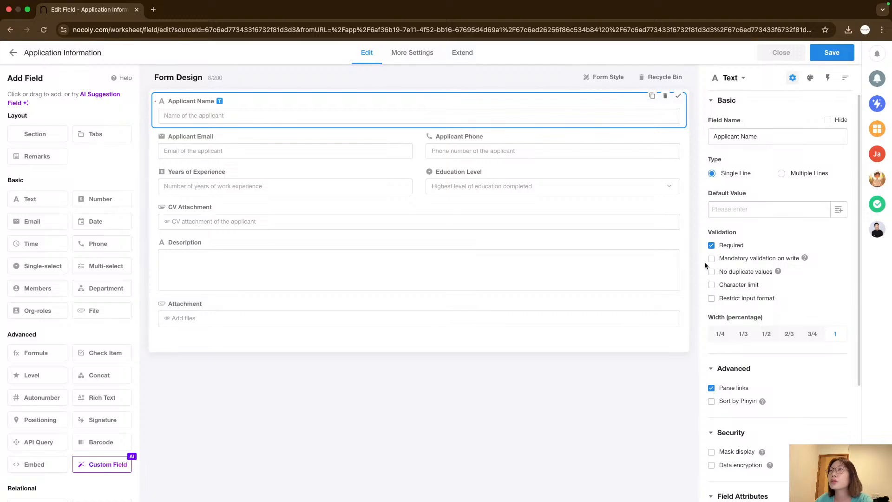
pyautogui.scroll(-5, 713, 263)
pyautogui.scroll(5, 721, 306)
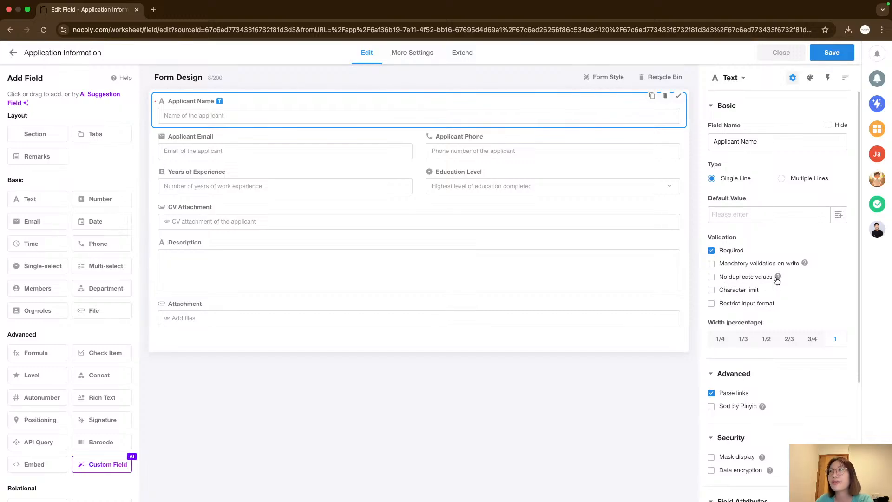
pyautogui.scroll(-1, 715, 298)
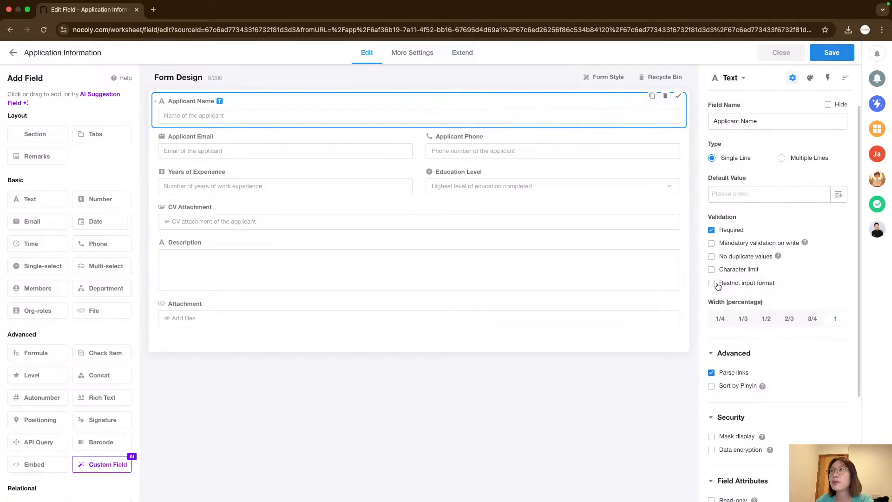
pyautogui.scroll(-5, 784, 339)
pyautogui.scroll(7, 757, 360)
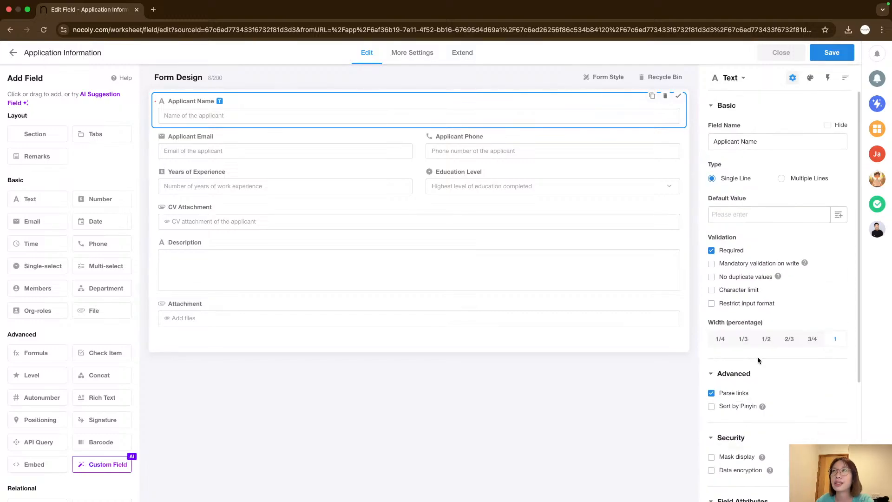
# Try each width option on the Applicant Name field, returning it to full width.
pyautogui.click(720, 339)
pyautogui.click(743, 340)
pyautogui.click(766, 340)
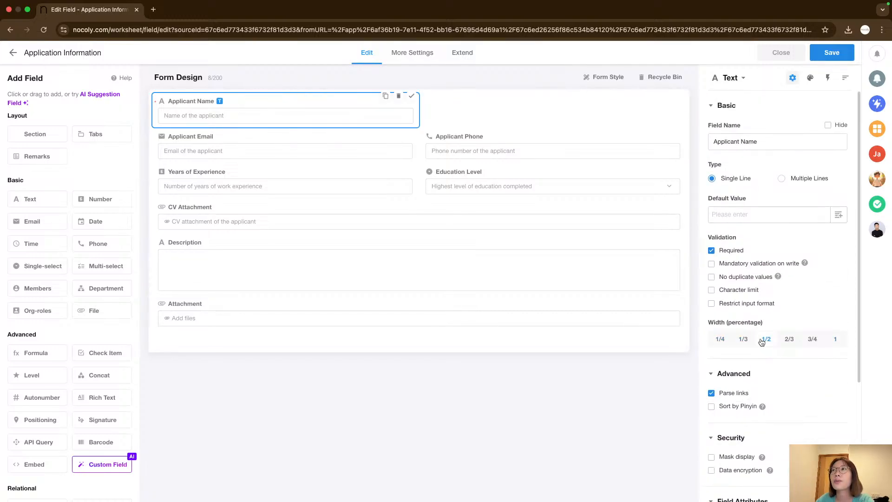
pyautogui.click(789, 339)
pyautogui.click(812, 340)
pyautogui.click(842, 339)
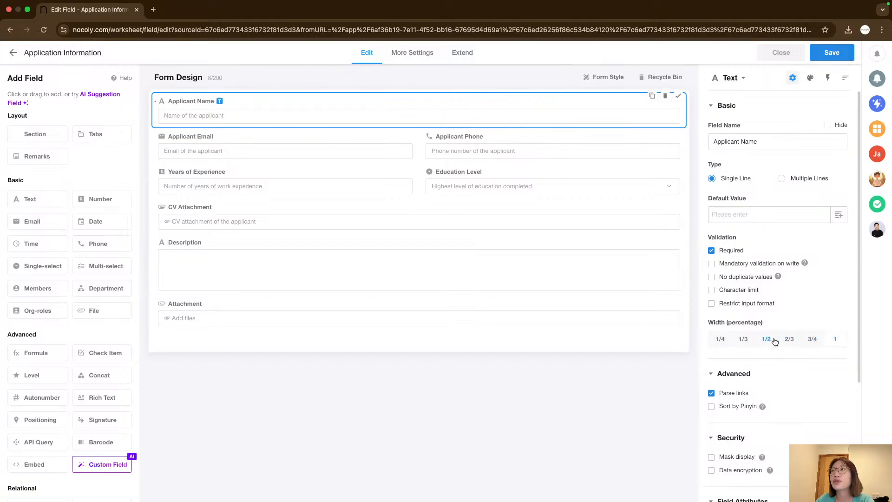
pyautogui.click(766, 339)
pyautogui.click(743, 340)
pyautogui.click(720, 339)
pyautogui.click(766, 340)
pyautogui.click(788, 339)
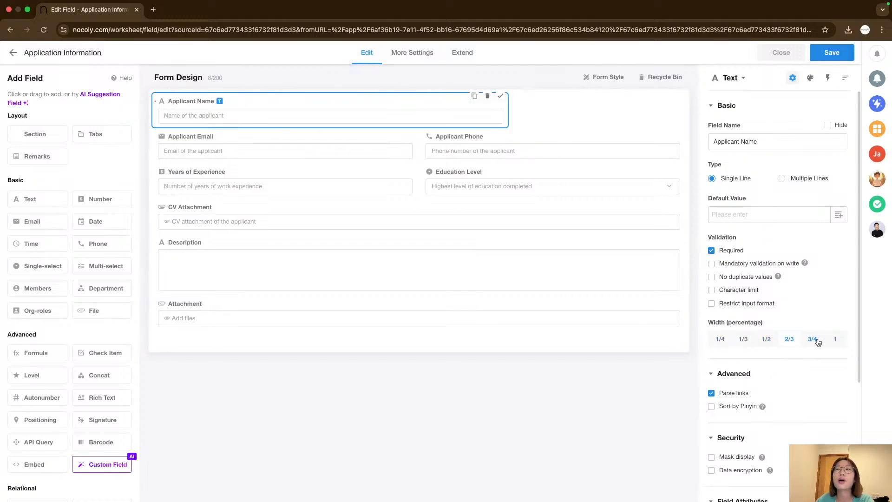
pyautogui.click(813, 340)
pyautogui.click(722, 339)
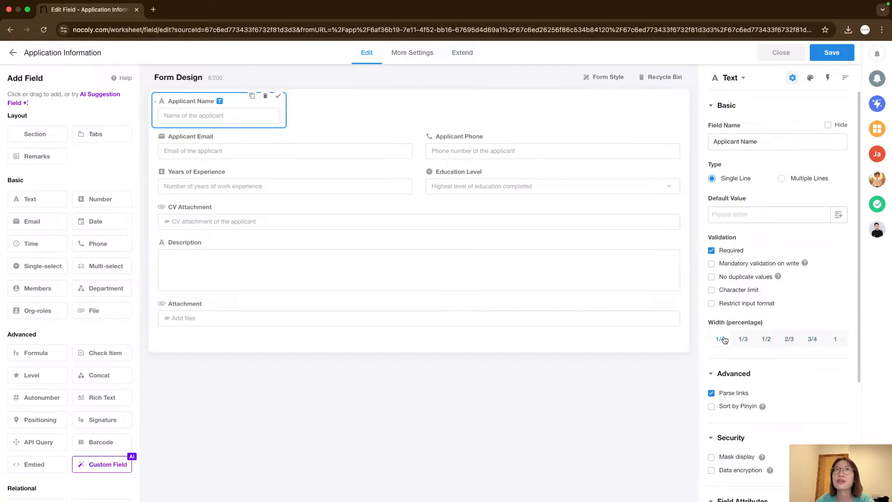
pyautogui.click(836, 341)
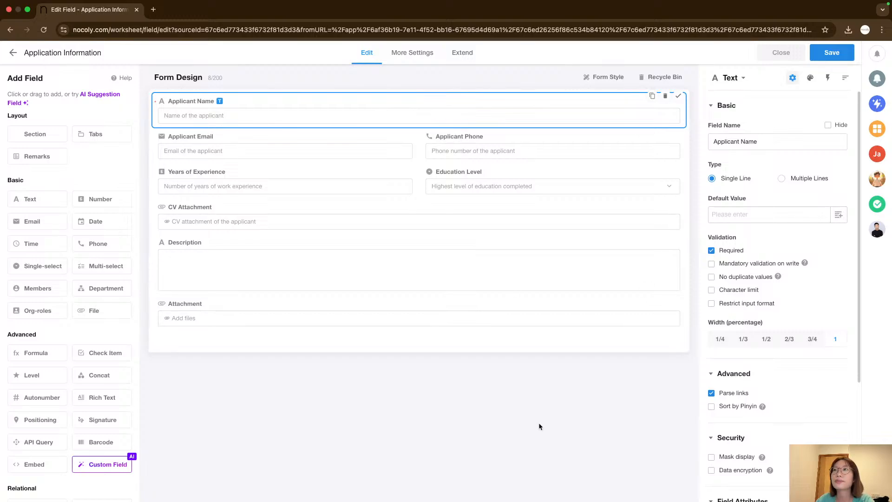
# Review the Applicant Name field's style and other property tabs.
pyautogui.scroll(-3, 781, 279)
pyautogui.scroll(3, 781, 279)
pyautogui.click(810, 78)
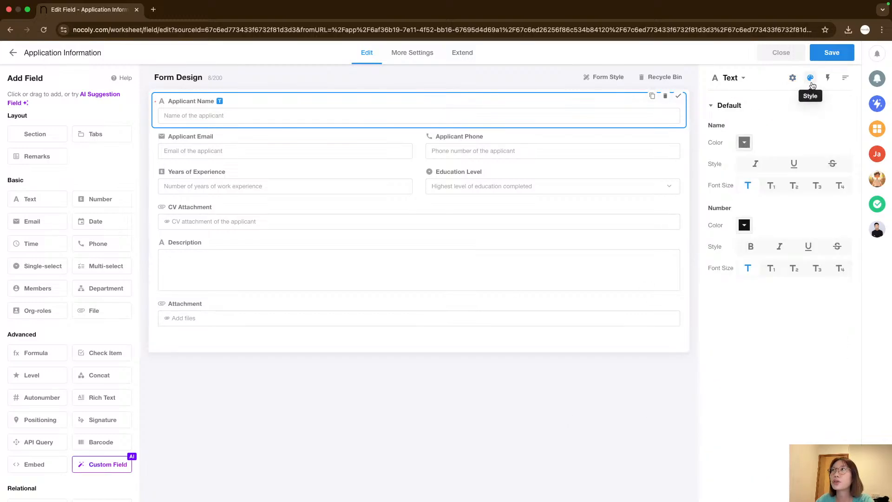
pyautogui.click(828, 77)
pyautogui.click(845, 77)
pyautogui.click(792, 77)
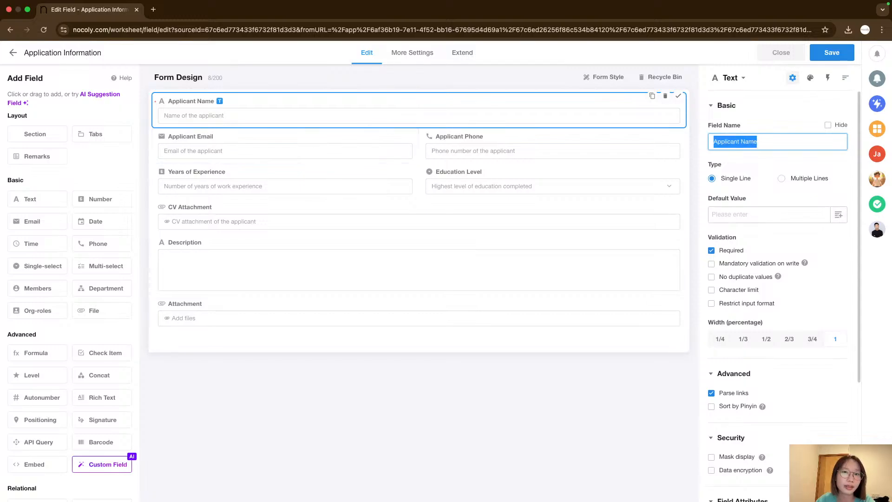
# Make the Applicant Email and Applicant Phone fields required.
pyautogui.click(246, 143)
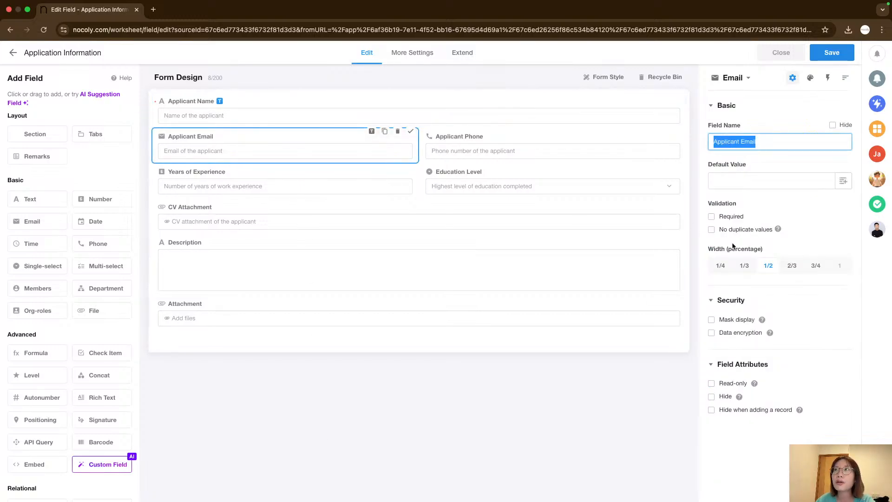
pyautogui.click(711, 216)
pyautogui.click(474, 146)
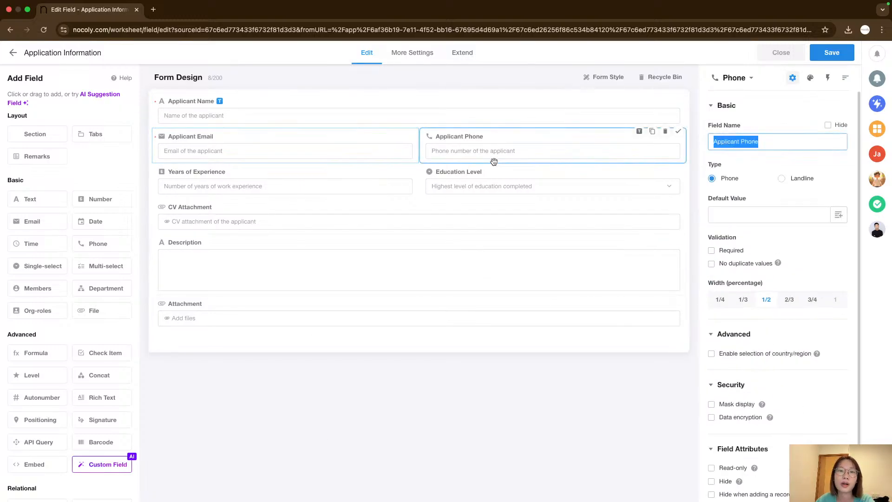
pyautogui.click(711, 250)
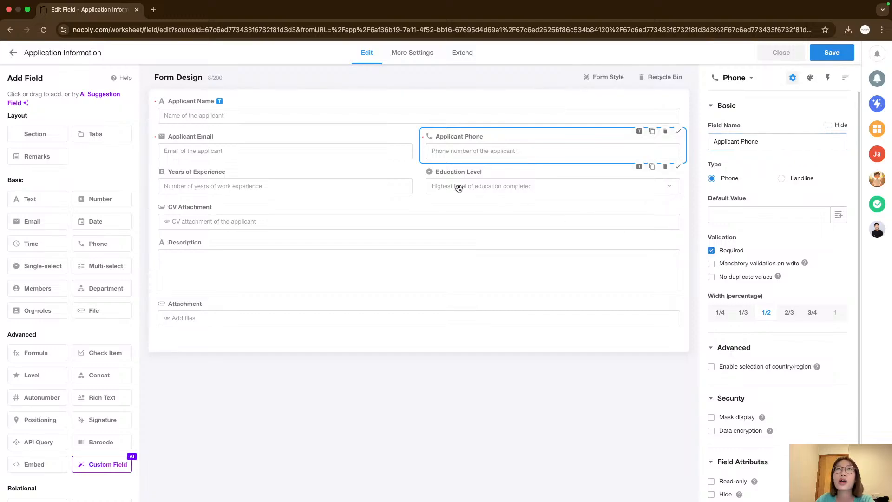
# Rename the Applicant Phone field to Applicant Phone No.
pyautogui.click(358, 160)
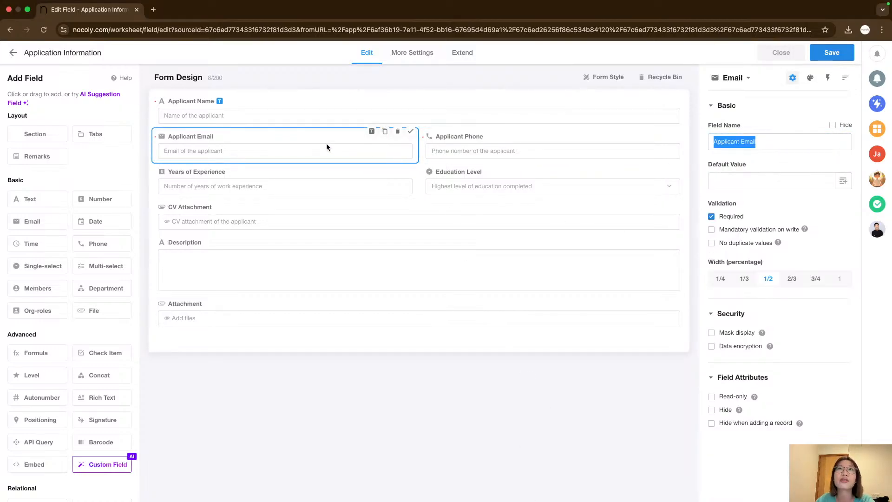
pyautogui.click(479, 147)
pyautogui.click(381, 155)
pyautogui.click(480, 144)
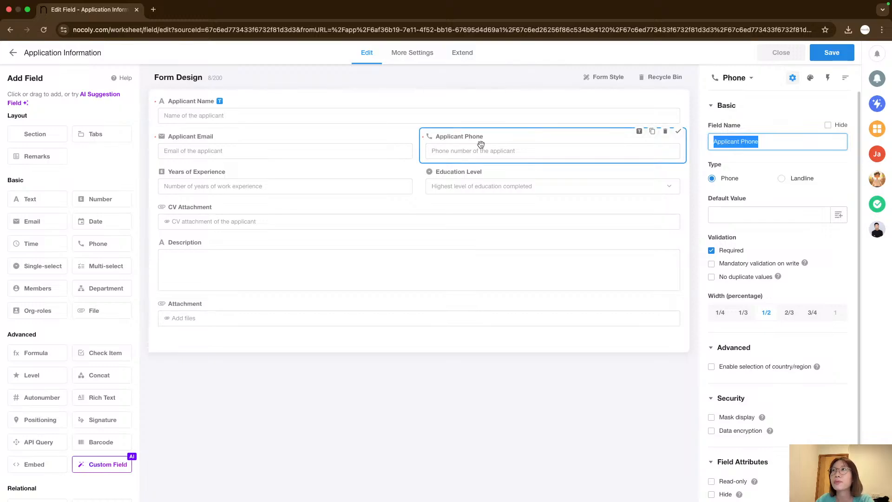
pyautogui.click(368, 152)
pyautogui.click(472, 150)
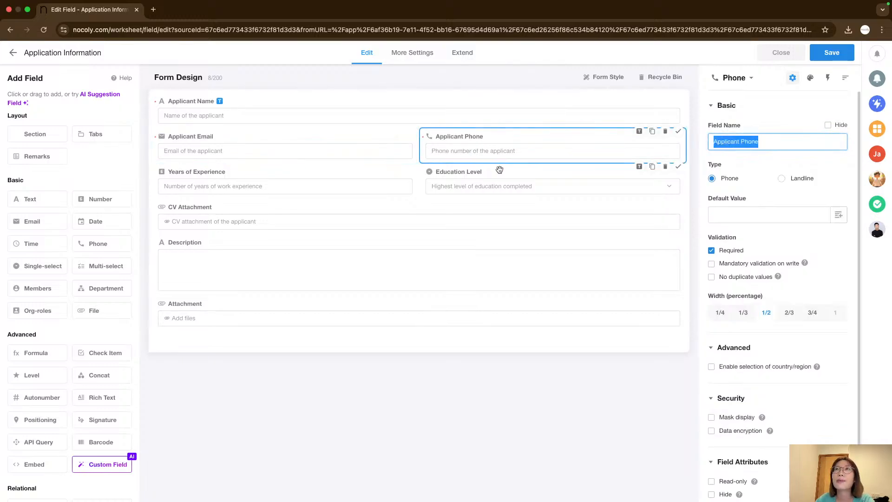
pyautogui.click(770, 142)
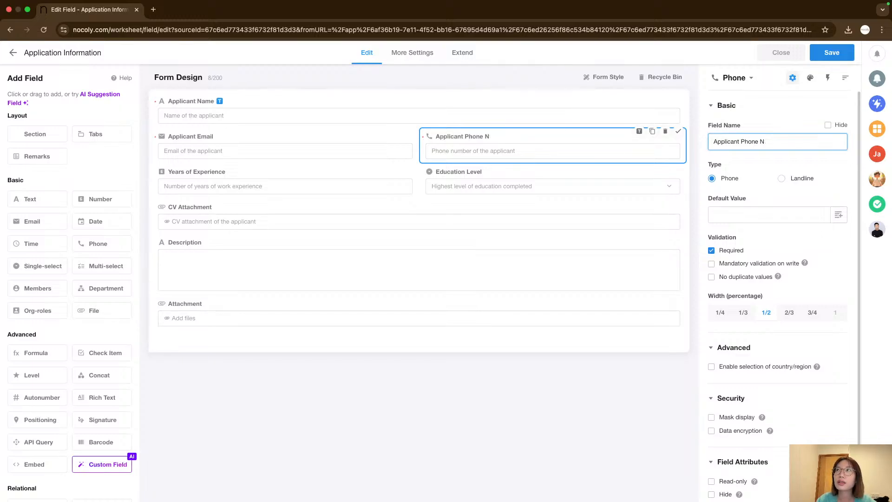
pyautogui.click(586, 386)
# Review the properties of the Years of Experience and Education Level fields.
pyautogui.scroll(-2, 779, 236)
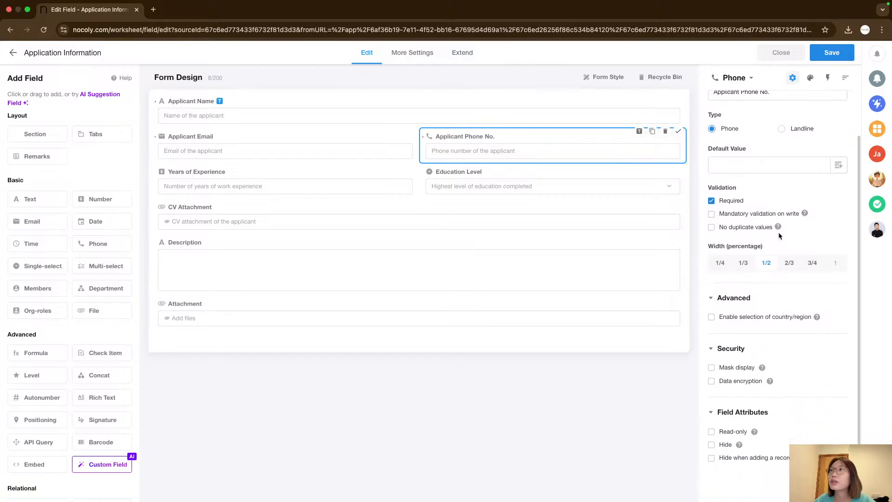
pyautogui.scroll(2, 784, 266)
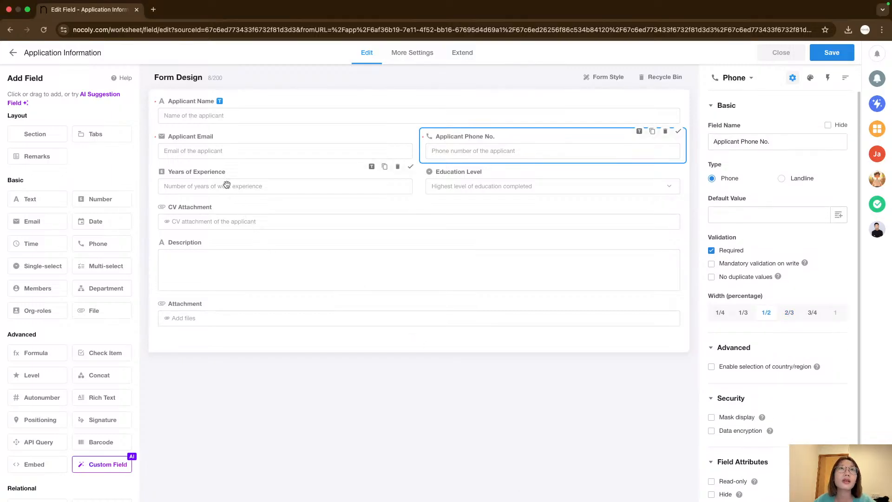
pyautogui.click(237, 196)
pyautogui.click(251, 185)
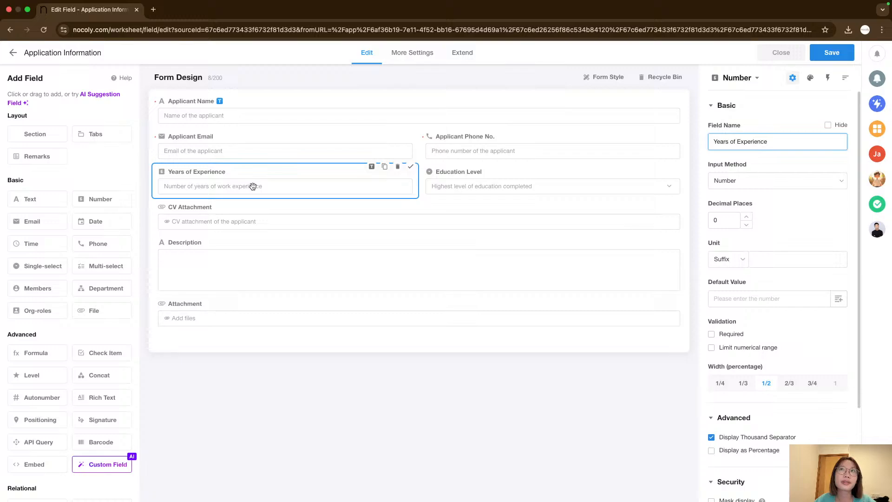
pyautogui.click(474, 183)
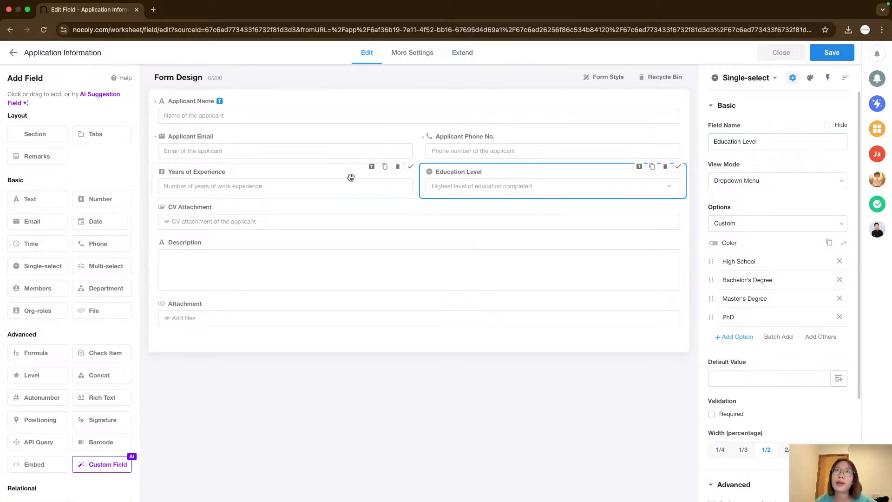
pyautogui.rightClick(547, 397)
pyautogui.rightClick(496, 404)
pyautogui.click(465, 394)
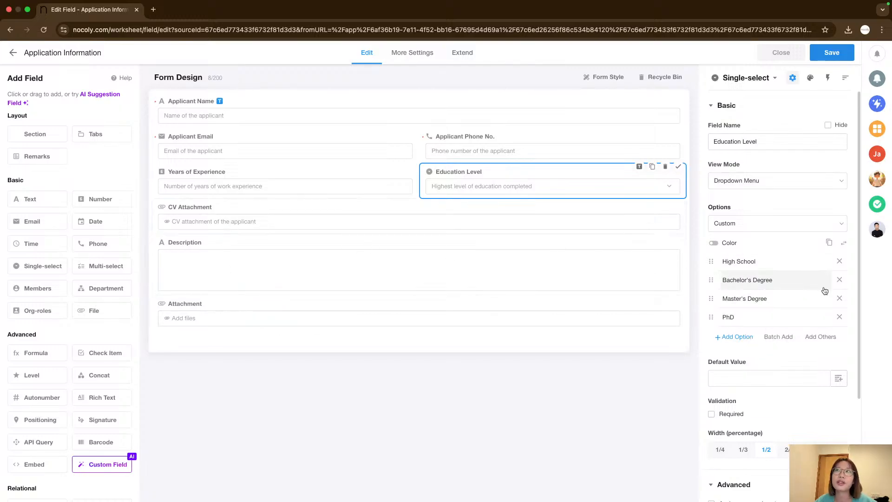
# Make the CV Attachment field required.
pyautogui.click(217, 222)
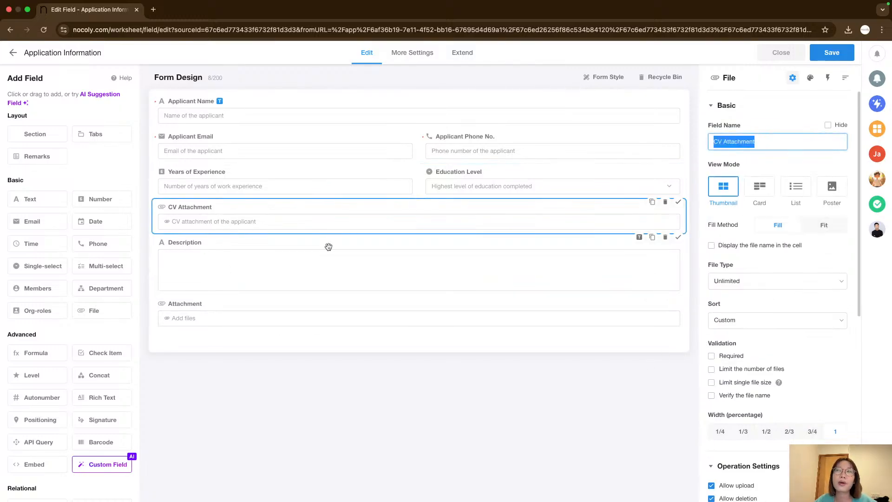
pyautogui.click(711, 356)
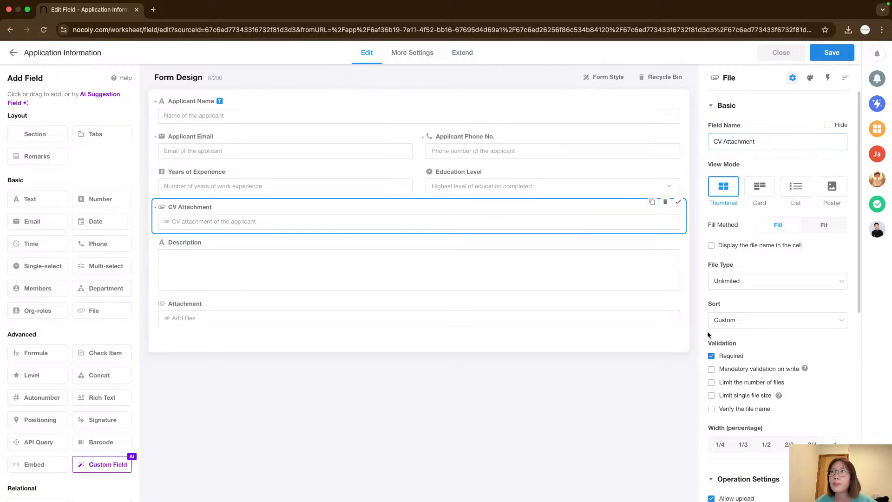
# Delete the Description field from the form.
pyautogui.click(294, 265)
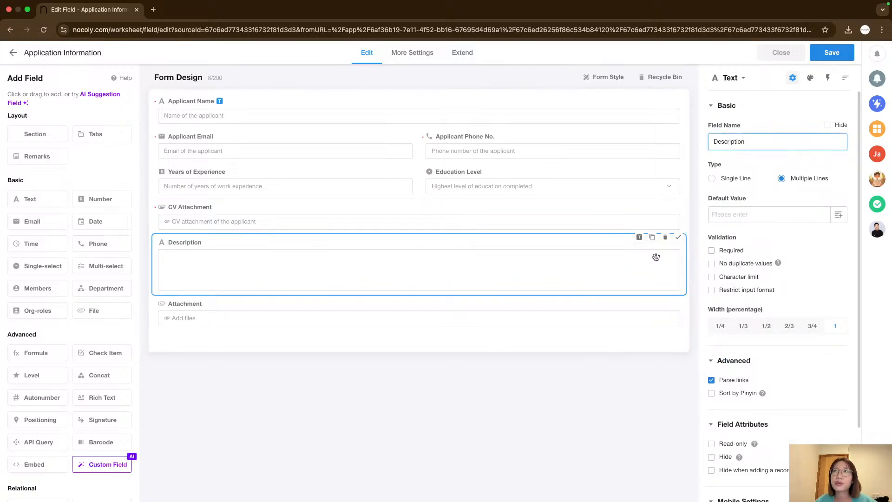
pyautogui.click(665, 238)
# Rename the Attachment field to Reference Attachment.
pyautogui.click(638, 302)
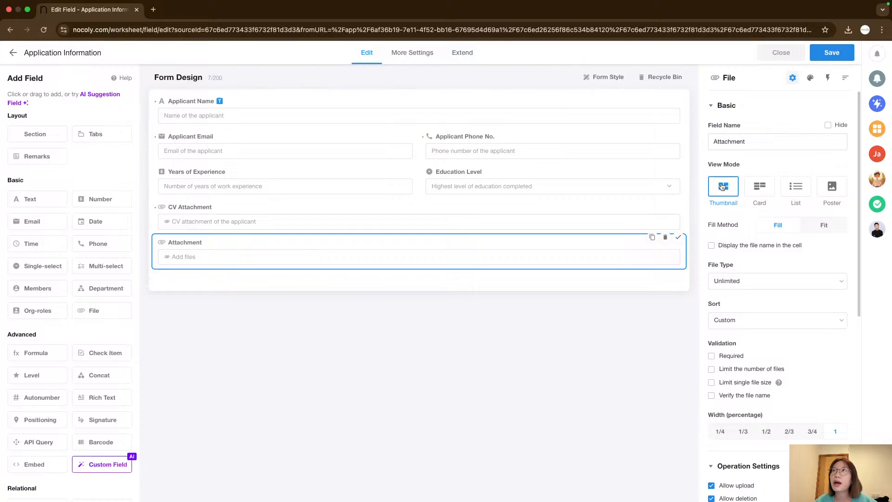
pyautogui.click(714, 142)
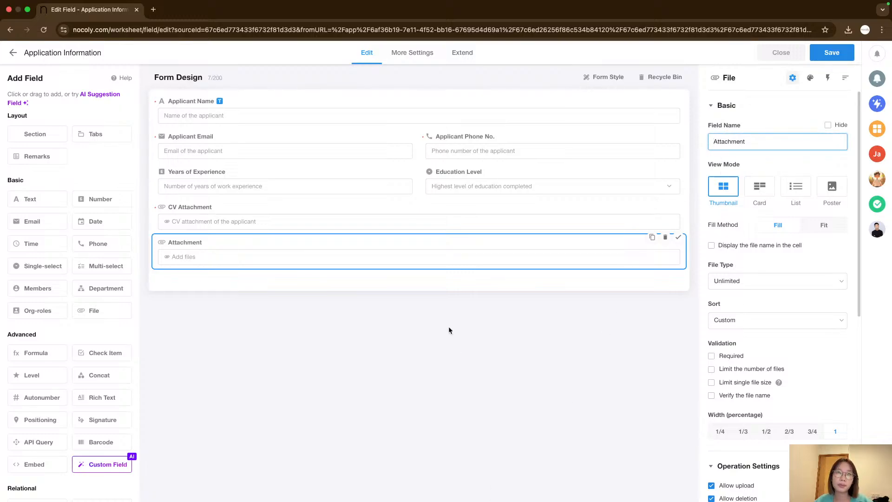
pyautogui.write('Referen')
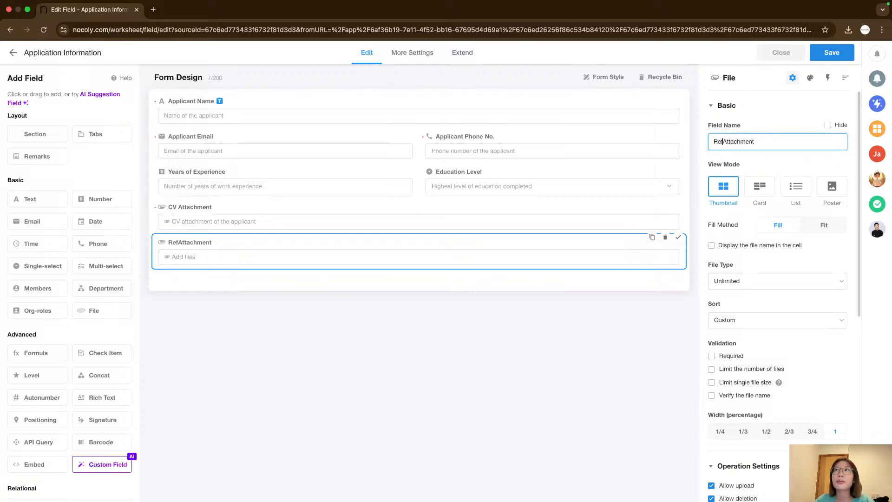
pyautogui.write('ce')
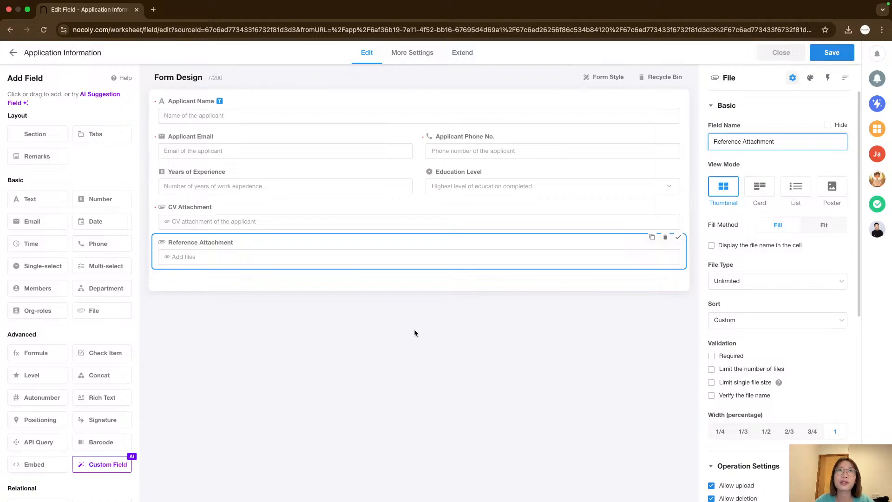
# Save the form design and close the form editor.
pyautogui.click(317, 362)
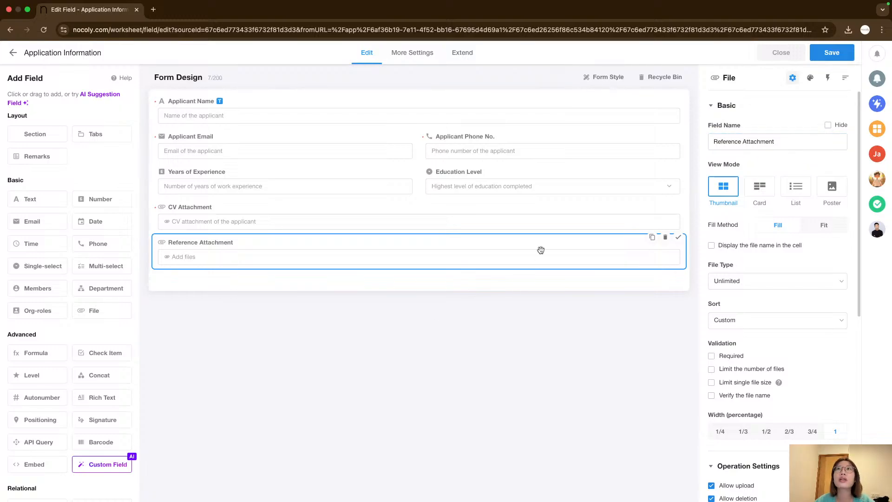
pyautogui.click(335, 124)
pyautogui.click(488, 158)
pyautogui.click(492, 182)
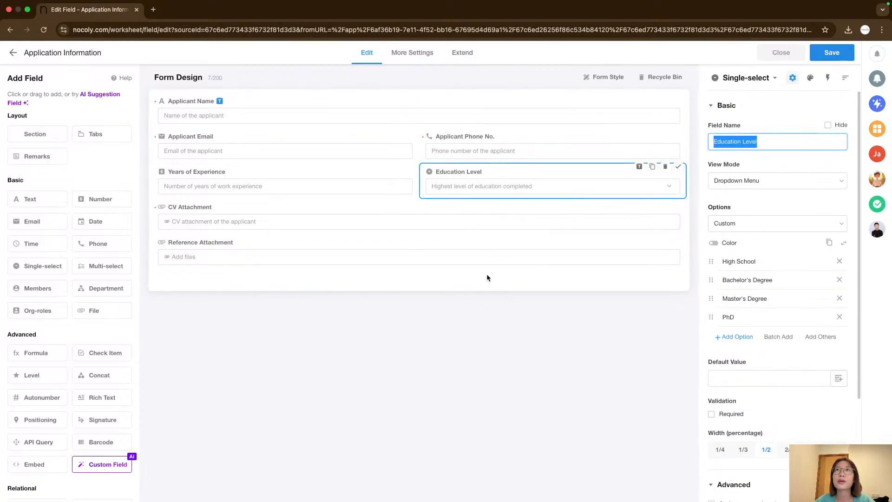
pyautogui.click(479, 262)
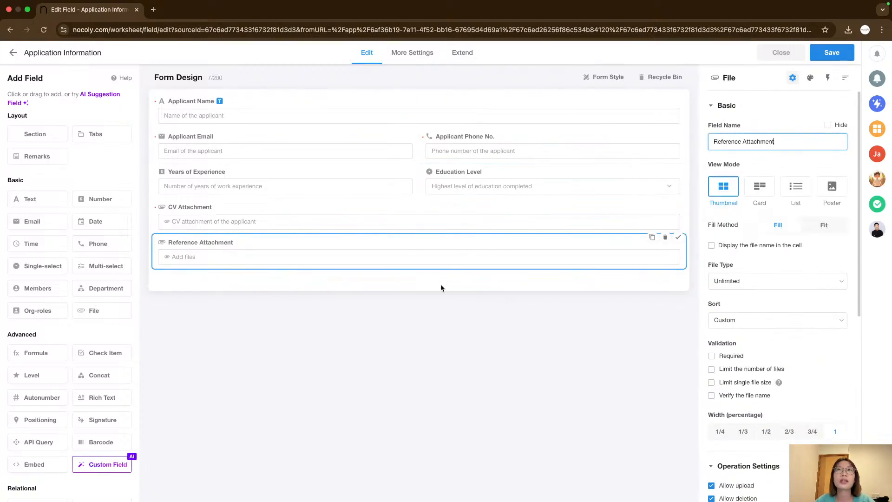
pyautogui.click(828, 55)
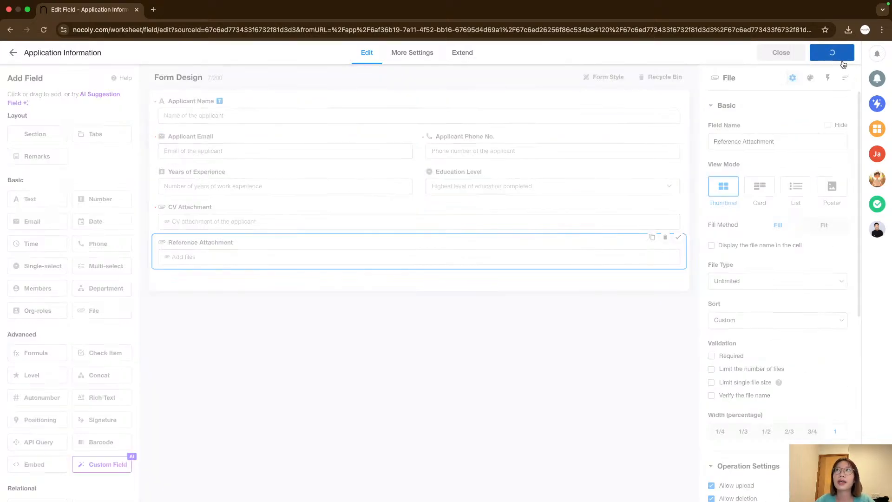
pyautogui.click(786, 54)
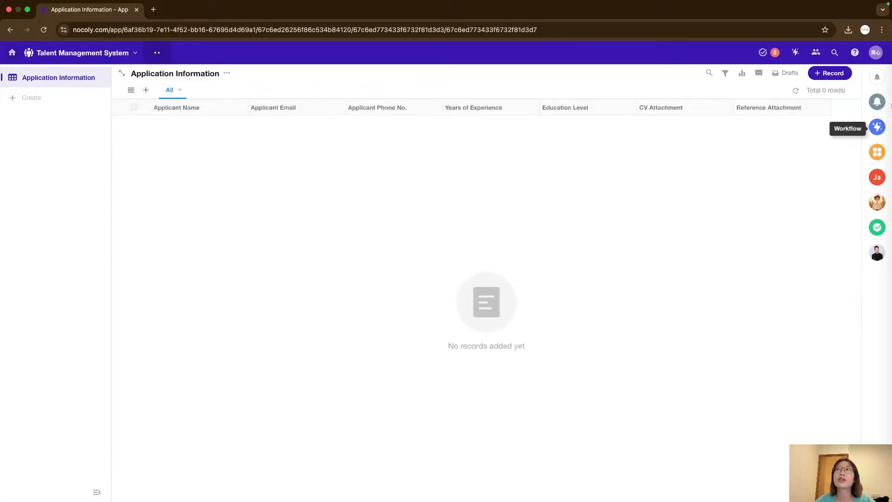
# Open a new record form to test the required fields, then close it and discard the draft.
pyautogui.click(830, 73)
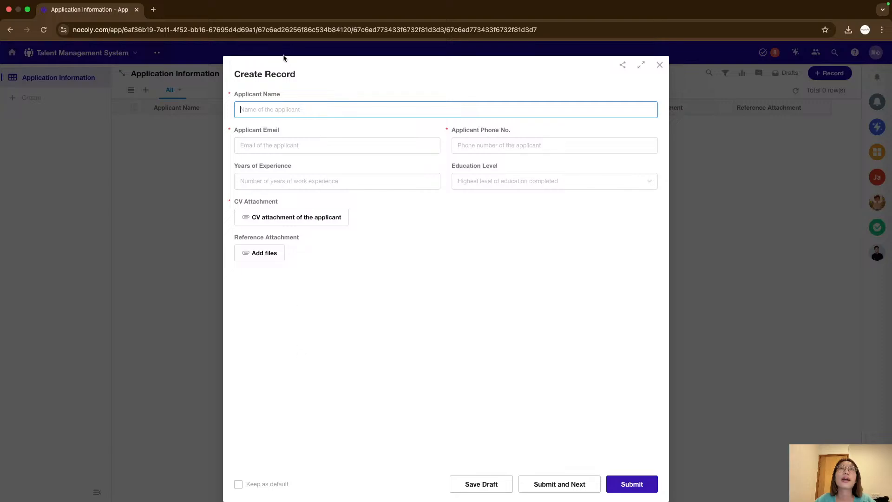
pyautogui.moveTo(236, 78); pyautogui.dragTo(296, 74)
pyautogui.click(320, 79)
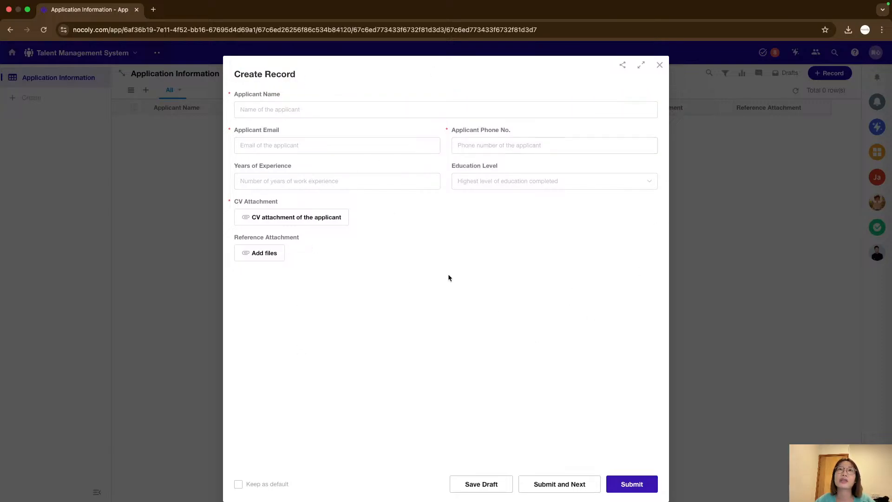
pyautogui.click(301, 109)
pyautogui.click(419, 243)
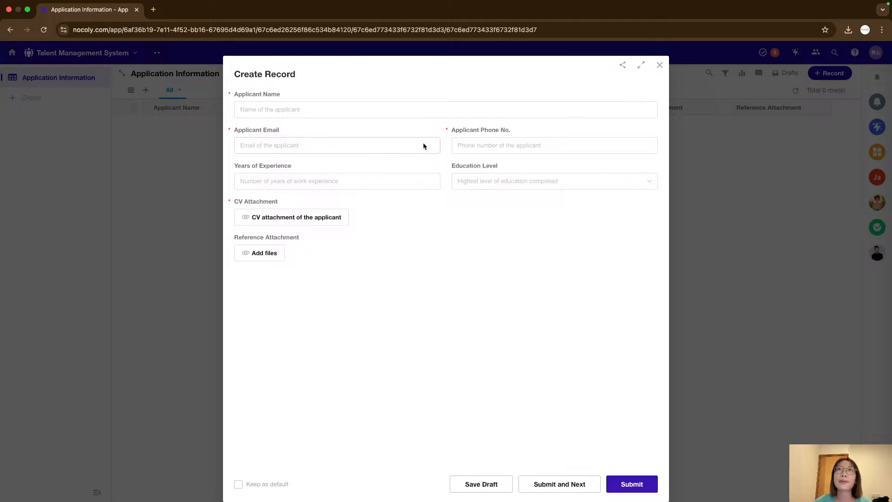
pyautogui.click(423, 144)
pyautogui.click(415, 185)
pyautogui.click(410, 240)
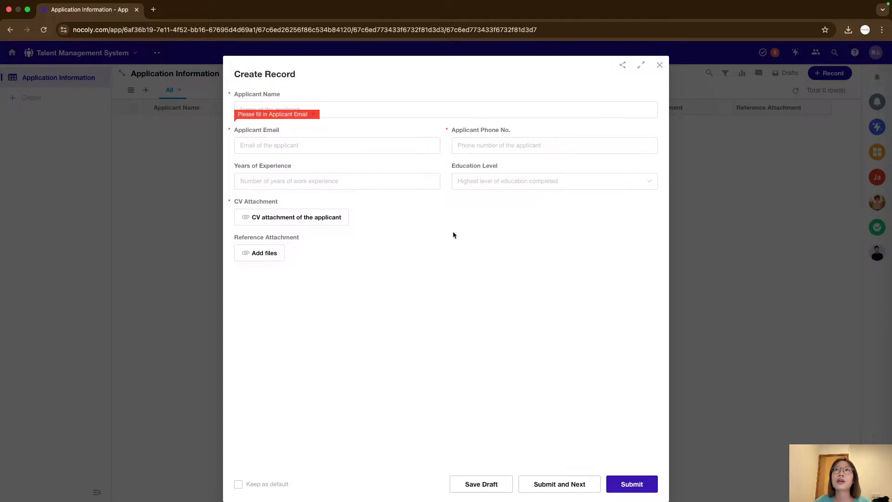
pyautogui.click(660, 66)
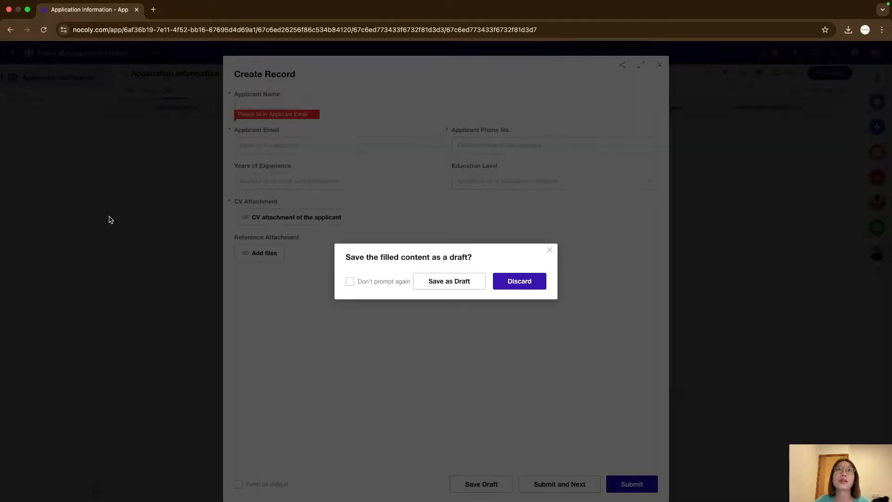
pyautogui.click(514, 287)
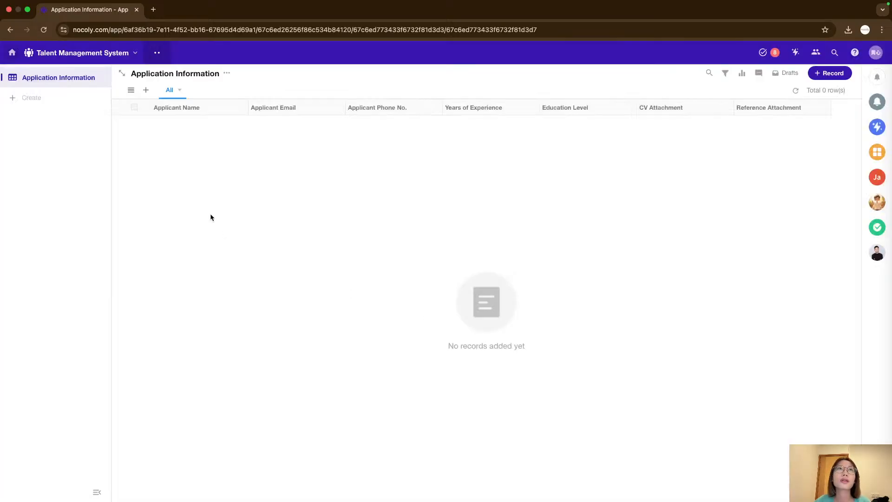
# Change the Application Information worksheet's icon to one from the Character icon set.
pyautogui.click(98, 77)
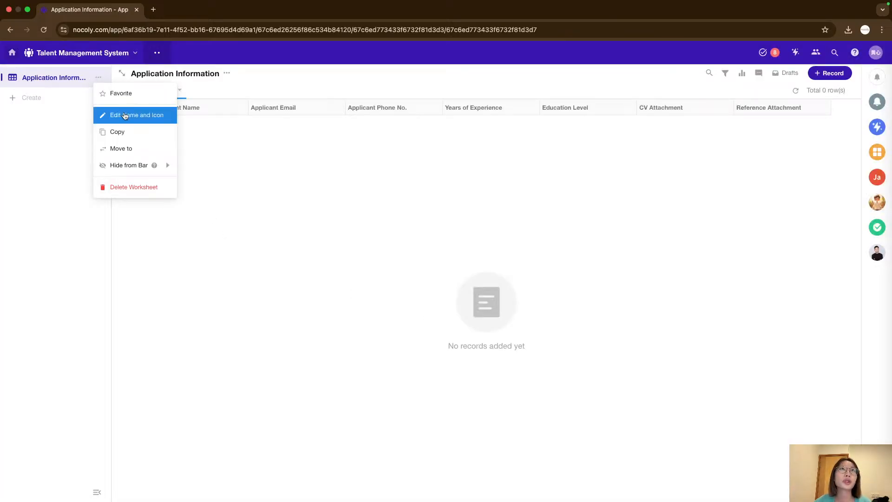
pyautogui.click(156, 120)
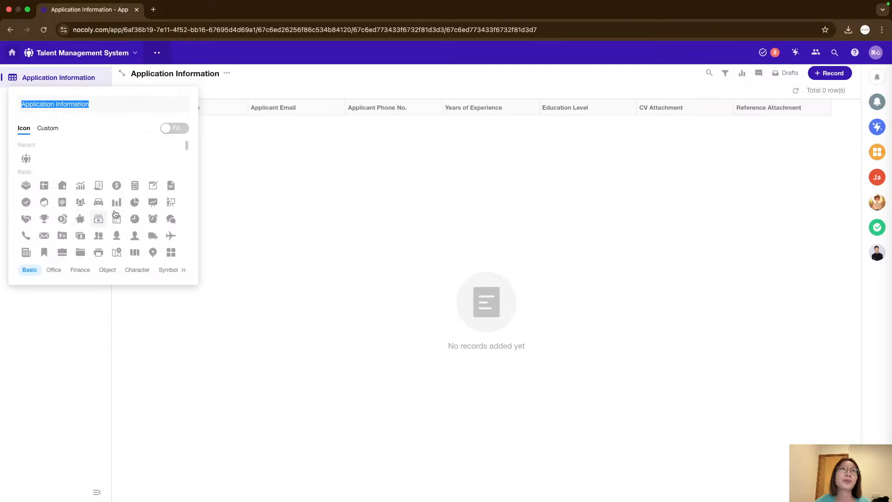
pyautogui.click(129, 271)
pyautogui.scroll(10, 130, 231)
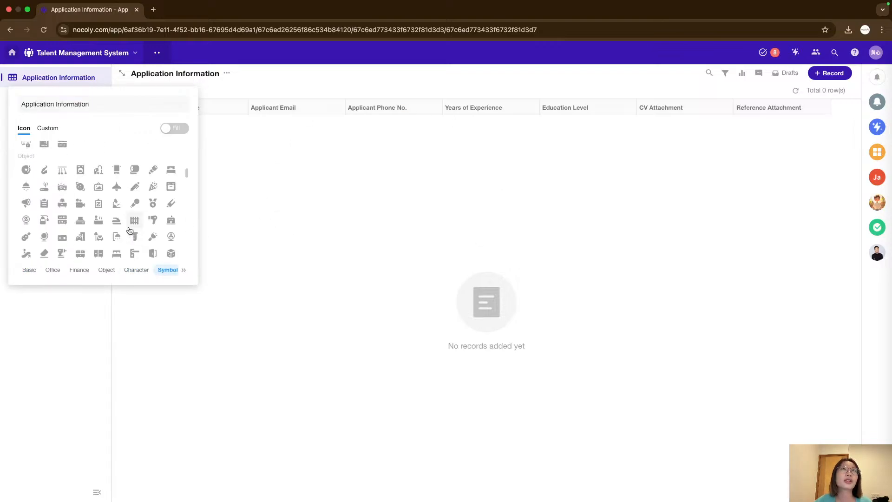
pyautogui.scroll(5, 130, 230)
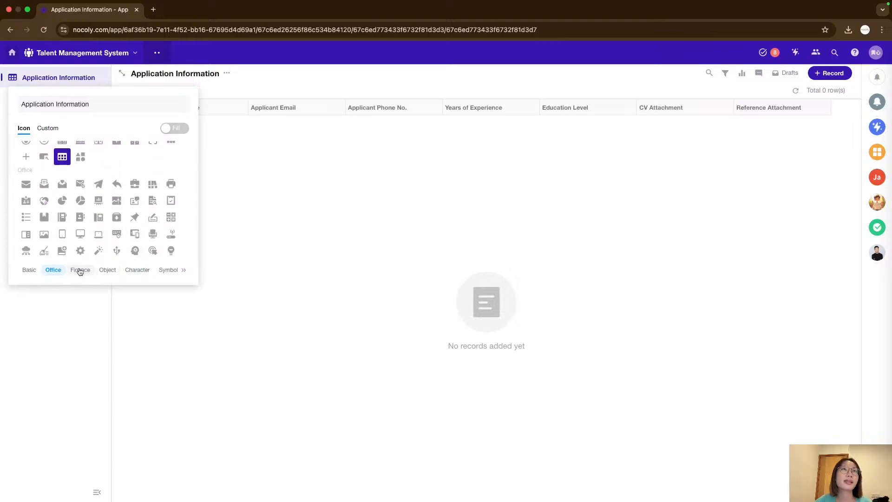
pyautogui.click(79, 270)
pyautogui.click(104, 269)
pyautogui.click(137, 270)
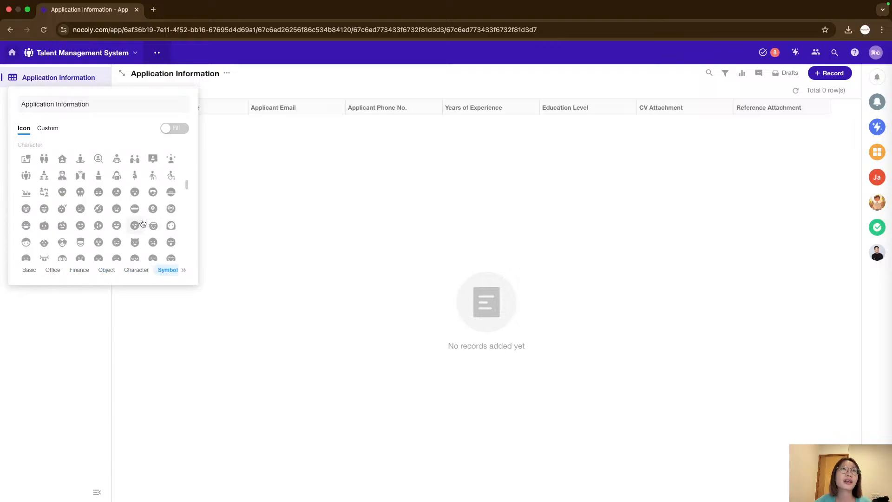
pyautogui.scroll(1, 139, 223)
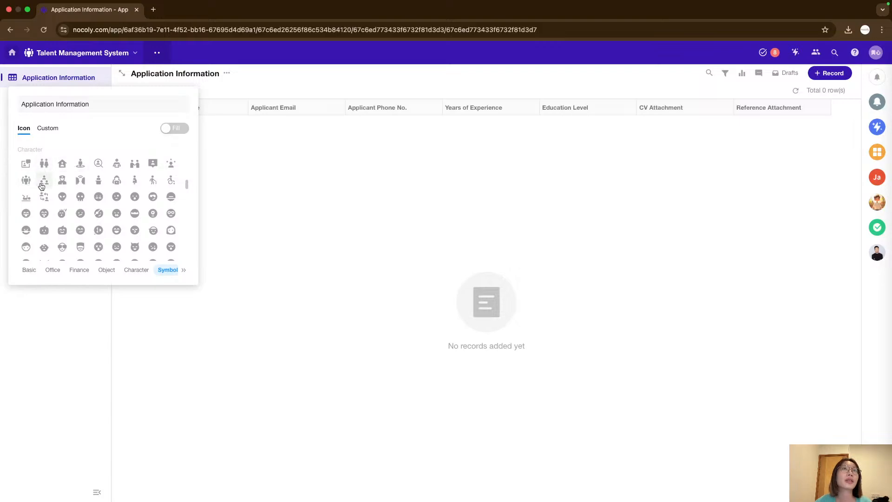
pyautogui.click(154, 165)
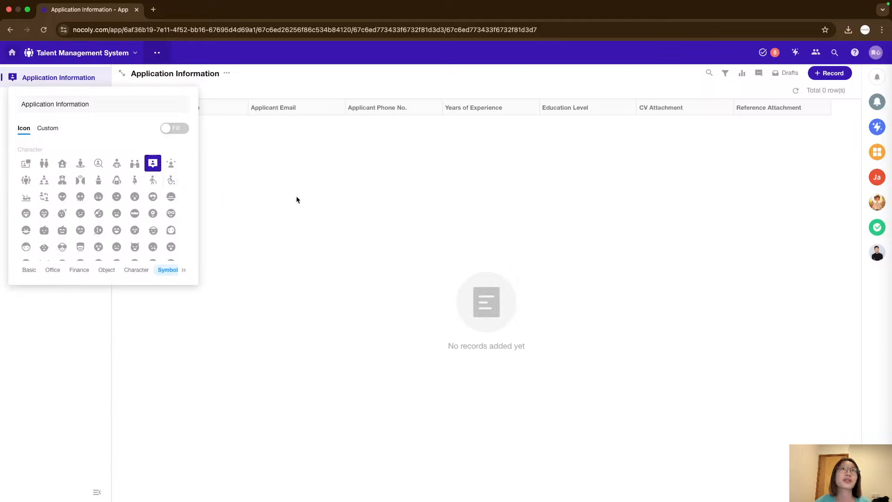
pyautogui.click(167, 209)
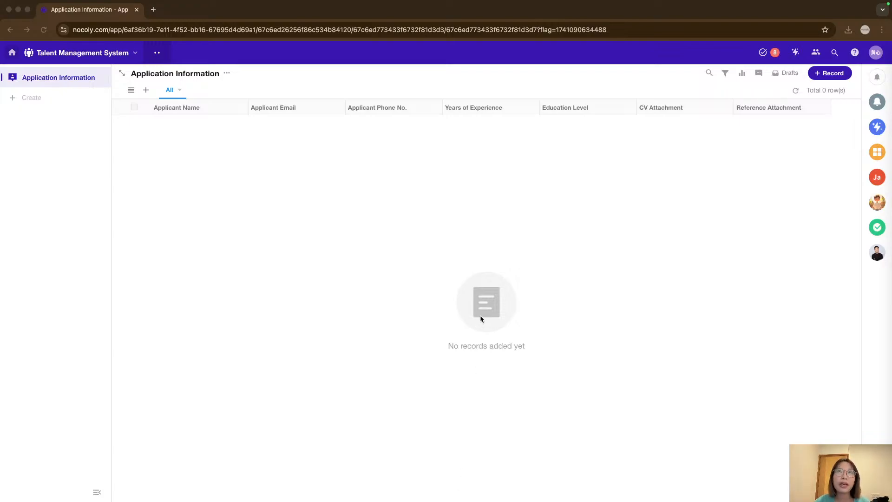
# Open the worksheet's form editor and switch to its Extend settings.
pyautogui.click(497, 220)
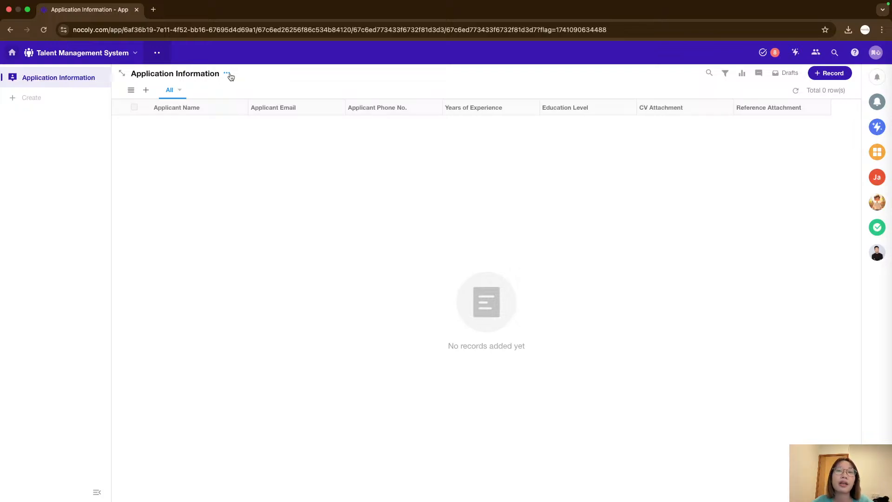
pyautogui.click(228, 74)
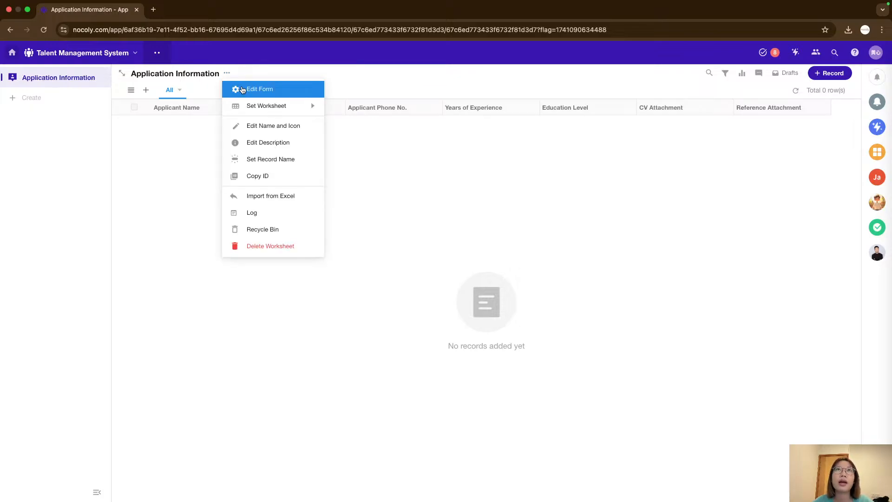
pyautogui.click(270, 87)
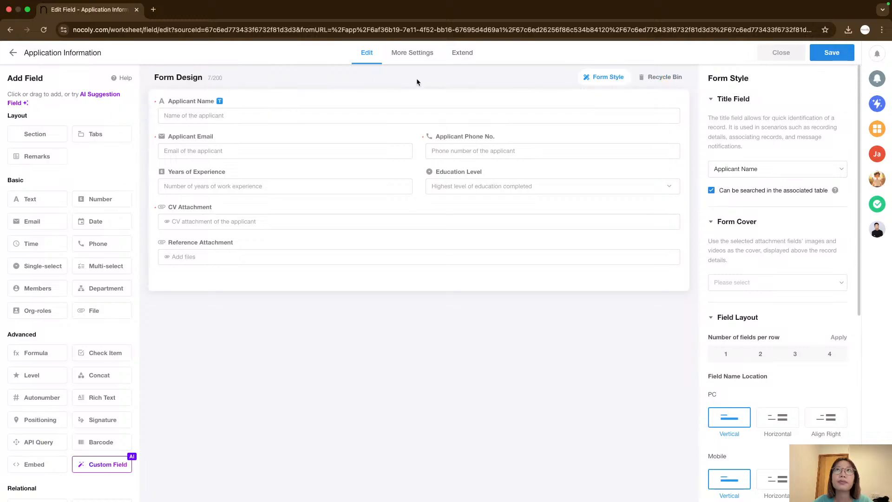
pyautogui.click(465, 55)
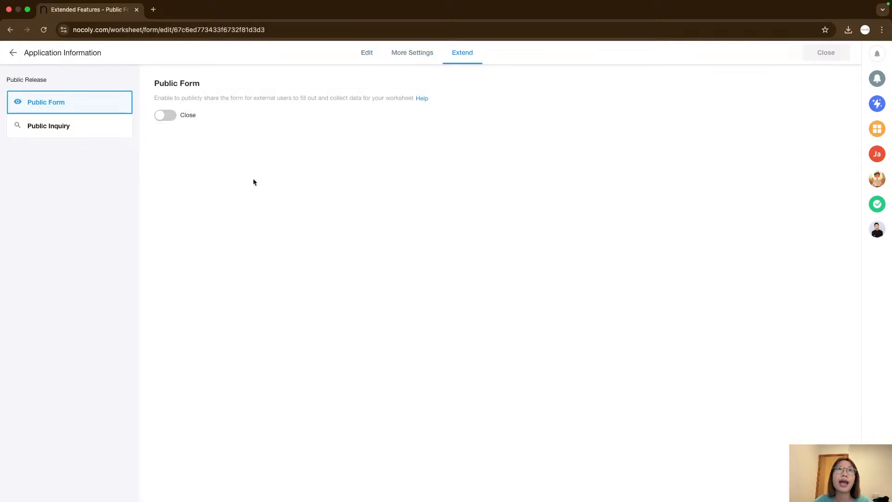
# Enable the Public Form for the Application Information worksheet.
pyautogui.tripleClick(178, 83)
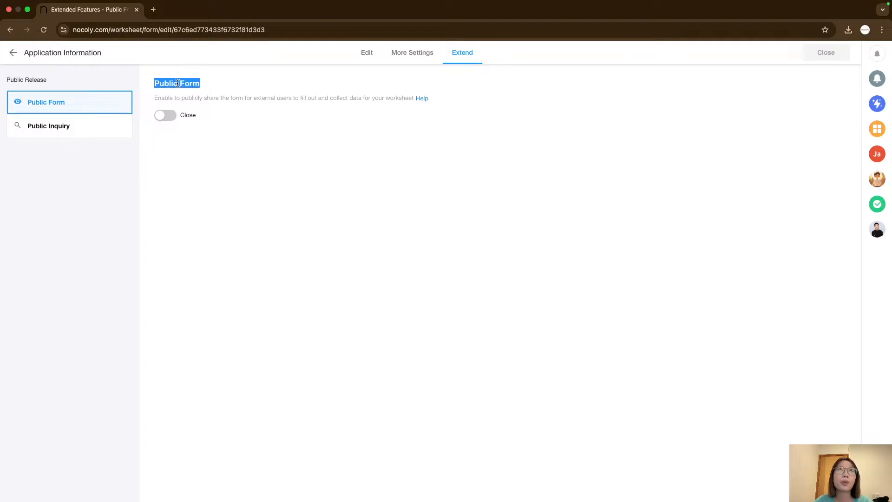
pyautogui.click(195, 95)
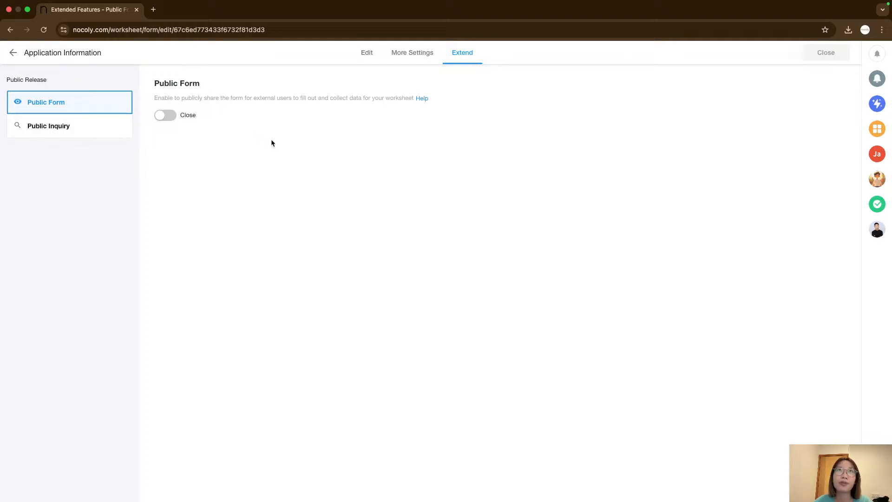
pyautogui.moveTo(157, 97); pyautogui.dragTo(412, 100)
pyautogui.click(227, 99)
pyautogui.click(347, 99)
pyautogui.click(350, 122)
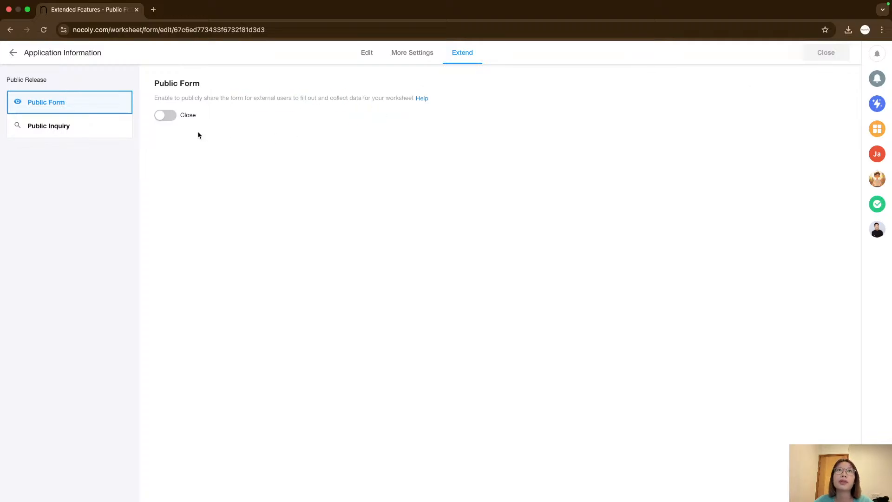
pyautogui.click(163, 115)
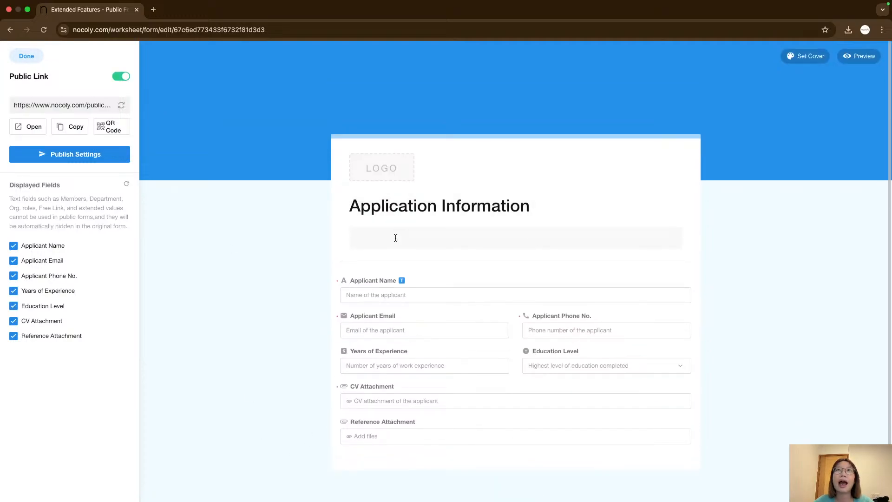
# Upload a logo image from the Desktop as the public form's logo.
pyautogui.scroll(-2, 289, 320)
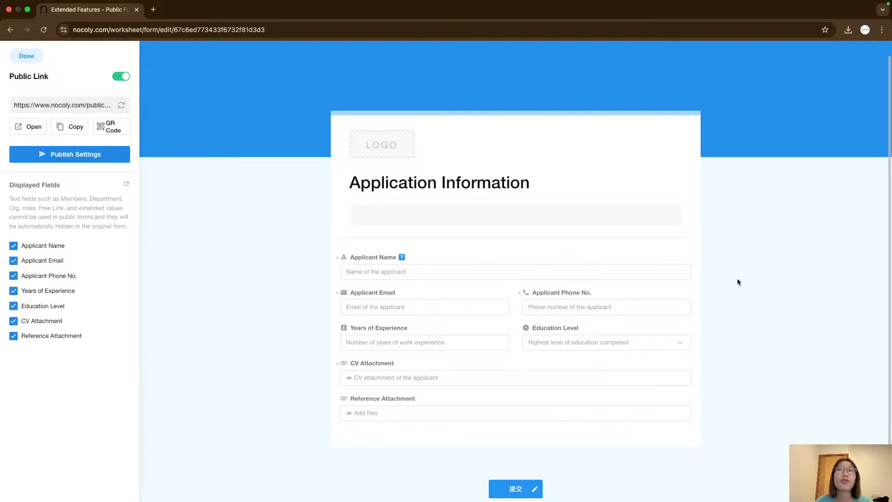
pyautogui.scroll(-3, 442, 315)
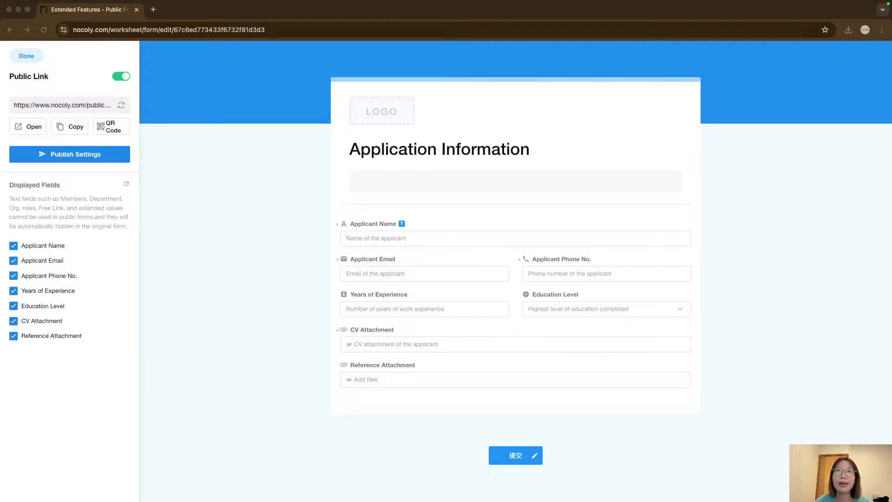
pyautogui.click(240, 299)
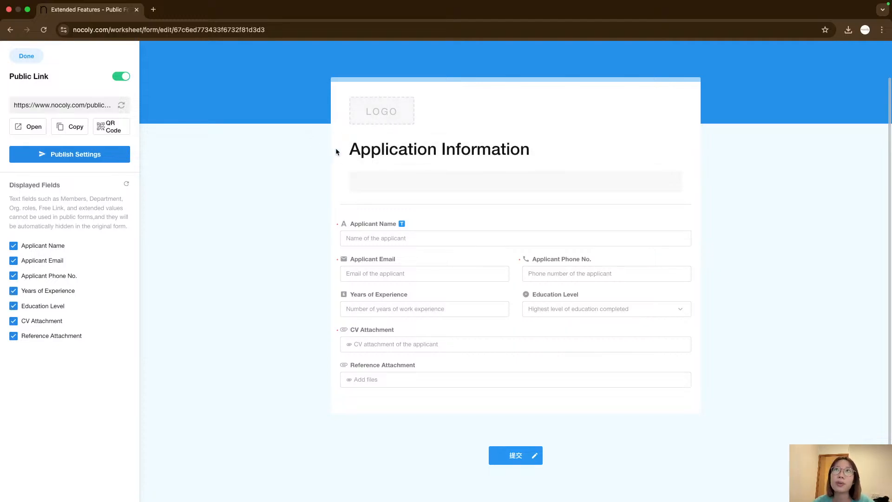
pyautogui.click(350, 149)
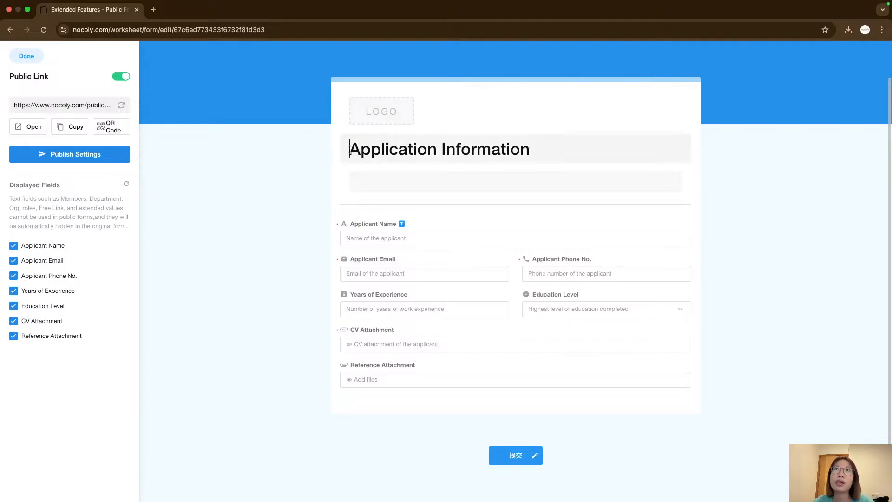
pyautogui.click(383, 113)
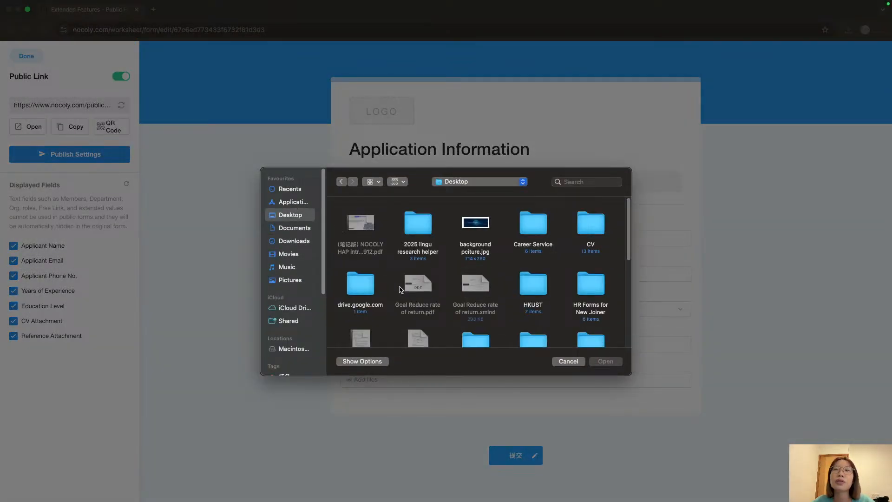
pyautogui.scroll(-10, 400, 289)
pyautogui.scroll(-3, 401, 289)
pyautogui.scroll(6, 390, 261)
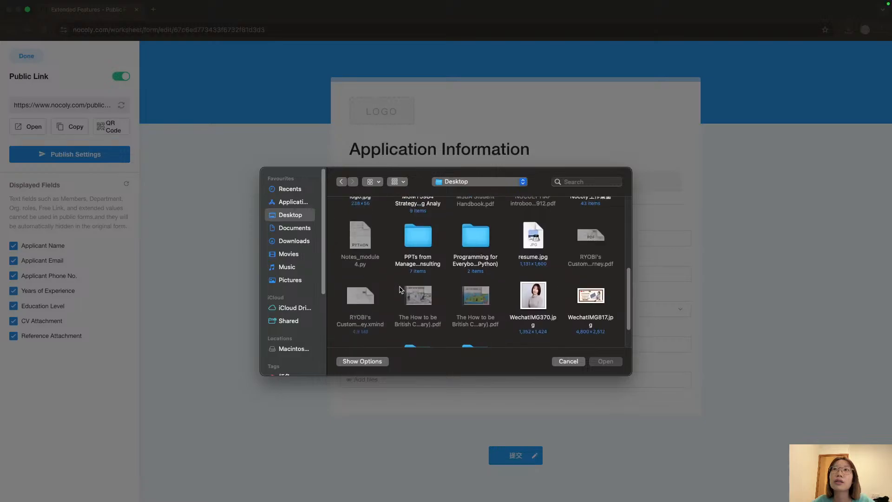
pyautogui.click(365, 210)
pyautogui.doubleClick(366, 210)
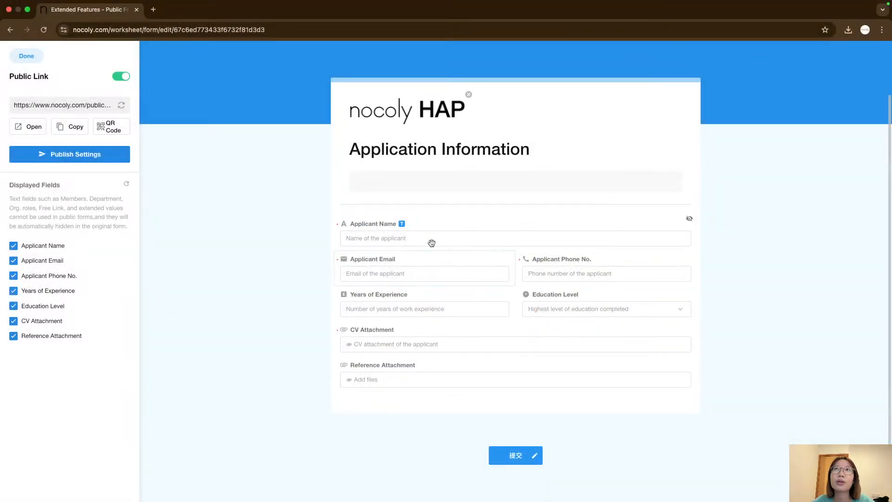
# Examine the public form's title, description area and each field in the layout.
pyautogui.click(385, 153)
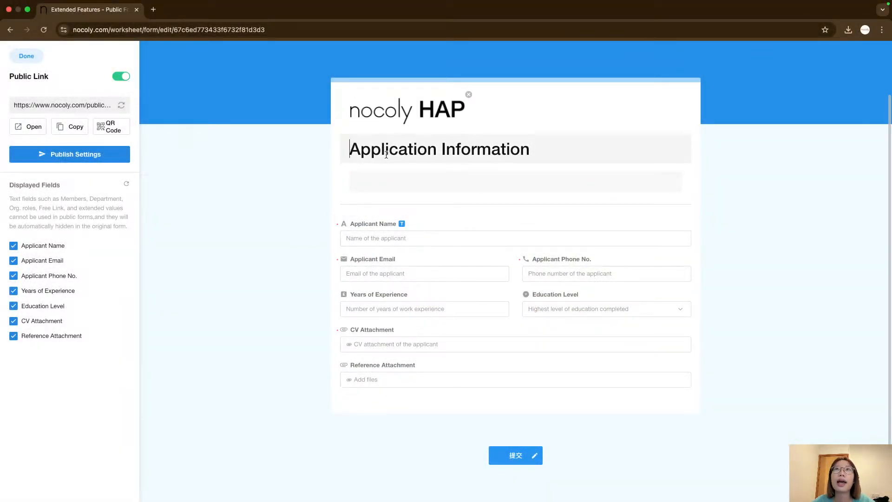
pyautogui.tripleClick(381, 152)
pyautogui.click(346, 174)
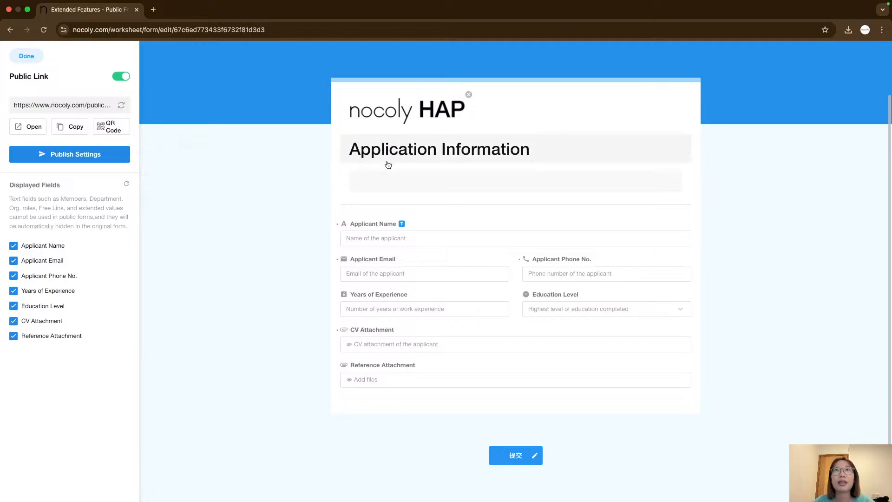
pyautogui.click(388, 179)
pyautogui.press('super+Tab')
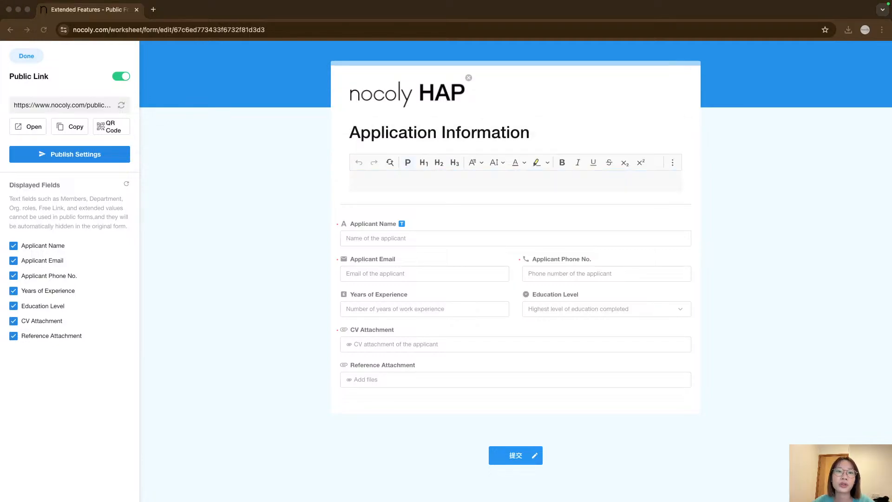
pyautogui.click(314, 240)
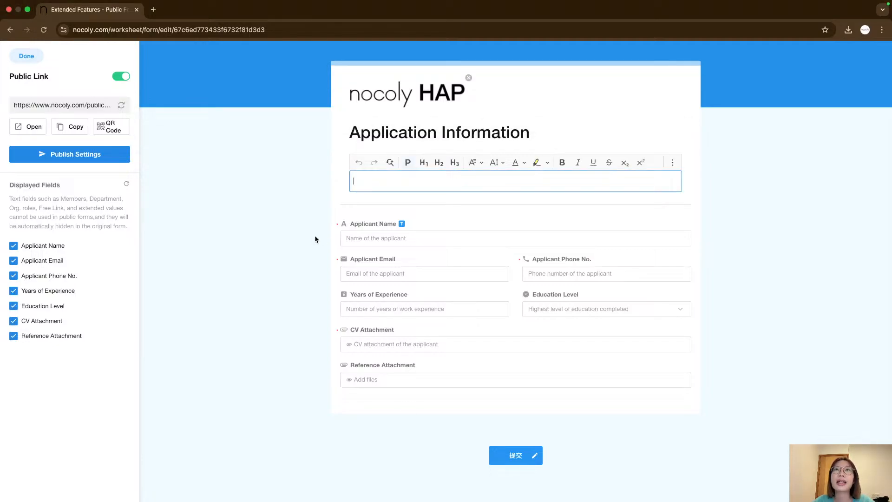
pyautogui.click(387, 238)
pyautogui.click(389, 272)
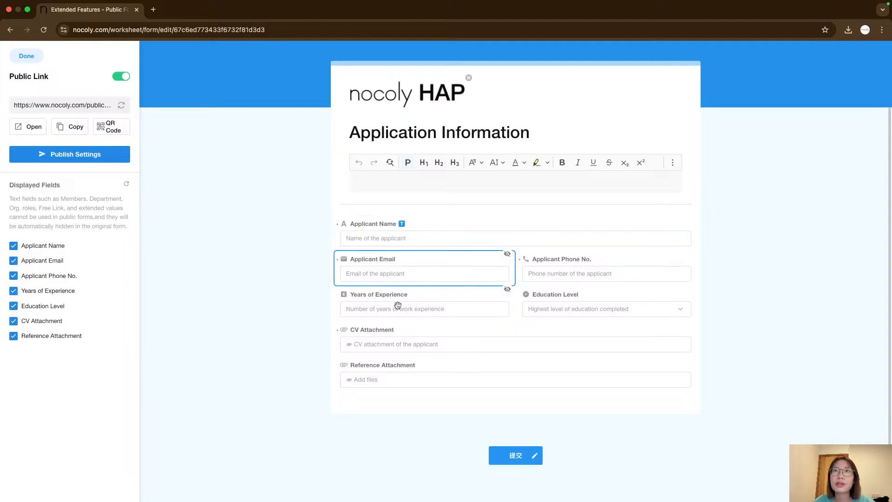
pyautogui.click(396, 306)
pyautogui.click(403, 342)
pyautogui.click(407, 367)
pyautogui.click(573, 293)
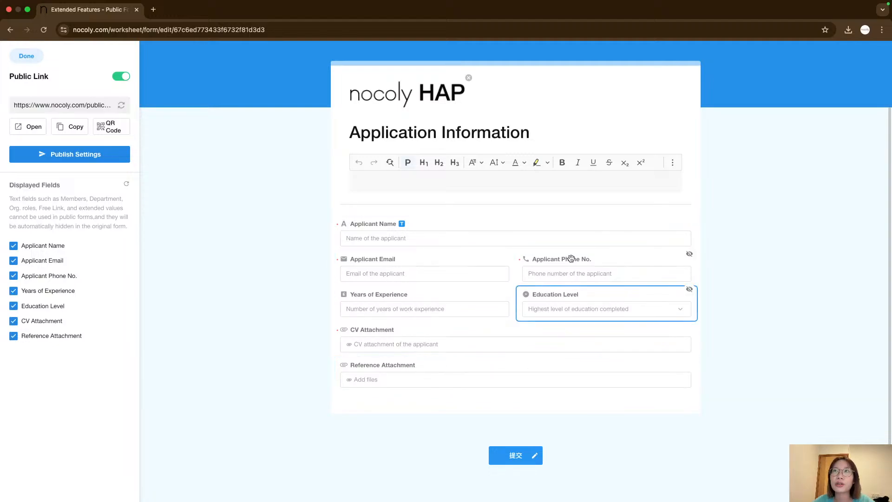
pyautogui.click(572, 258)
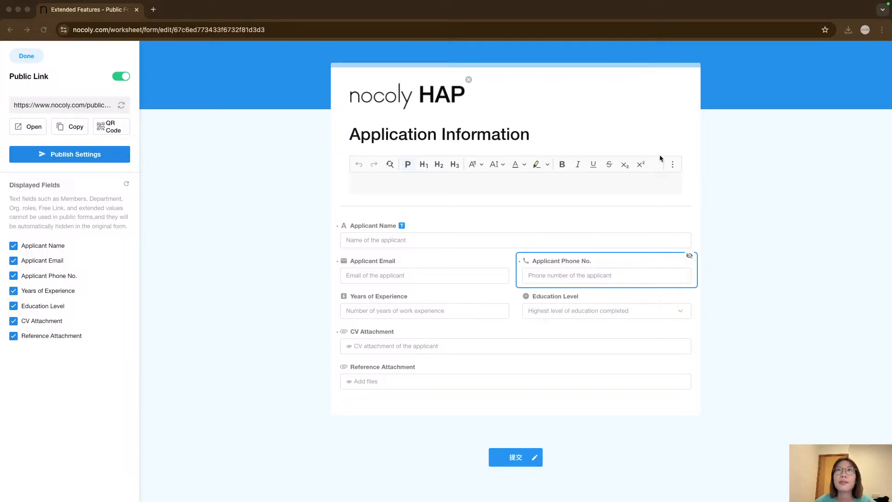
pyautogui.scroll(3, 597, 392)
pyautogui.click(780, 308)
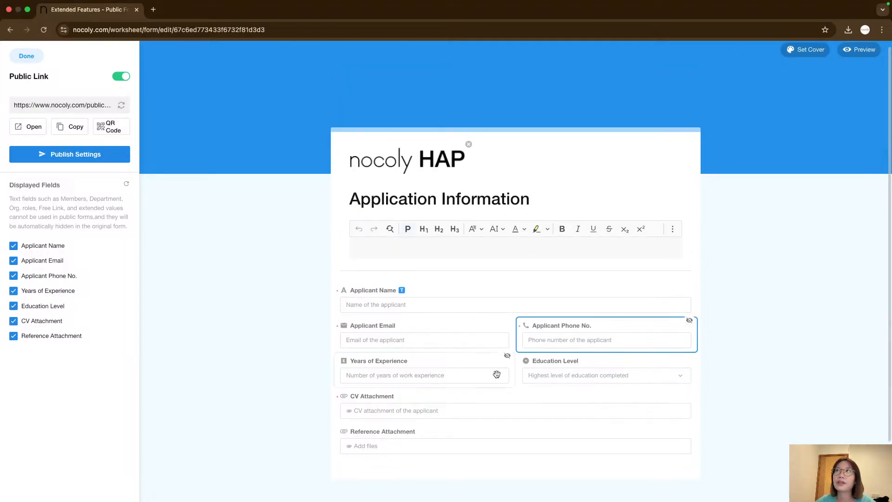
# Open the cover settings and try theme colors, settling on the dark red theme color.
pyautogui.click(810, 52)
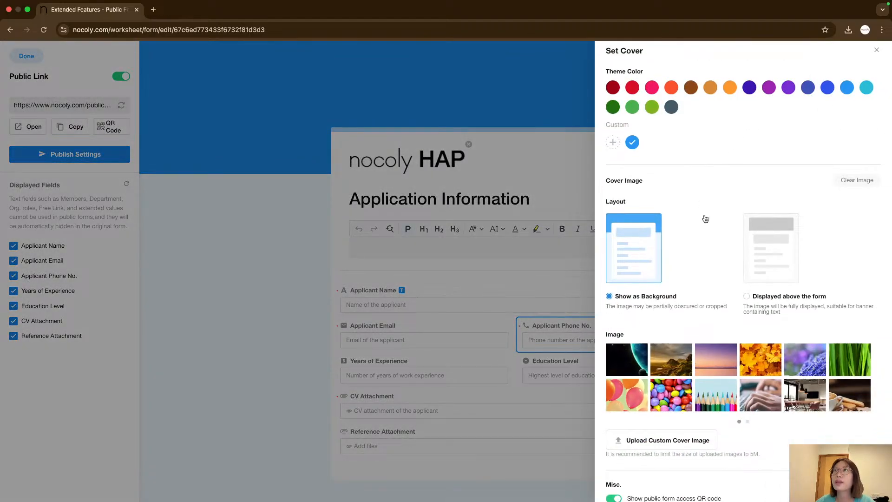
pyautogui.click(632, 91)
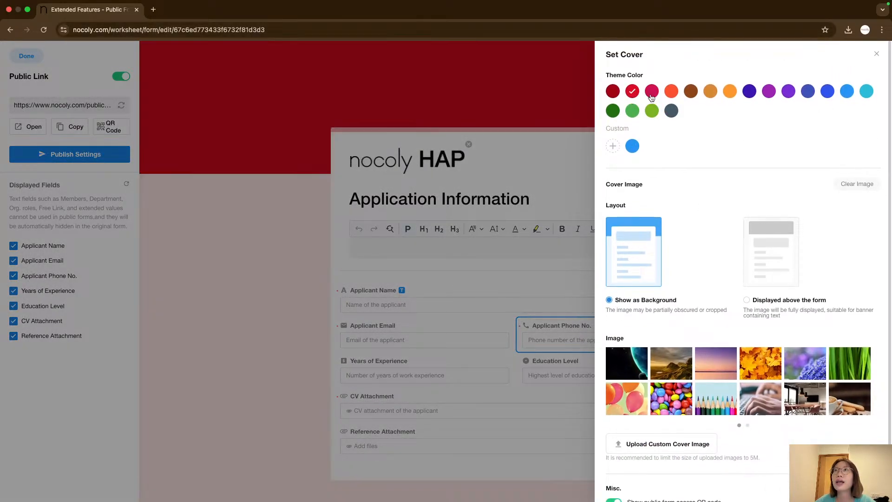
pyautogui.click(650, 93)
pyautogui.click(671, 92)
pyautogui.click(730, 92)
pyautogui.click(769, 92)
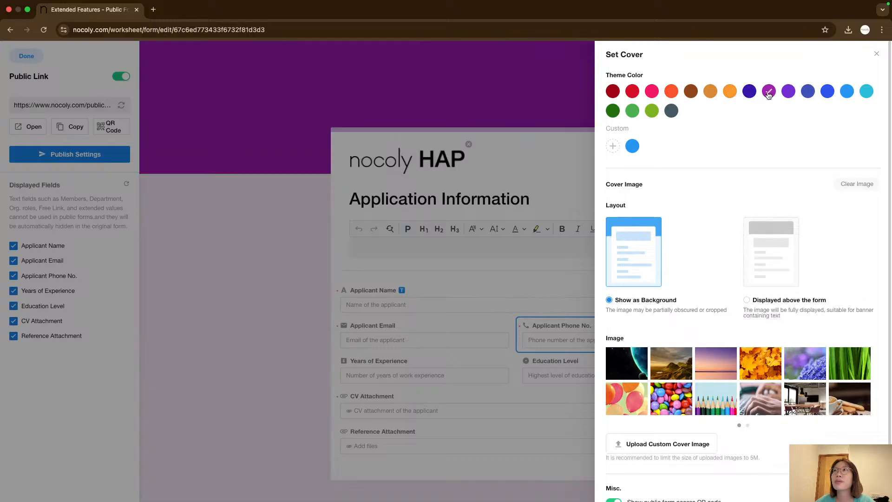
pyautogui.click(790, 93)
pyautogui.click(808, 93)
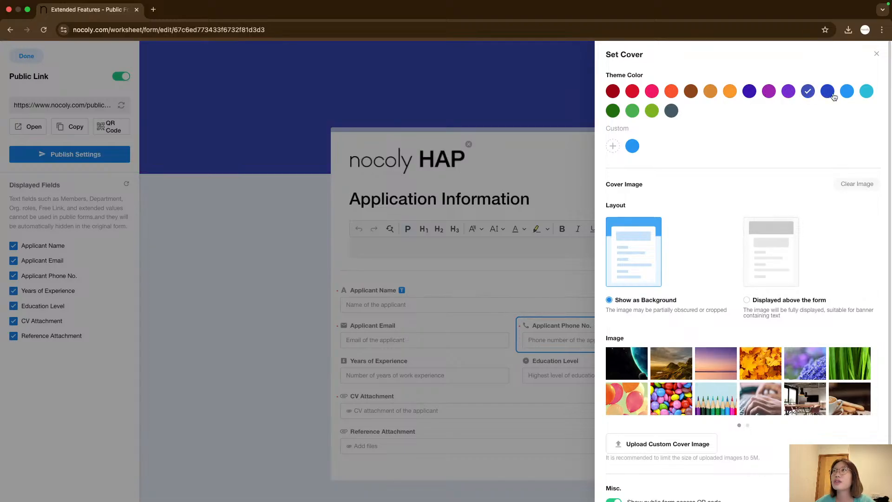
pyautogui.click(828, 92)
pyautogui.click(847, 92)
pyautogui.click(866, 92)
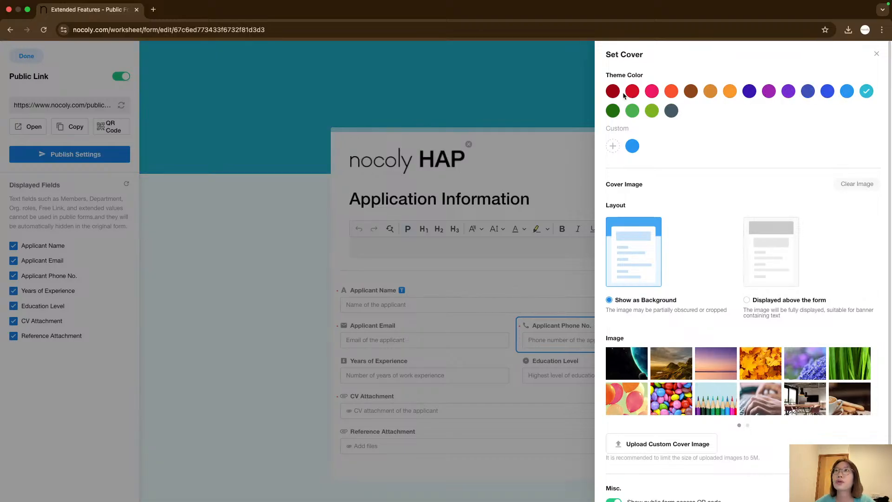
pyautogui.click(613, 91)
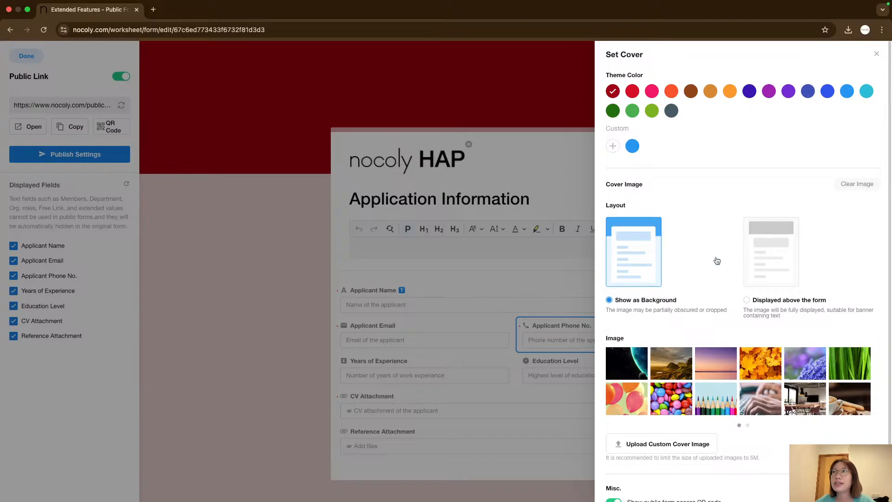
# Try the cover layouts and preset images, choosing the Earth-from-space image shown as background, and close the cover panel.
pyautogui.click(772, 254)
pyautogui.click(650, 257)
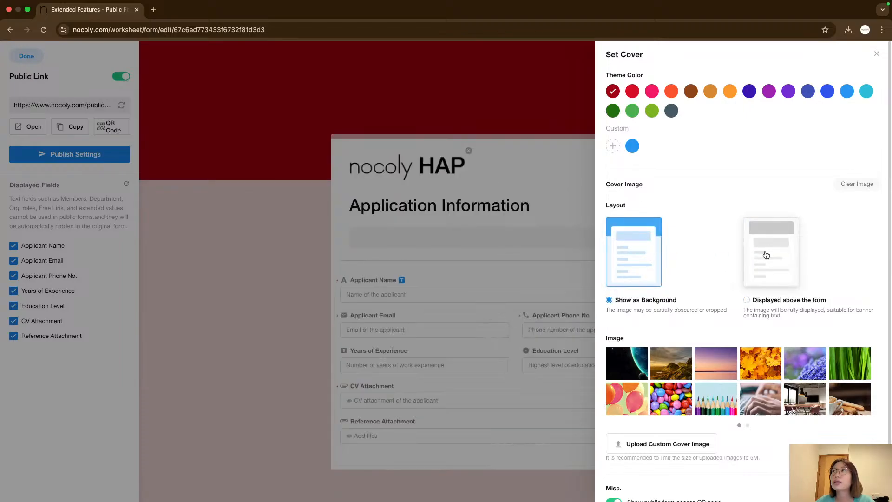
pyautogui.scroll(-1, 766, 255)
pyautogui.click(671, 339)
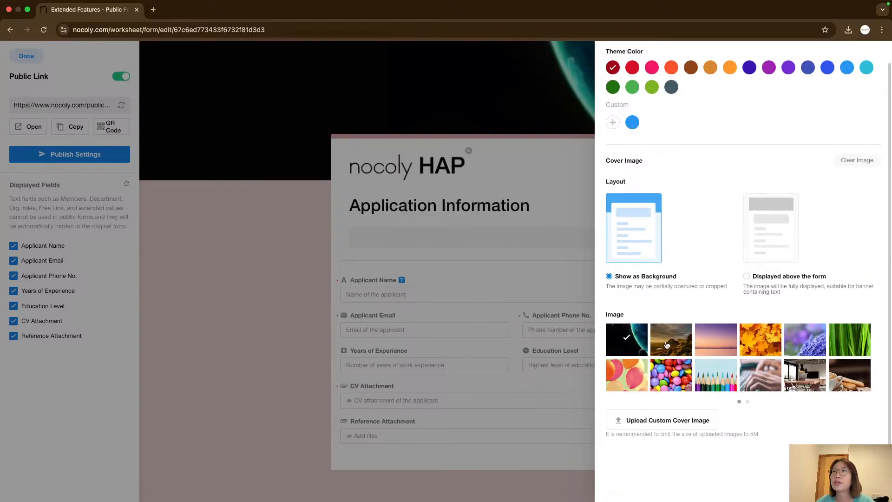
pyautogui.click(715, 339)
pyautogui.click(805, 339)
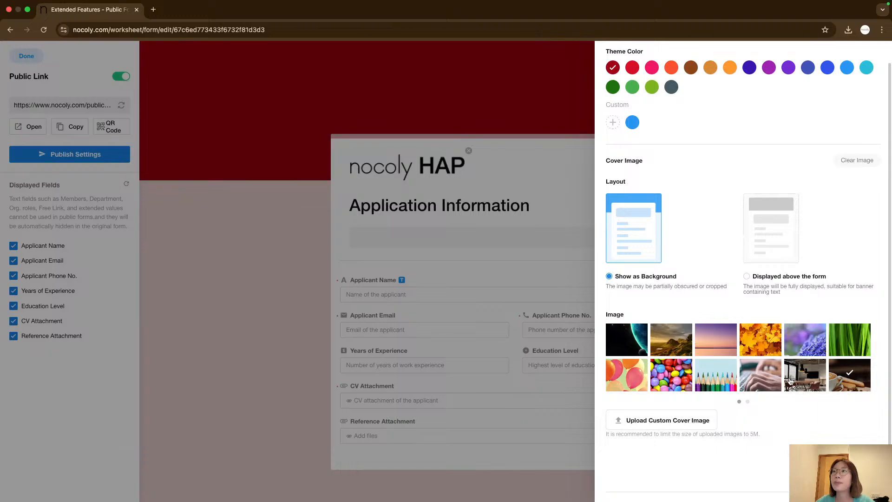
pyautogui.click(664, 383)
pyautogui.click(626, 375)
pyautogui.click(626, 339)
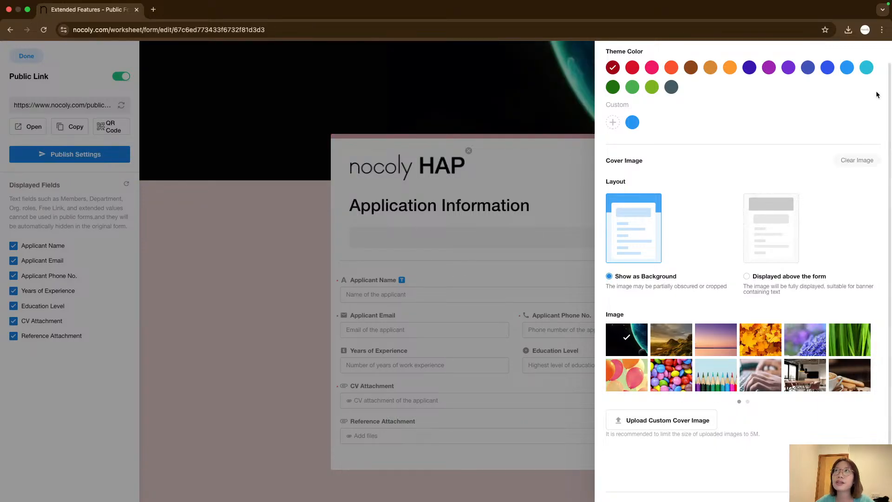
pyautogui.click(470, 159)
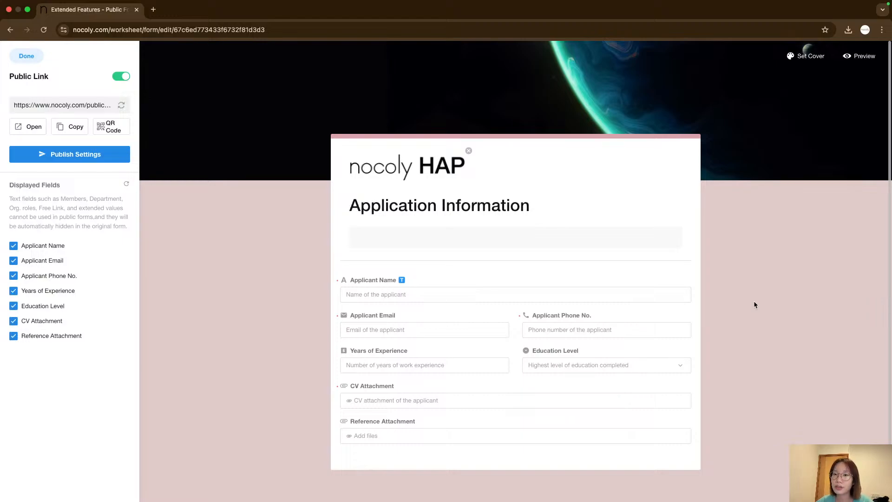
# Upload background pciture.jpg from the Desktop as a custom cover image and close the cover panel.
pyautogui.click(807, 55)
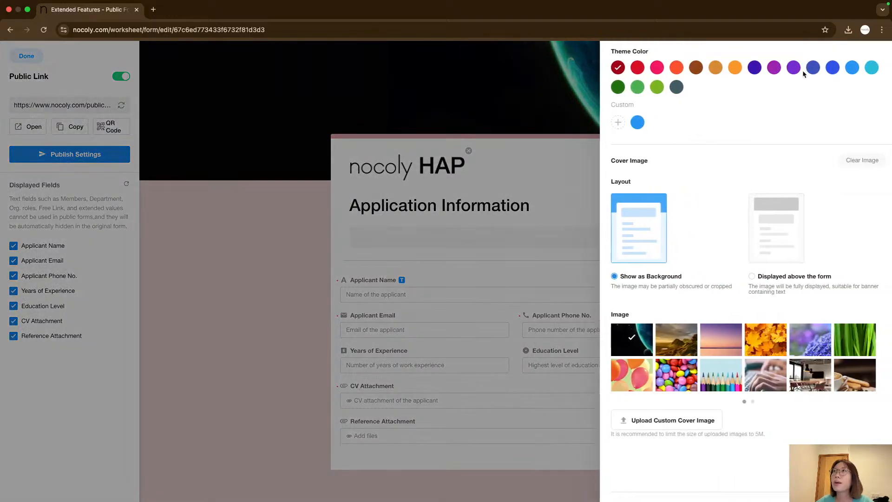
pyautogui.scroll(-1, 673, 390)
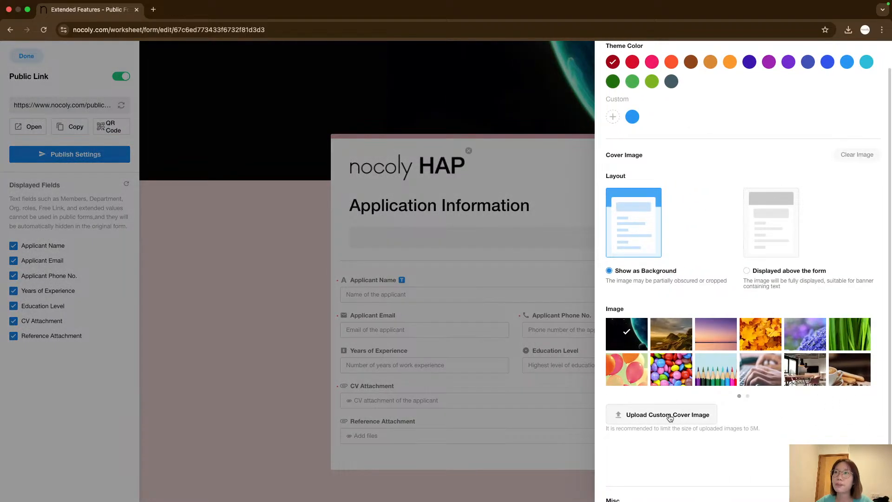
pyautogui.click(669, 418)
pyautogui.click(475, 226)
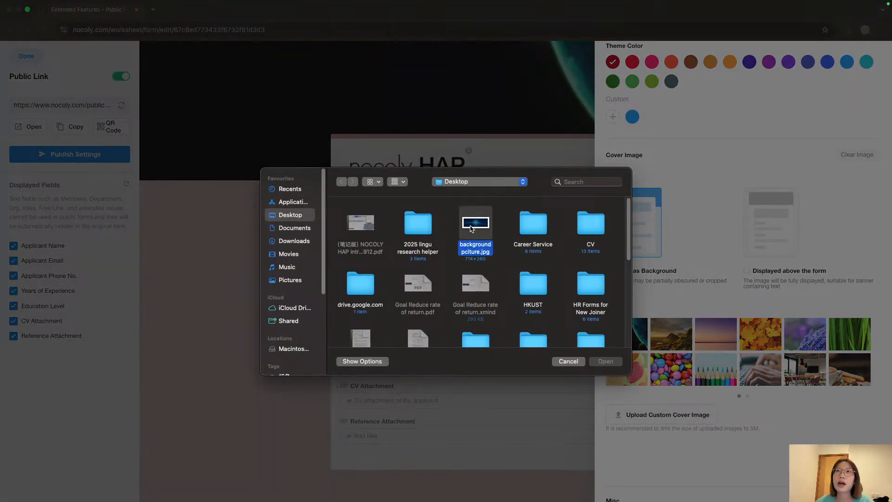
pyautogui.click(606, 362)
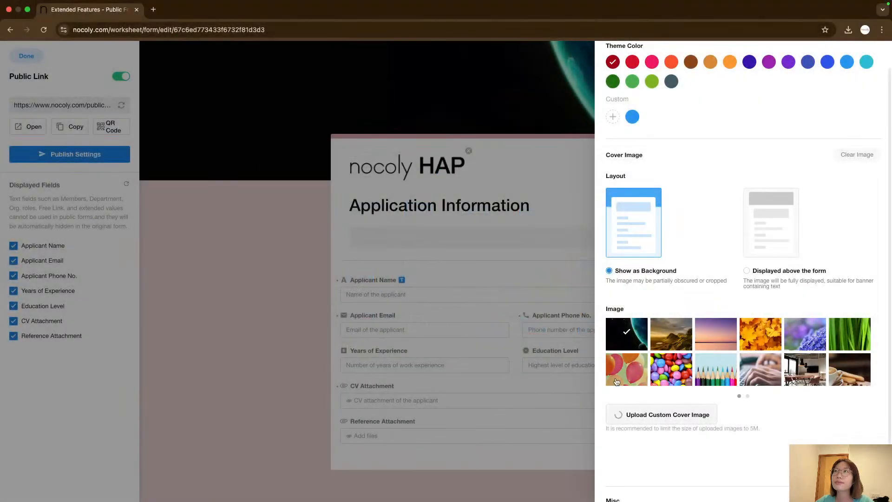
pyautogui.click(504, 165)
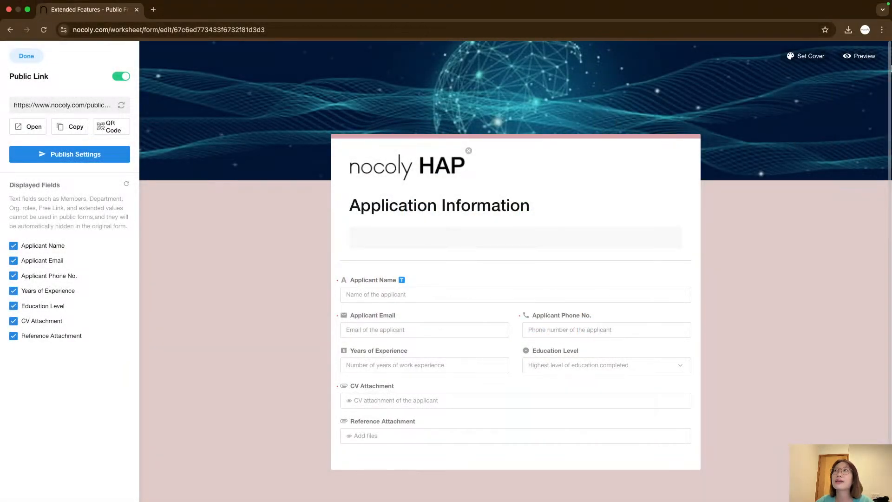
# Change the public form's theme color to blue in the cover settings.
pyautogui.click(801, 55)
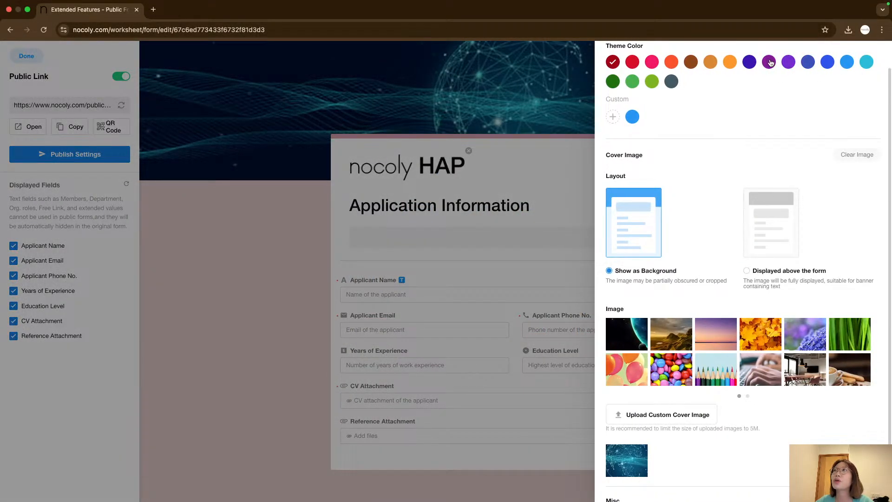
pyautogui.click(826, 64)
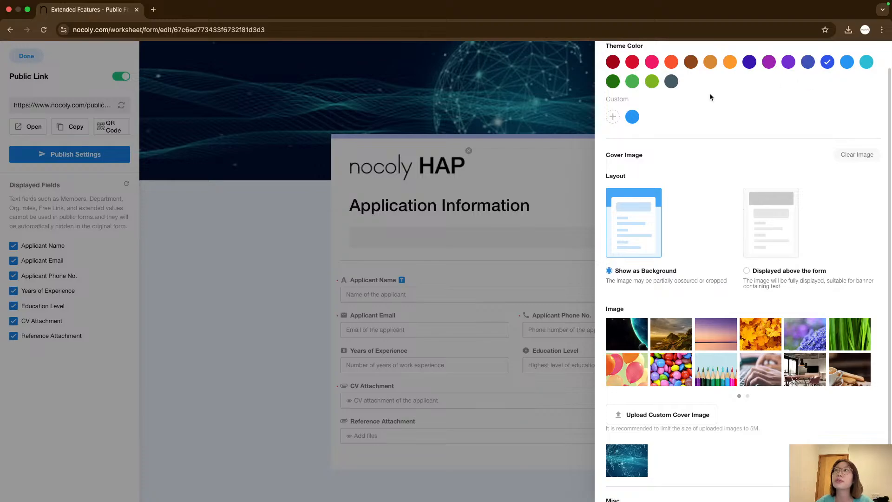
pyautogui.click(554, 93)
pyautogui.scroll(-2, 830, 179)
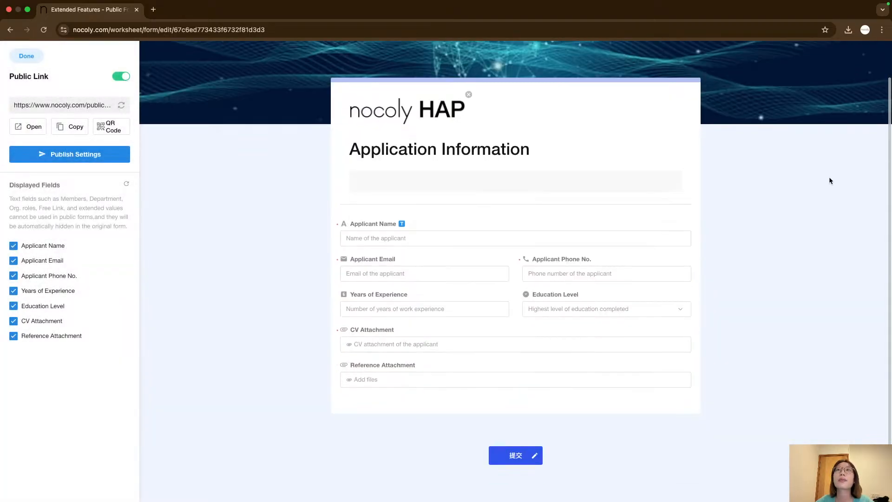
pyautogui.scroll(1, 632, 371)
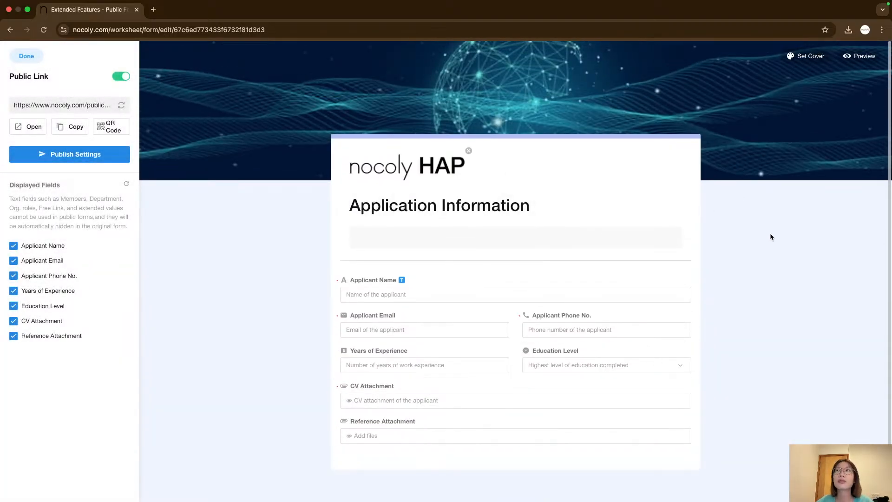
pyautogui.scroll(-2, 432, 364)
pyautogui.scroll(2, 815, 259)
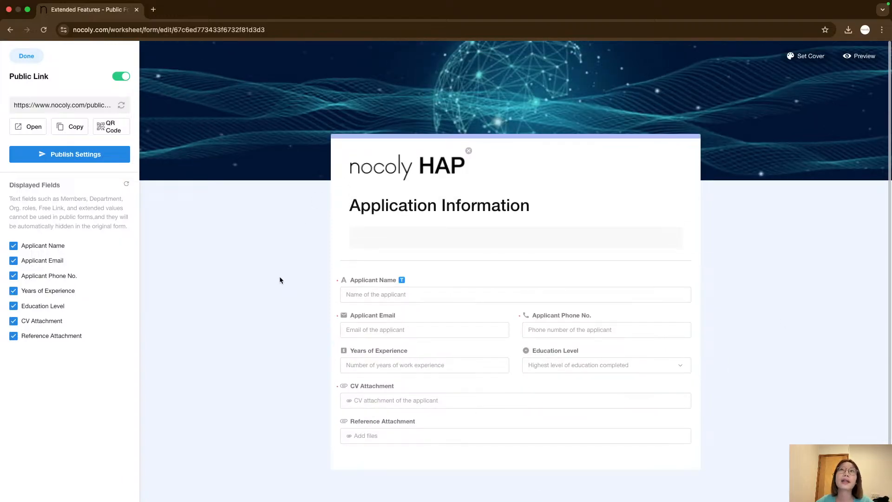
pyautogui.scroll(-1, 279, 276)
pyautogui.click(368, 240)
pyautogui.scroll(-1, 292, 255)
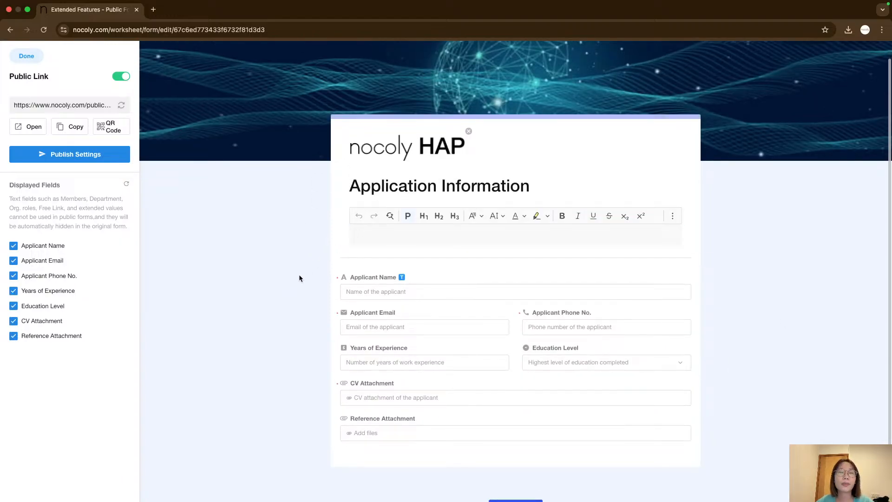
pyautogui.scroll(-1, 299, 277)
pyautogui.scroll(2, 298, 277)
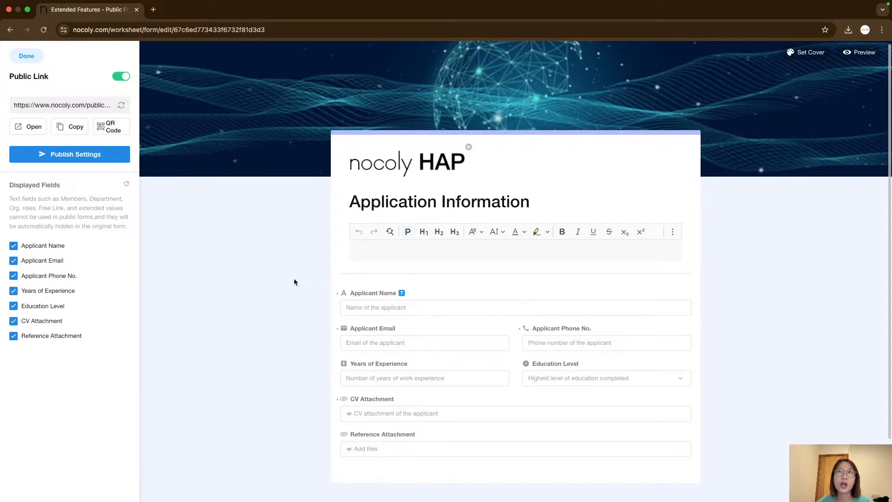
pyautogui.click(376, 242)
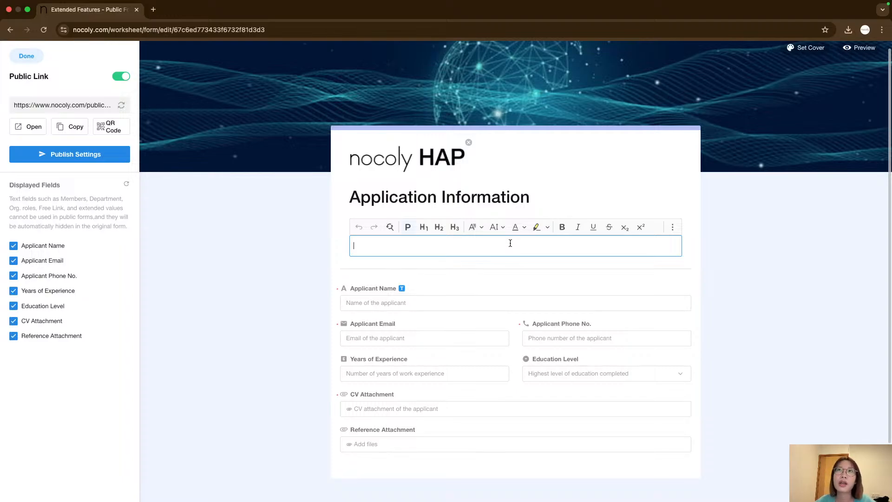
pyautogui.click(259, 285)
pyautogui.rightClick(182, 259)
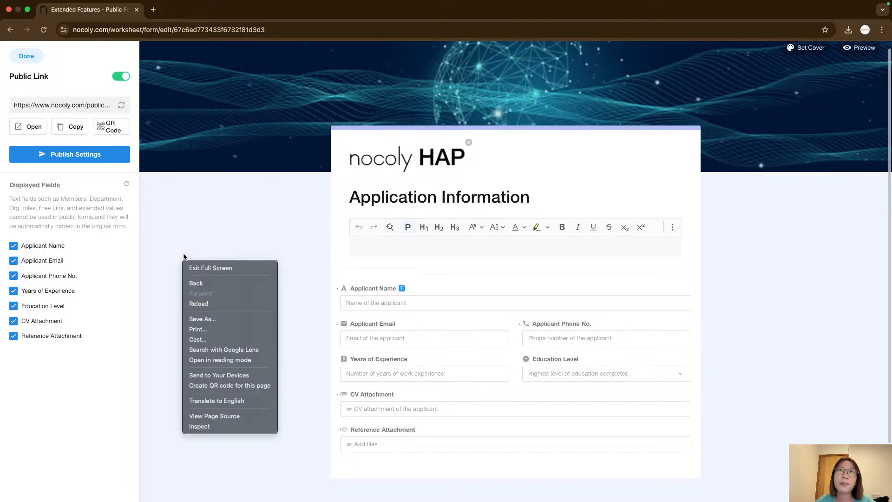
pyautogui.rightClick(184, 250)
pyautogui.rightClick(170, 254)
pyautogui.click(180, 250)
pyautogui.click(392, 246)
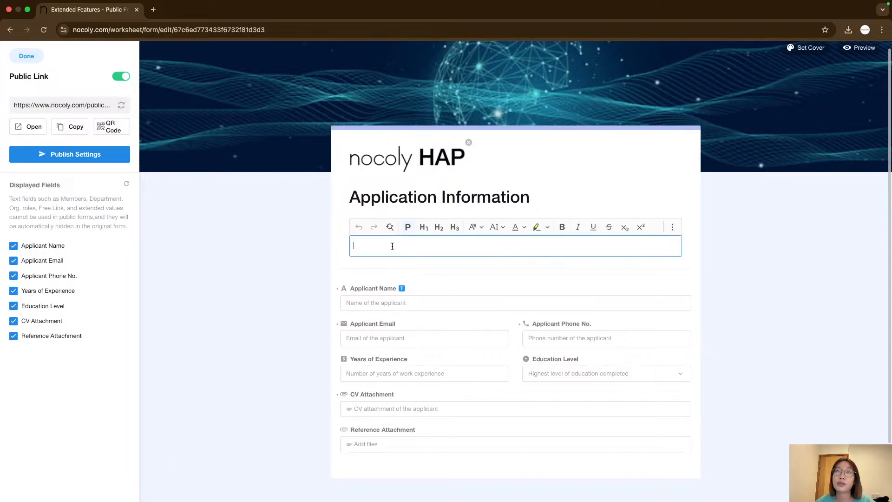
pyautogui.click(275, 266)
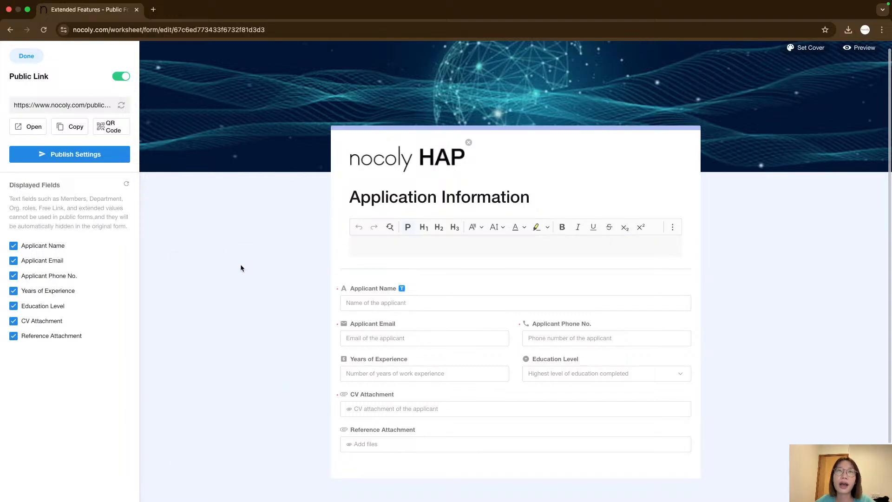
pyautogui.rightClick(184, 268)
pyautogui.rightClick(179, 258)
pyautogui.click(191, 249)
# Paste the application guidelines text from another window into the form's description area.
pyautogui.click(365, 245)
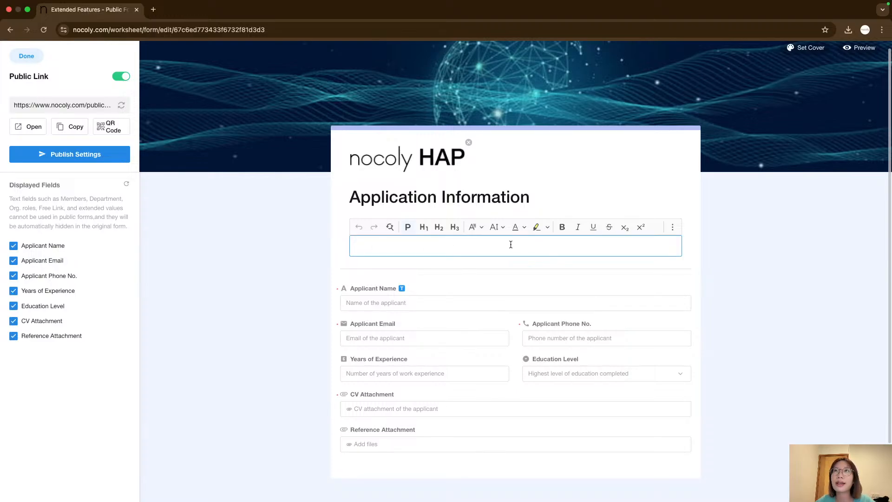
pyautogui.press('super+Tab')
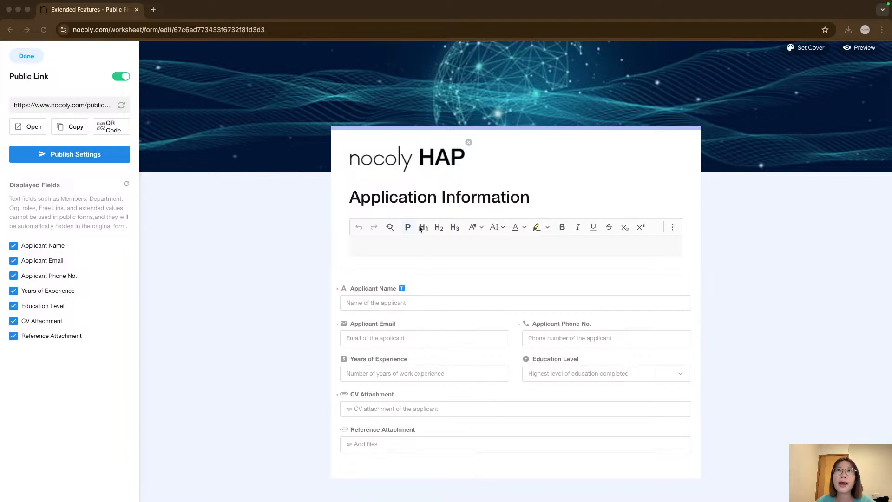
pyautogui.click(427, 250)
pyautogui.write("Thank you for your interest in joining Nocoly HAP! To ensure a smooth application process, please review the following guidelines: You will receive an acknowledgement email within 24 hours of submitting your application. Our hiring team strives to review all applications and provide initial feedback within 14 business days. We value your time and effort. While we aim for efficiency, delays may occasionally occur due to application volume. Thank you for your patience, and we look forward to connecting with qualified candidates! Note: All applications are treated confidentially. Only shortlisted candidates will be contacted for interviews. If you haven't heard back within the stated timelines, you may consider your application unsuccessful.")
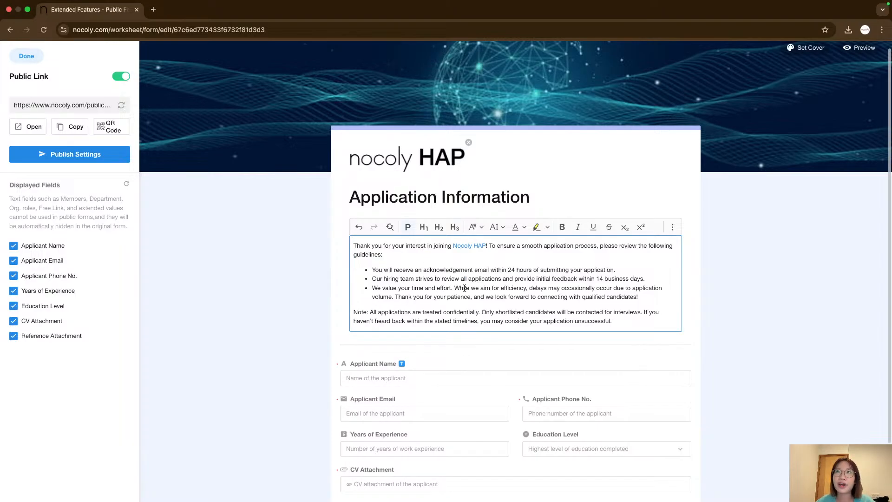
# Read through the pasted guideline text in the description.
pyautogui.click(813, 318)
pyautogui.scroll(-3, 711, 309)
pyautogui.scroll(4, 648, 330)
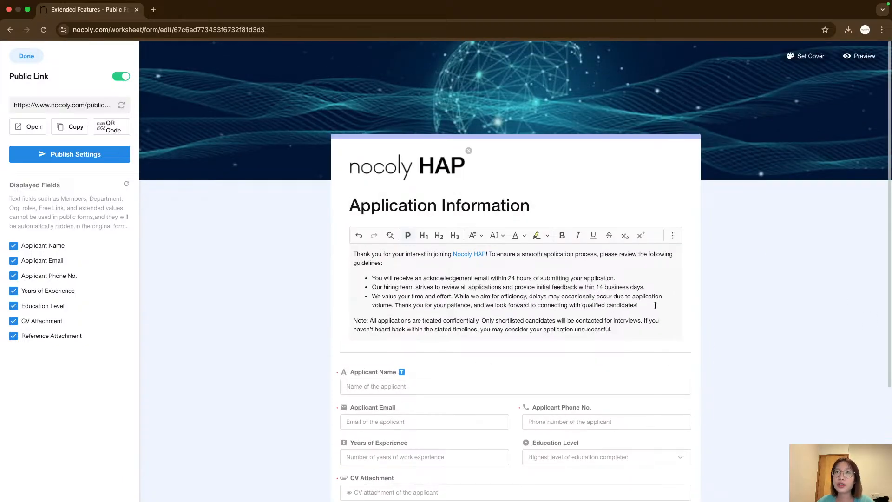
pyautogui.click(373, 279)
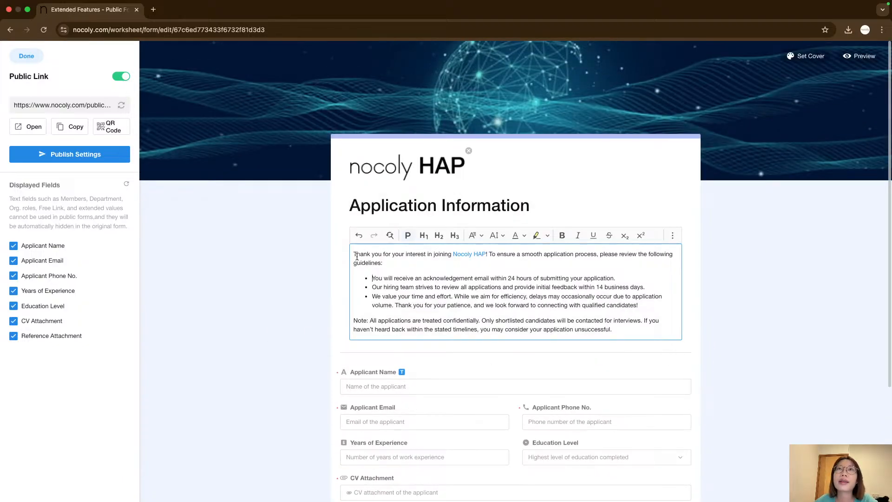
pyautogui.moveTo(354, 253); pyautogui.dragTo(636, 257)
pyautogui.click(467, 264)
pyautogui.click(489, 263)
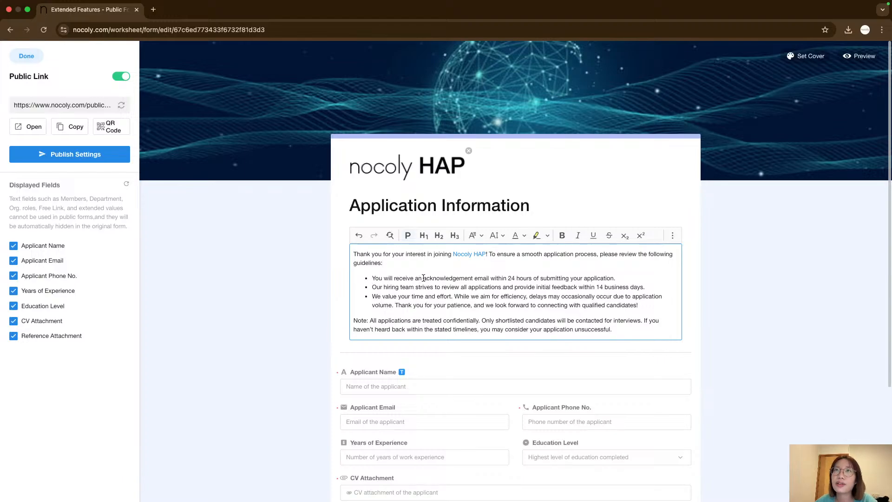
pyautogui.moveTo(424, 278); pyautogui.dragTo(617, 277)
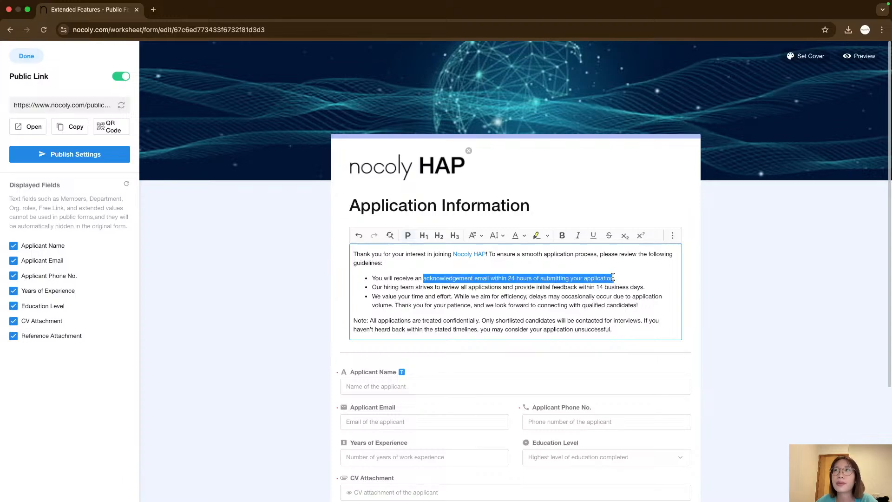
pyautogui.click(616, 277)
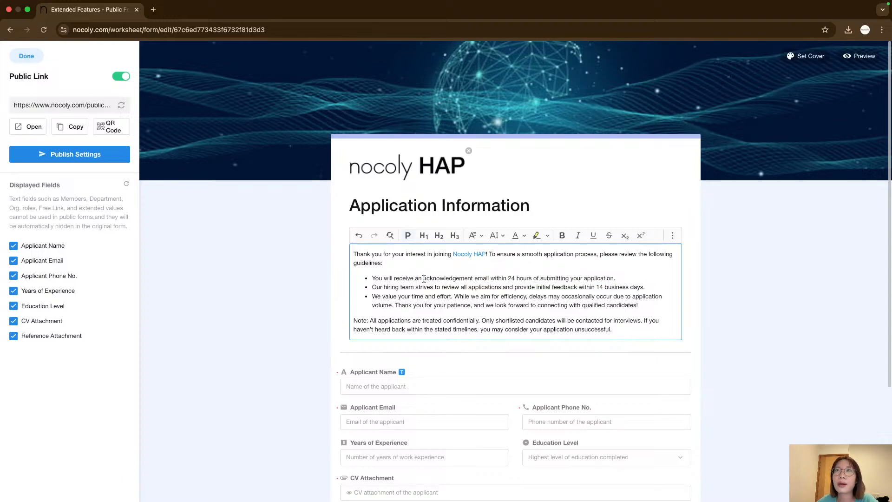
pyautogui.moveTo(423, 279); pyautogui.dragTo(533, 275)
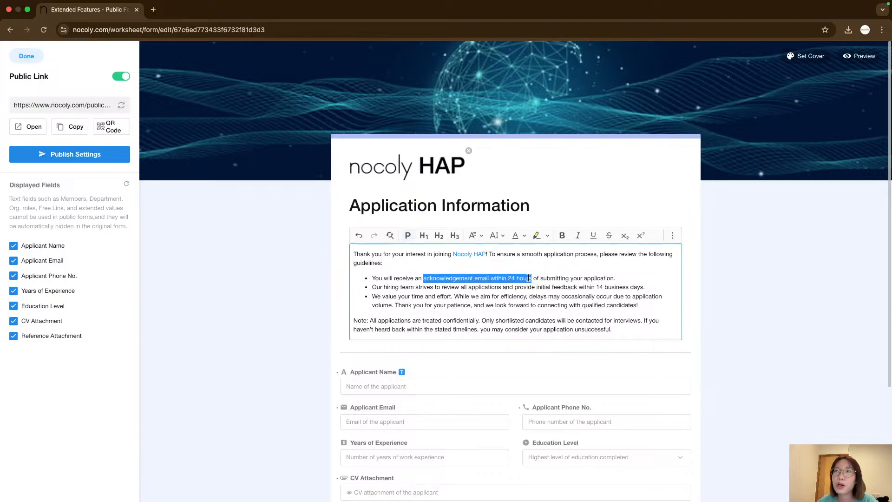
pyautogui.click(626, 277)
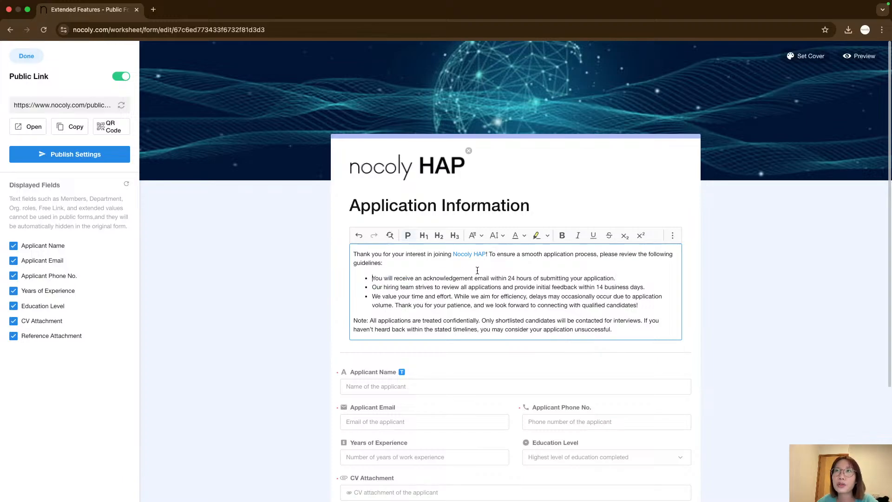
pyautogui.moveTo(477, 270); pyautogui.dragTo(617, 278)
pyautogui.click(618, 278)
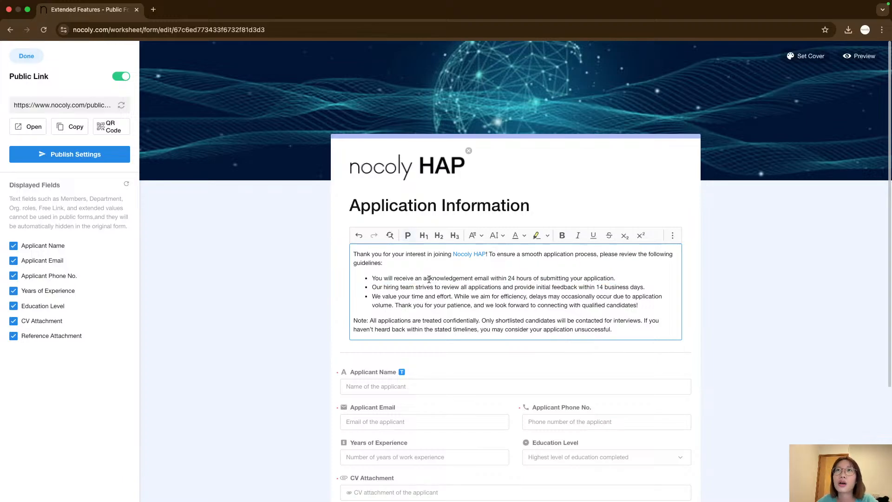
pyautogui.moveTo(423, 278); pyautogui.dragTo(616, 279)
pyautogui.click(618, 280)
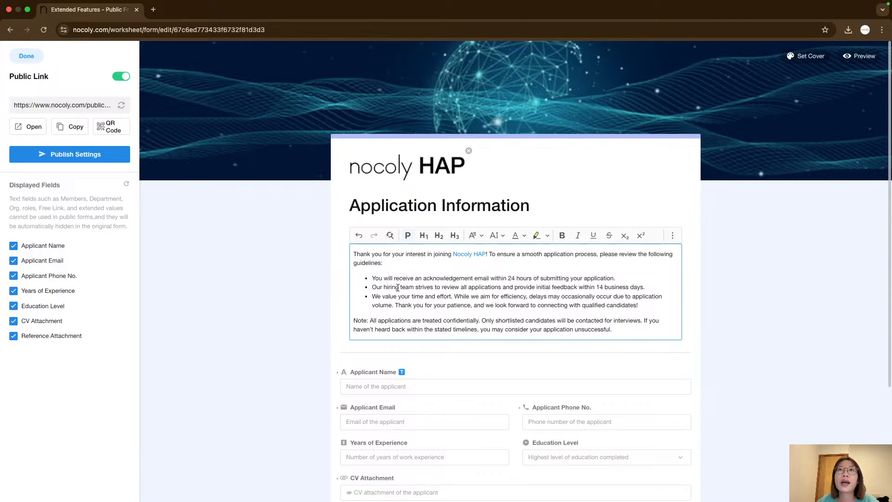
# Make "14 business days" bold in the second guideline bullet.
pyautogui.moveTo(390, 287); pyautogui.dragTo(641, 287)
pyautogui.click(517, 288)
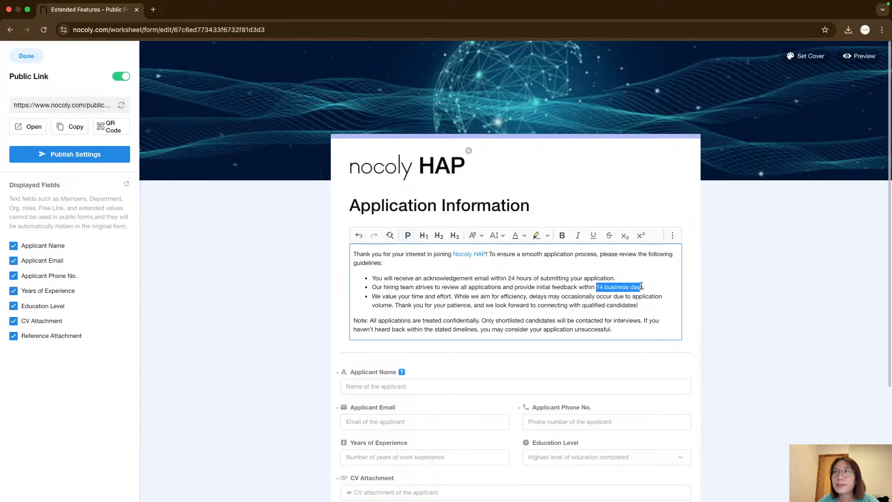
pyautogui.click(562, 235)
# Make "within 24 hours" bold in the first guideline bullet.
pyautogui.click(577, 296)
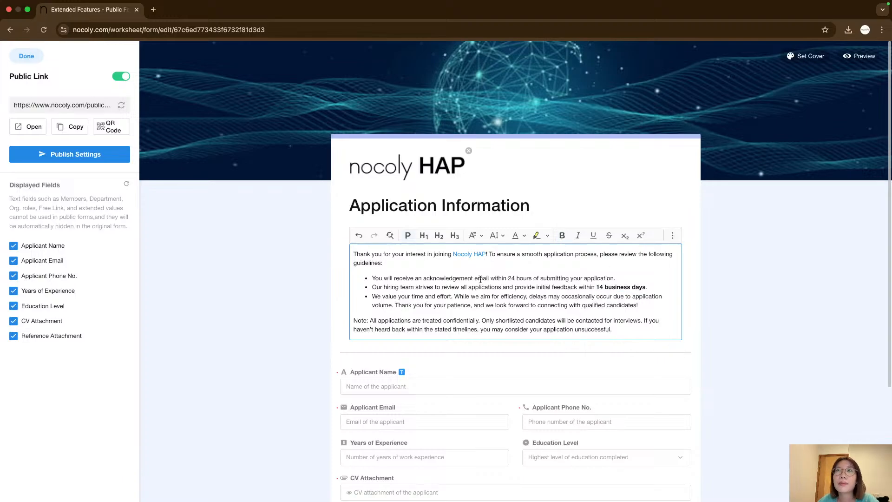
pyautogui.moveTo(492, 277); pyautogui.dragTo(529, 279)
pyautogui.click(529, 272)
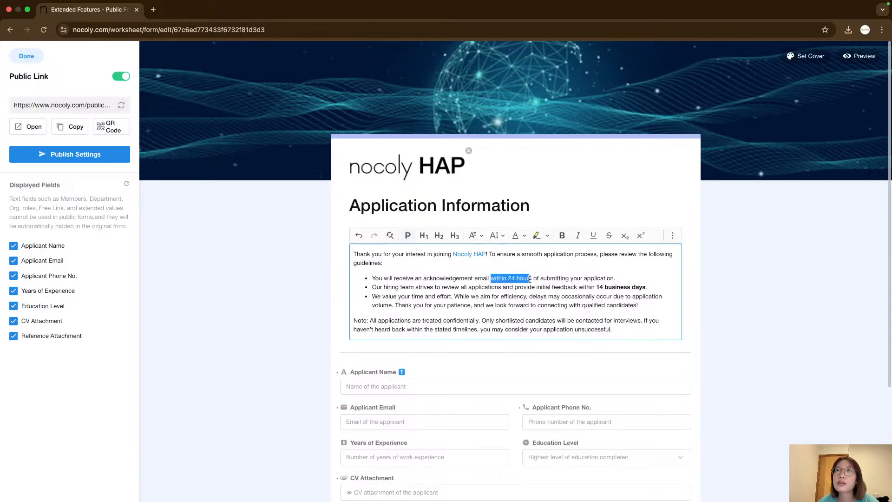
pyautogui.click(562, 235)
pyautogui.moveTo(405, 296); pyautogui.dragTo(617, 298)
pyautogui.click(497, 296)
pyautogui.click(597, 296)
pyautogui.click(629, 298)
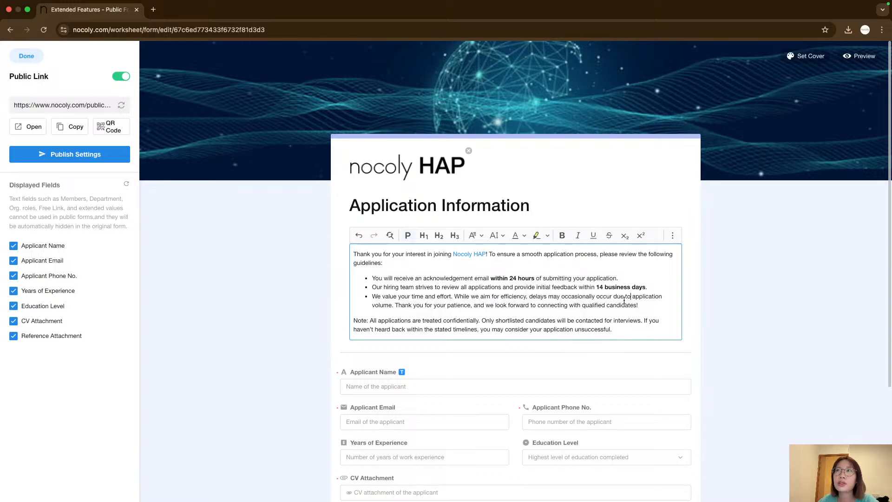
pyautogui.moveTo(397, 305); pyautogui.dragTo(575, 305)
pyautogui.click(554, 306)
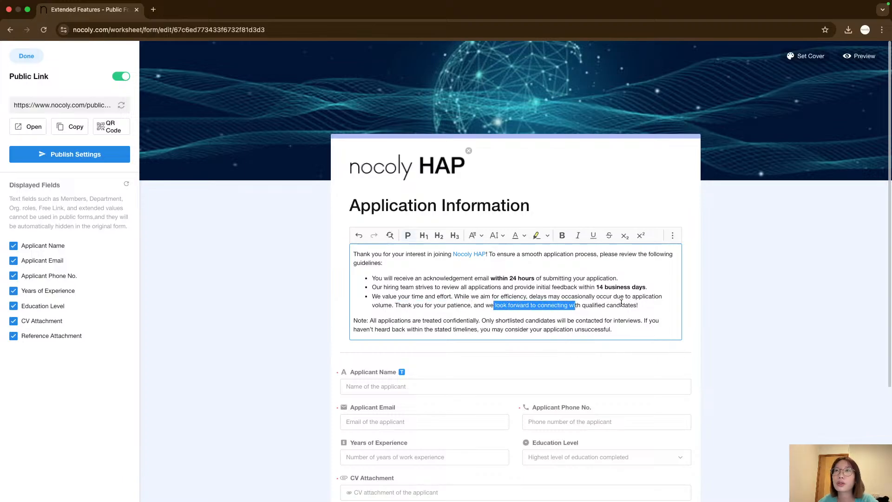
pyautogui.click(622, 303)
pyautogui.click(600, 328)
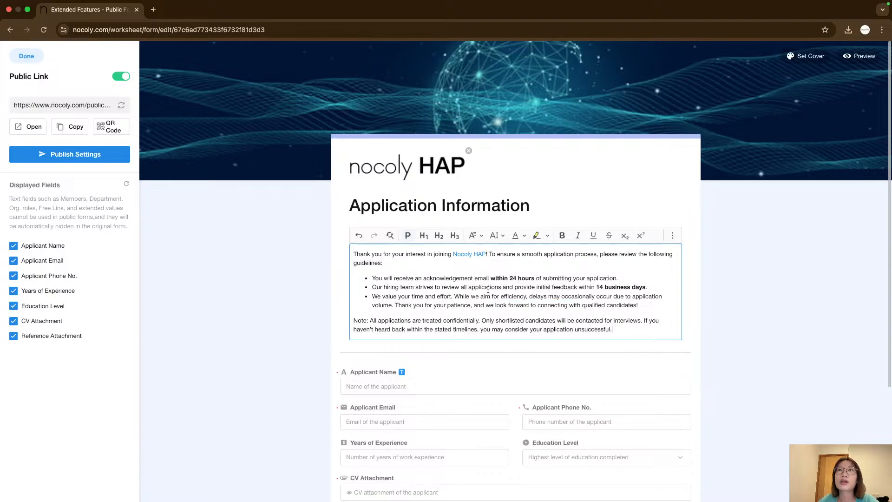
pyautogui.click(444, 254)
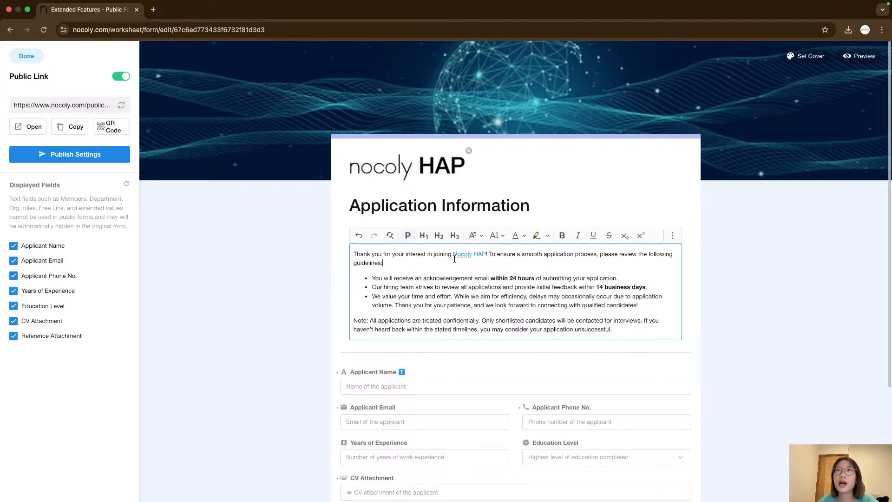
pyautogui.moveTo(433, 254); pyautogui.dragTo(516, 255)
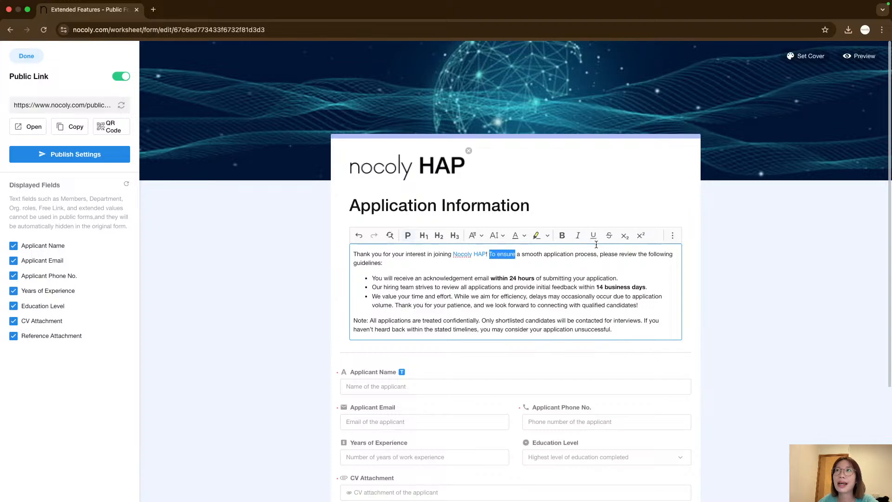
pyautogui.click(672, 235)
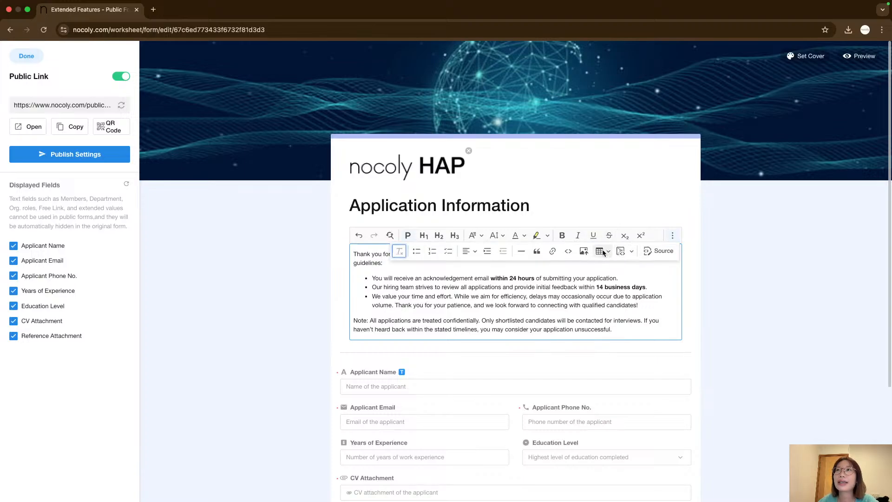
pyautogui.click(632, 252)
pyautogui.click(632, 252)
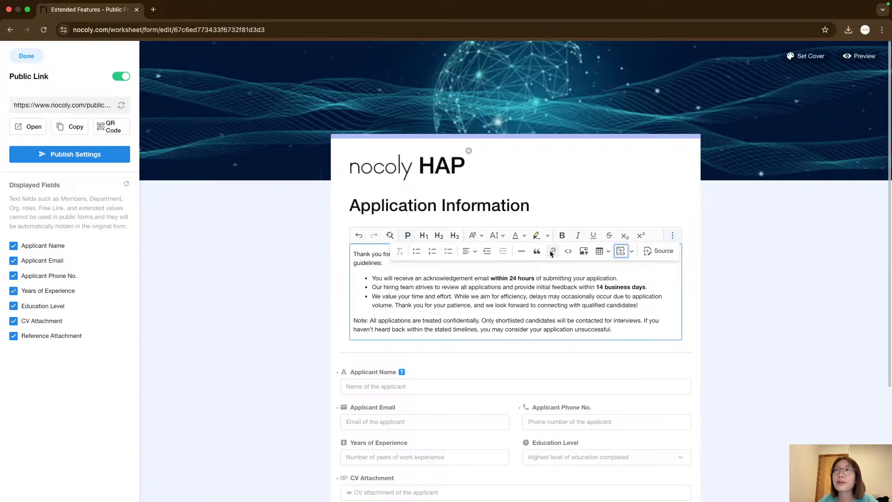
# Turn "Nocoly HAP" in the form description into a hyperlink.
pyautogui.click(552, 252)
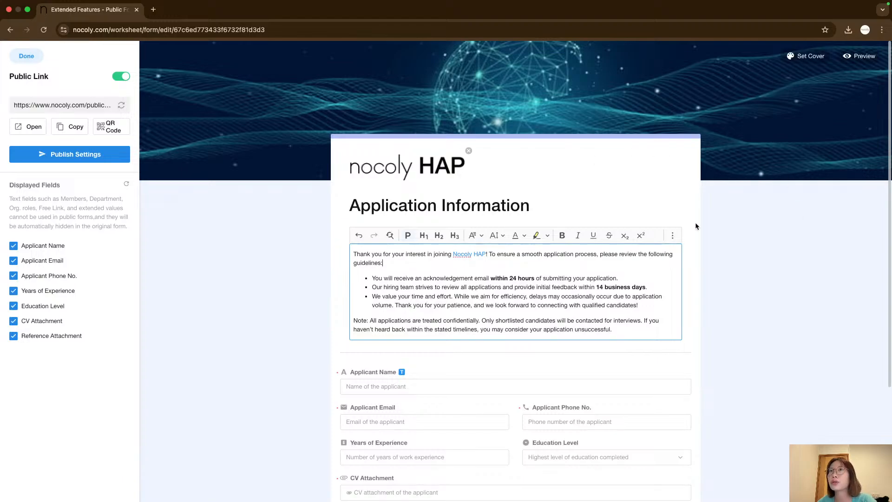
pyautogui.click(475, 254)
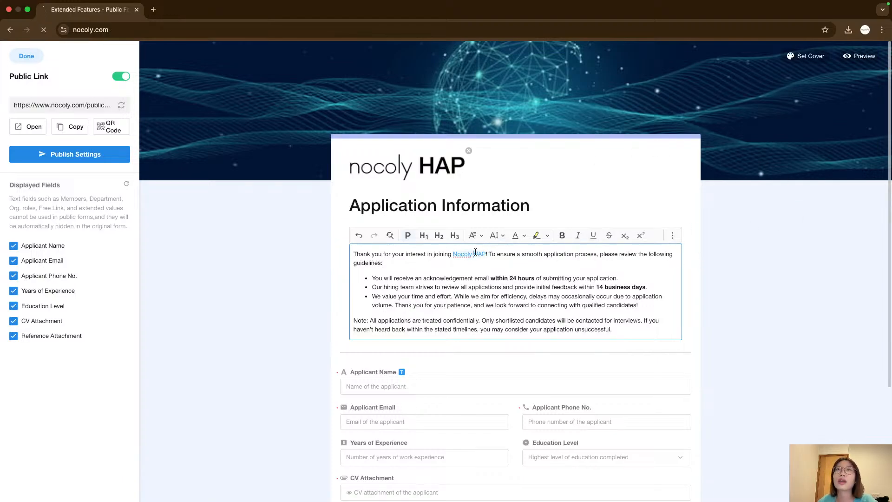
pyautogui.click(10, 29)
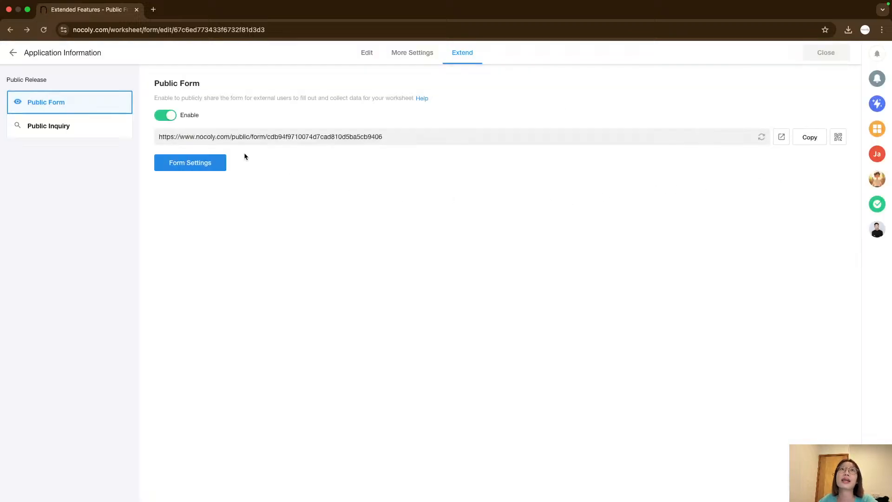
pyautogui.click(201, 160)
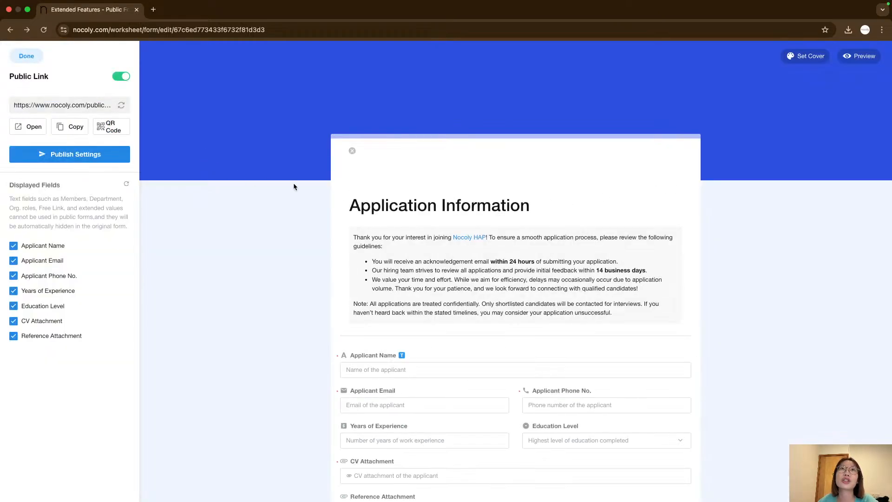
# Open the public form preview in a new tab and close it.
pyautogui.scroll(-3, 444, 320)
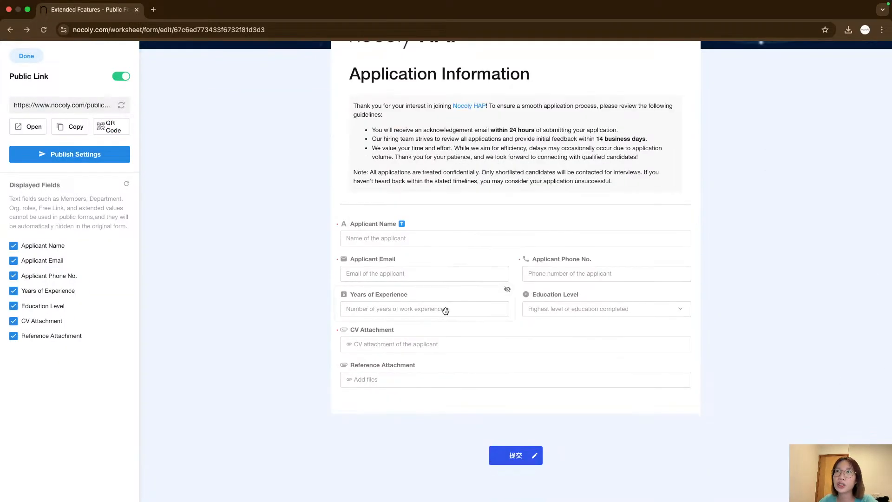
pyautogui.scroll(5, 799, 197)
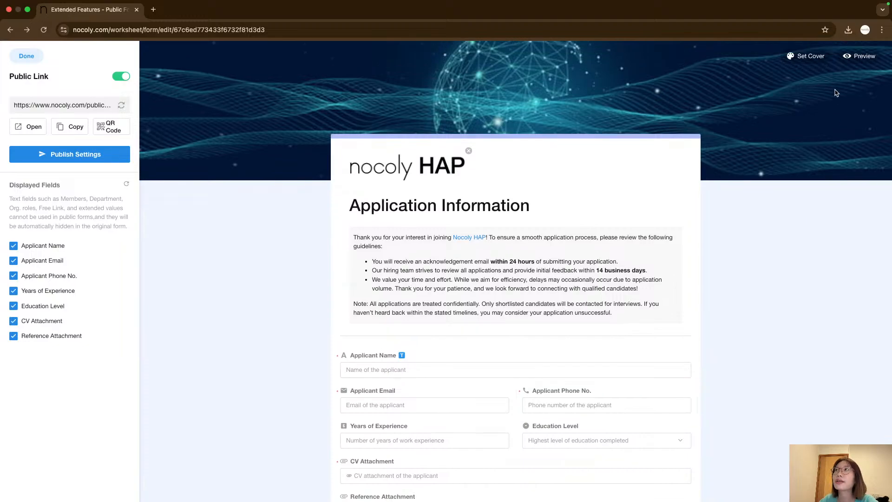
pyautogui.click(857, 59)
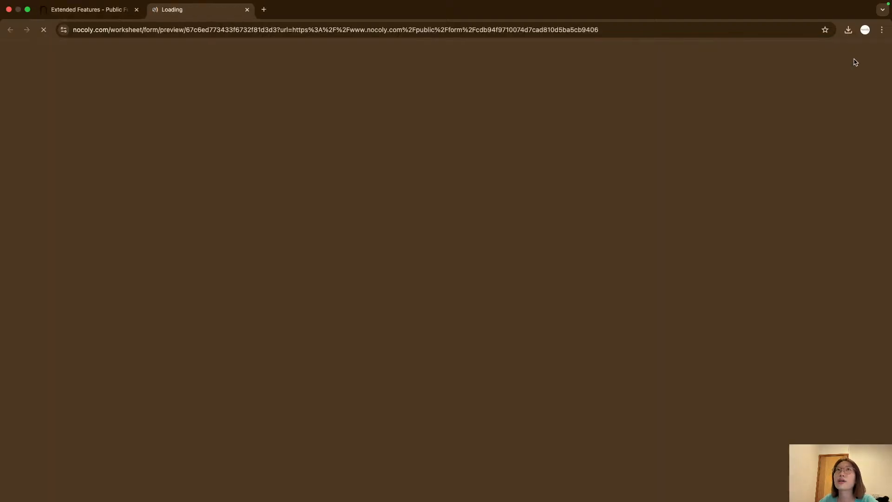
pyautogui.click(247, 10)
# Rename the form's submit button to Submit.
pyautogui.scroll(-3, 457, 309)
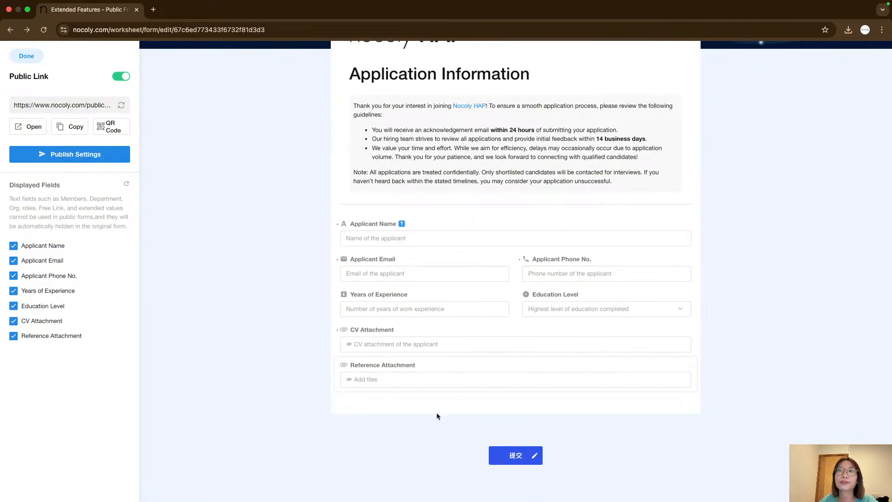
pyautogui.click(534, 456)
pyautogui.press('super+a')
pyautogui.press('BackSpace')
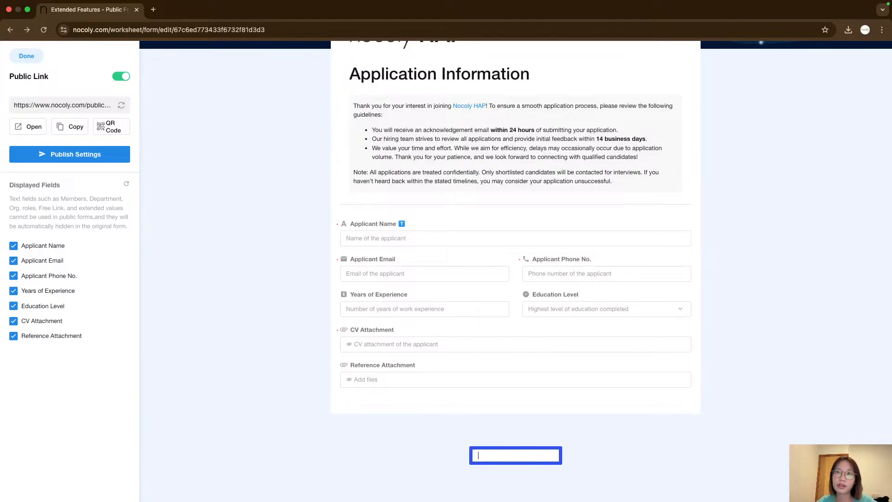
pyautogui.press('capslock')
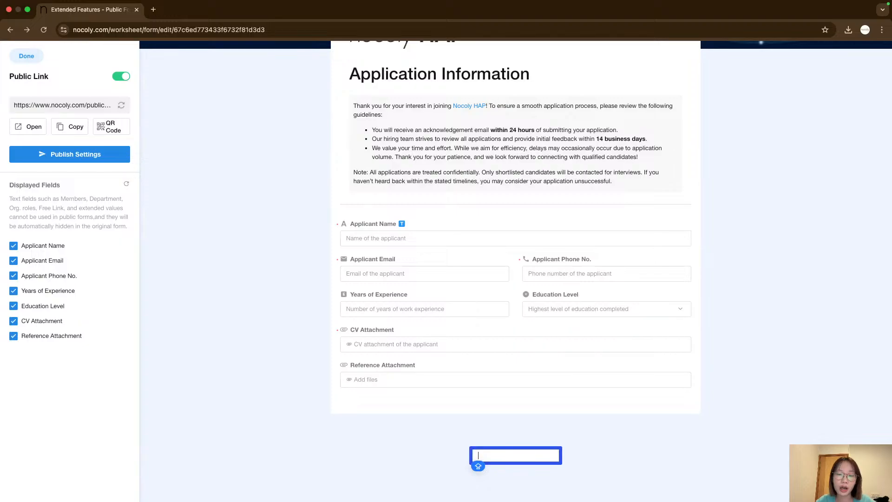
pyautogui.write('Submit')
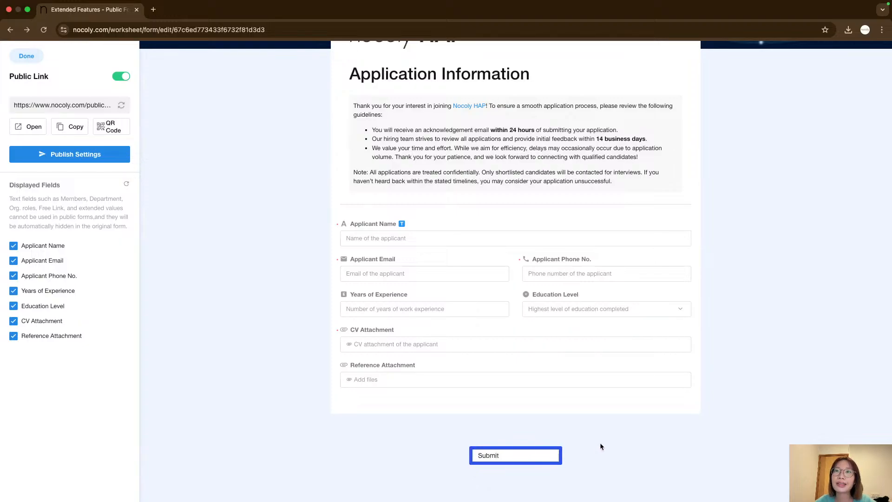
pyautogui.click(599, 445)
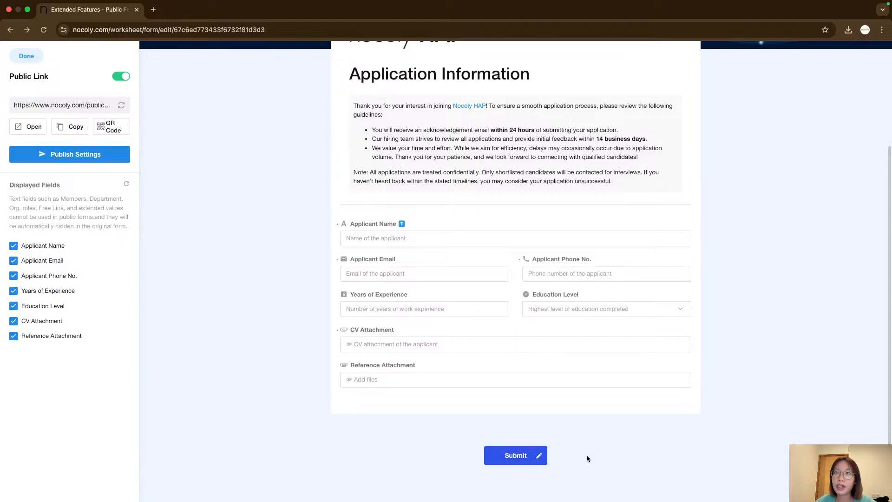
# Hide the Applicant Name field from the public form and display it again.
pyautogui.scroll(1, 379, 407)
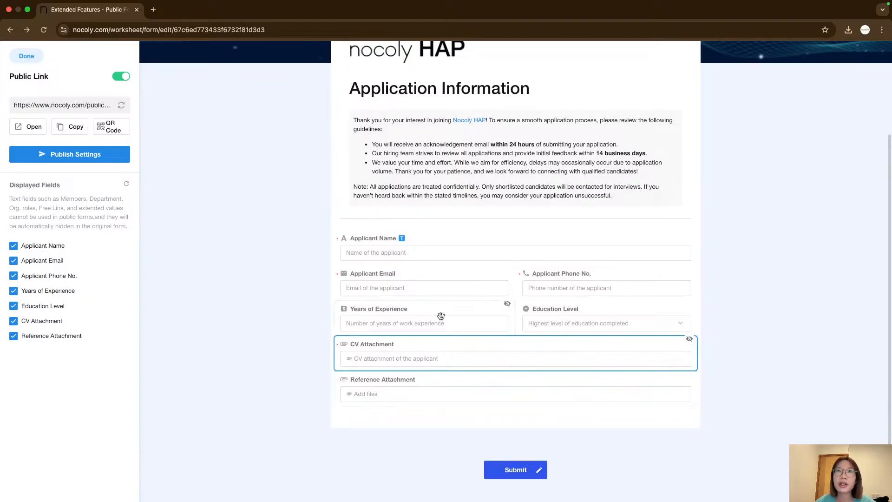
pyautogui.scroll(5, 530, 415)
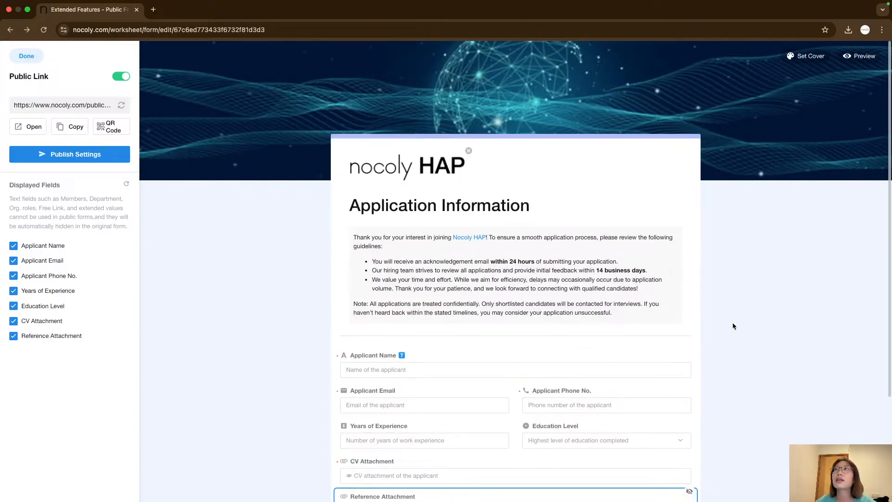
pyautogui.scroll(-5, 536, 346)
pyautogui.moveTo(451, 394); pyautogui.dragTo(473, 412)
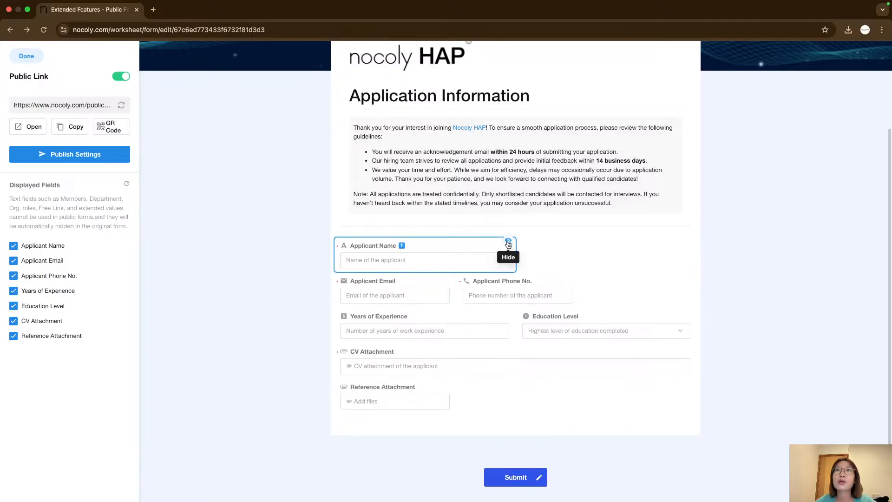
pyautogui.click(508, 243)
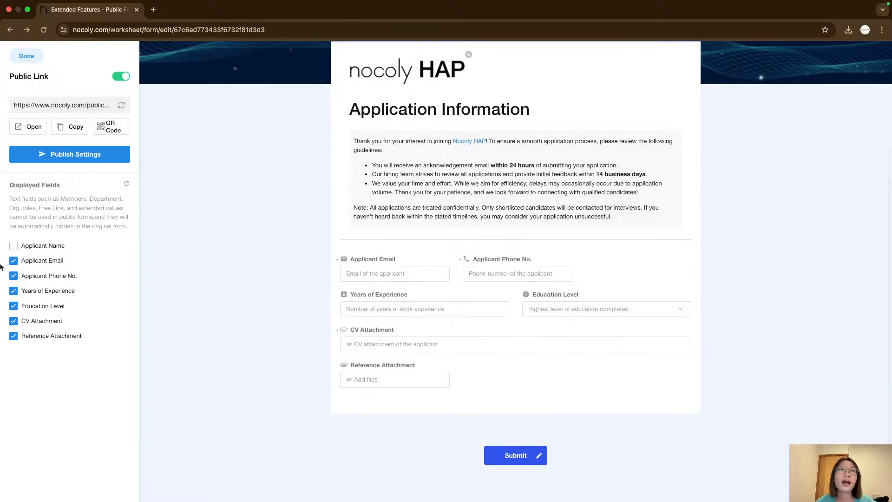
pyautogui.click(14, 246)
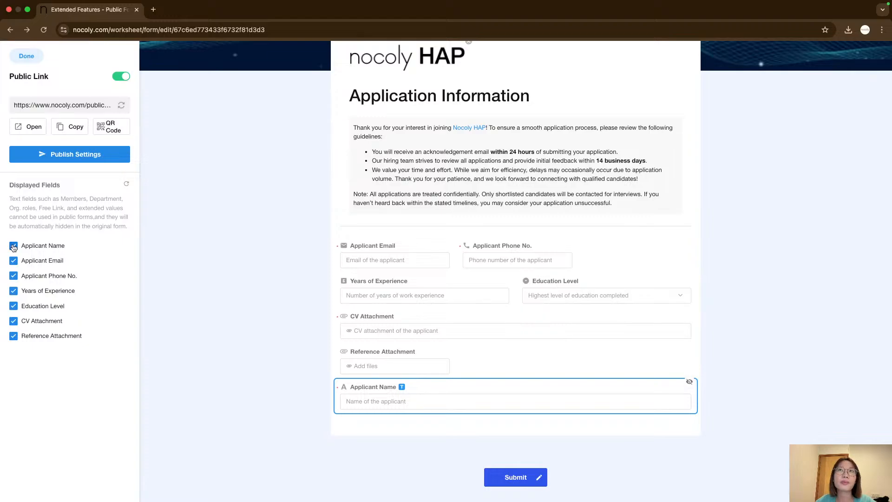
pyautogui.moveTo(18, 246); pyautogui.dragTo(65, 246)
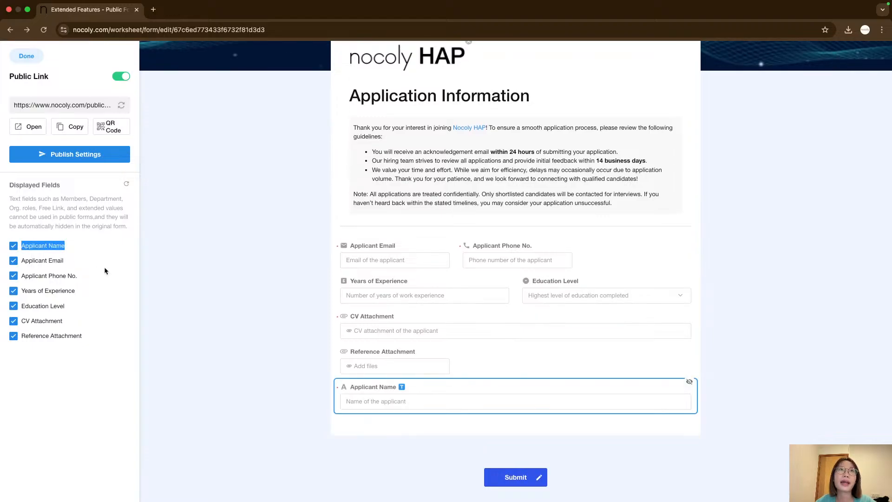
pyautogui.click(105, 271)
# Hide the Reference Attachment field from the public form and display it again.
pyautogui.click(409, 358)
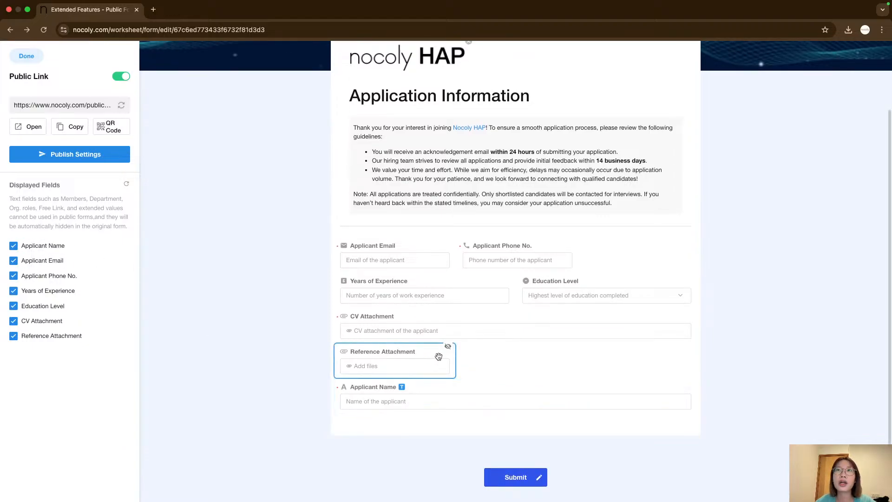
pyautogui.click(447, 346)
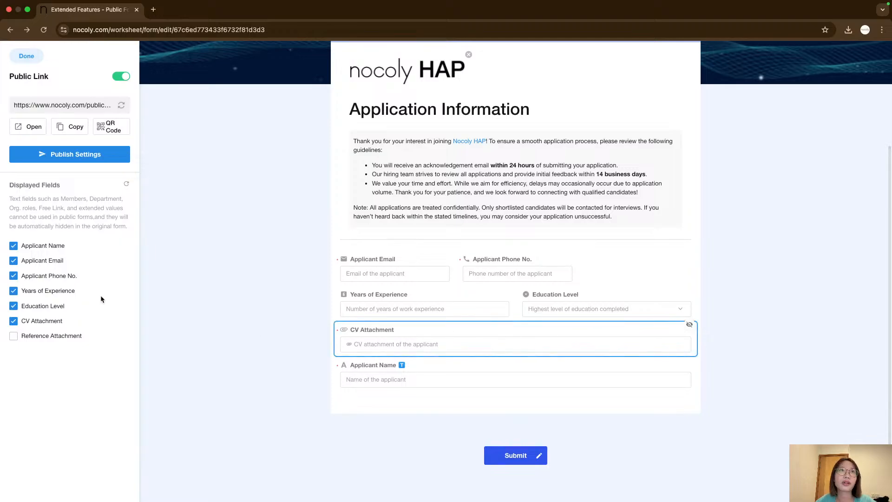
pyautogui.click(14, 335)
# Reorder the form fields so Applicant Name comes first and Reference Attachment last.
pyautogui.moveTo(404, 387); pyautogui.dragTo(391, 242)
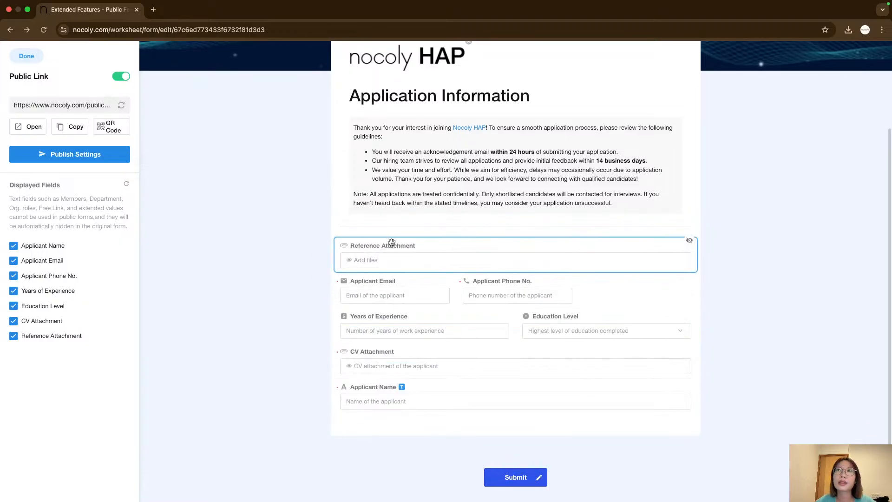
pyautogui.click(551, 338)
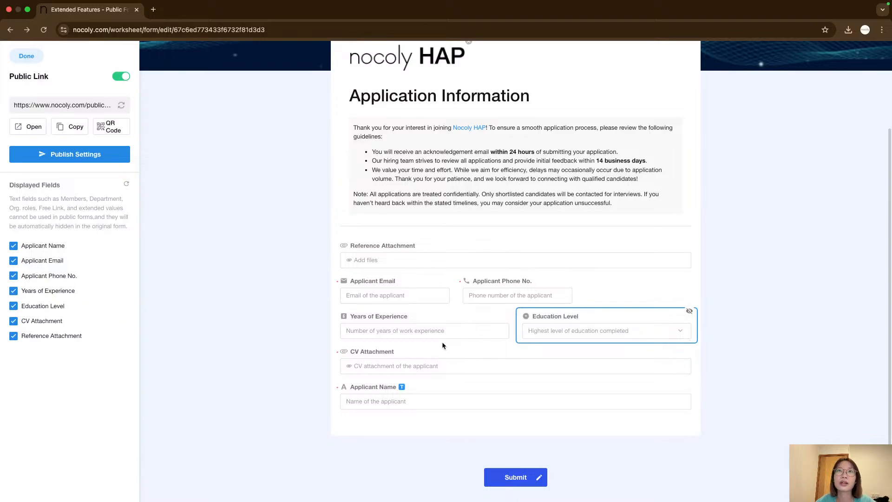
pyautogui.moveTo(442, 406); pyautogui.dragTo(420, 247)
pyautogui.moveTo(420, 288); pyautogui.dragTo(433, 417)
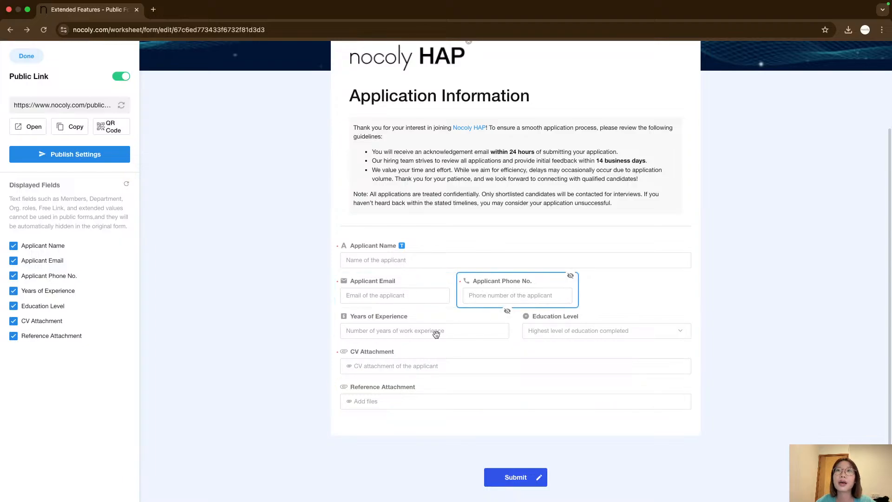
pyautogui.scroll(3, 439, 396)
pyautogui.rightClick(244, 312)
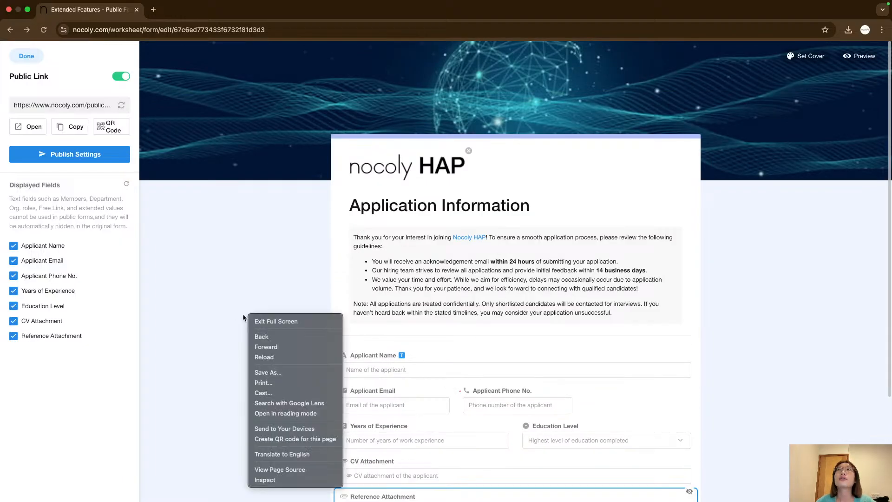
pyautogui.rightClick(181, 279)
pyautogui.click(191, 253)
pyautogui.scroll(-3, 339, 264)
pyautogui.scroll(2, 636, 317)
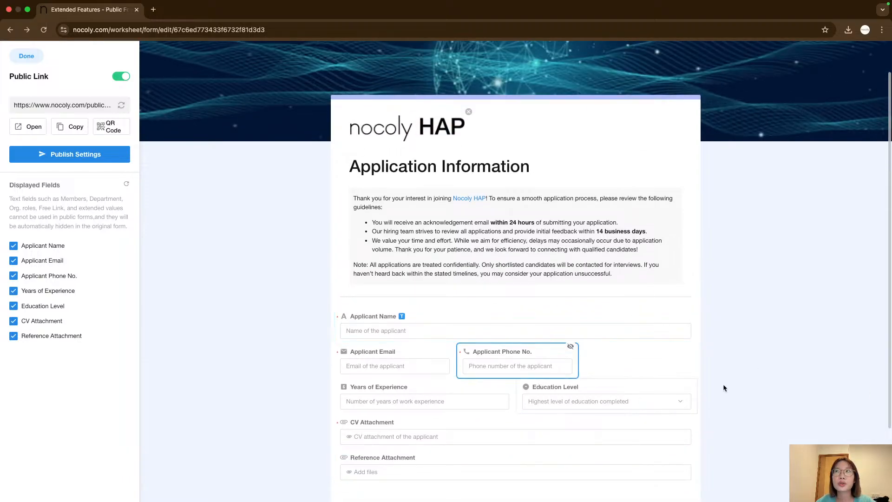
pyautogui.scroll(1, 799, 297)
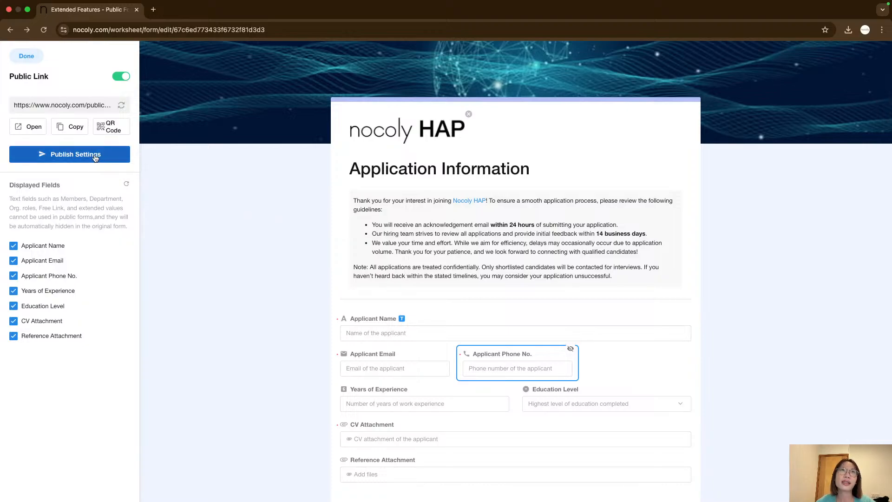
# Open the Publish Settings and browse through its link, WeChat, source parameter and embed sections.
pyautogui.click(69, 156)
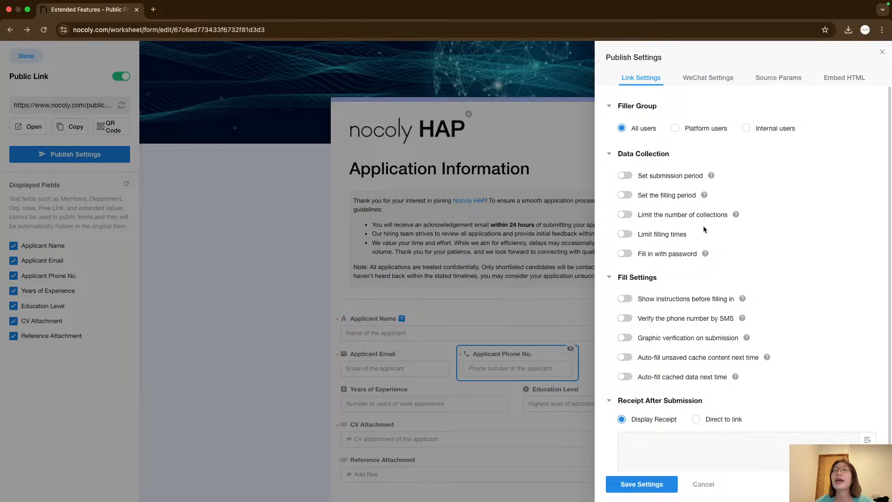
pyautogui.scroll(-1, 696, 241)
pyautogui.scroll(1, 690, 260)
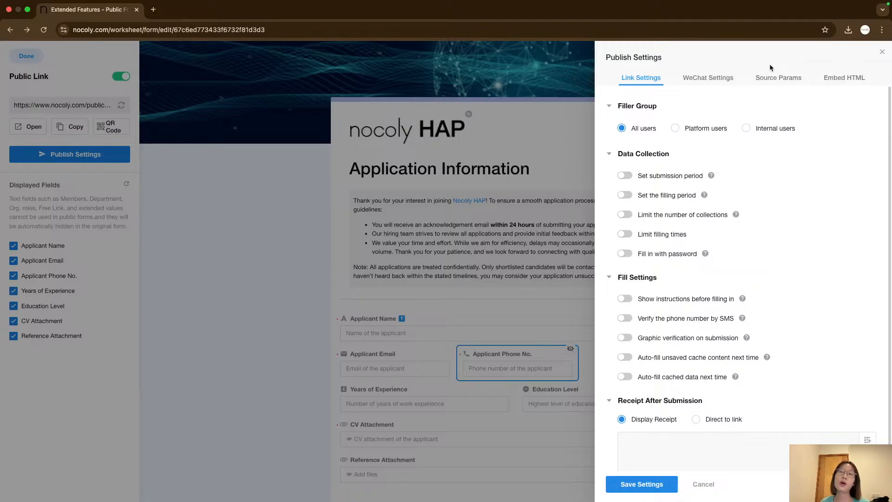
pyautogui.click(716, 82)
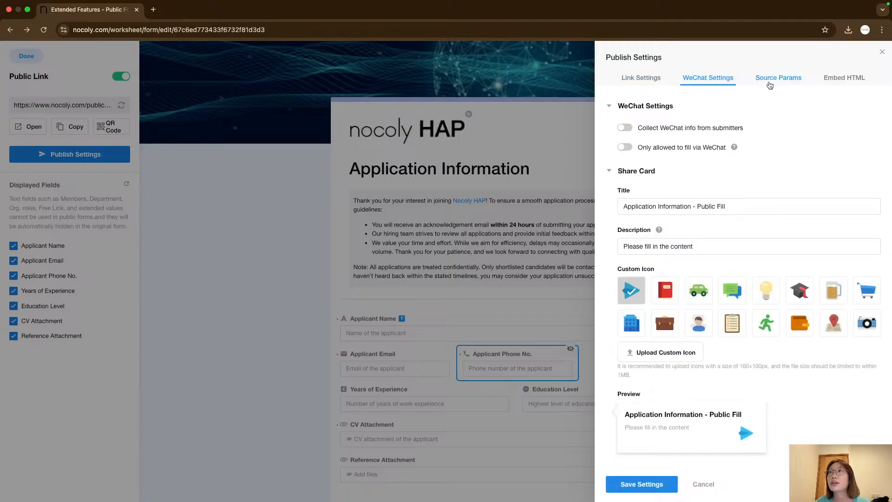
pyautogui.click(782, 80)
pyautogui.click(825, 80)
pyautogui.click(792, 78)
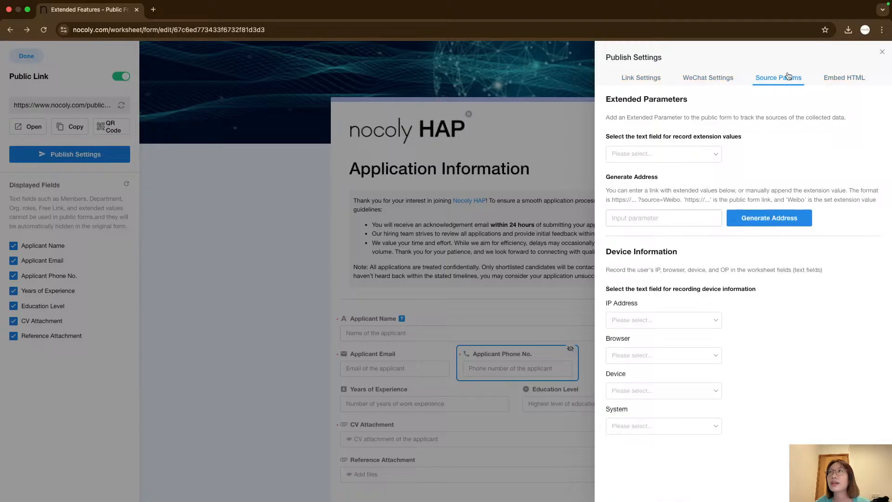
pyautogui.click(721, 77)
pyautogui.click(660, 79)
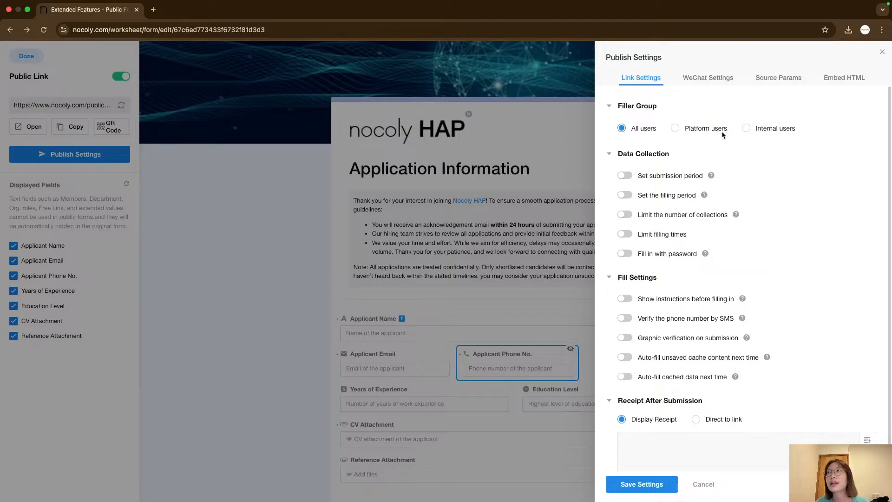
# Try the Internal users filler group, then switch it back to All users.
pyautogui.click(746, 131)
pyautogui.click(632, 132)
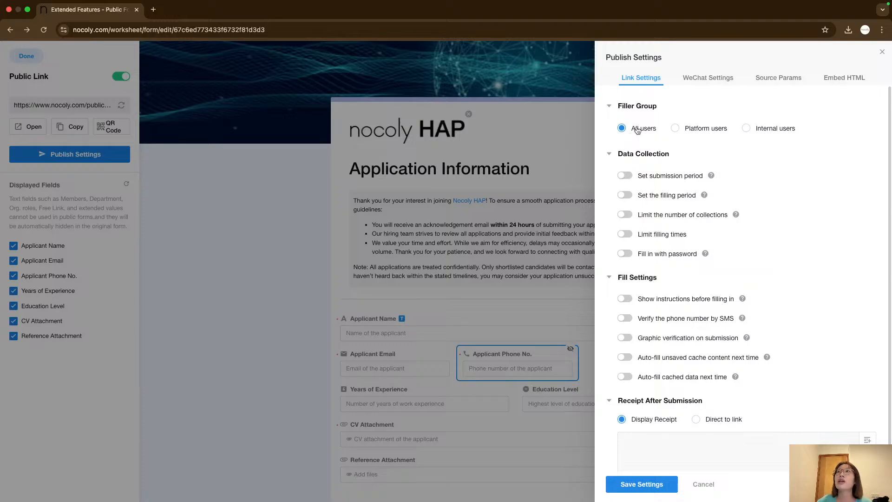
# Enable a submission period for the public form running from 2025-03-04 to 2025-03-31.
pyautogui.click(625, 175)
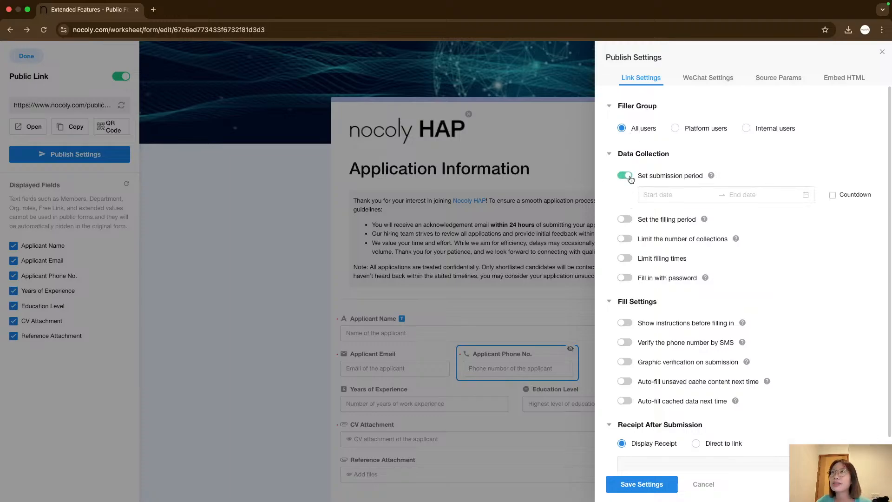
pyautogui.click(667, 194)
pyautogui.click(834, 342)
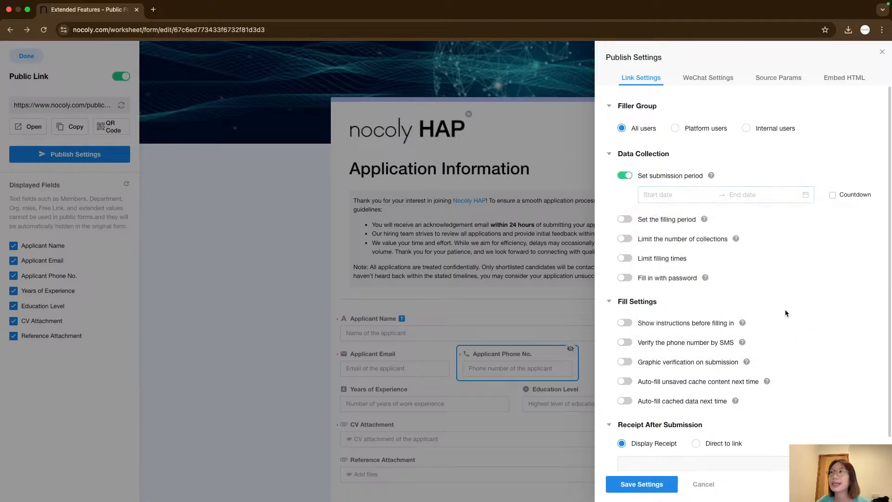
pyautogui.click(670, 195)
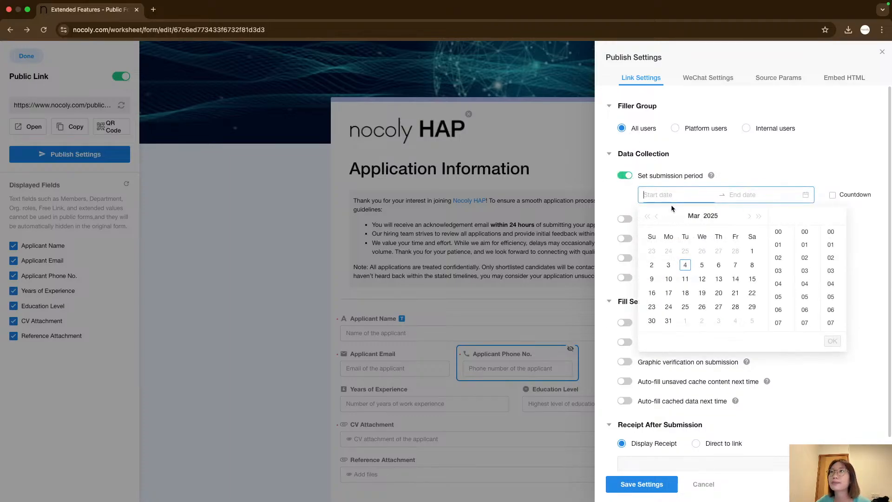
pyautogui.click(686, 266)
pyautogui.click(832, 341)
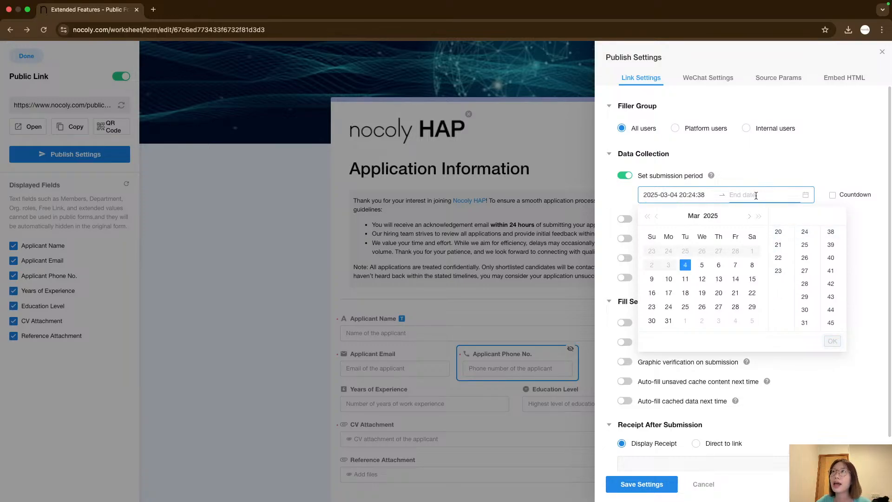
pyautogui.click(669, 322)
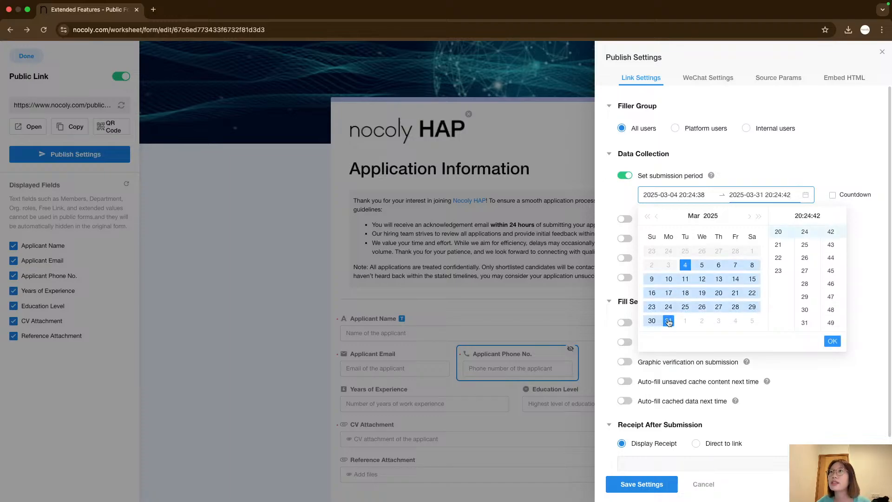
pyautogui.click(832, 341)
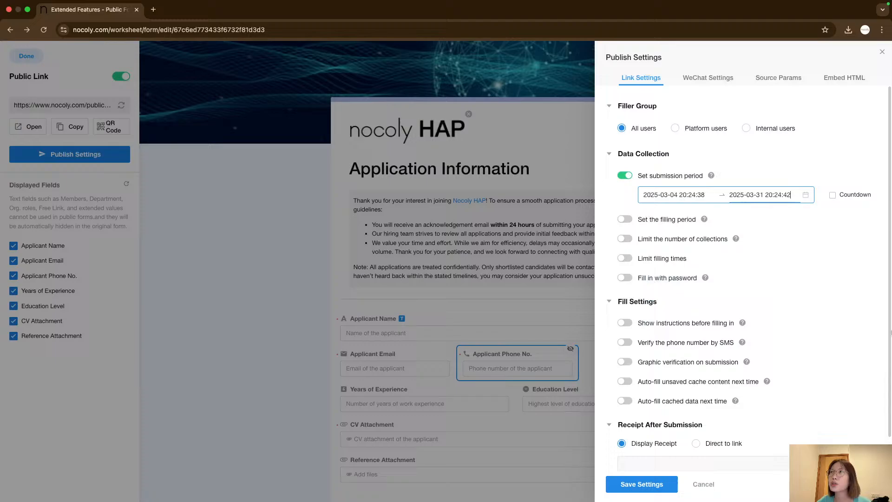
# Set the submission period's end time to 23:59:59 on 2025-03-31.
pyautogui.click(773, 194)
pyautogui.click(779, 271)
pyautogui.scroll(-10, 803, 288)
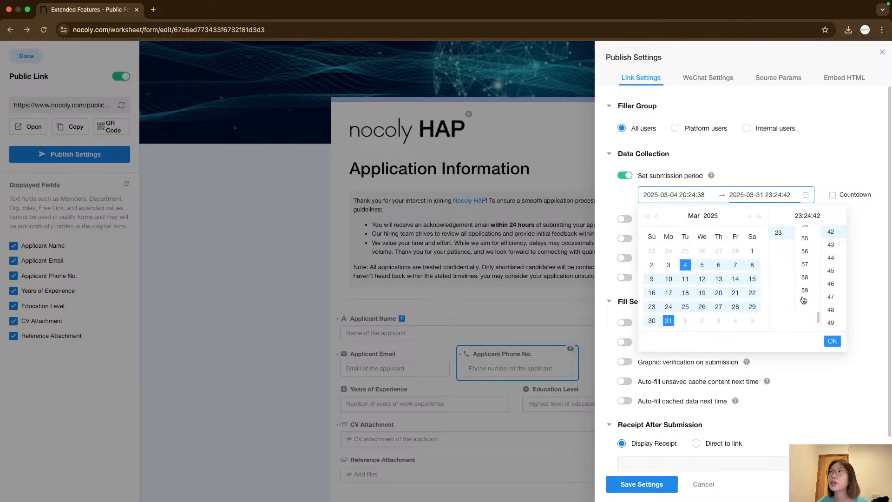
pyautogui.click(805, 237)
pyautogui.scroll(-5, 834, 279)
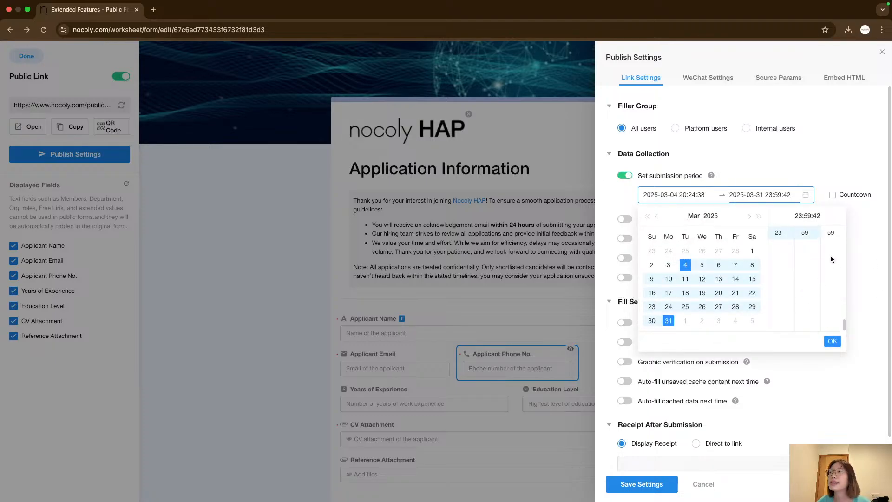
pyautogui.click(832, 235)
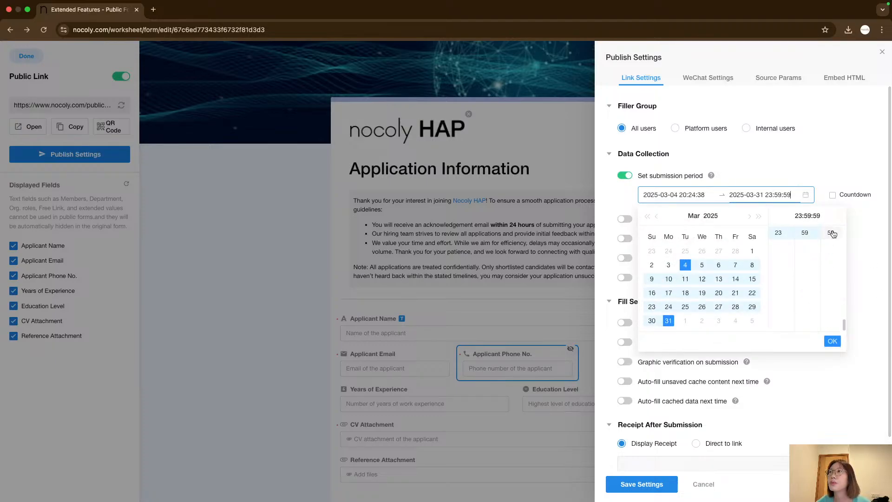
pyautogui.click(832, 342)
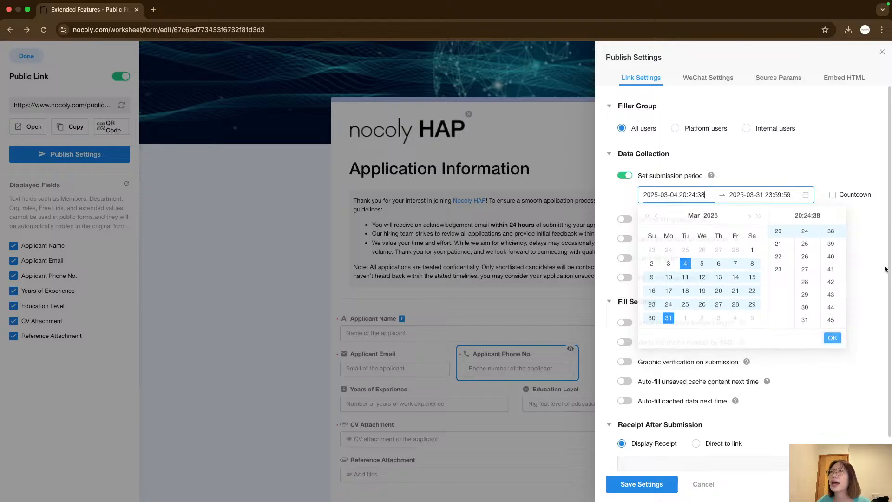
# Turn on the countdown for the submission period and save the publish settings.
pyautogui.click(833, 195)
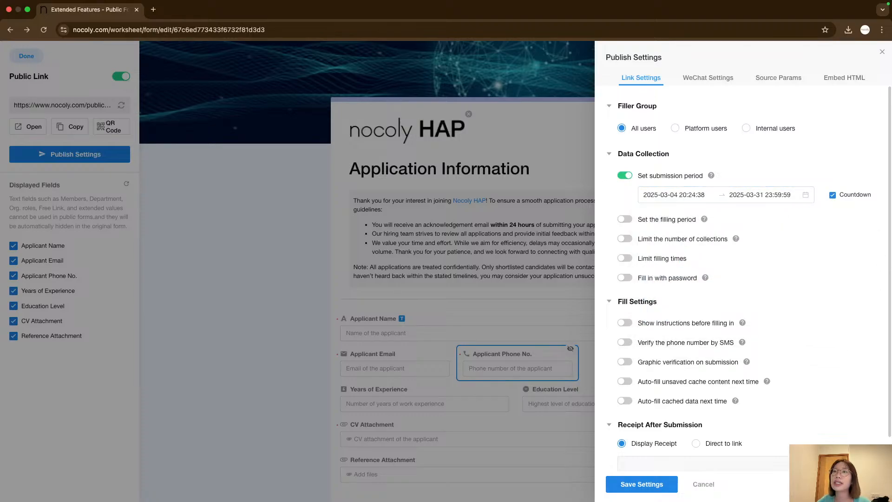
pyautogui.click(641, 484)
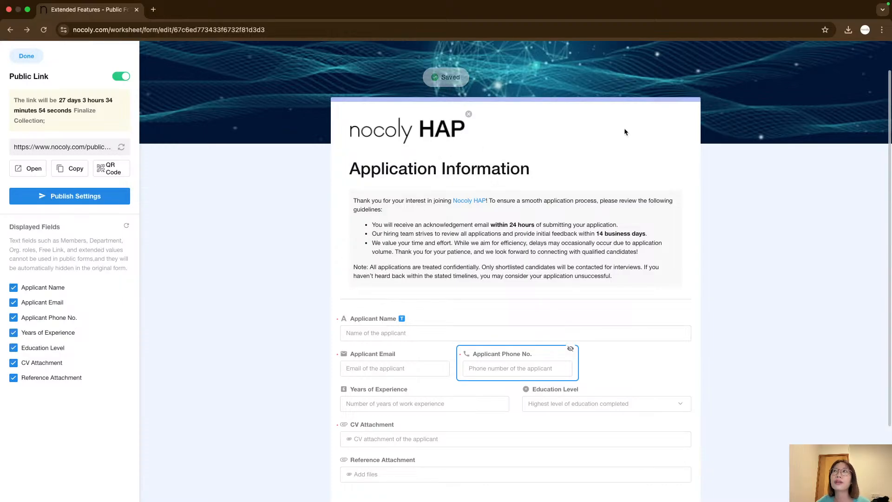
# Reopen the publish settings and limit the number of collections to 100 rows of data.
pyautogui.click(85, 197)
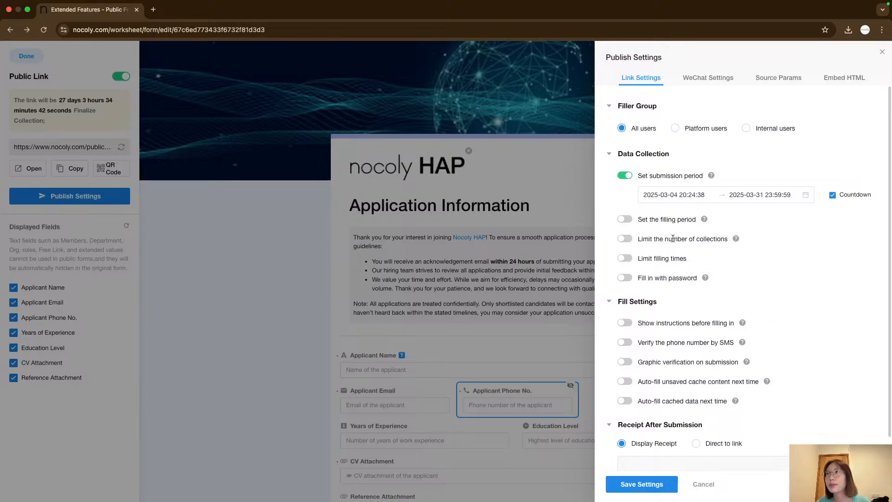
pyautogui.click(625, 239)
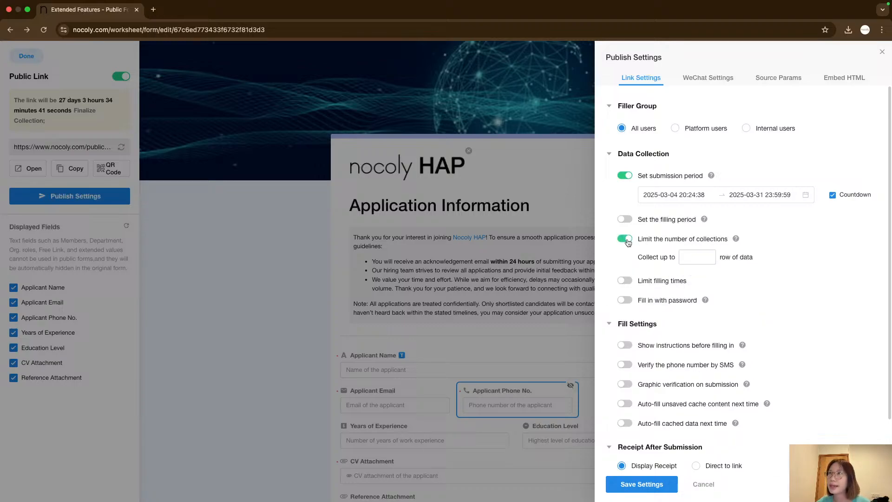
pyautogui.click(696, 258)
pyautogui.write('1')
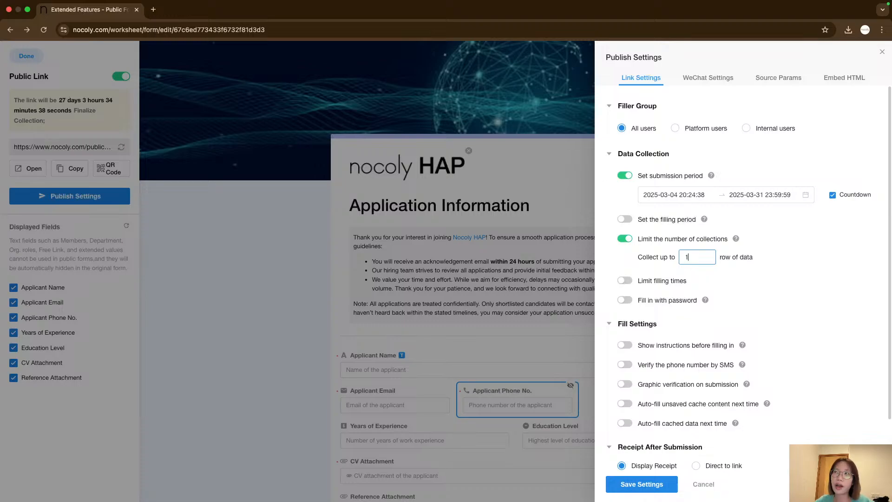
pyautogui.write('00')
pyautogui.click(604, 261)
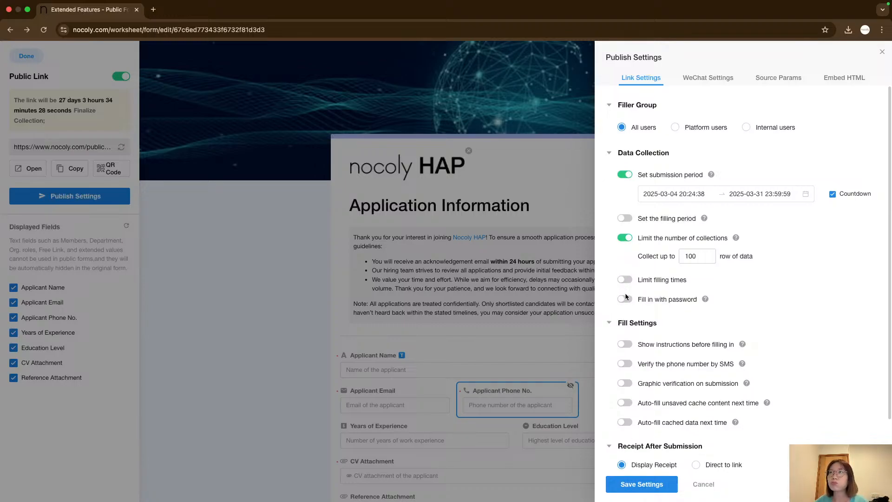
# Write the after-submission receipt message "Thanks for applying for Noco" and save the settings.
pyautogui.scroll(-1, 623, 288)
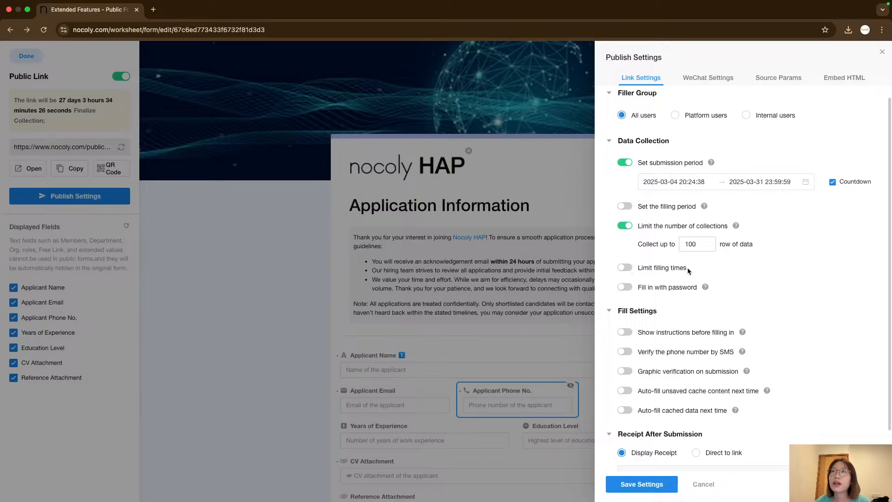
pyautogui.scroll(-1, 691, 274)
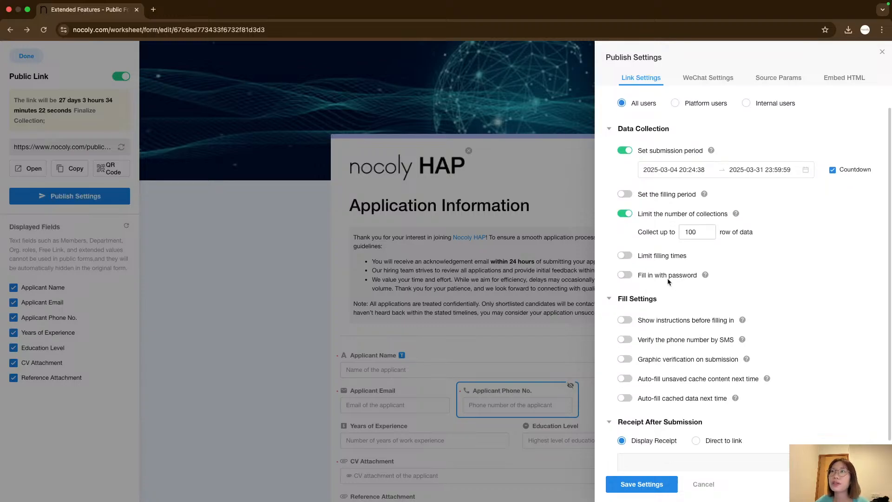
pyautogui.scroll(-3, 684, 277)
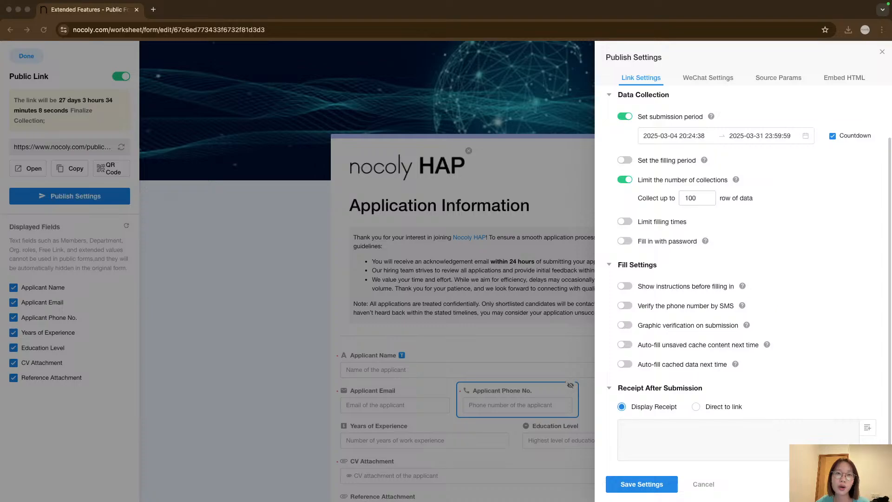
pyautogui.click(667, 426)
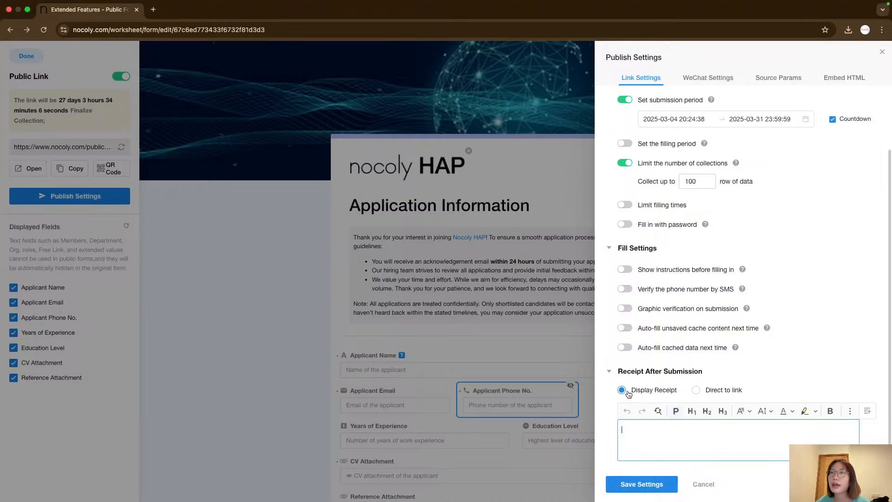
pyautogui.click(612, 424)
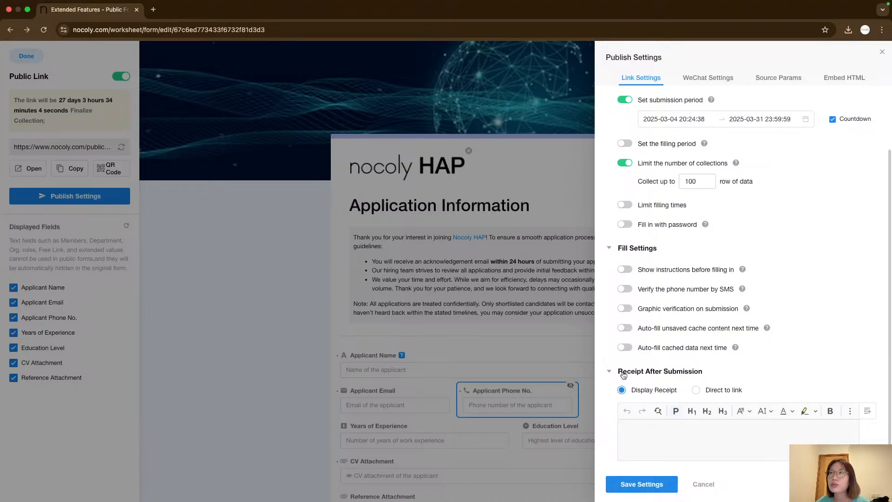
pyautogui.click(678, 432)
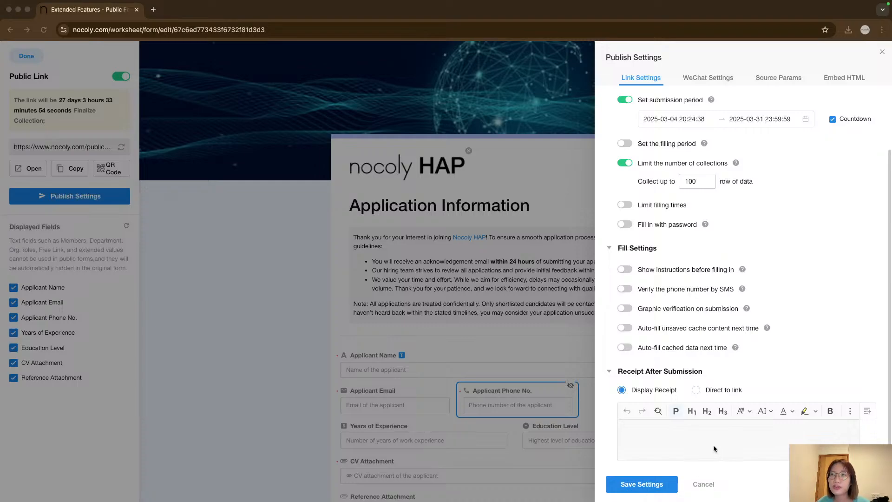
pyautogui.click(659, 440)
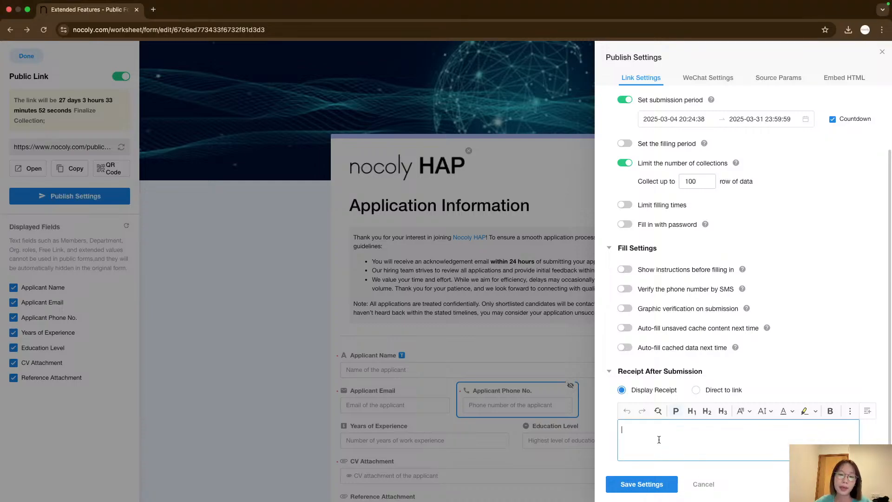
pyautogui.write('Thanks for')
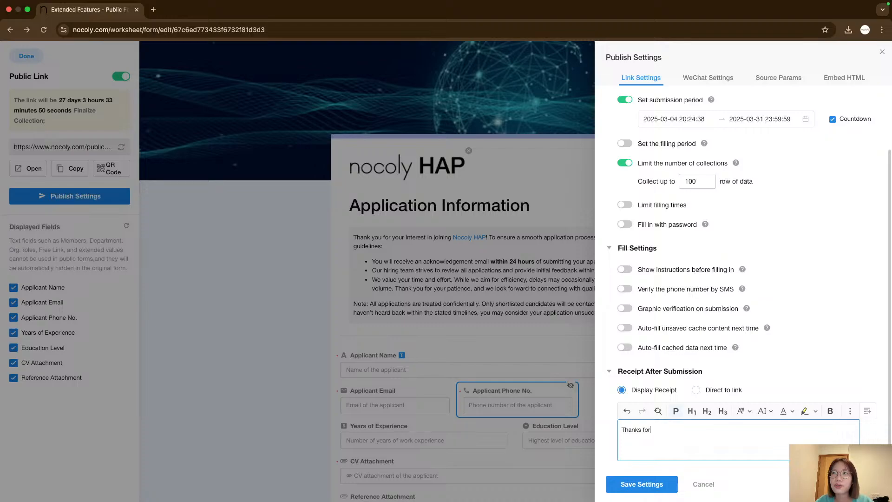
pyautogui.write(' app')
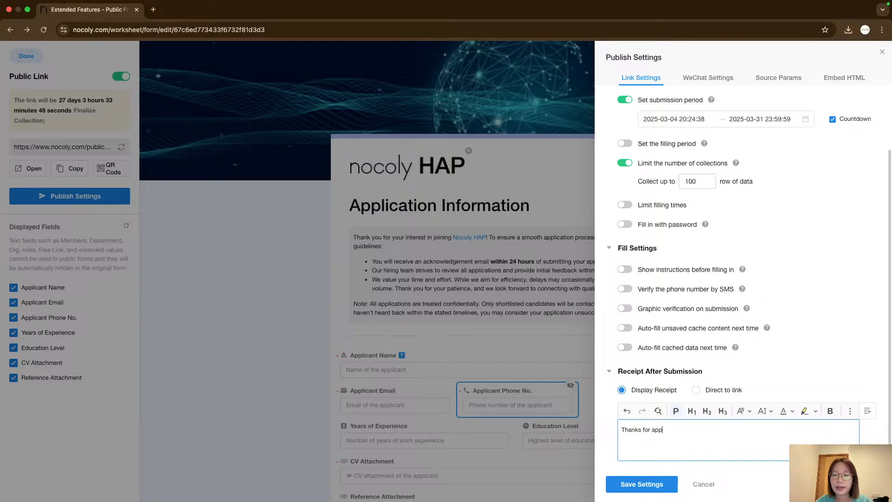
pyautogui.write('lying for NOCO')
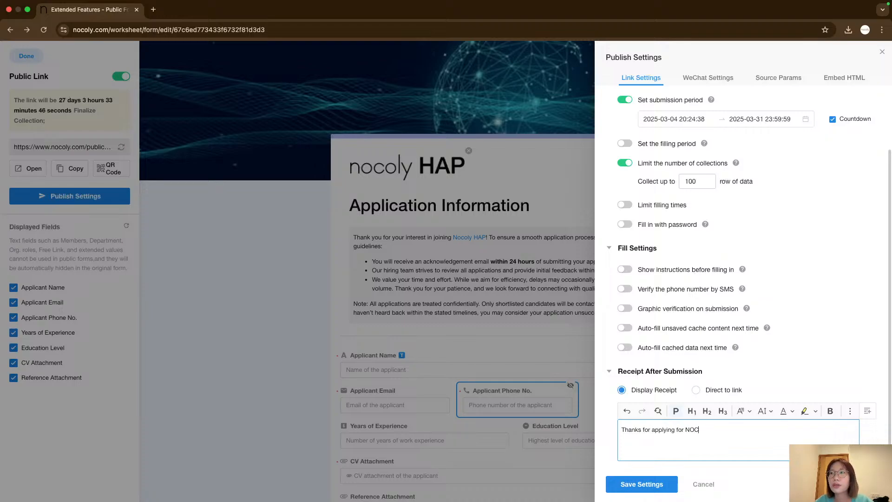
pyautogui.press('BackSpace')
pyautogui.press('BackSpace')
pyautogui.press('BackSpace')
pyautogui.write('oco')
pyautogui.click(657, 484)
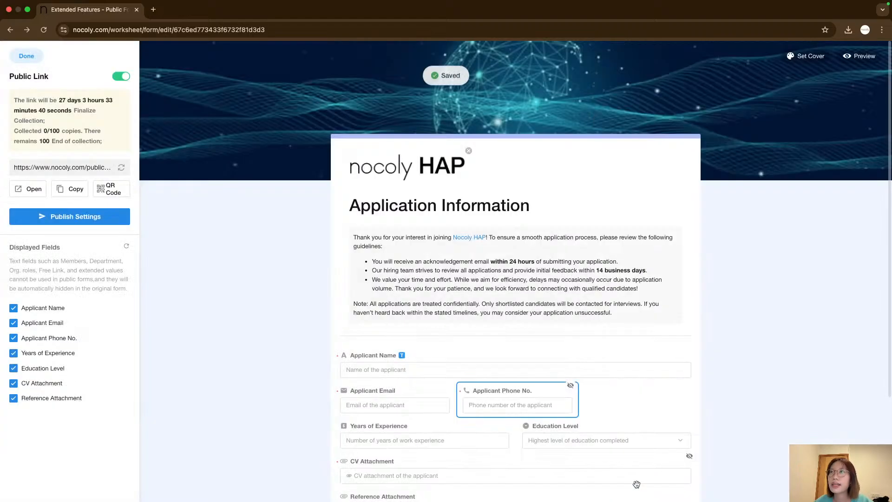
# Open the publish settings again and switch to the WeChat settings section.
pyautogui.click(74, 217)
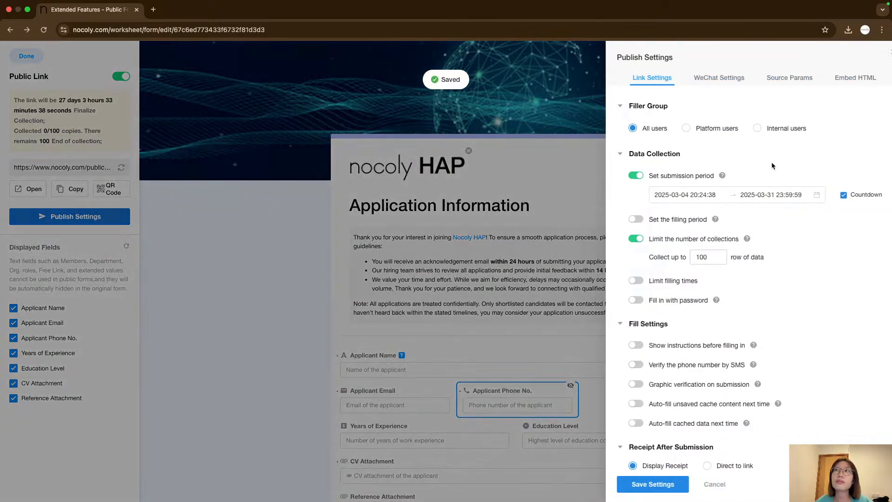
pyautogui.click(714, 82)
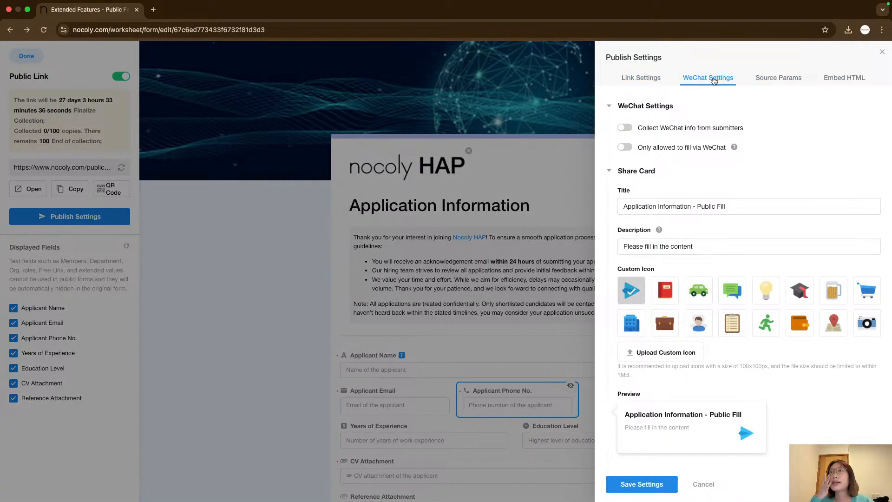
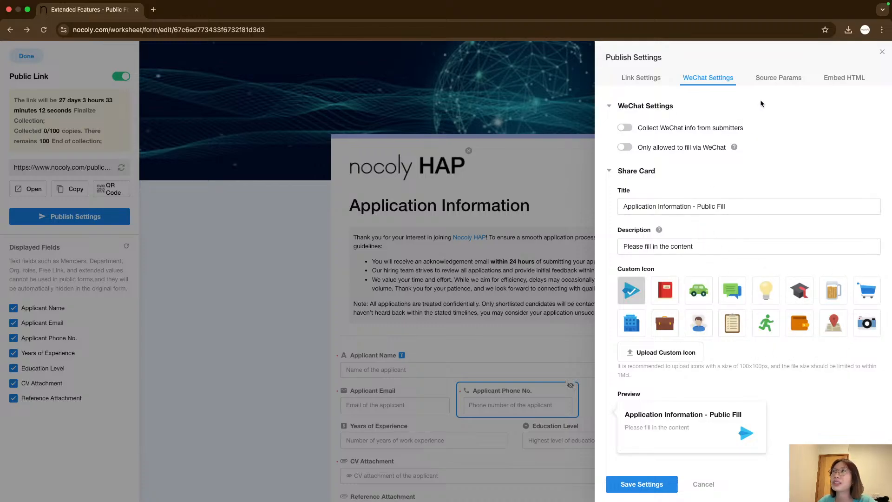
# Open the source parameters section and generate an extended address with the parameter LinkedIn.
pyautogui.click(778, 78)
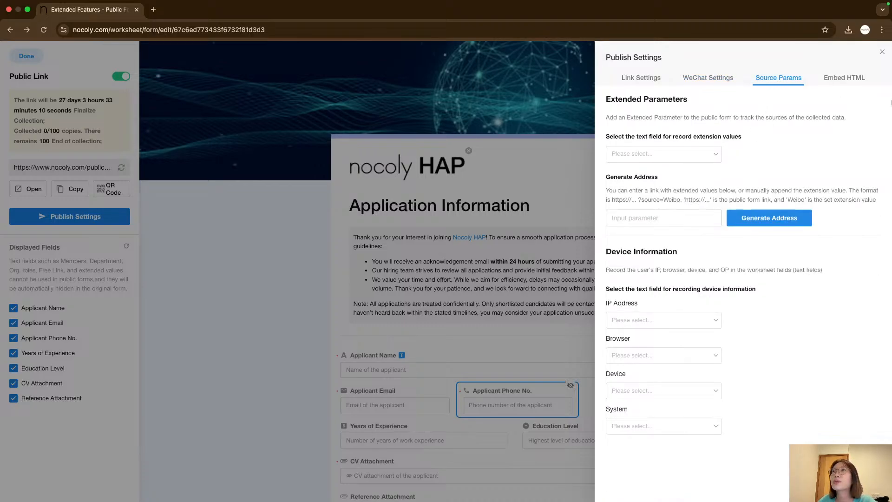
pyautogui.moveTo(607, 100); pyautogui.dragTo(683, 99)
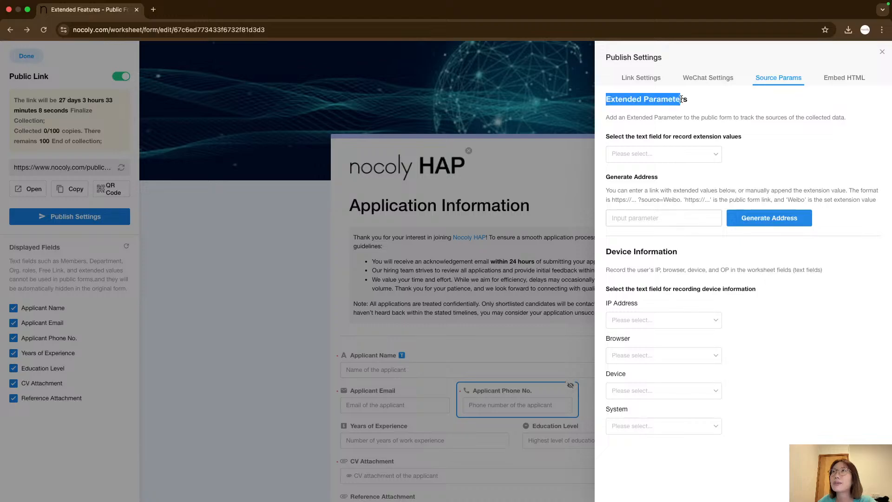
pyautogui.click(694, 106)
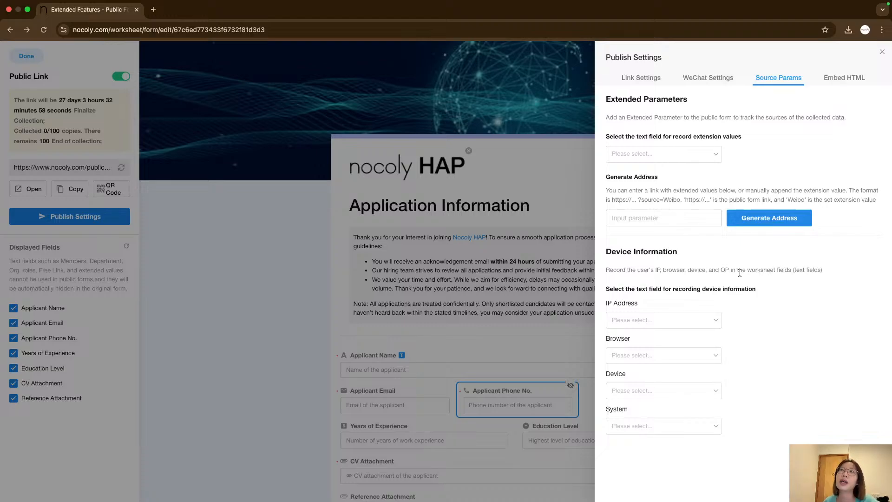
pyautogui.click(695, 217)
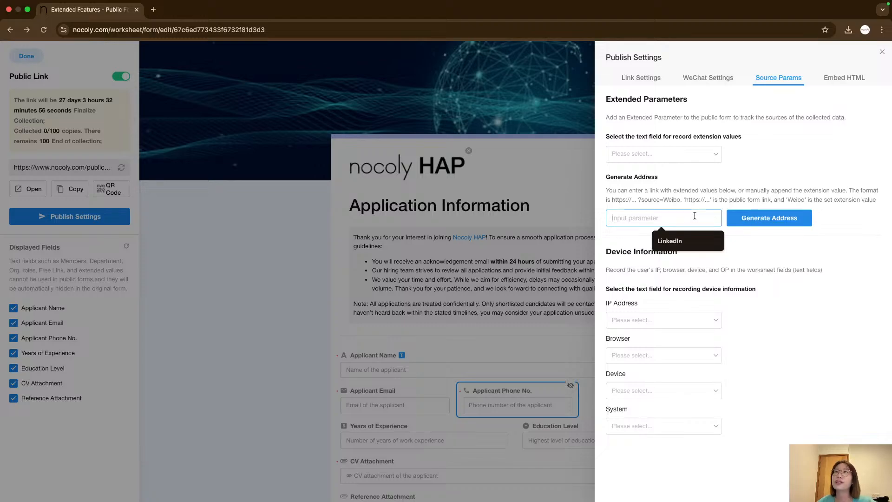
pyautogui.click(687, 200)
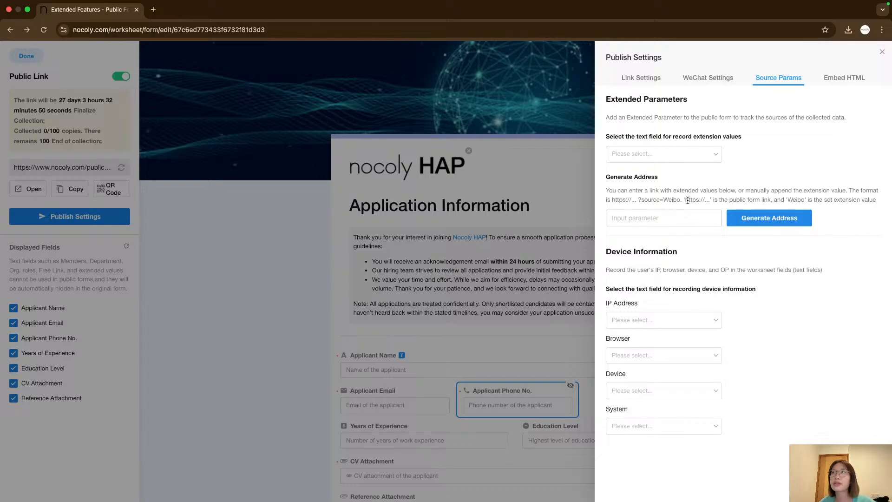
pyautogui.click(679, 220)
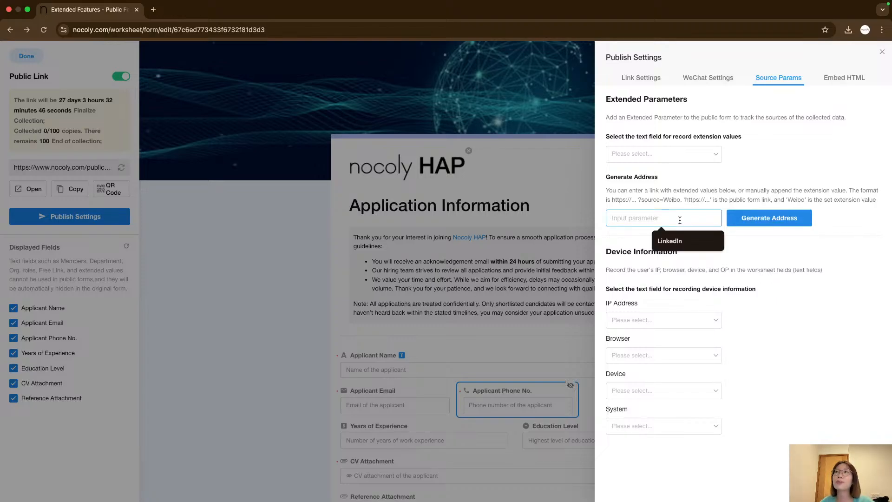
pyautogui.click(681, 237)
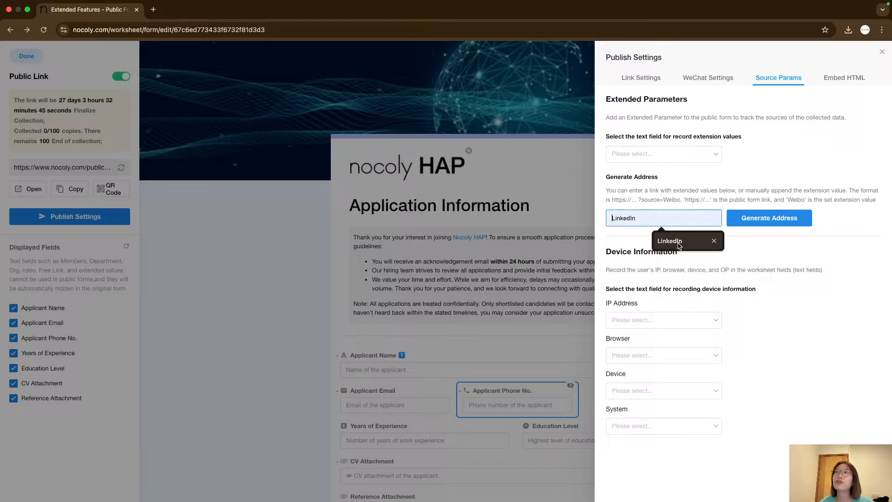
pyautogui.click(762, 224)
pyautogui.click(693, 244)
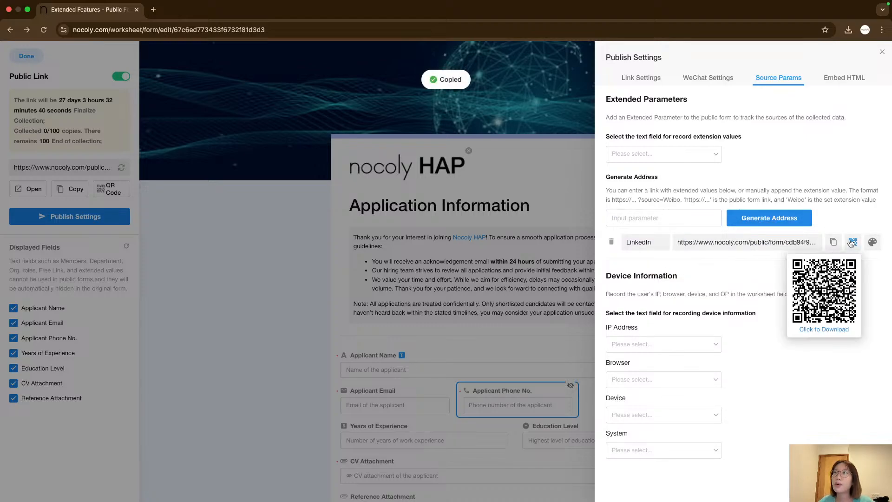
# Generate two more extended addresses with the parameters Official website and Hiring board.
pyautogui.click(637, 218)
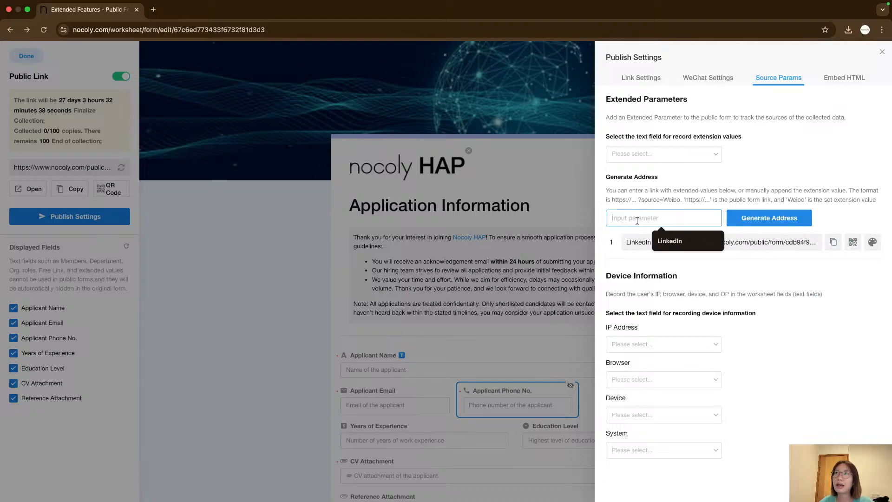
pyautogui.write('Official w')
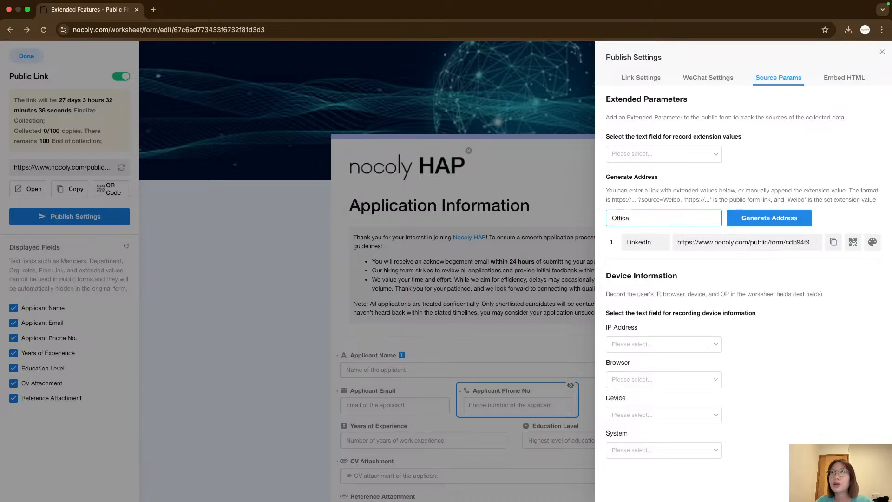
pyautogui.write('ebsite')
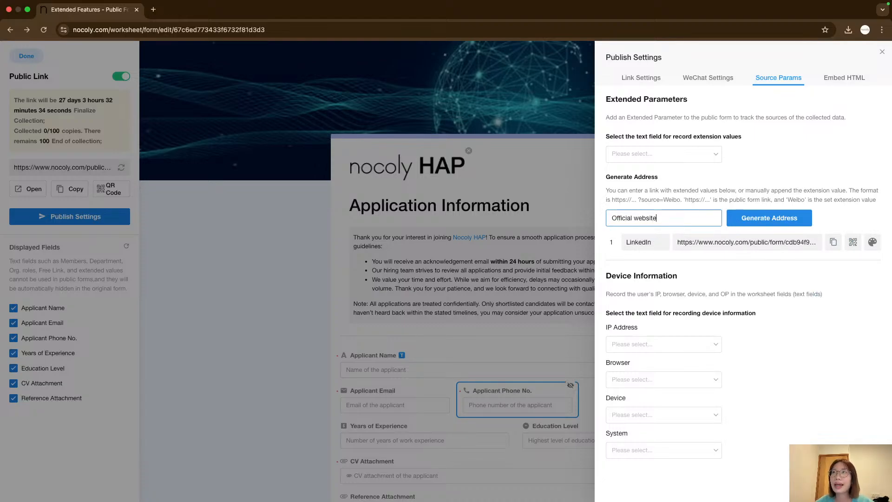
pyautogui.click(763, 219)
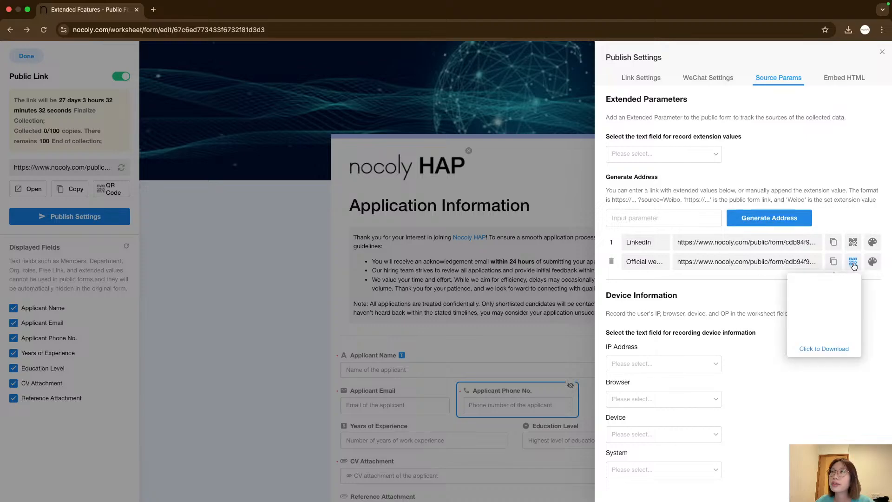
pyautogui.click(680, 218)
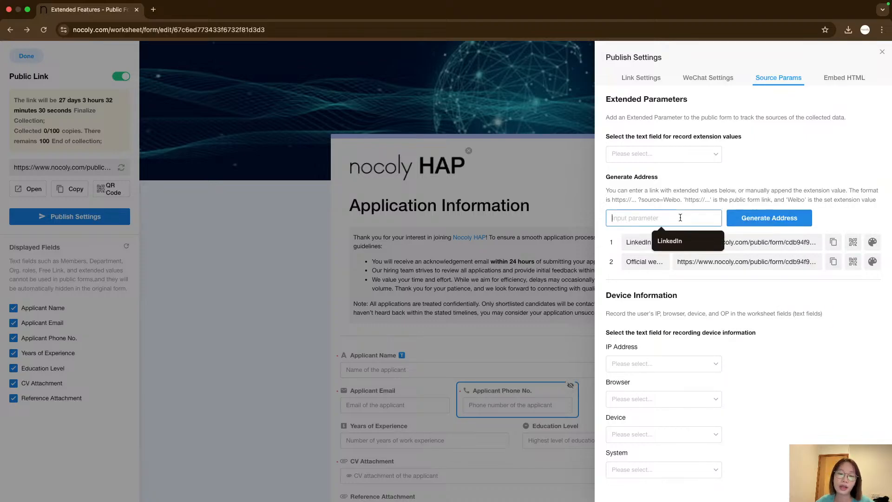
pyautogui.write('Hirin')
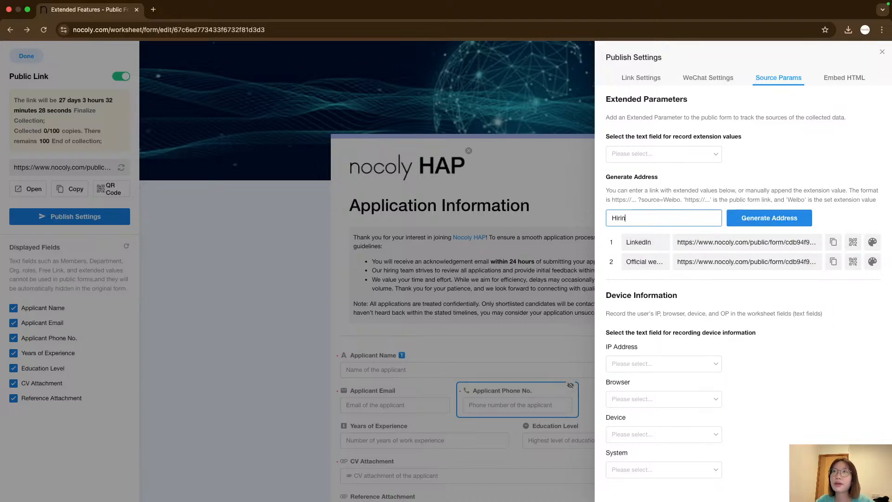
pyautogui.write('g board')
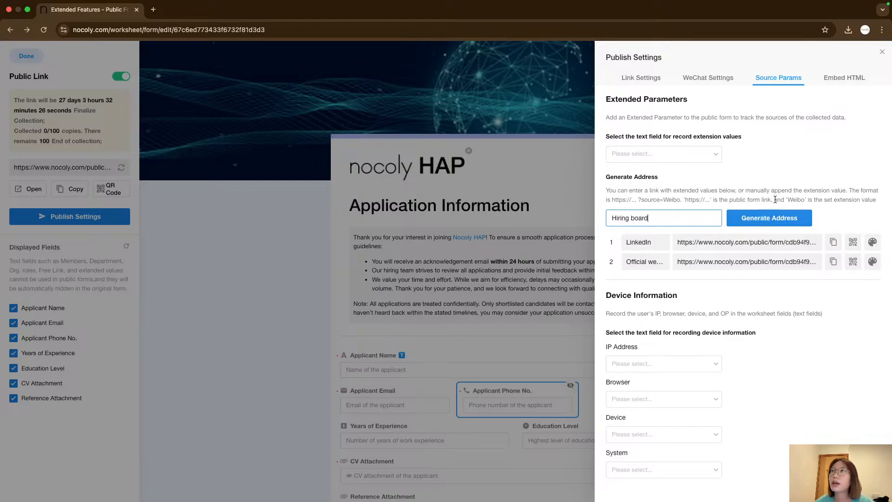
pyautogui.click(777, 220)
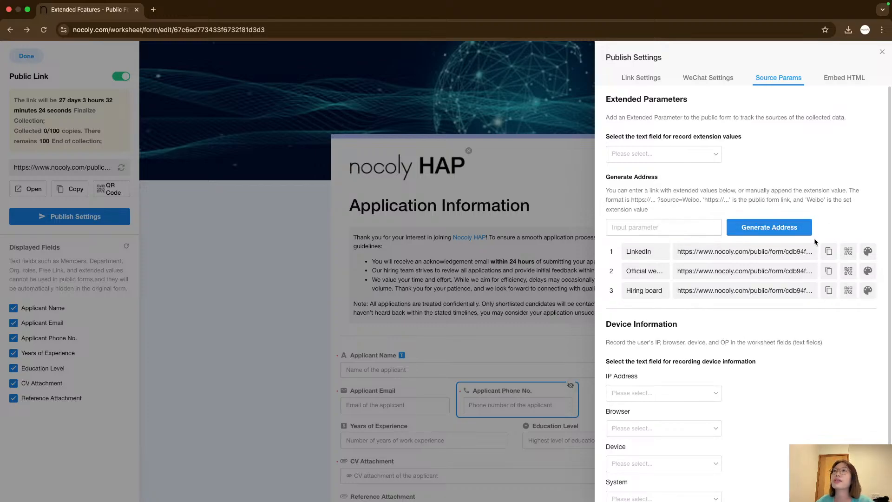
# Copy the LinkedIn source link and paste it into a new browser tab to inspect its source parameter.
pyautogui.click(821, 250)
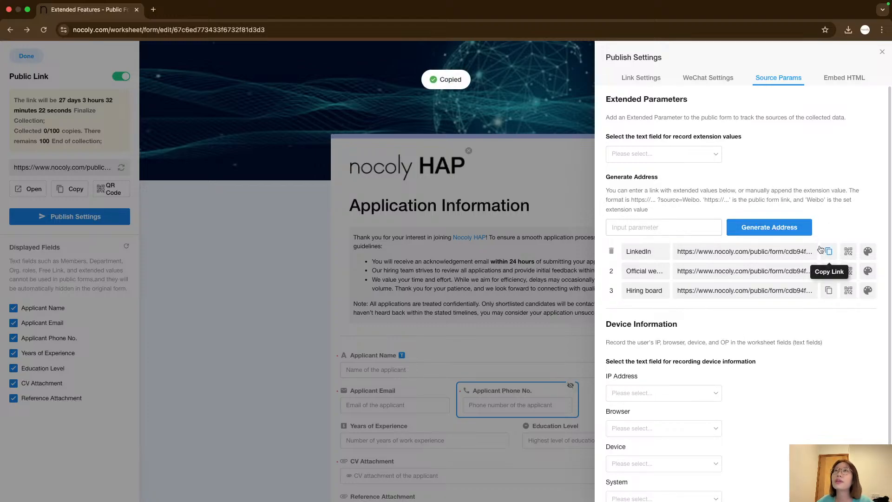
pyautogui.click(157, 10)
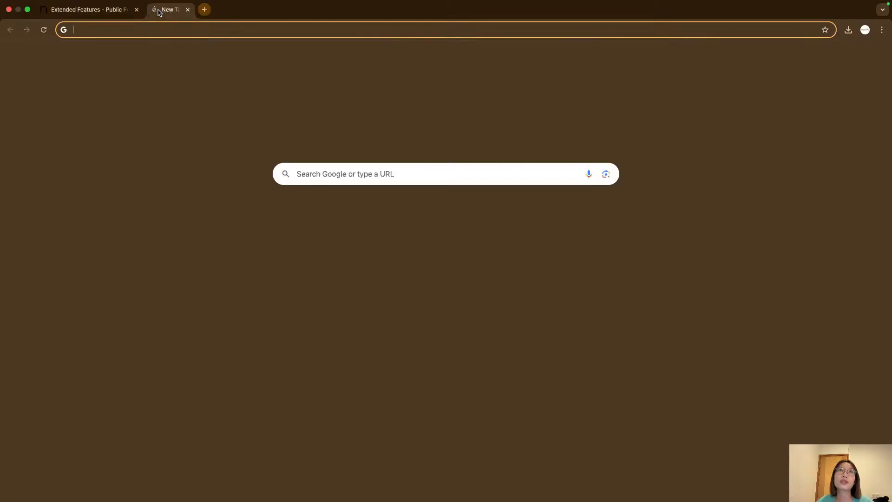
pyautogui.press('super+v')
pyautogui.click(118, 9)
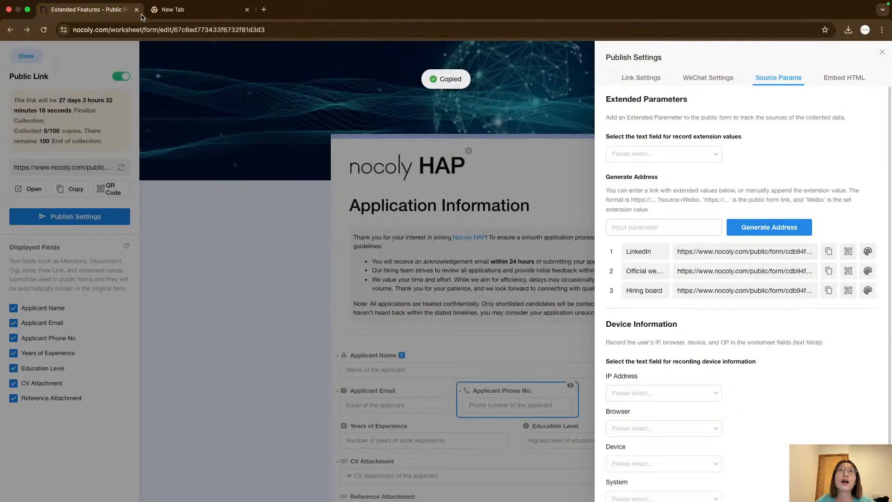
pyautogui.click(744, 251)
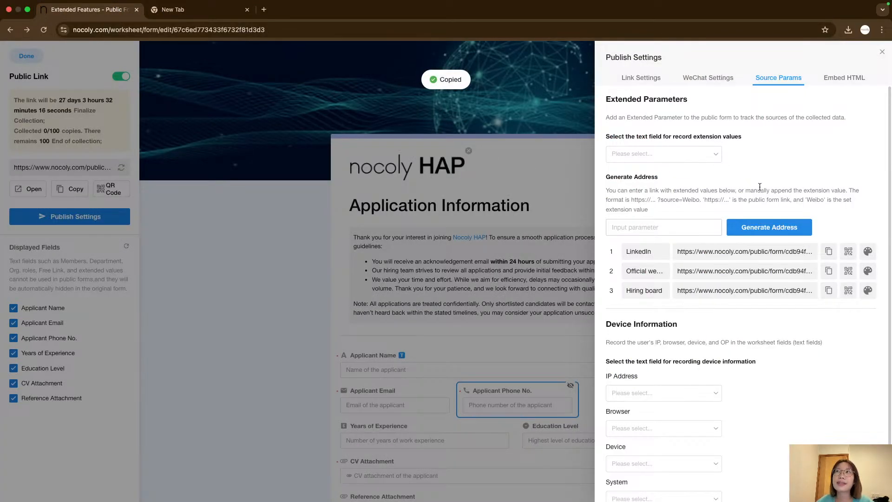
pyautogui.click(178, 11)
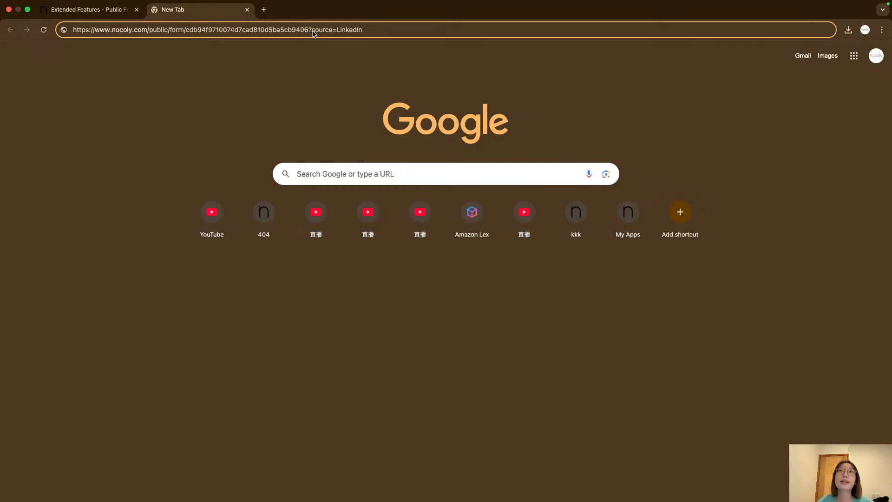
pyautogui.moveTo(312, 31); pyautogui.dragTo(368, 34)
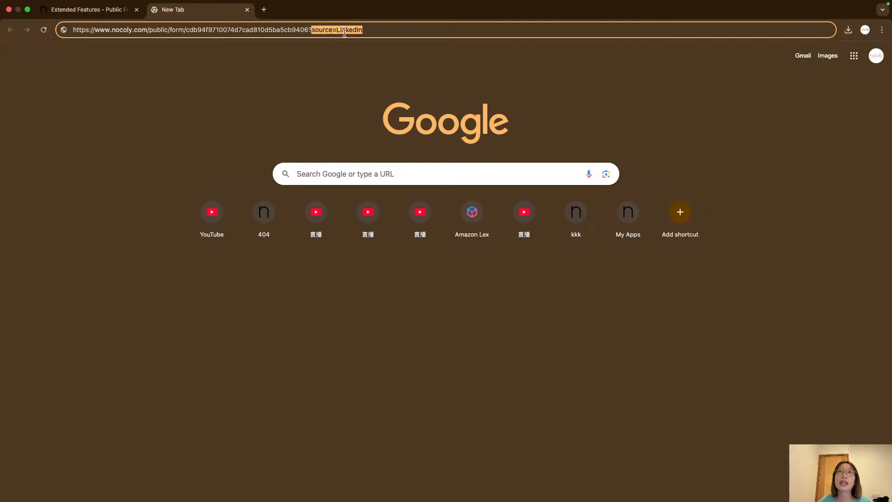
pyautogui.click(117, 14)
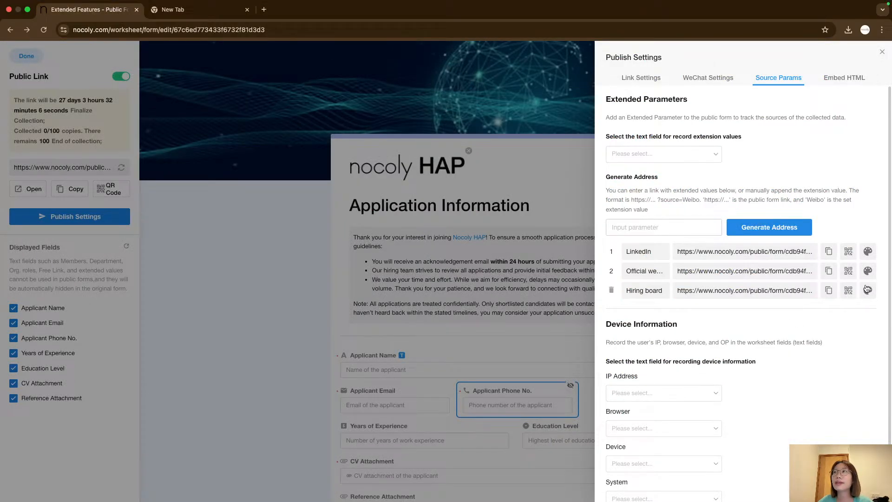
# Paste the Official website source link into another new tab to inspect it, then close the earlier test tab.
pyautogui.click(828, 271)
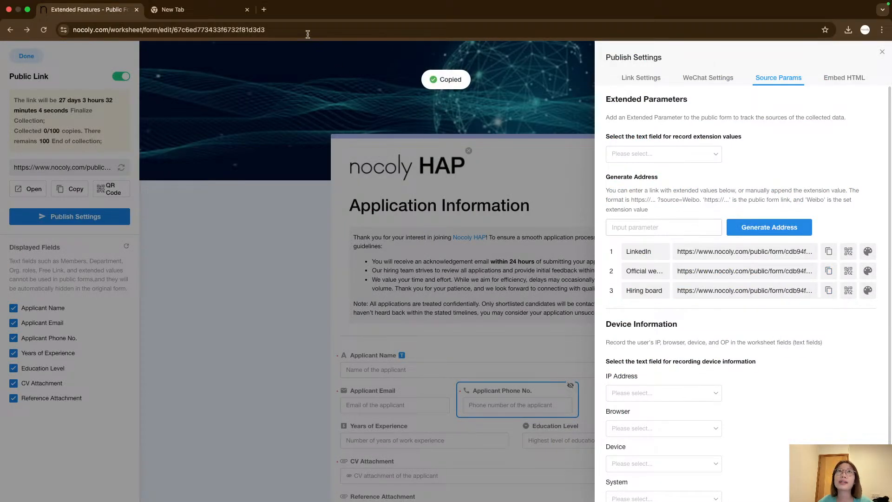
pyautogui.click(266, 10)
pyautogui.press('super+v')
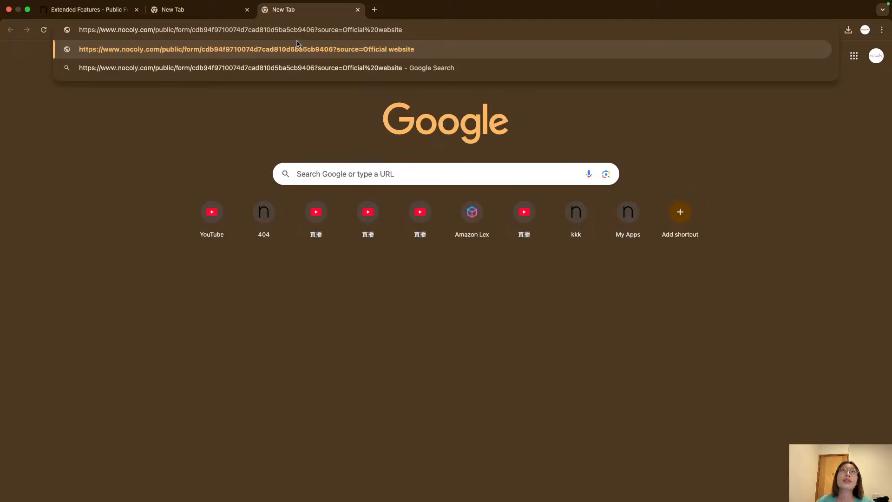
pyautogui.moveTo(318, 29); pyautogui.dragTo(421, 42)
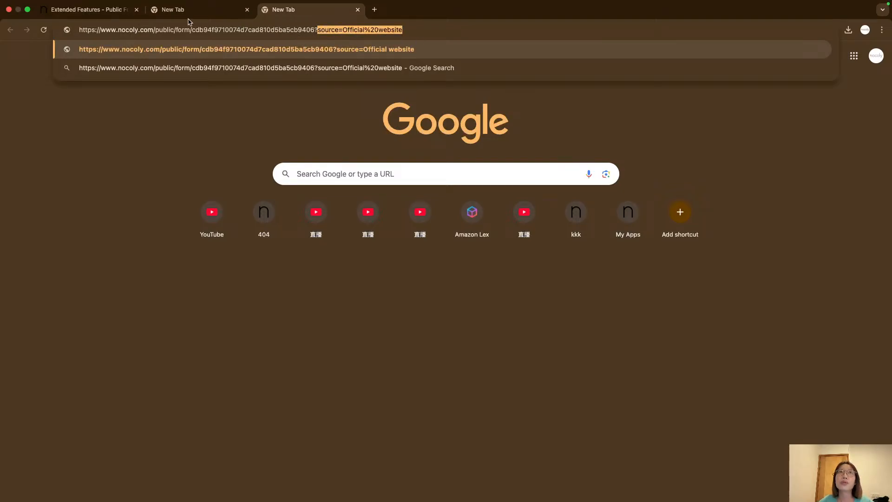
pyautogui.click(94, 10)
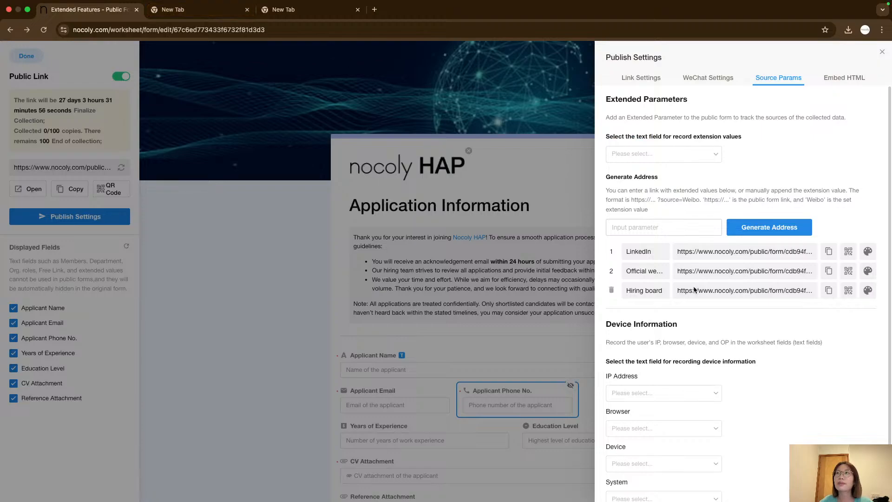
pyautogui.click(231, 11)
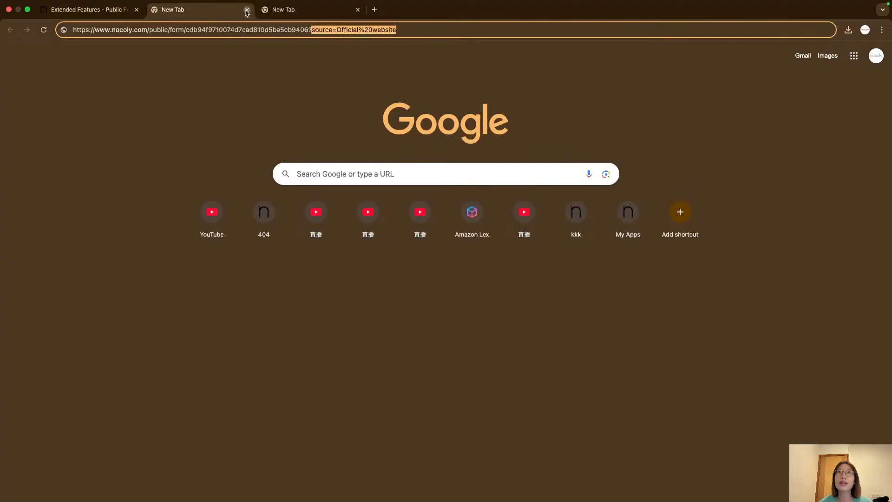
pyautogui.click(246, 10)
pyautogui.click(100, 12)
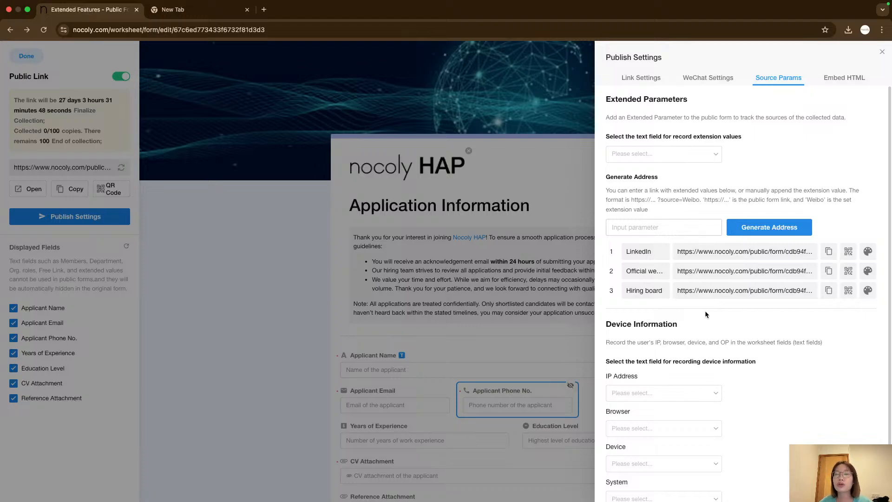
# Record the submitter's IP address into a newly created text field named IP Address.
pyautogui.scroll(-1, 705, 310)
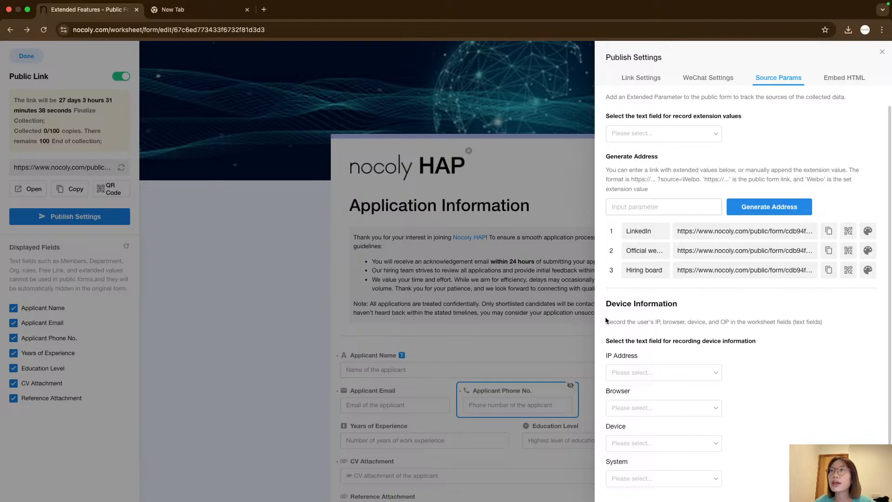
pyautogui.moveTo(606, 303); pyautogui.dragTo(736, 317)
pyautogui.click(747, 325)
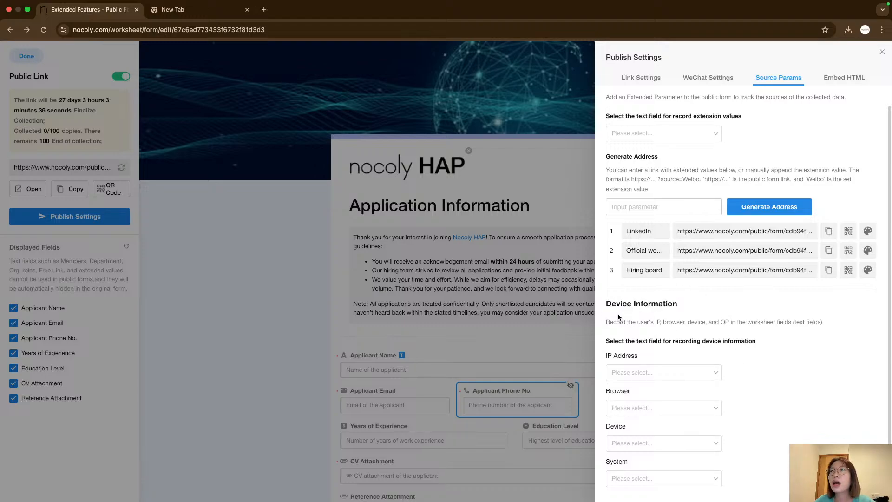
pyautogui.moveTo(609, 306); pyautogui.dragTo(684, 309)
pyautogui.click(694, 316)
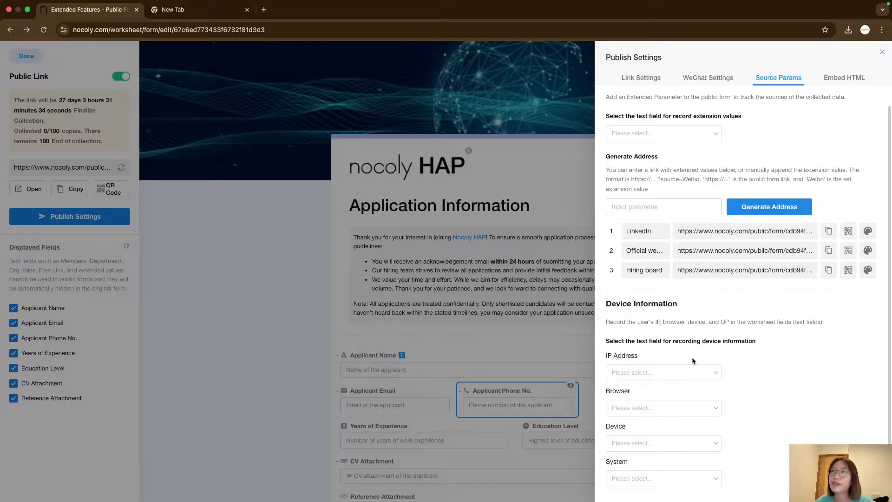
pyautogui.click(668, 372)
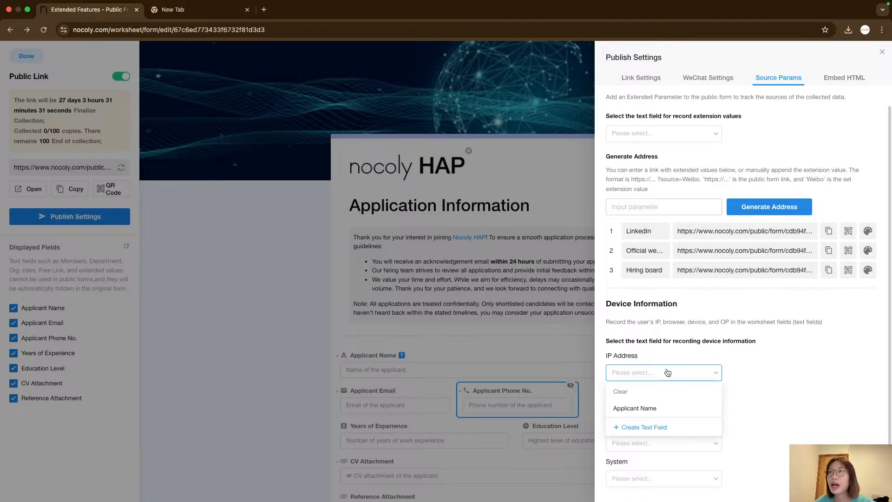
pyautogui.click(658, 425)
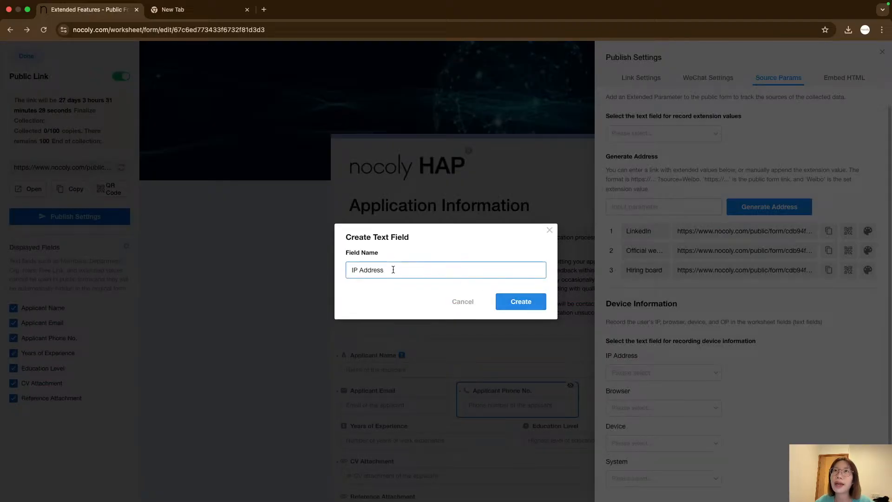
pyautogui.click(394, 293)
pyautogui.click(521, 300)
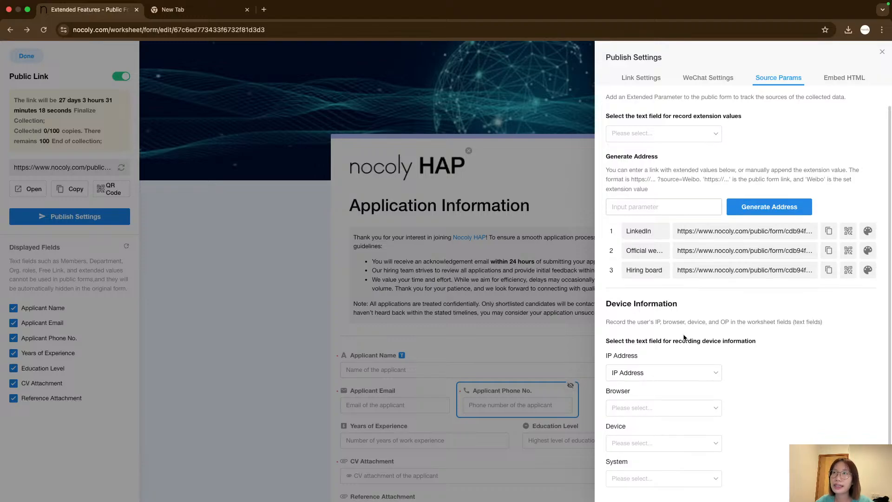
# Record the submitter's browser into a newly created text field named Browser.
pyautogui.click(640, 408)
pyautogui.click(643, 463)
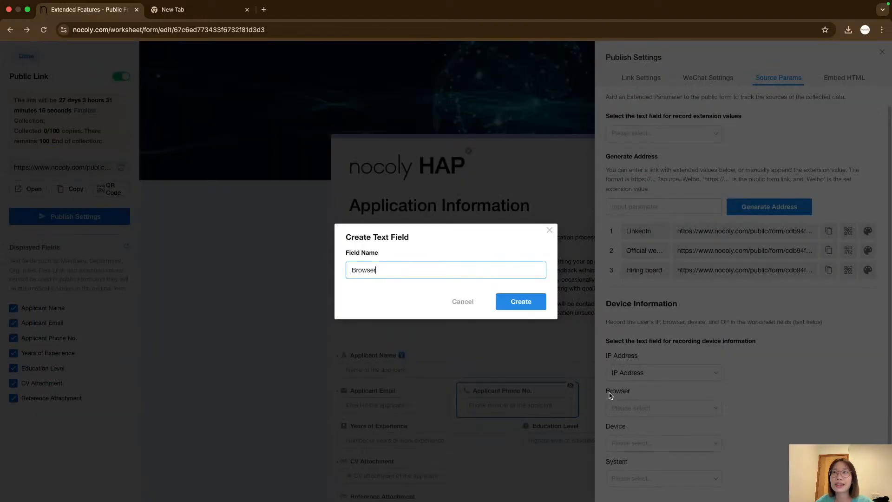
pyautogui.click(520, 302)
# Record the device and the operating system into newly created text fields named Device and System.
pyautogui.click(664, 444)
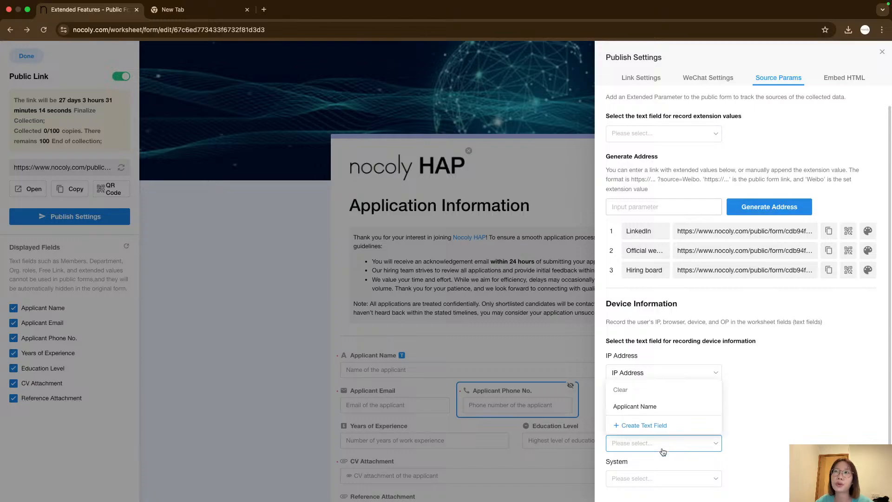
pyautogui.click(652, 430)
pyautogui.click(538, 309)
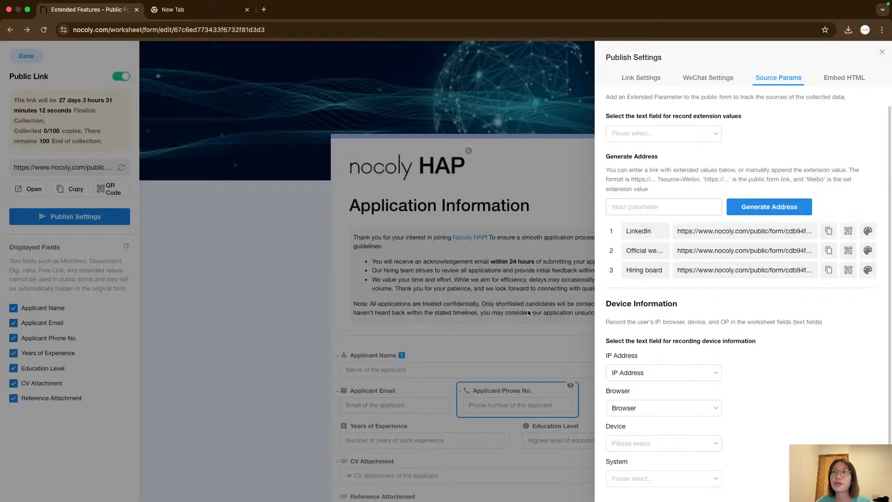
pyautogui.click(655, 476)
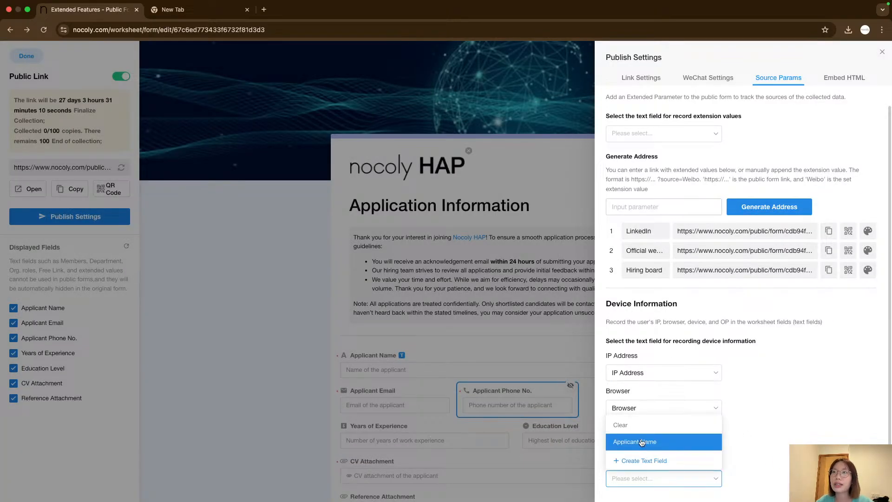
pyautogui.click(647, 458)
pyautogui.click(521, 308)
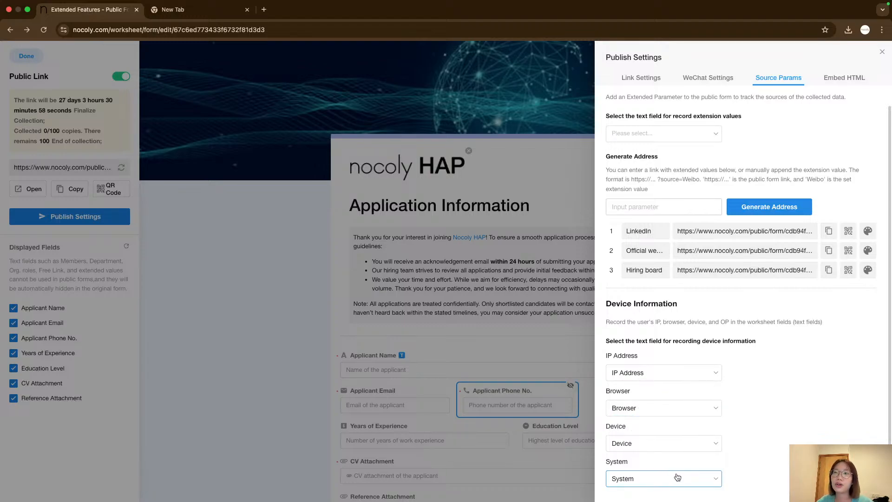
pyautogui.doubleClick(616, 460)
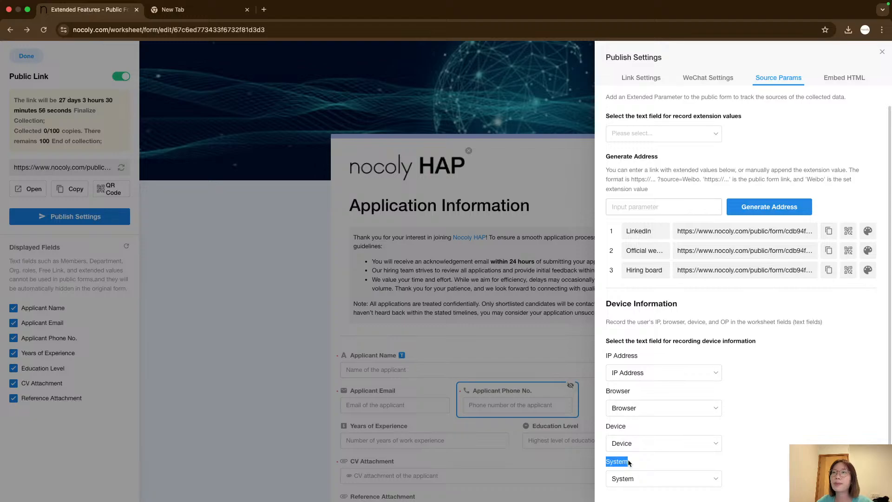
pyautogui.click(627, 463)
pyautogui.doubleClick(624, 462)
pyautogui.click(656, 463)
pyautogui.scroll(1, 766, 165)
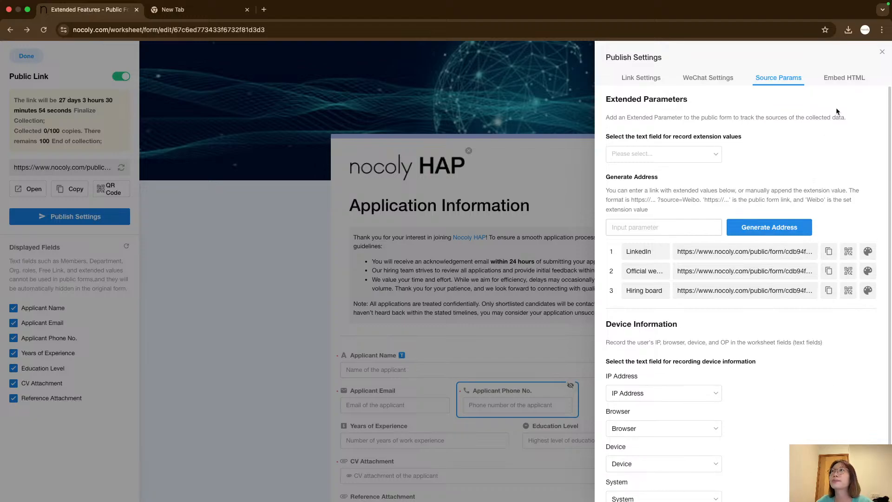
# Examine the form's iframe embed code in the Embed HTML settings, then close the publish settings.
pyautogui.click(845, 84)
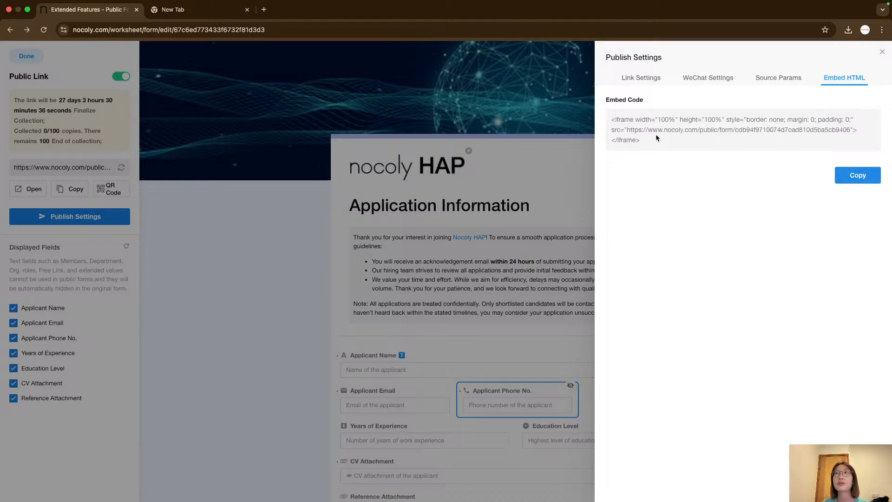
pyautogui.moveTo(655, 140); pyautogui.dragTo(613, 125)
pyautogui.click(656, 171)
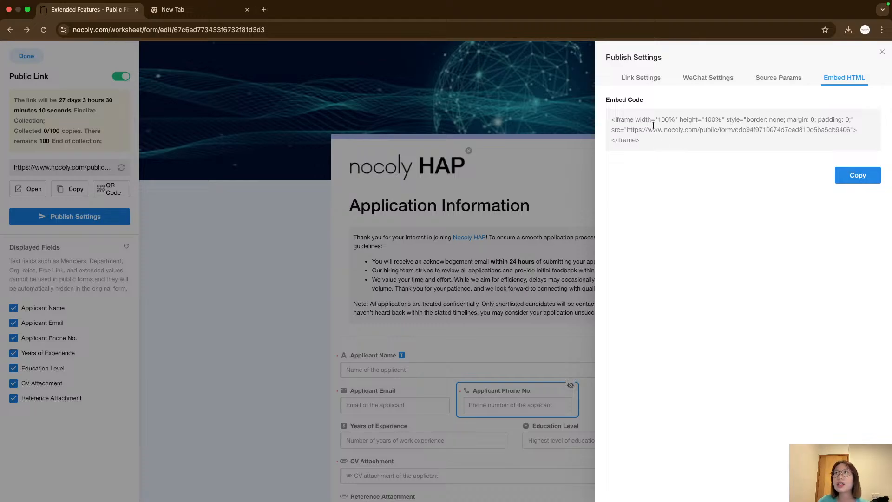
pyautogui.moveTo(640, 140); pyautogui.dragTo(611, 118)
pyautogui.click(685, 165)
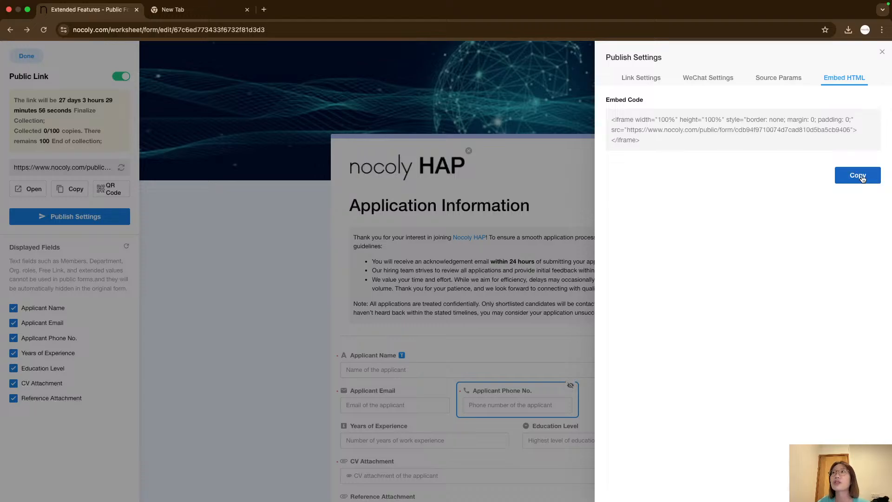
pyautogui.click(882, 51)
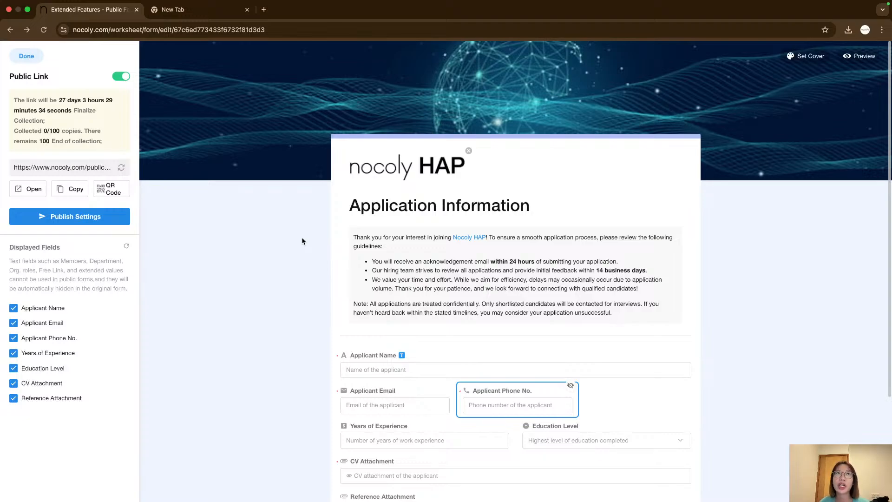
# Leave the public form settings and review the new IP Address, Browser, Device and System fields in the form design.
pyautogui.click(26, 56)
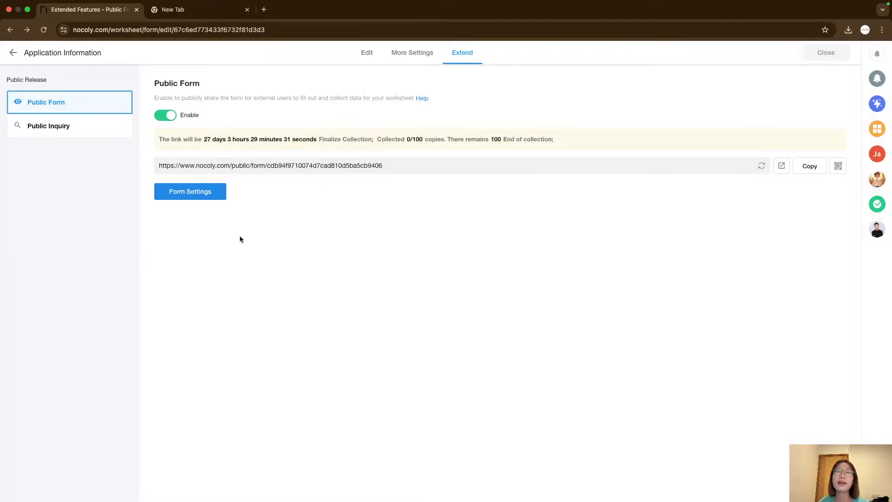
pyautogui.rightClick(448, 303)
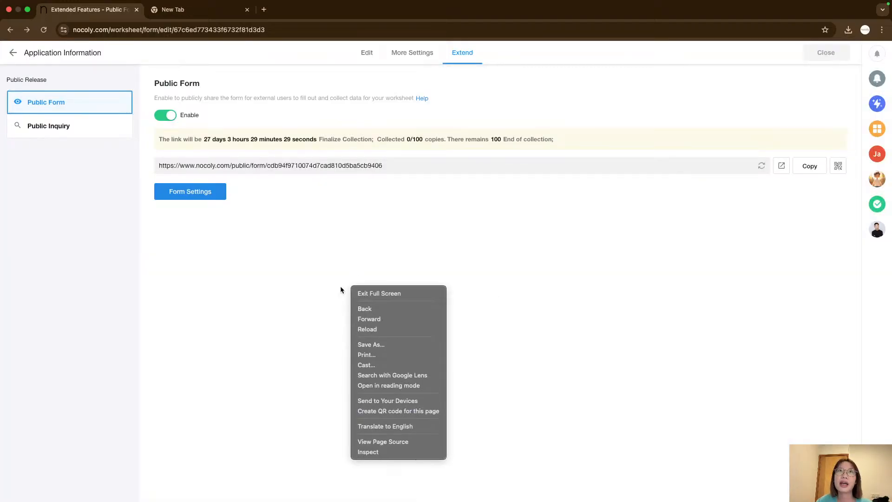
pyautogui.click(365, 52)
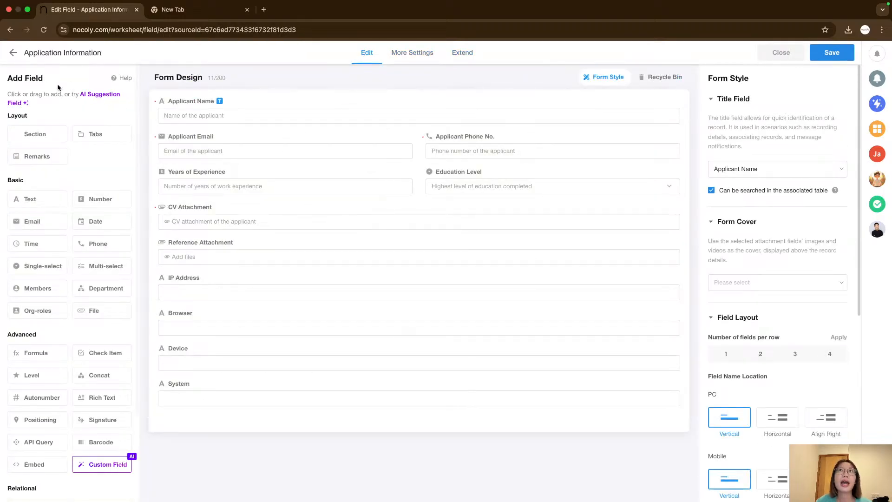
pyautogui.click(13, 53)
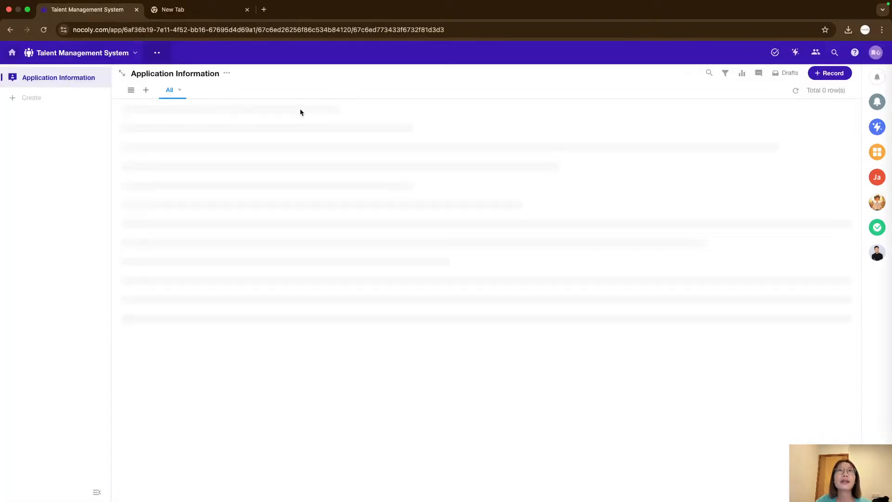
# Return to the public form's settings page and open the public form link in a new tab.
pyautogui.click(227, 73)
pyautogui.click(245, 88)
pyautogui.click(459, 59)
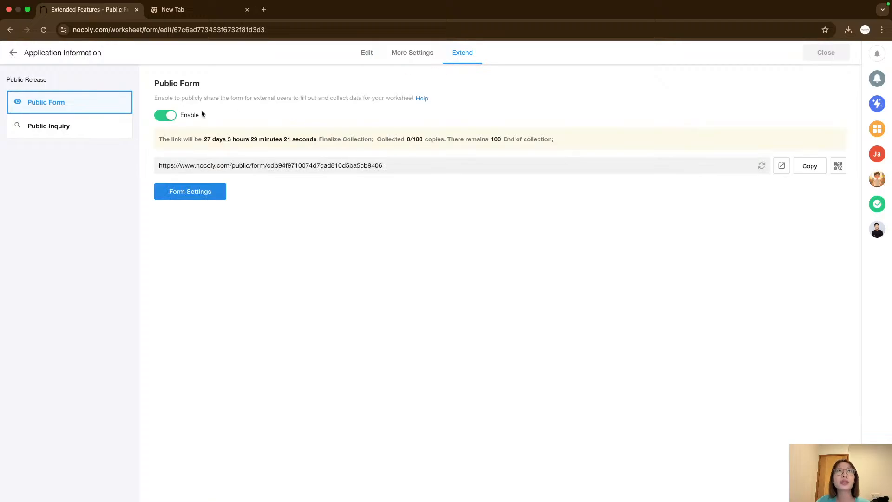
pyautogui.click(784, 171)
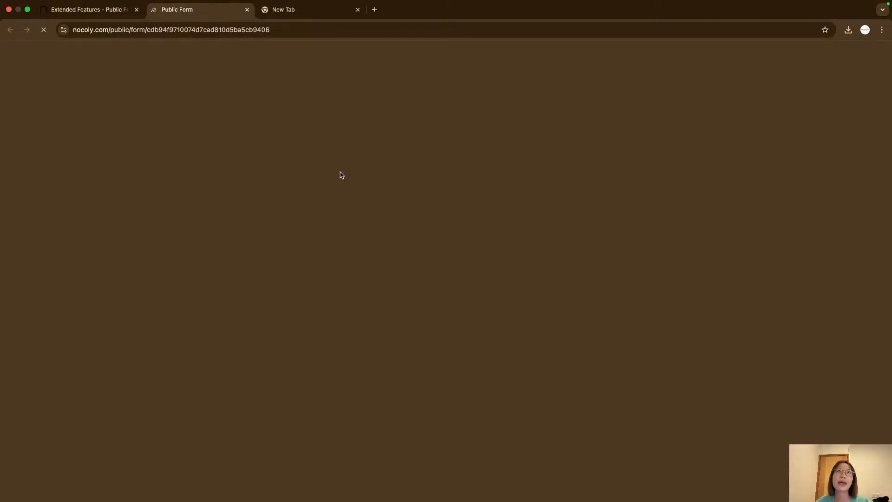
pyautogui.scroll(-3, 361, 215)
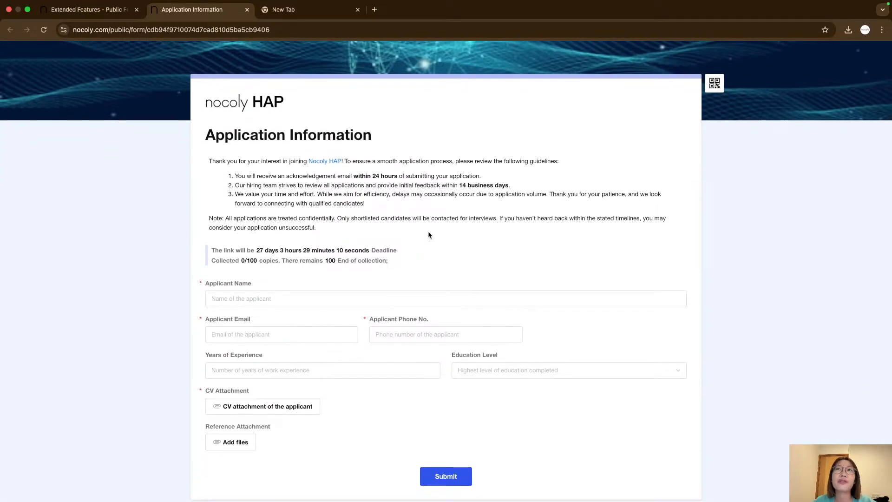
# Examine the deadline countdown and collection counter shown on the public form.
pyautogui.tripleClick(428, 229)
pyautogui.click(434, 242)
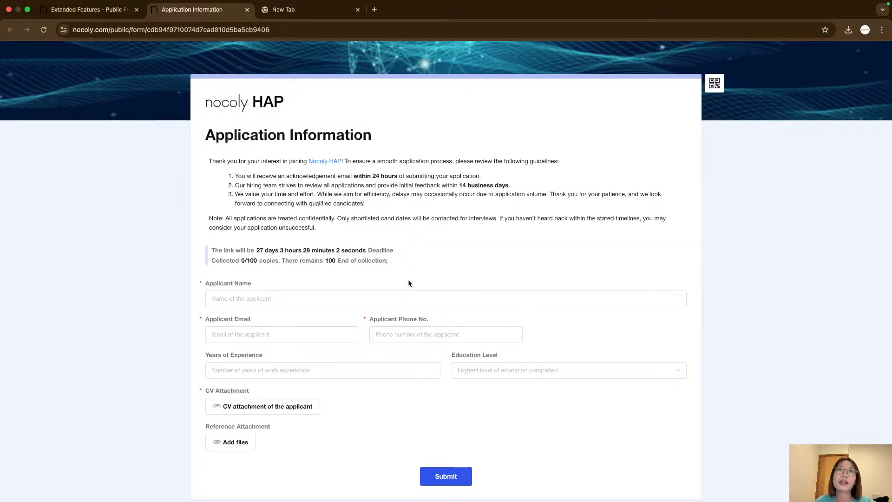
pyautogui.doubleClick(383, 259)
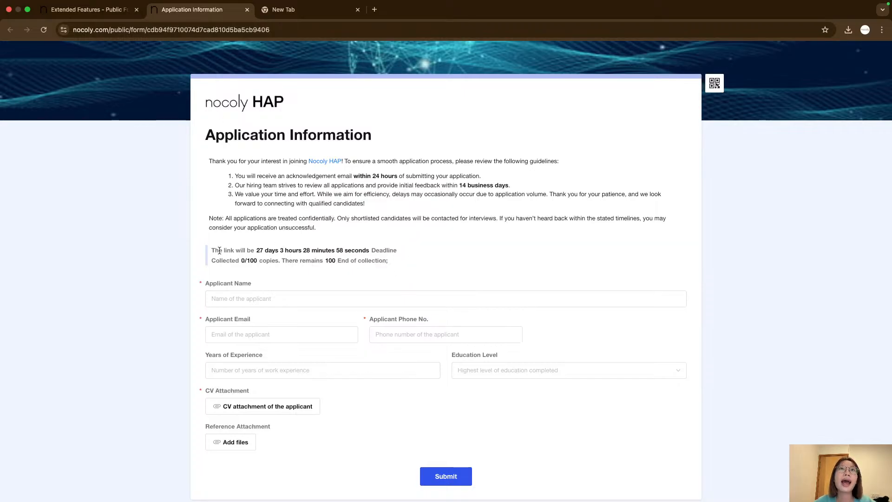
pyautogui.moveTo(212, 250); pyautogui.dragTo(400, 253)
pyautogui.click(411, 253)
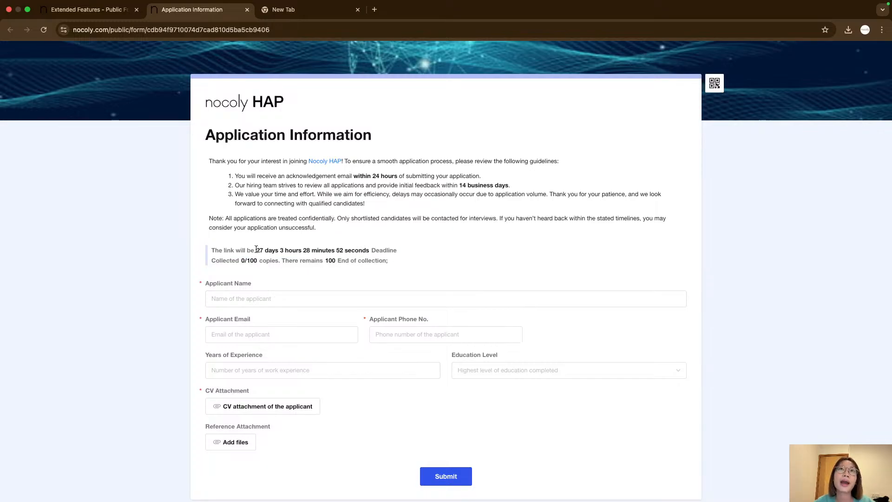
pyautogui.moveTo(256, 250); pyautogui.dragTo(280, 249)
pyautogui.click(286, 250)
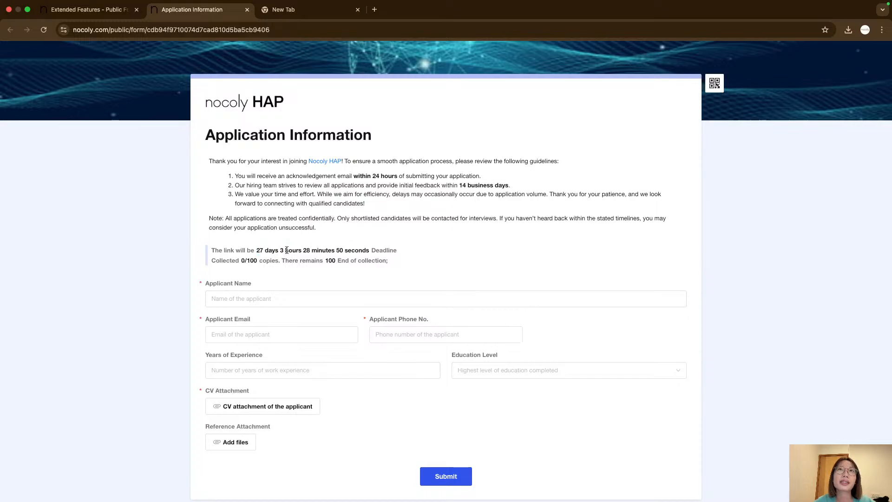
pyautogui.doubleClick(270, 250)
pyautogui.click(260, 251)
pyautogui.moveTo(241, 261); pyautogui.dragTo(336, 263)
pyautogui.click(337, 265)
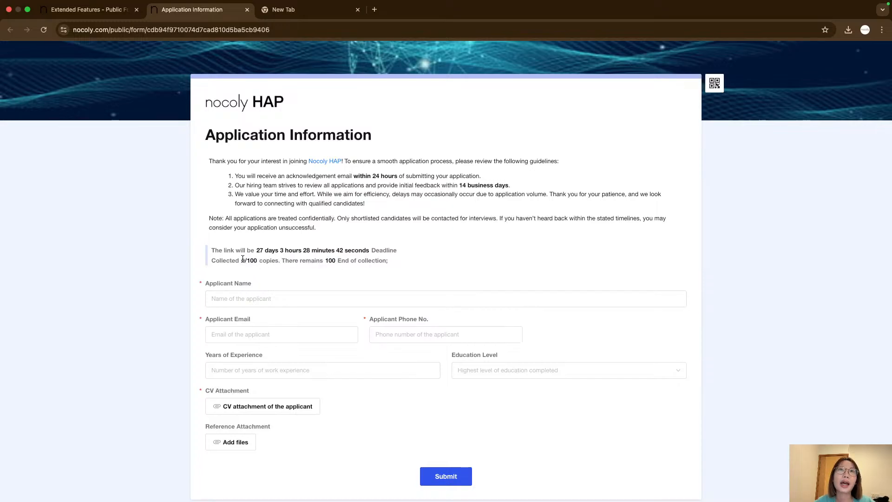
pyautogui.moveTo(242, 260); pyautogui.dragTo(332, 261)
pyautogui.click(315, 262)
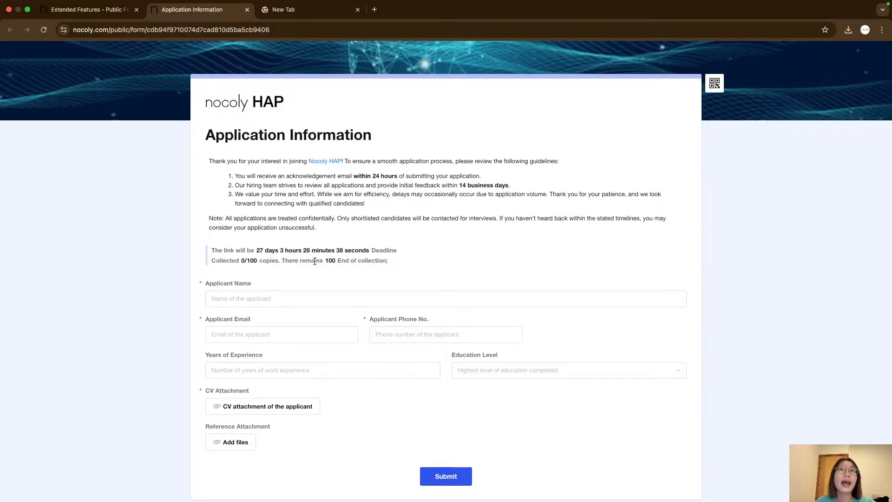
# Fill in a test applicant's name and e-mail address on the public form.
pyautogui.click(275, 295)
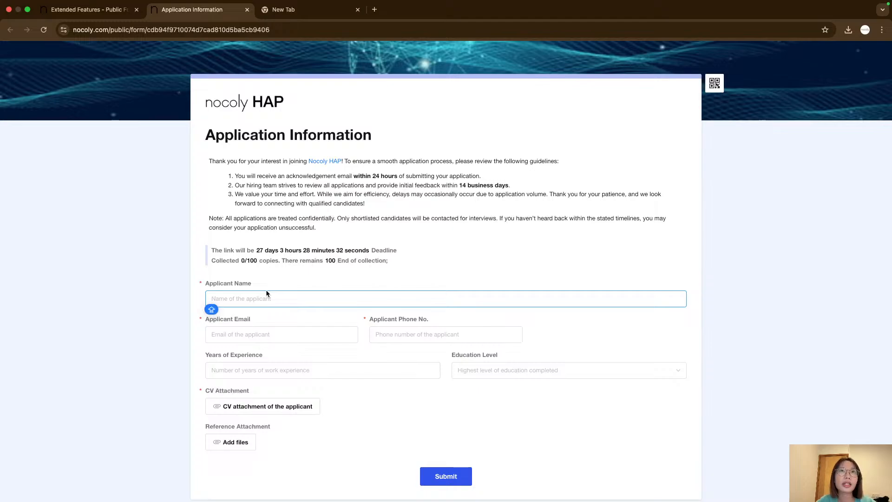
pyautogui.write('Jim')
pyautogui.click(251, 334)
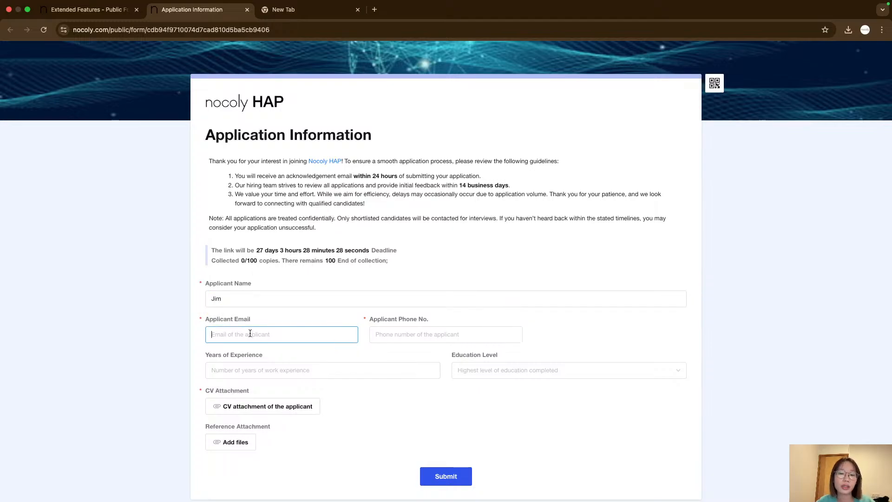
pyautogui.write('dsfskljfkshf@')
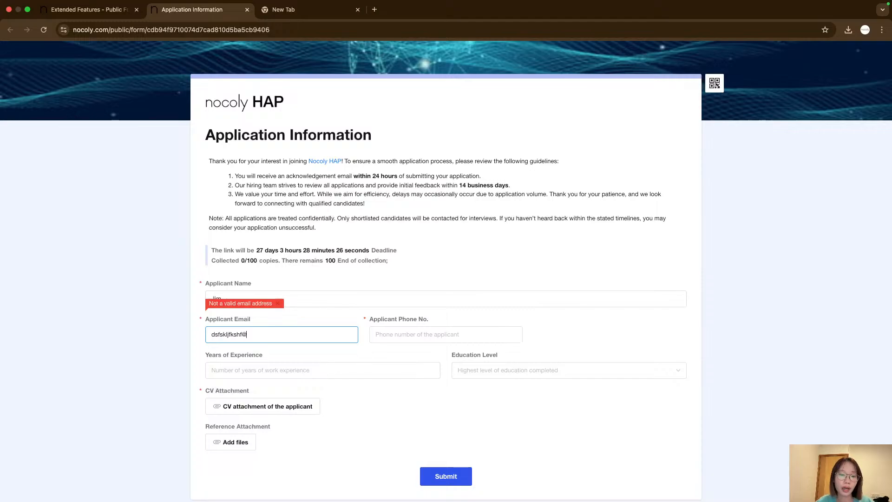
pyautogui.write('gmail.c')
pyautogui.press('BackSpace')
pyautogui.write('.co')
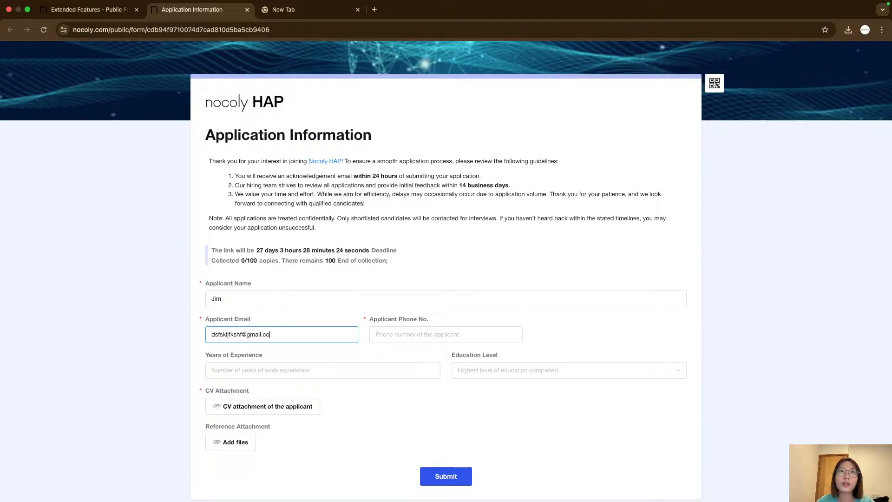
pyautogui.click(397, 332)
pyautogui.write('77')
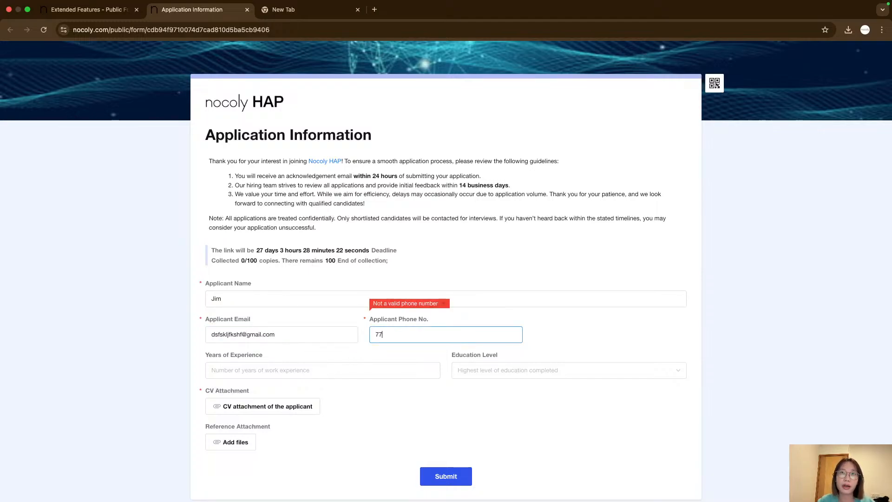
pyautogui.write('287489')
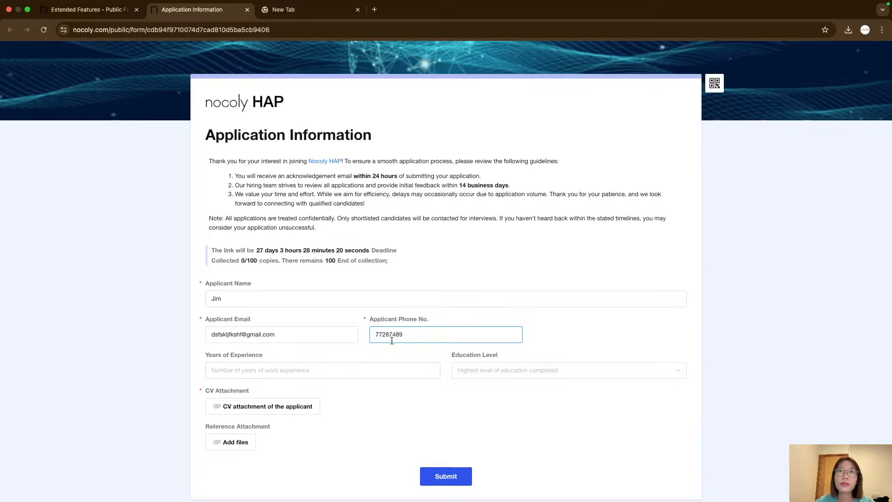
pyautogui.press('super+a')
pyautogui.press('BackSpace')
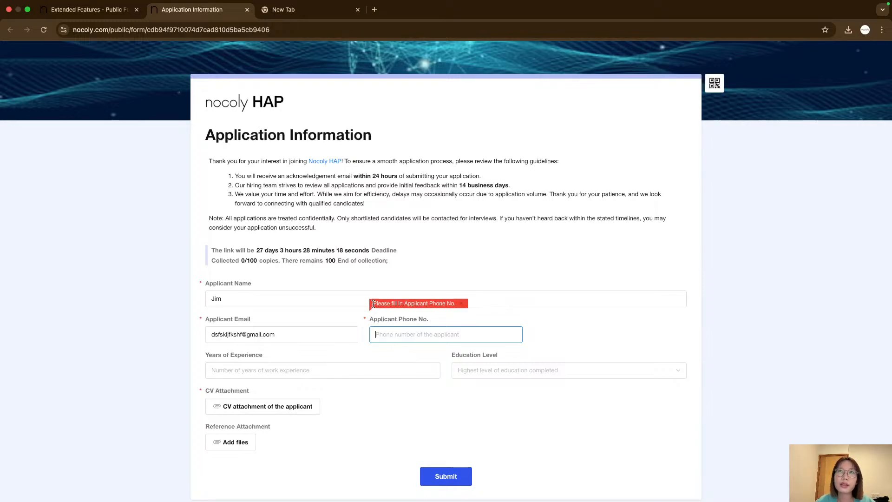
# Enter a test phone number in the applicant phone field.
pyautogui.moveTo(456, 303); pyautogui.dragTo(374, 303)
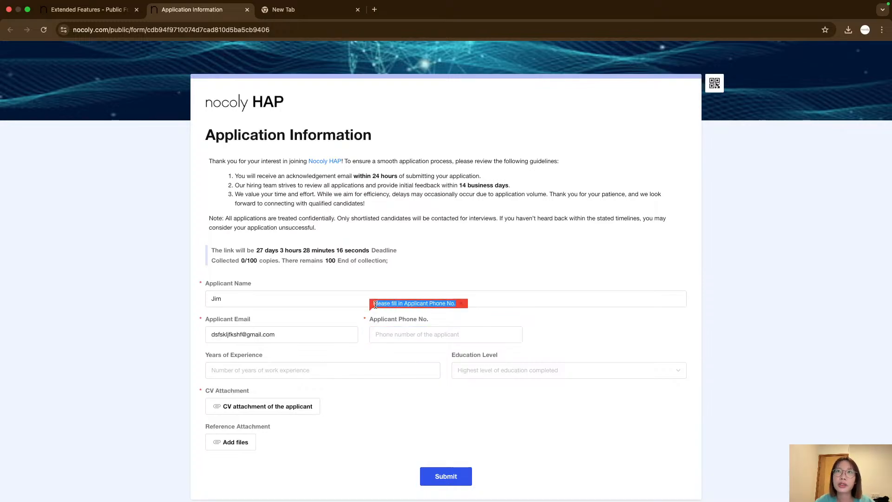
pyautogui.click(397, 316)
pyautogui.click(395, 338)
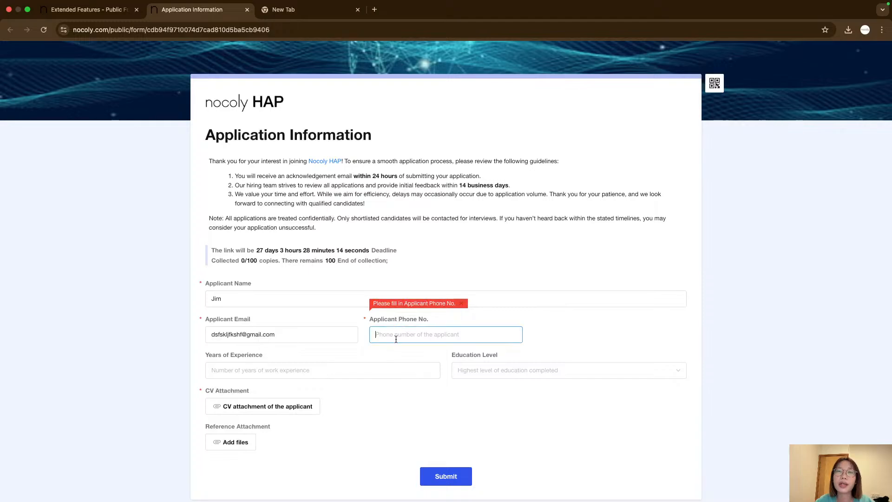
pyautogui.write('123444')
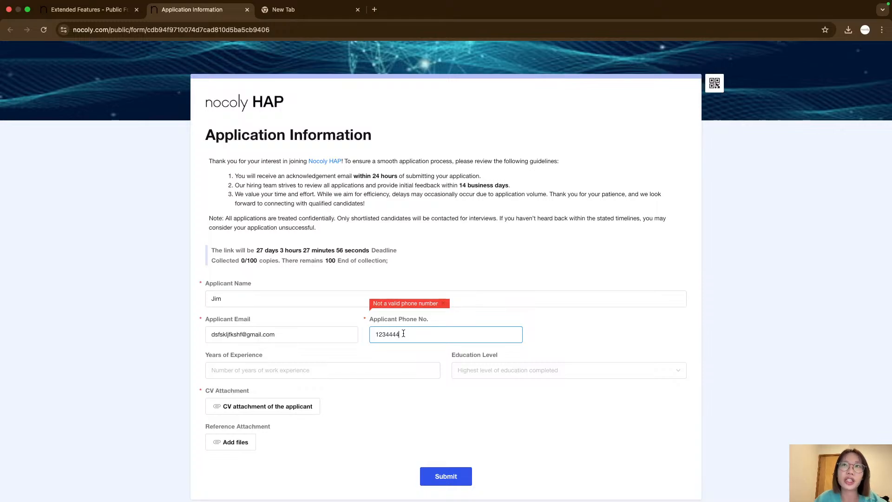
pyautogui.write('4')
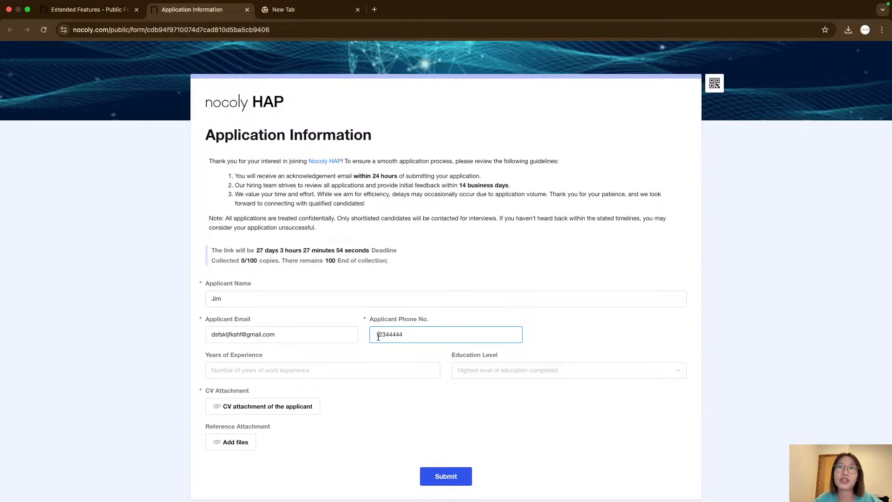
# Enter 1 as years of experience and choose Bachelor's Degree as the education level on the public form.
pyautogui.doubleClick(396, 332)
pyautogui.click(329, 356)
pyautogui.click(295, 365)
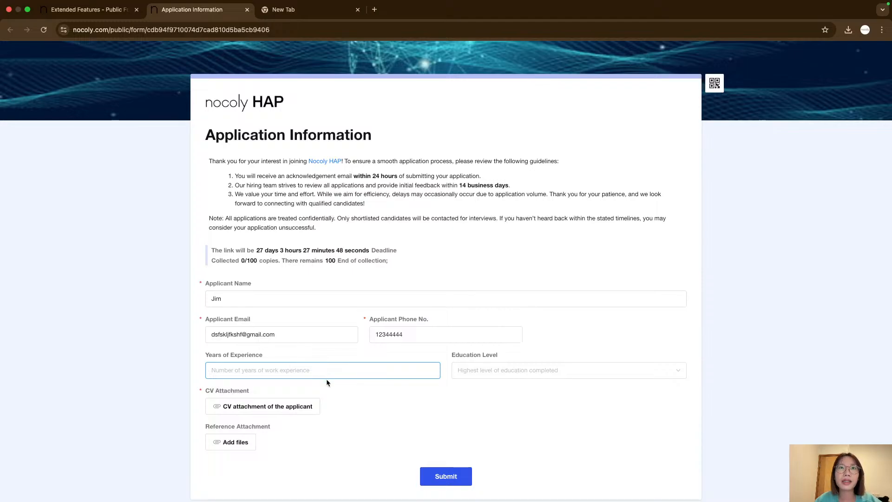
pyautogui.write('1')
pyautogui.click(391, 403)
pyautogui.click(467, 370)
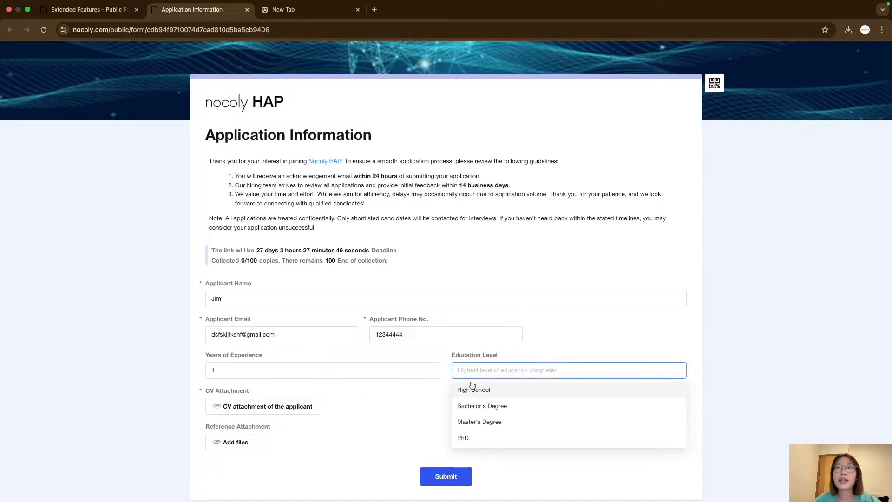
pyautogui.click(473, 407)
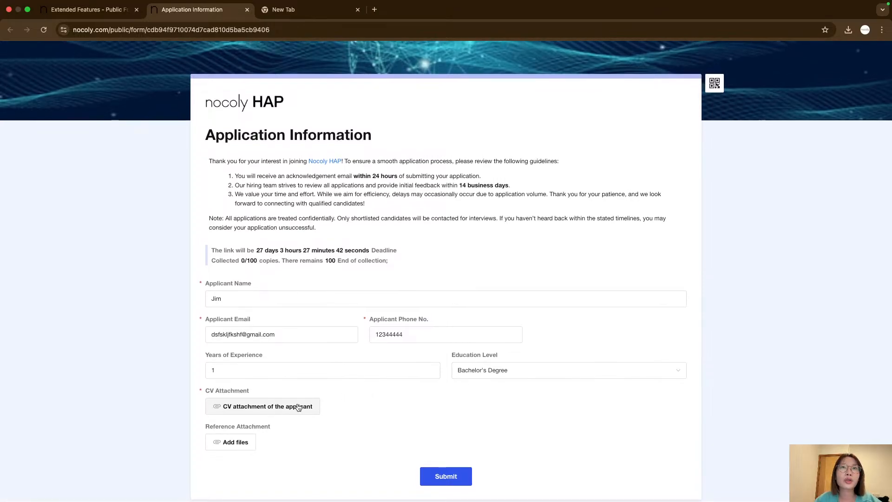
# Attach resume.jpg from the desktop as the applicant's CV attachment and confirm the upload.
pyautogui.click(296, 407)
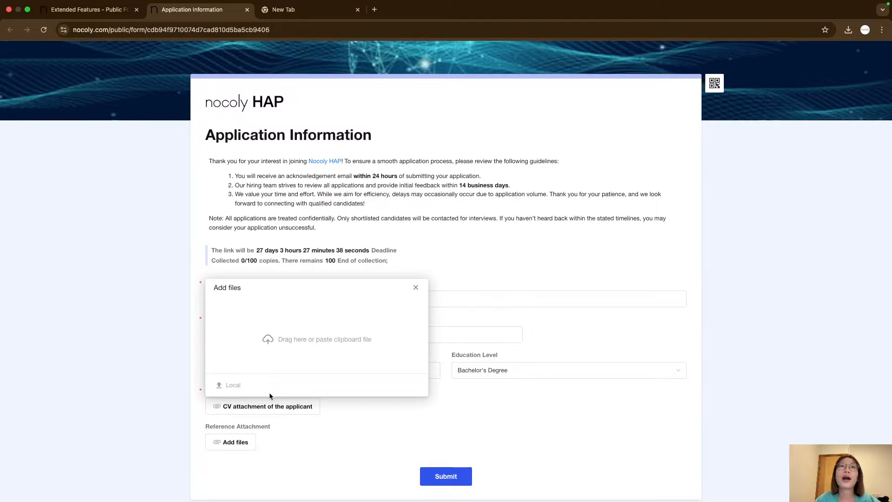
pyautogui.hscroll(-3, 331, 361)
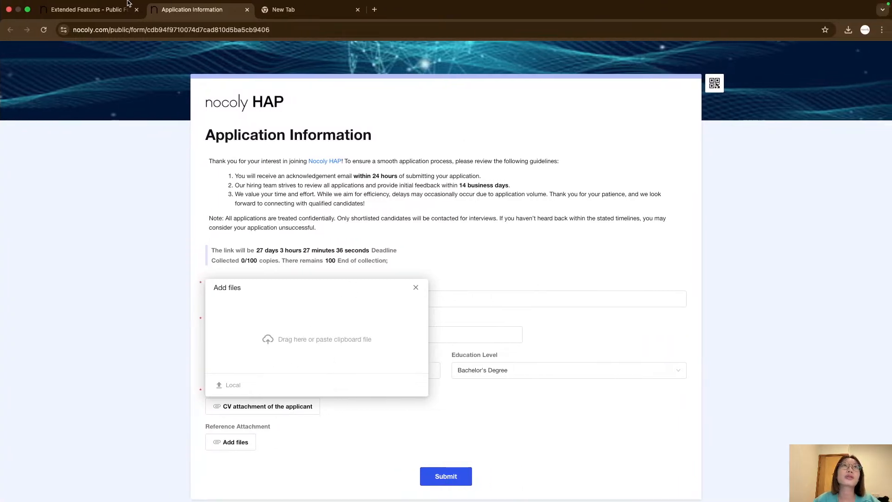
pyautogui.click(27, 10)
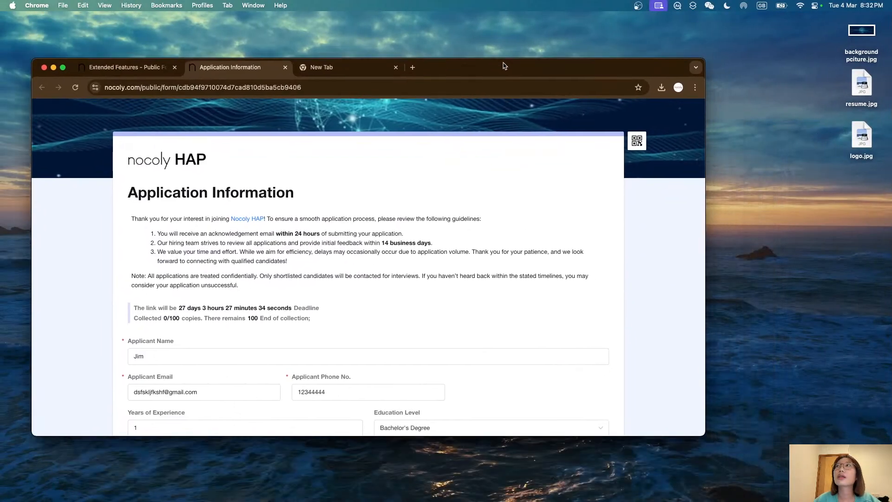
pyautogui.moveTo(861, 83); pyautogui.dragTo(269, 367)
pyautogui.scroll(-3, 396, 356)
pyautogui.click(312, 324)
pyautogui.click(316, 321)
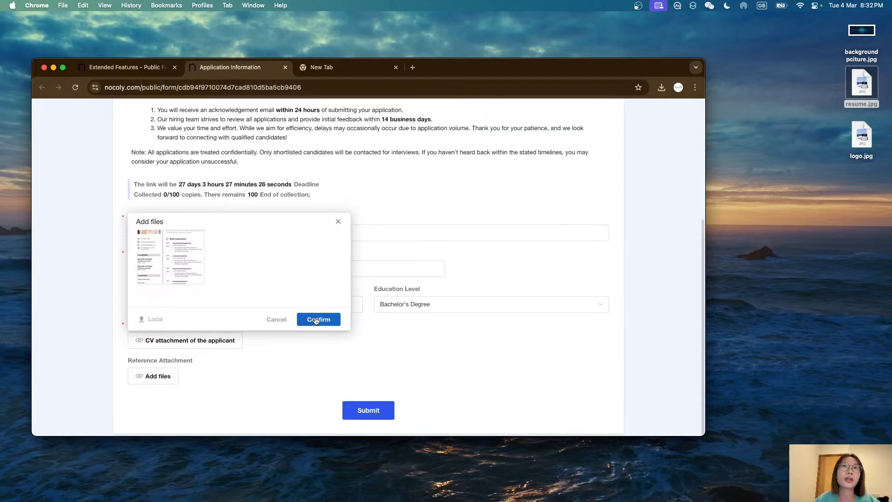
# Submit the completed application through the public form.
pyautogui.scroll(-3, 316, 326)
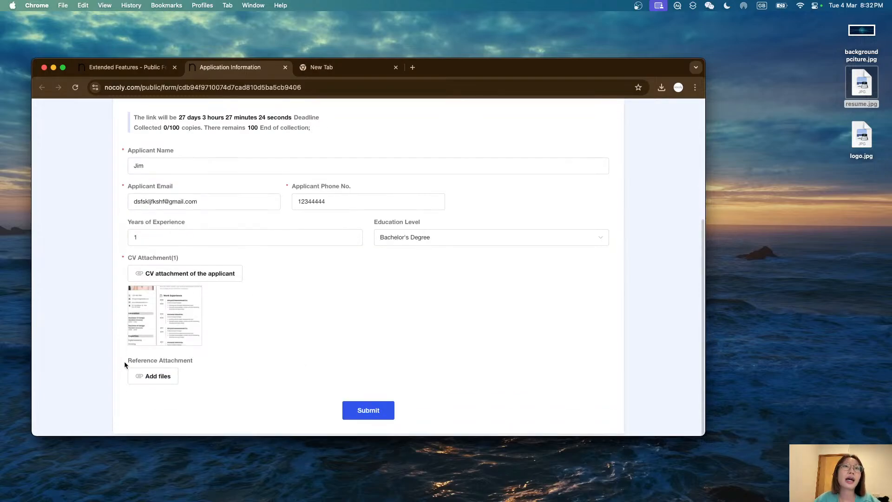
pyautogui.moveTo(124, 361); pyautogui.dragTo(233, 360)
pyautogui.click(167, 362)
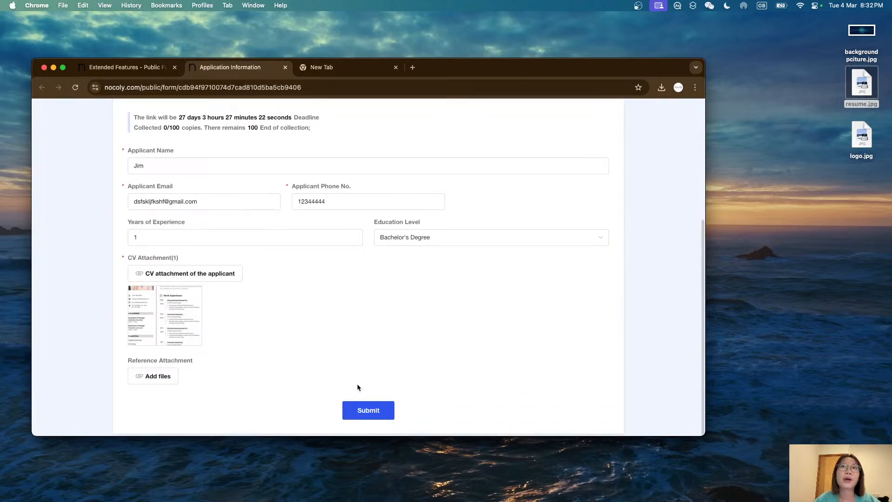
pyautogui.click(365, 412)
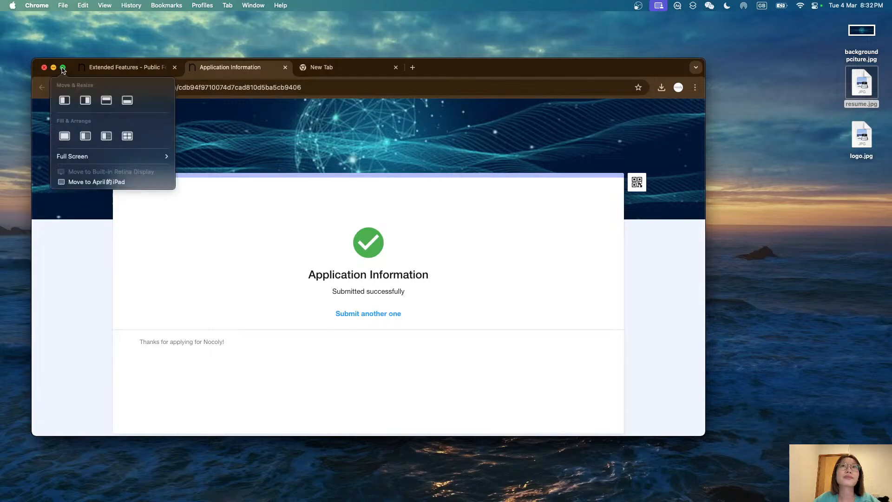
# Examine the submission confirmation page and its thank-you message.
pyautogui.click(63, 69)
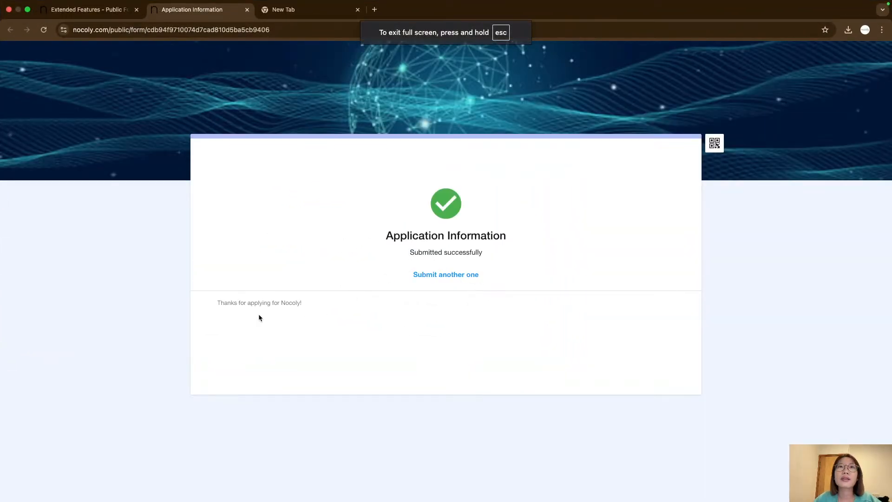
pyautogui.moveTo(218, 303); pyautogui.dragTo(311, 303)
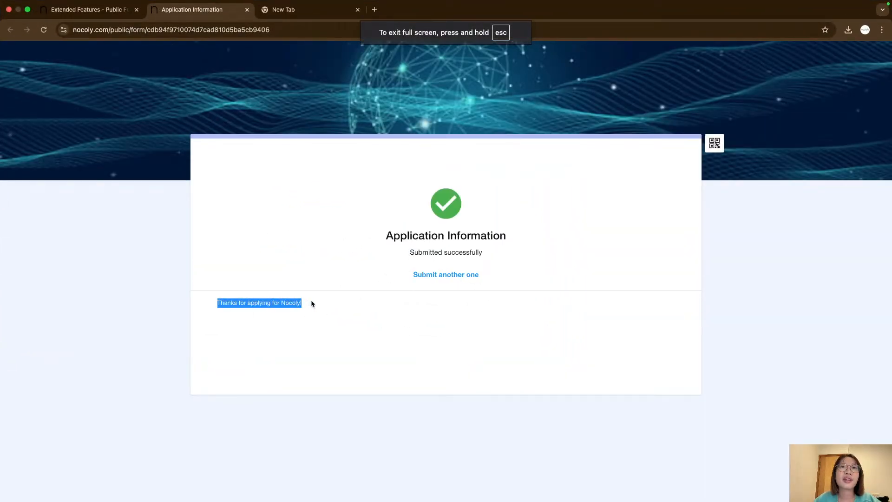
pyautogui.click(246, 304)
pyautogui.moveTo(222, 302); pyautogui.dragTo(355, 313)
pyautogui.click(355, 313)
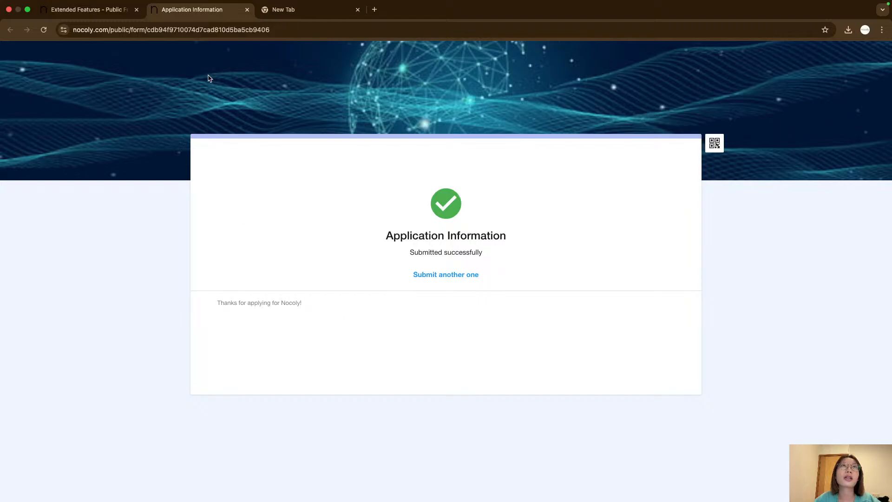
# Open the public form's publish settings to review the receipt message after submission, then save and leave the form settings.
pyautogui.click(77, 9)
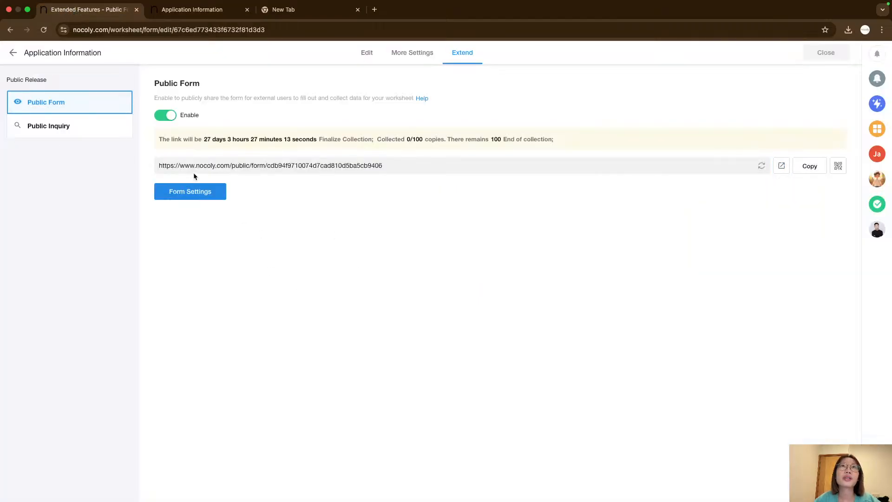
pyautogui.click(193, 197)
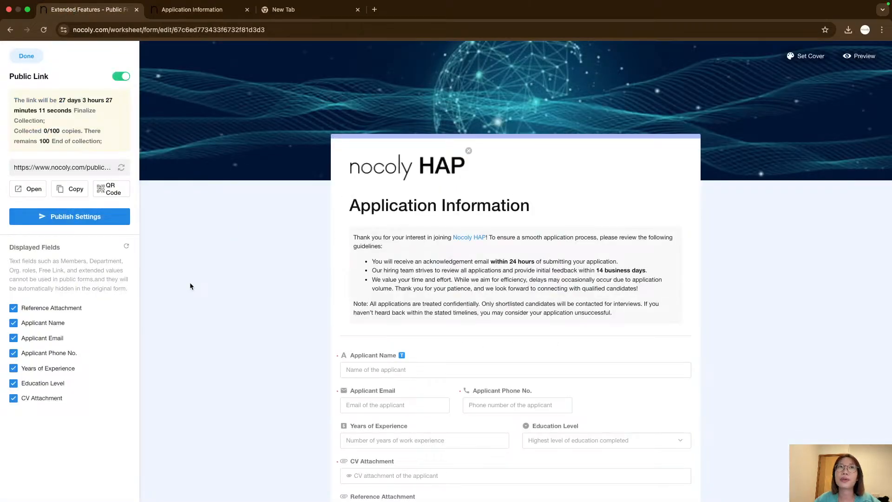
pyautogui.click(52, 222)
pyautogui.click(709, 433)
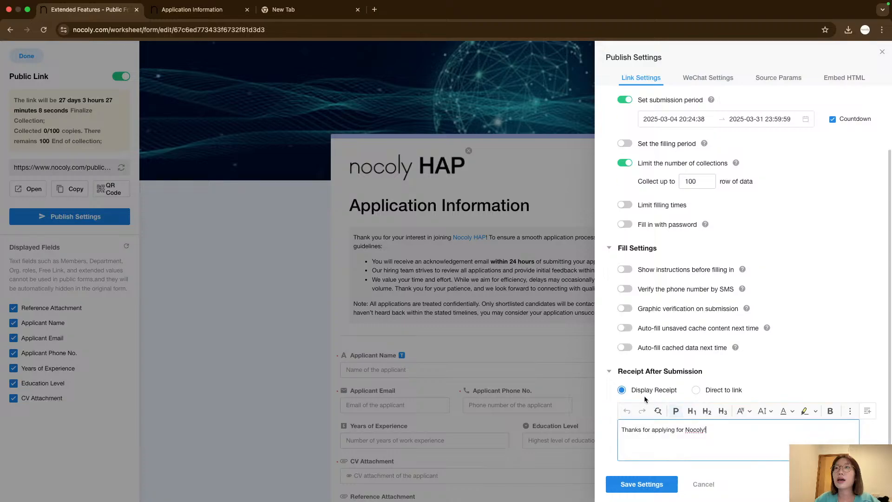
pyautogui.tripleClick(662, 429)
pyautogui.click(608, 428)
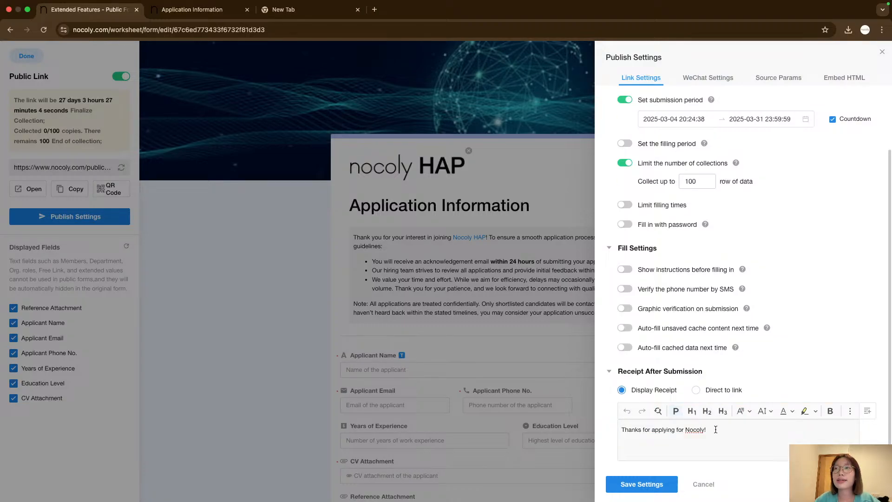
pyautogui.moveTo(642, 429); pyautogui.dragTo(705, 429)
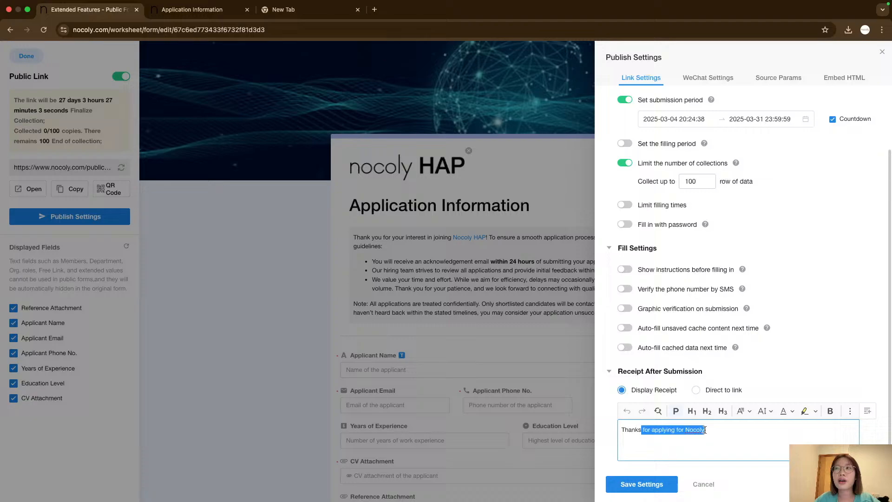
pyautogui.click(604, 437)
pyautogui.click(219, 291)
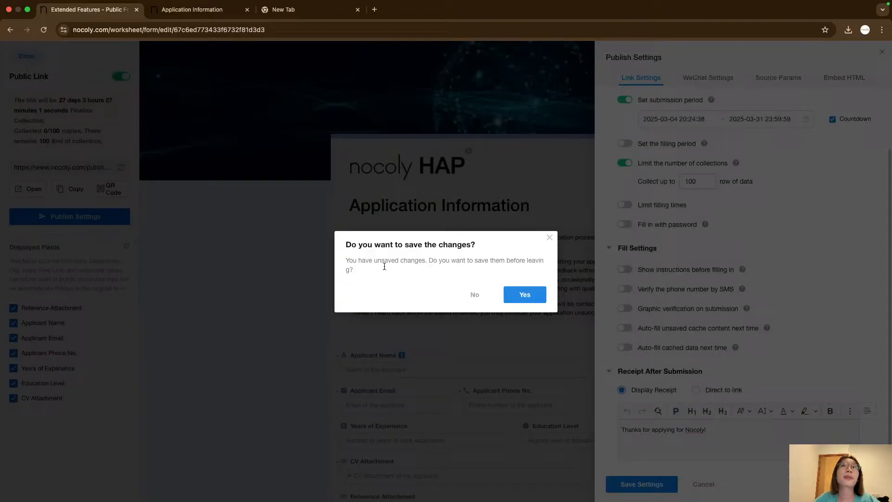
pyautogui.click(525, 297)
pyautogui.click(27, 57)
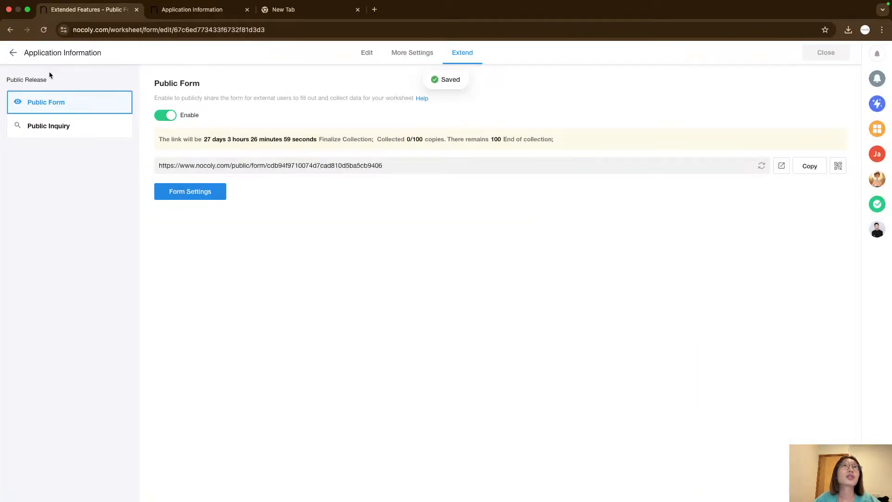
# Return from the public form settings to the Application Information worksheet.
pyautogui.click(207, 18)
pyautogui.moveTo(387, 235); pyautogui.dragTo(493, 236)
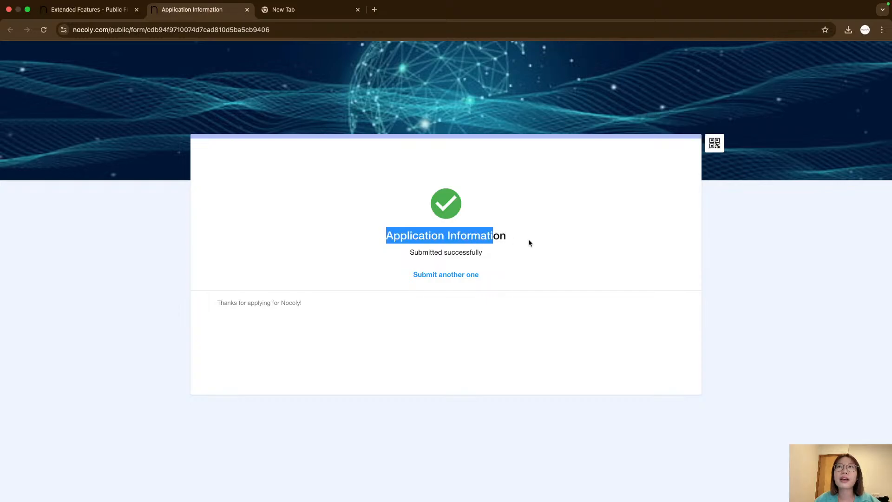
pyautogui.click(528, 242)
pyautogui.click(93, 10)
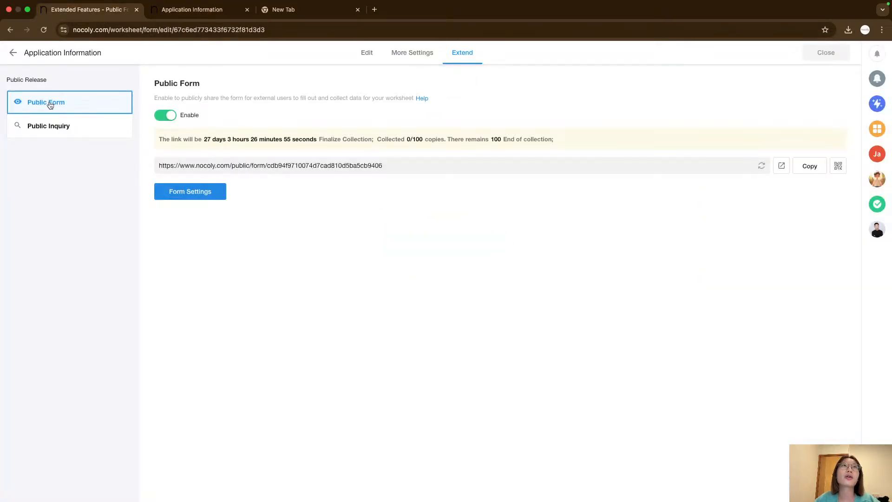
pyautogui.click(14, 53)
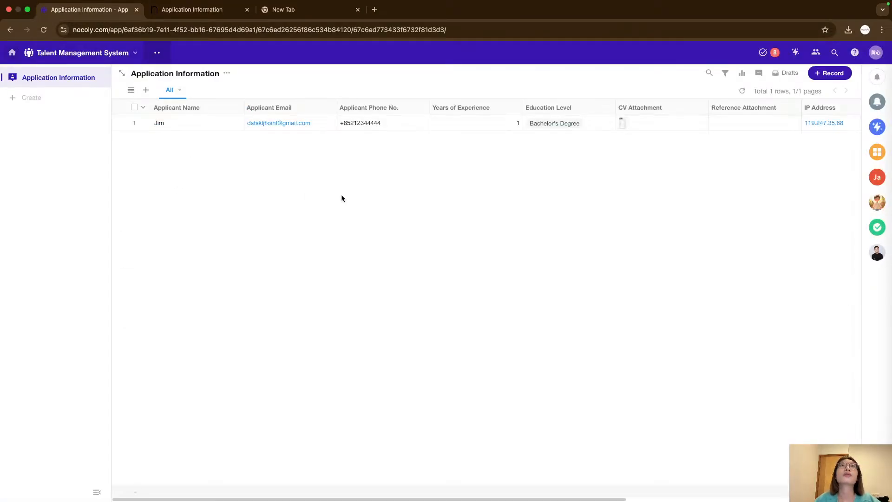
# Refresh the worksheet's record list to load the new submission.
pyautogui.click(742, 91)
pyautogui.rightClick(296, 180)
pyautogui.rightClick(196, 172)
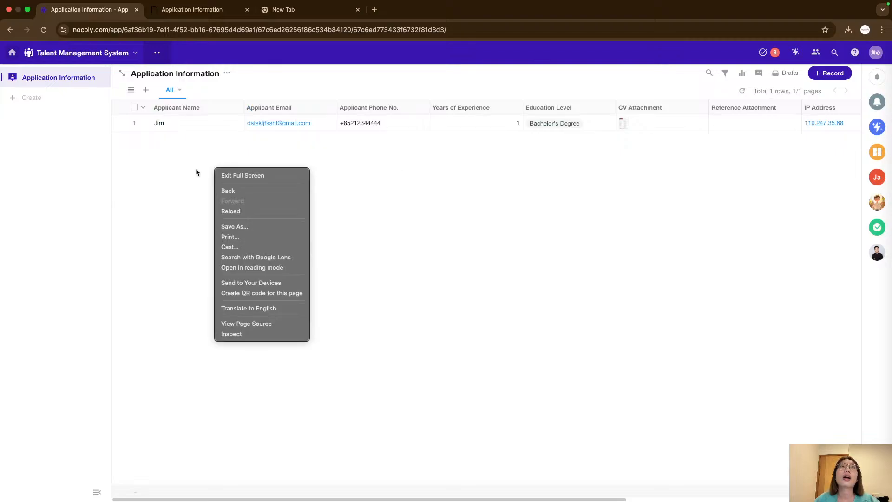
pyautogui.rightClick(145, 171)
pyautogui.click(145, 170)
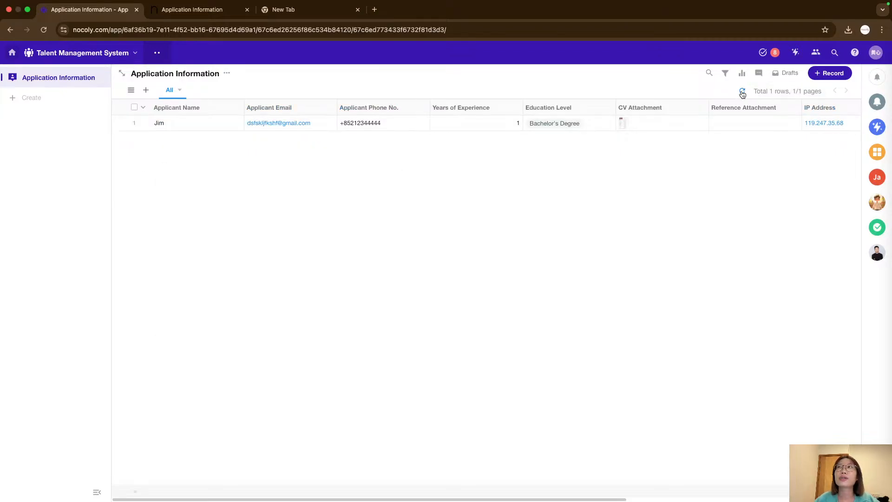
pyautogui.click(742, 92)
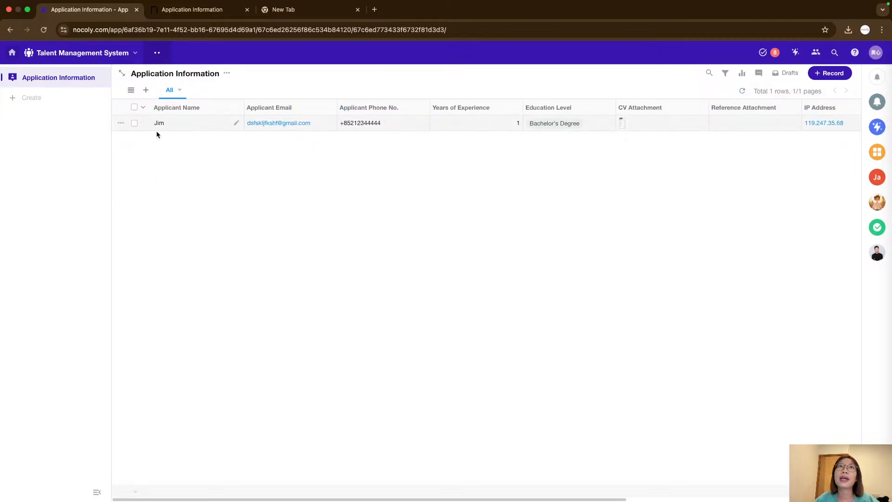
# Open the submitted applicant record and scroll through its details.
pyautogui.click(190, 122)
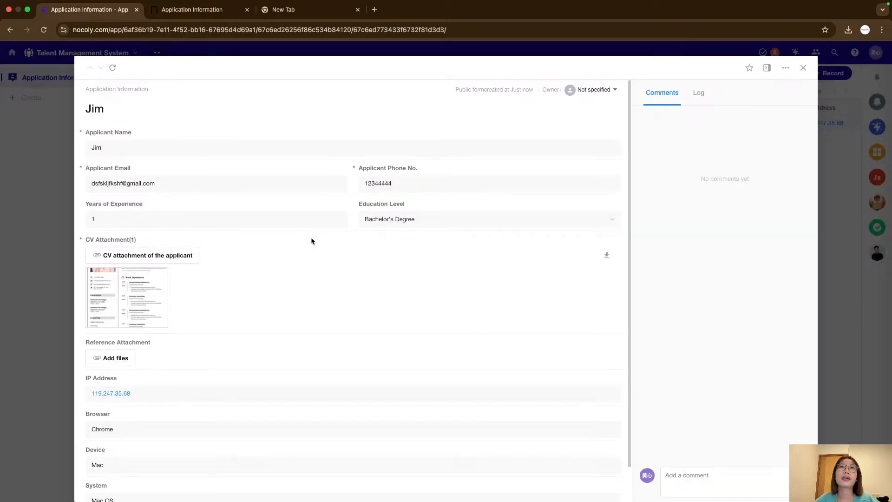
pyautogui.scroll(-1, 310, 242)
pyautogui.scroll(1, 260, 258)
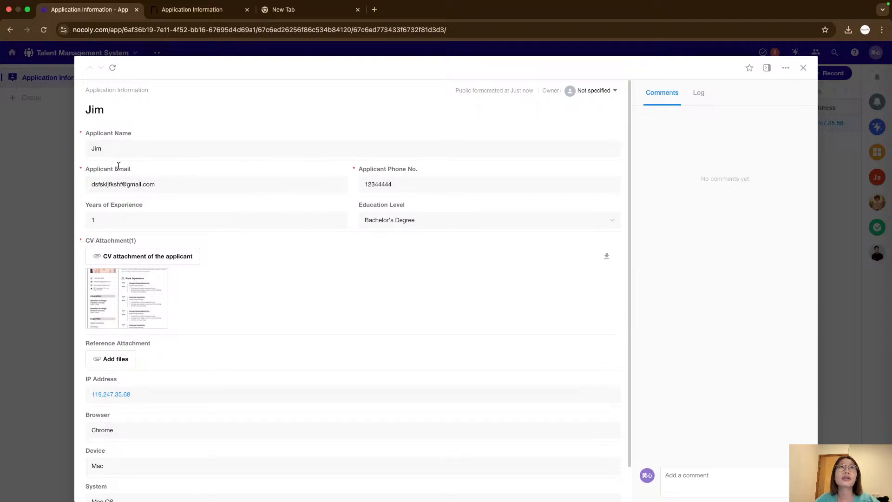
pyautogui.scroll(-1, 216, 217)
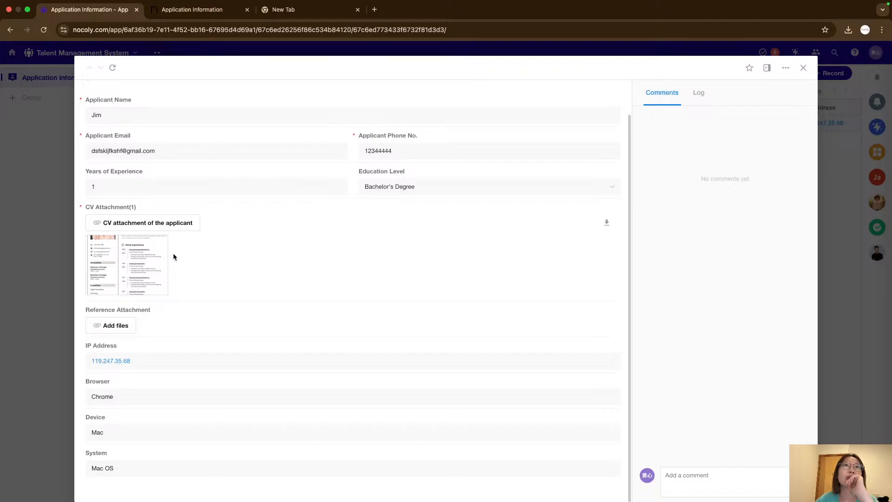
# Preview the record's attached CV image and review its IP address, browser, device and system fields.
pyautogui.click(145, 257)
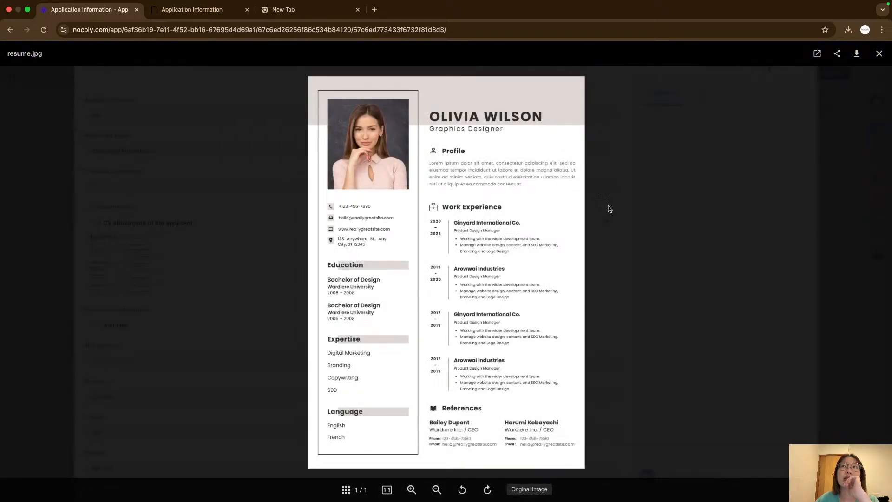
pyautogui.click(758, 270)
pyautogui.click(145, 264)
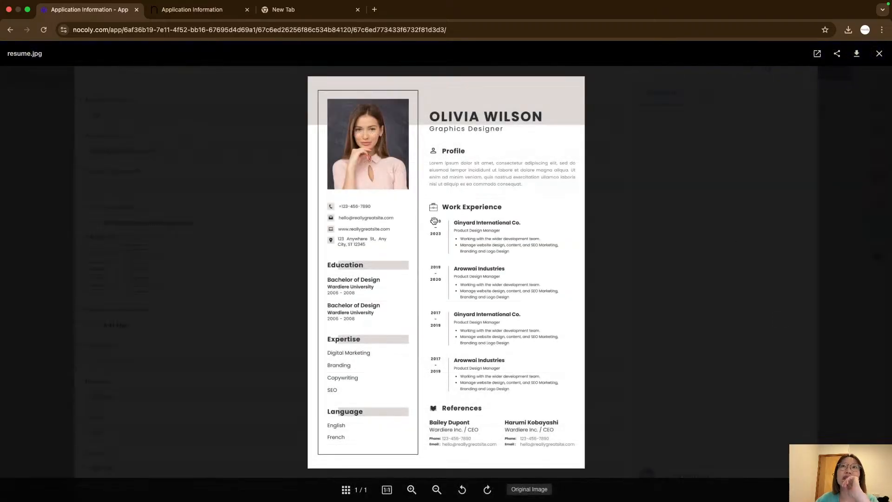
pyautogui.click(724, 270)
pyautogui.click(139, 260)
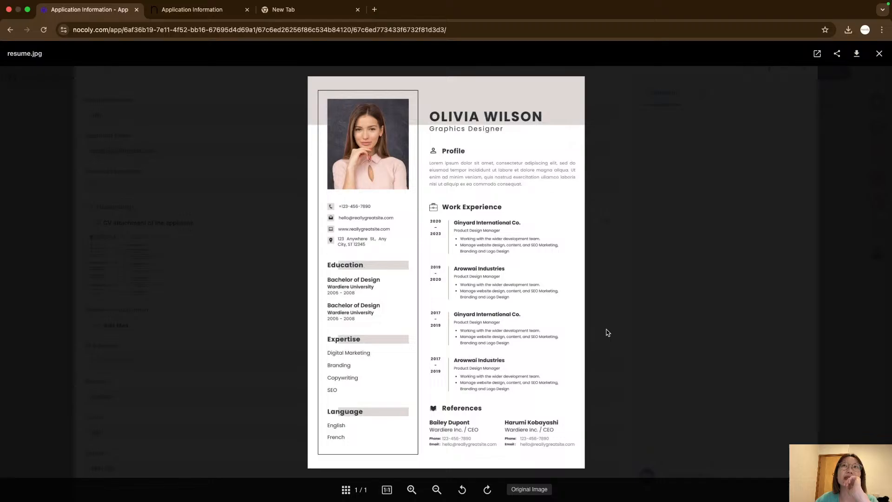
pyautogui.click(591, 303)
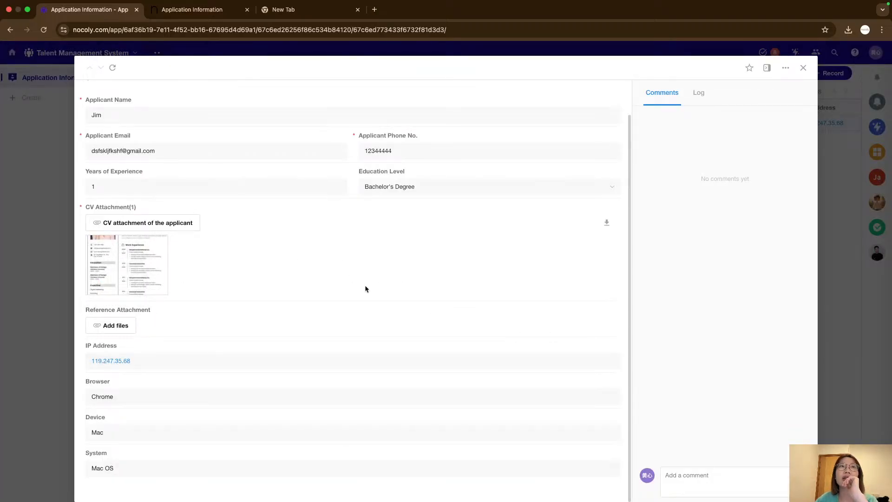
pyautogui.click(127, 265)
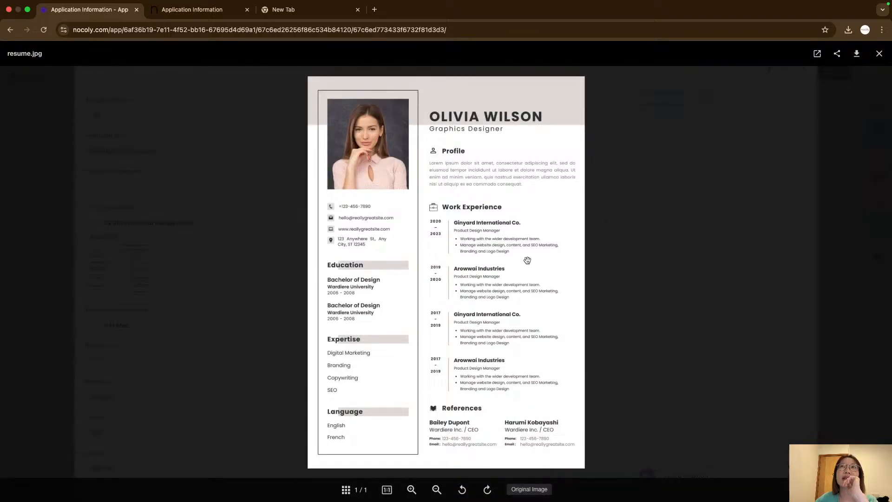
pyautogui.press('Escape')
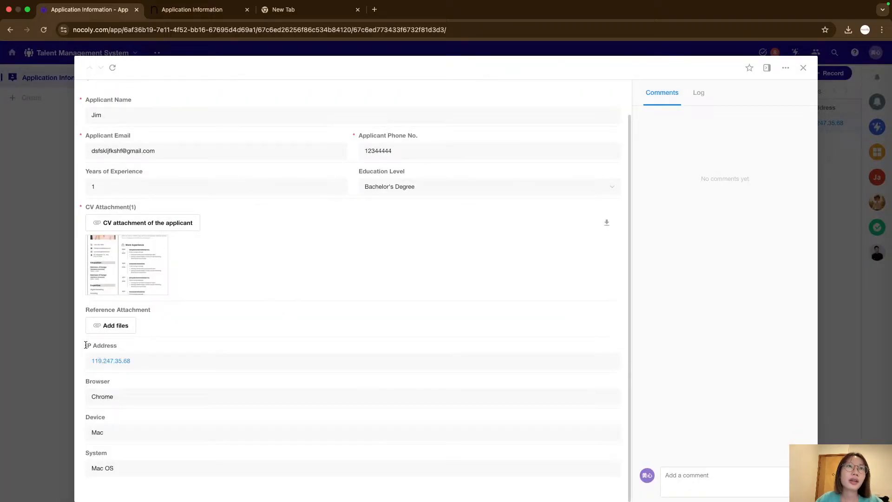
pyautogui.moveTo(83, 345); pyautogui.dragTo(113, 430)
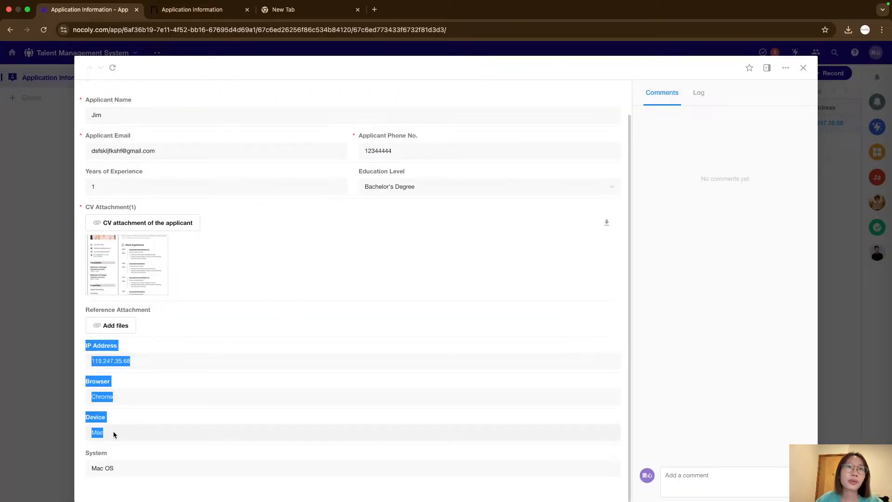
# Highlight the record's IP Address, Browser, Device and System fields, scroll through the record, and close it.
pyautogui.click(133, 457)
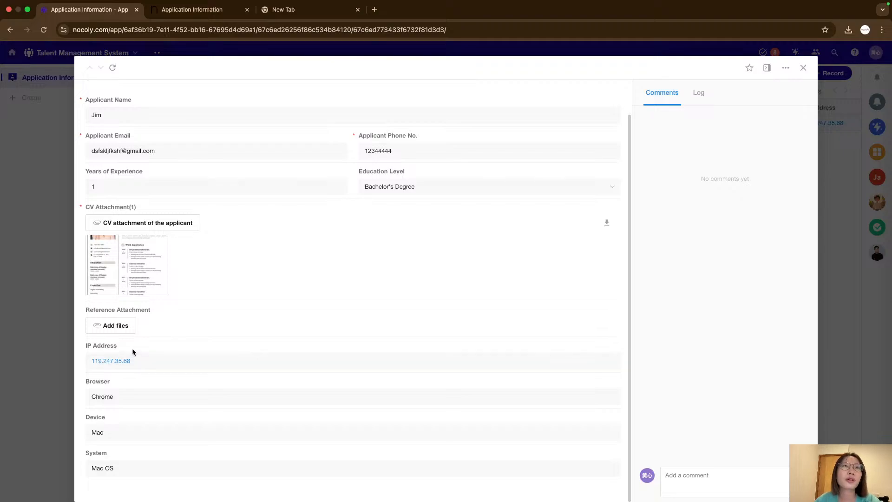
pyautogui.moveTo(87, 344); pyautogui.dragTo(113, 469)
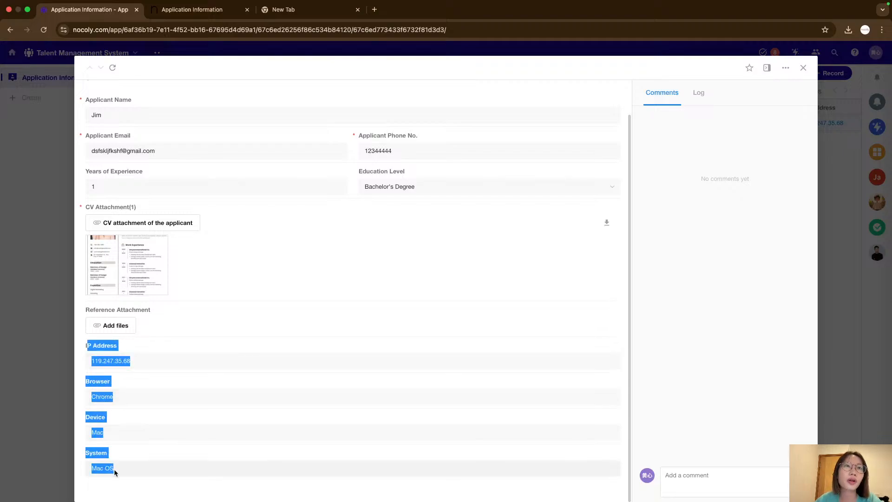
pyautogui.click(148, 451)
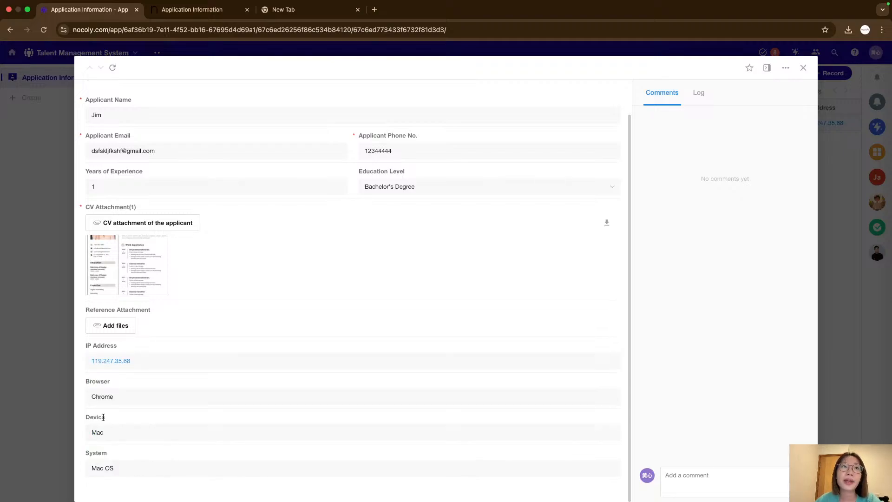
pyautogui.moveTo(86, 348); pyautogui.dragTo(119, 349)
pyautogui.click(162, 369)
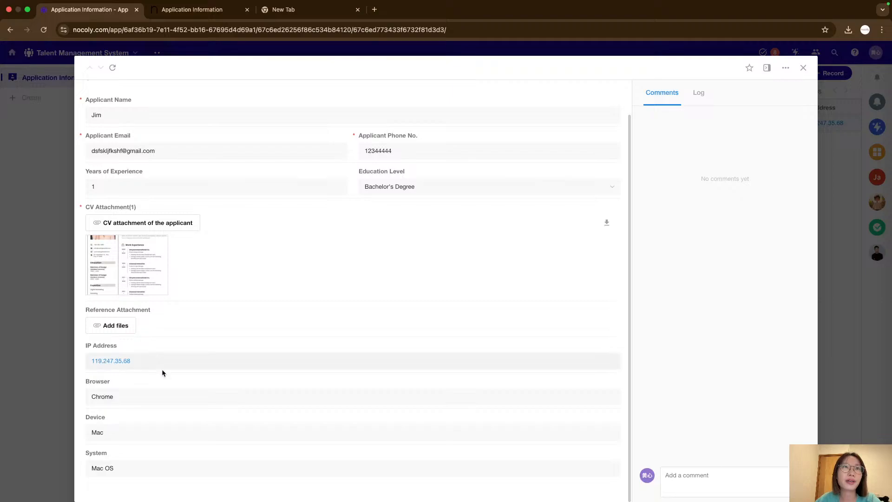
pyautogui.click(103, 397)
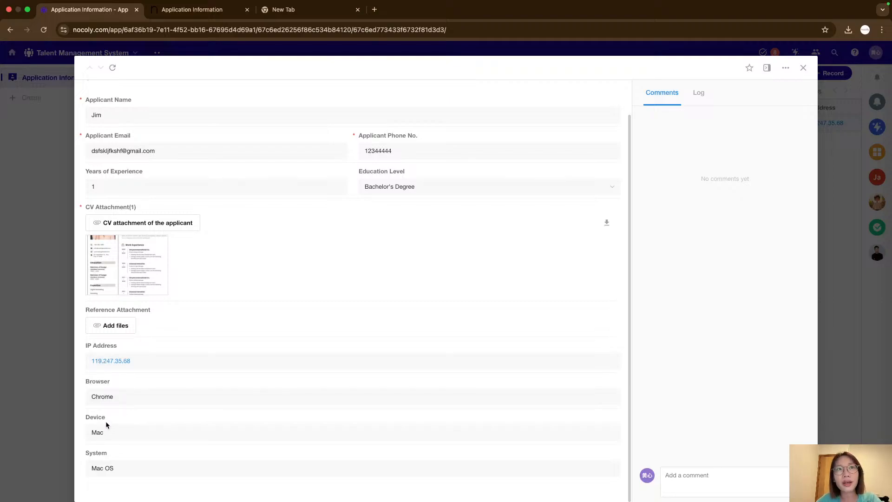
pyautogui.moveTo(86, 417); pyautogui.dragTo(113, 416)
pyautogui.click(113, 417)
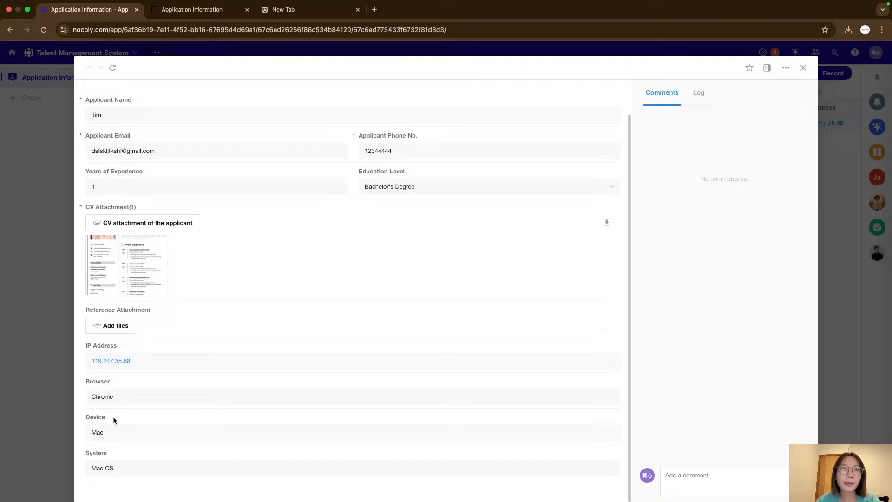
pyautogui.doubleClick(99, 453)
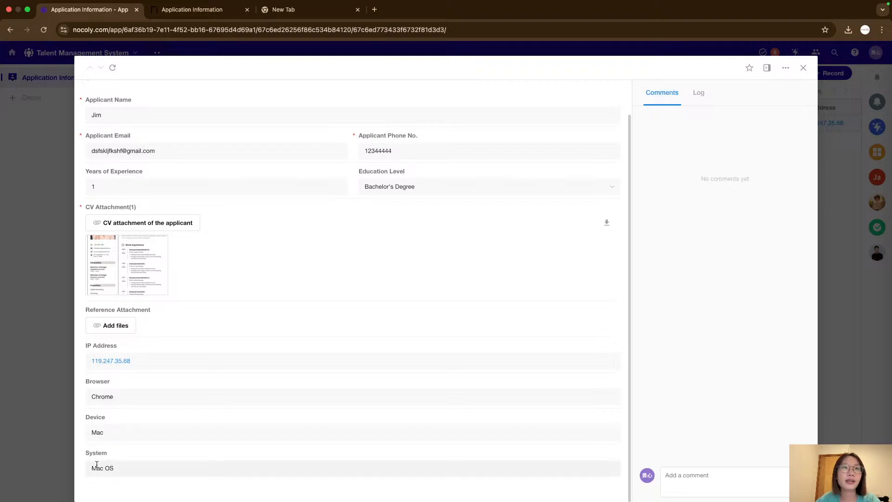
pyautogui.scroll(2, 487, 341)
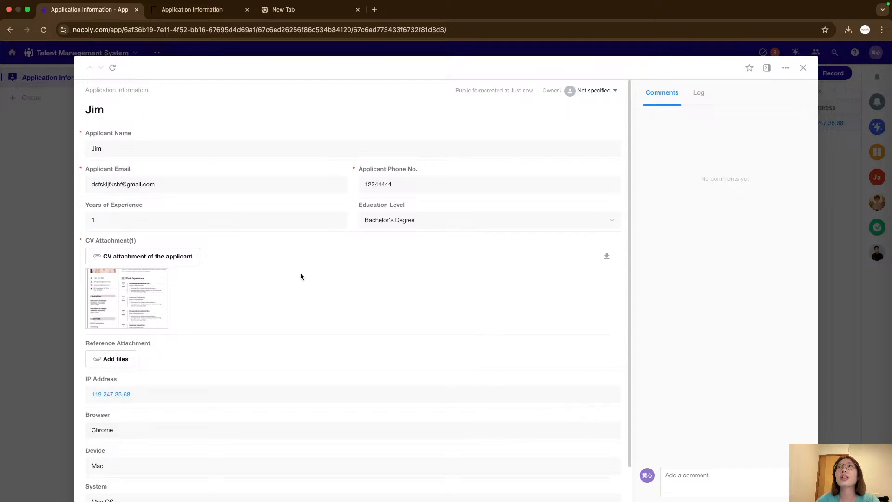
pyautogui.scroll(-2, 494, 294)
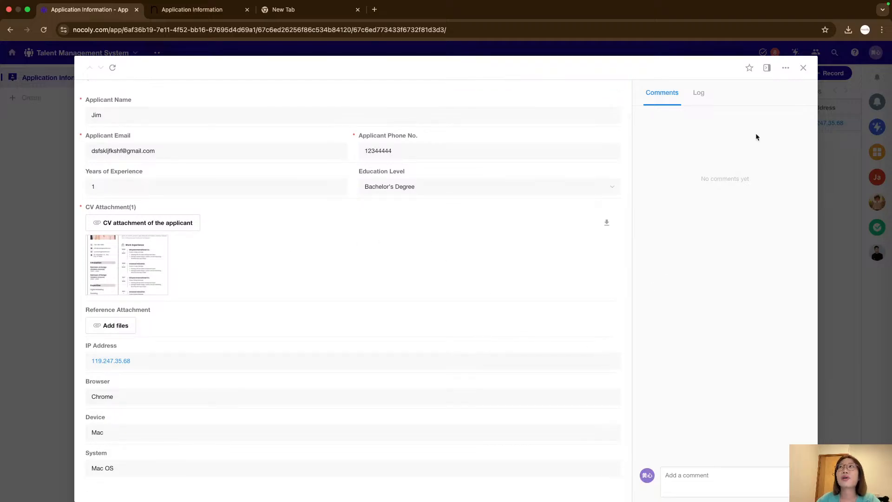
pyautogui.click(804, 69)
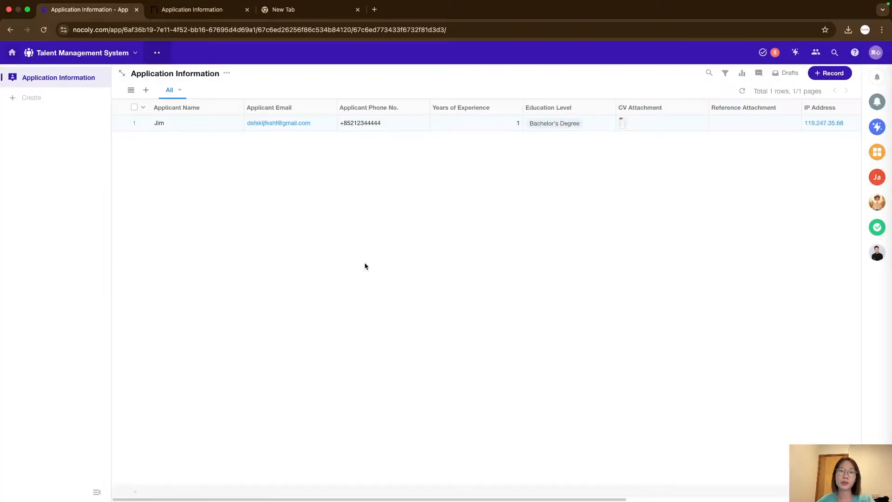
pyautogui.click(442, 200)
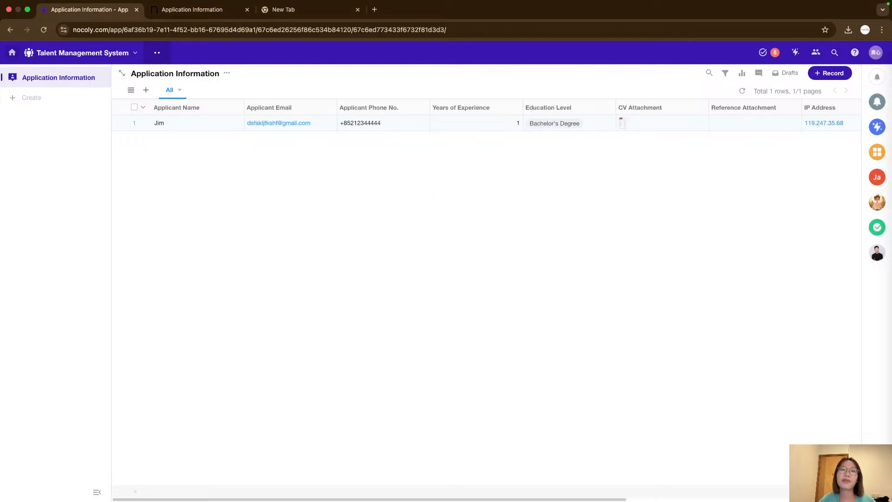
pyautogui.click(471, 226)
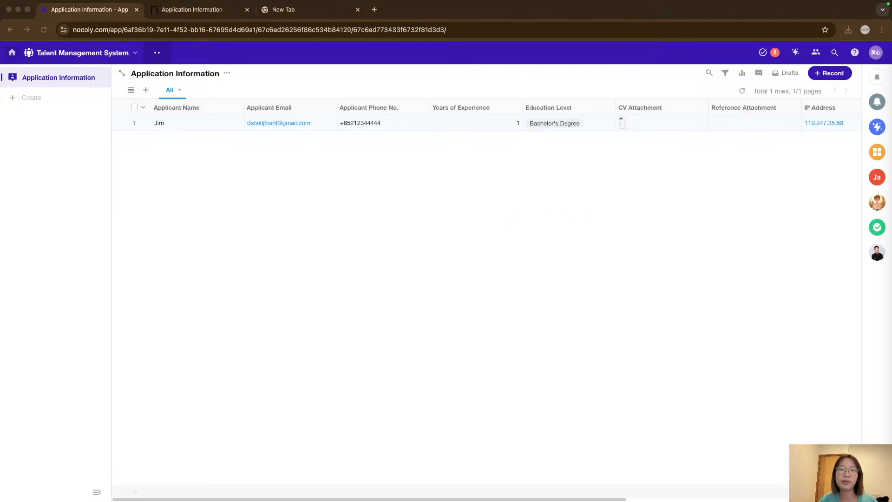
pyautogui.click(405, 251)
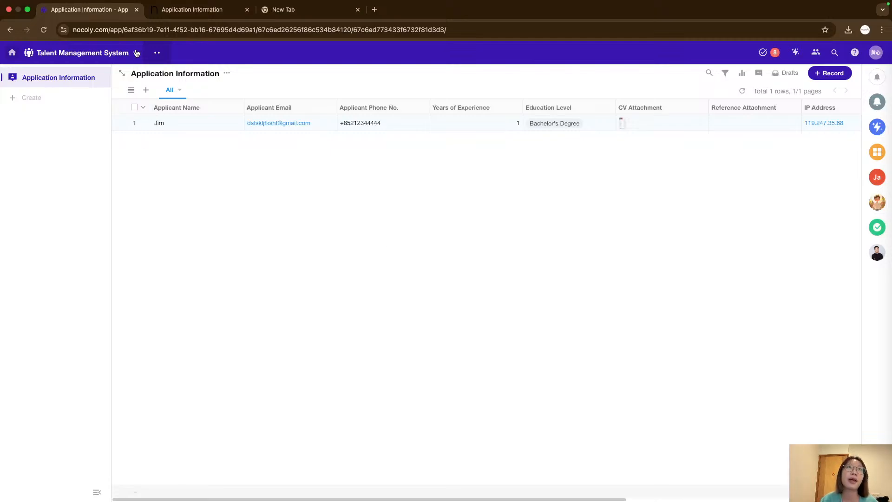
# Open the Application Information worksheet's form editor and return to the record list.
pyautogui.moveTo(101, 82)
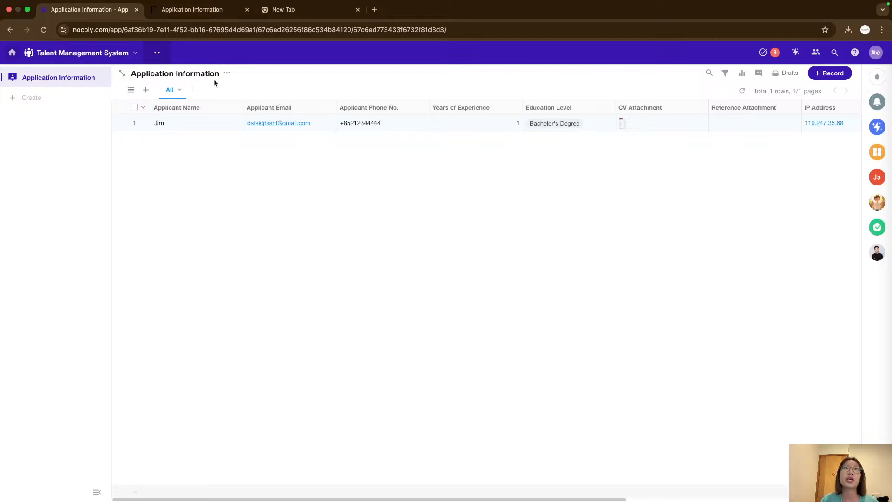
pyautogui.click(228, 73)
pyautogui.click(240, 88)
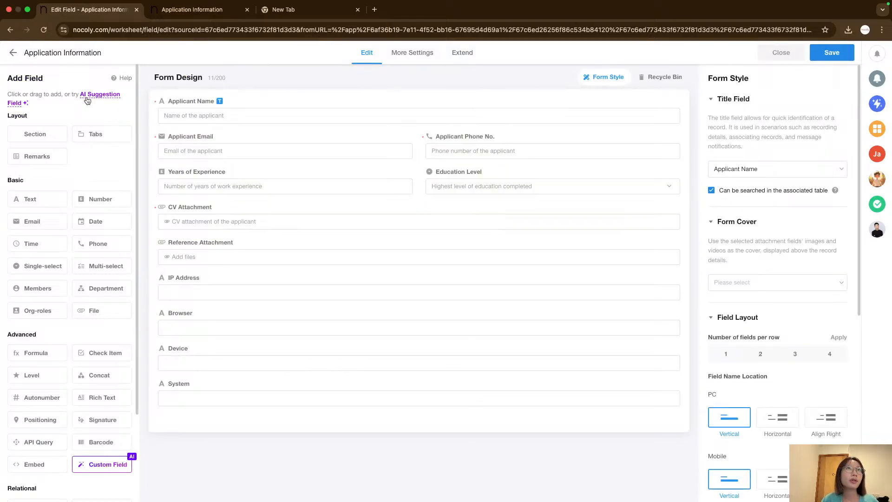
pyautogui.click(13, 52)
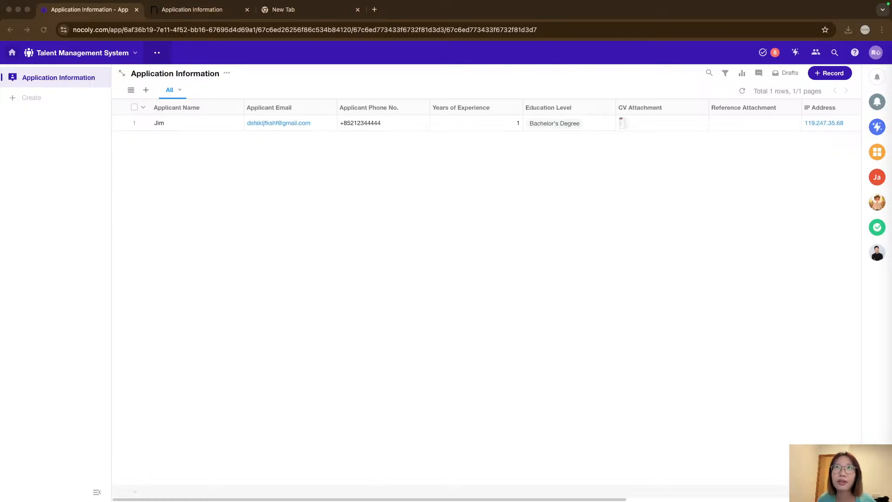
pyautogui.click(478, 241)
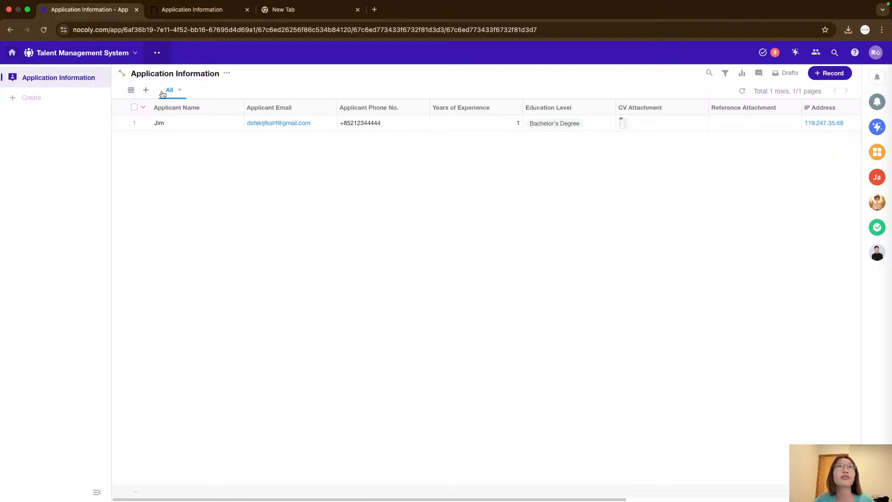
# Reopen the worksheet's form editor and inspect the settings of each form field in turn.
pyautogui.click(228, 74)
pyautogui.click(255, 88)
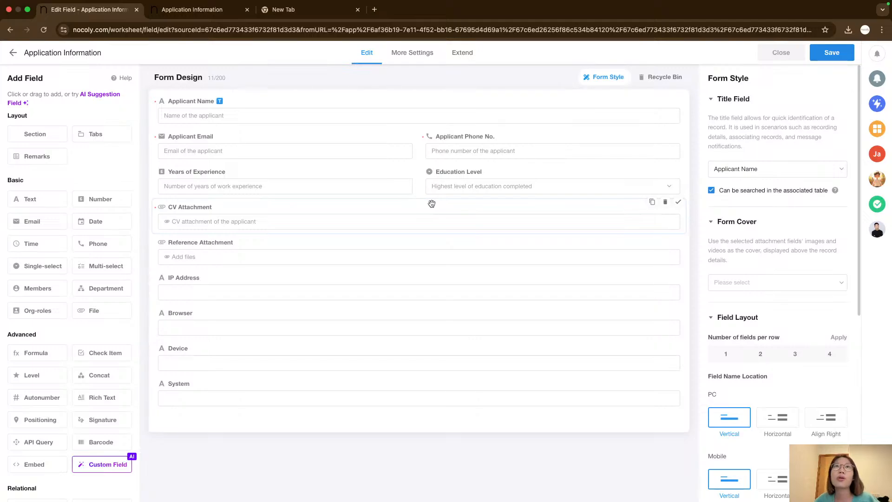
pyautogui.click(468, 150)
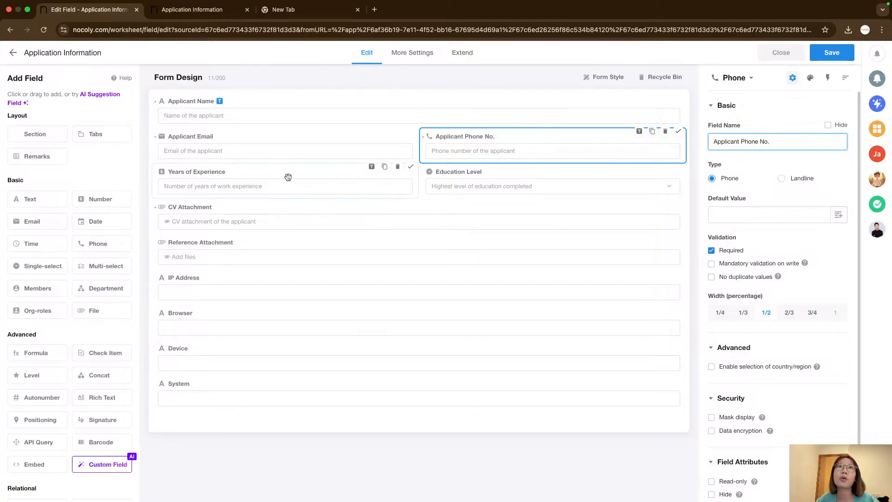
pyautogui.click(296, 144)
pyautogui.click(300, 117)
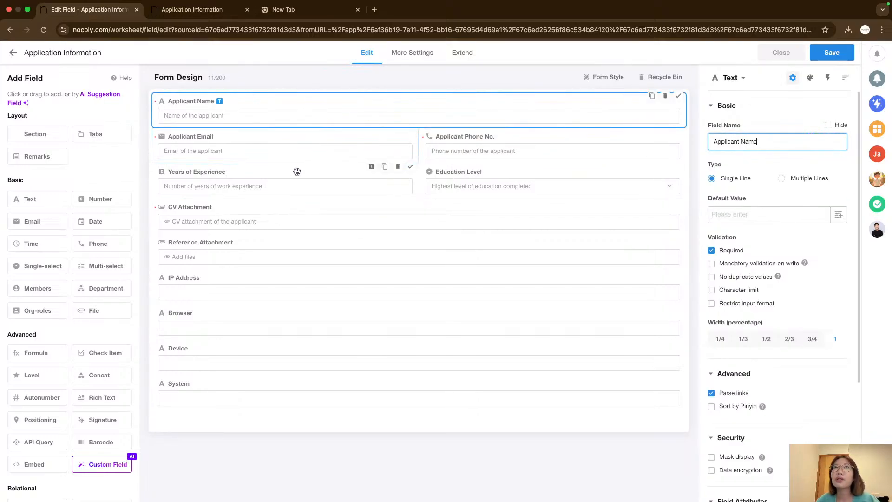
pyautogui.click(297, 172)
pyautogui.click(296, 218)
pyautogui.click(307, 255)
pyautogui.click(330, 325)
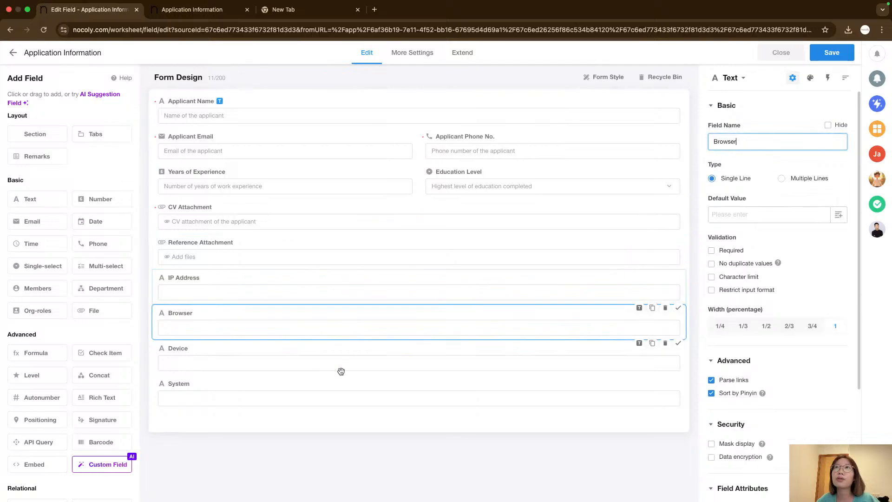
pyautogui.click(339, 360)
pyautogui.click(478, 139)
pyautogui.click(478, 185)
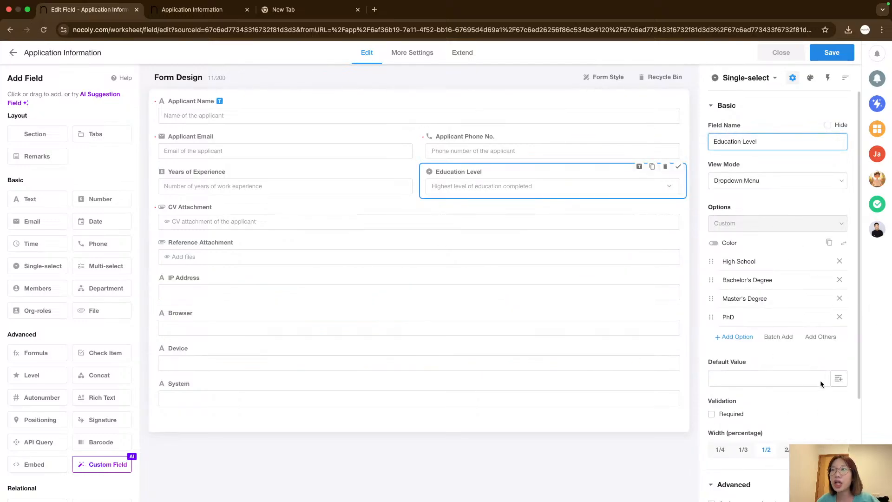
pyautogui.click(483, 144)
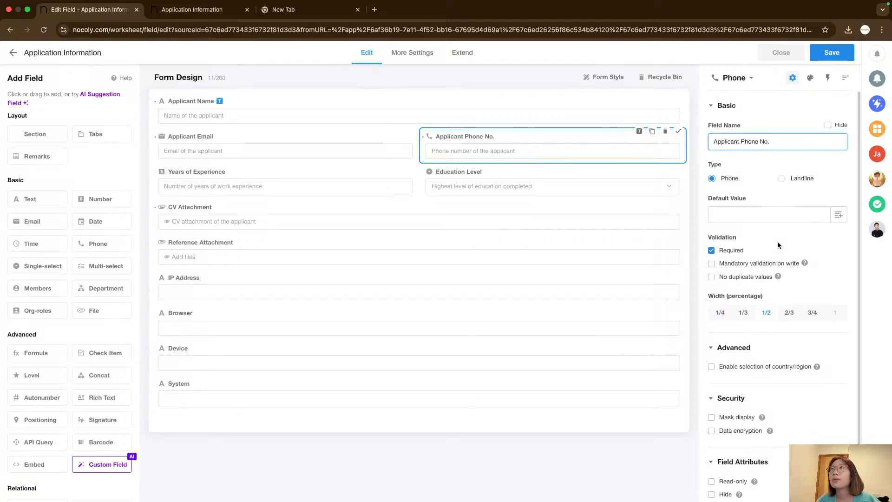
# Examine the Applicant Phone No. field's type, dynamic default value options, validation and security settings.
pyautogui.click(783, 178)
pyautogui.click(722, 184)
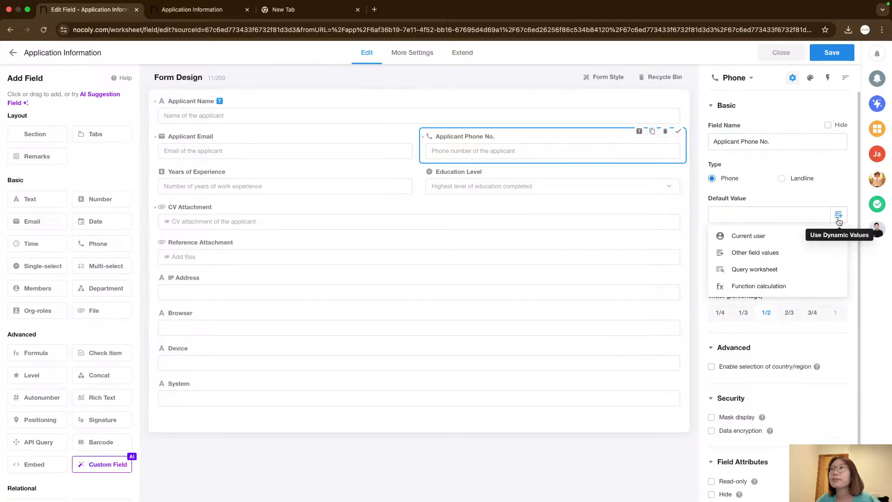
pyautogui.scroll(-1, 746, 279)
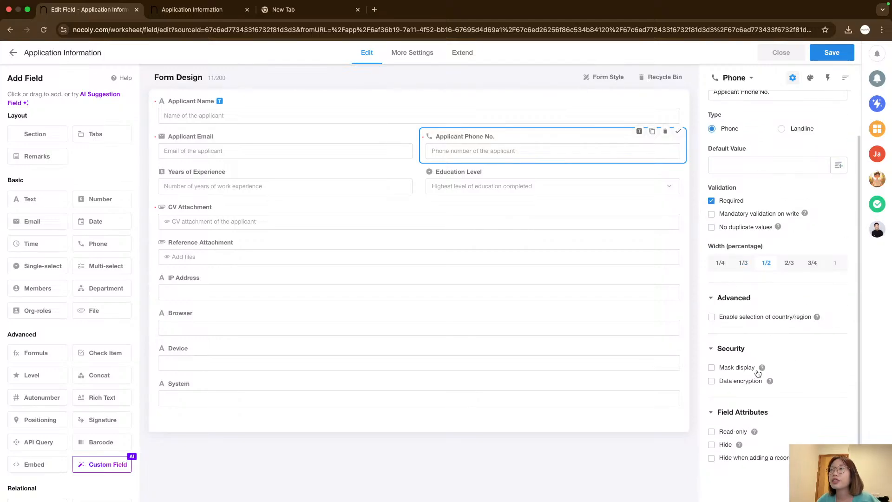
pyautogui.scroll(1, 758, 367)
pyautogui.scroll(-1, 795, 254)
pyautogui.scroll(1, 763, 172)
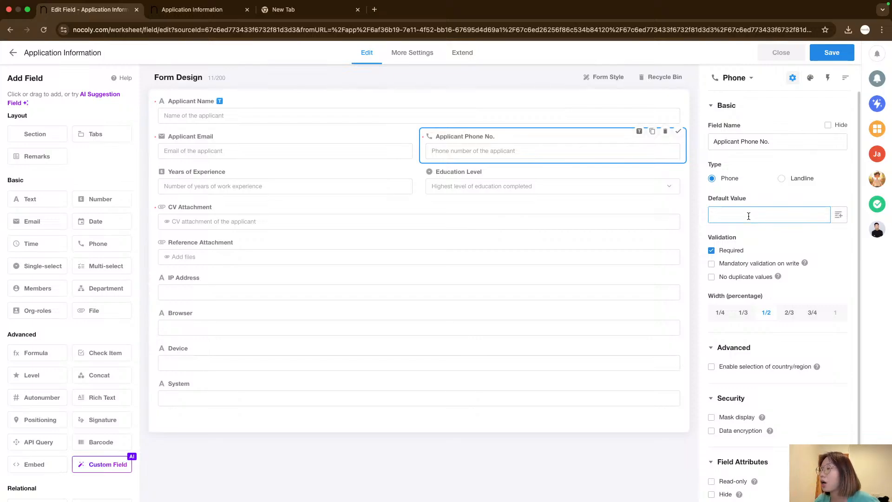
pyautogui.click(785, 179)
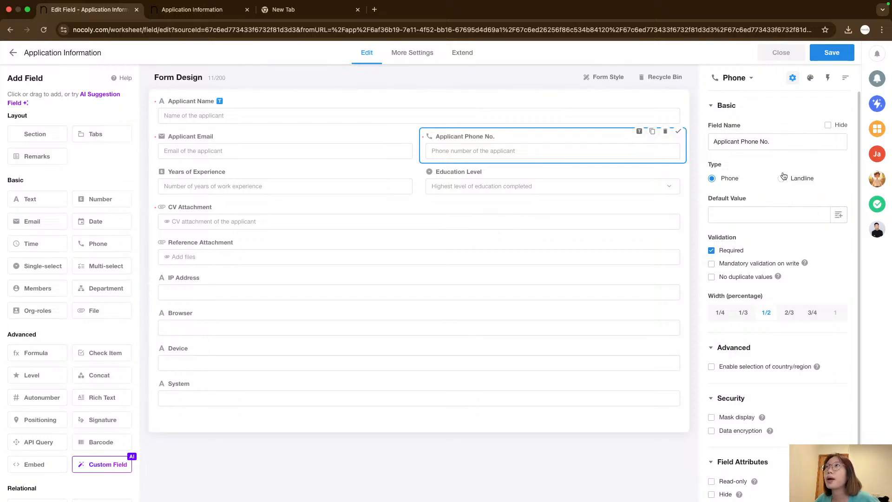
pyautogui.click(720, 179)
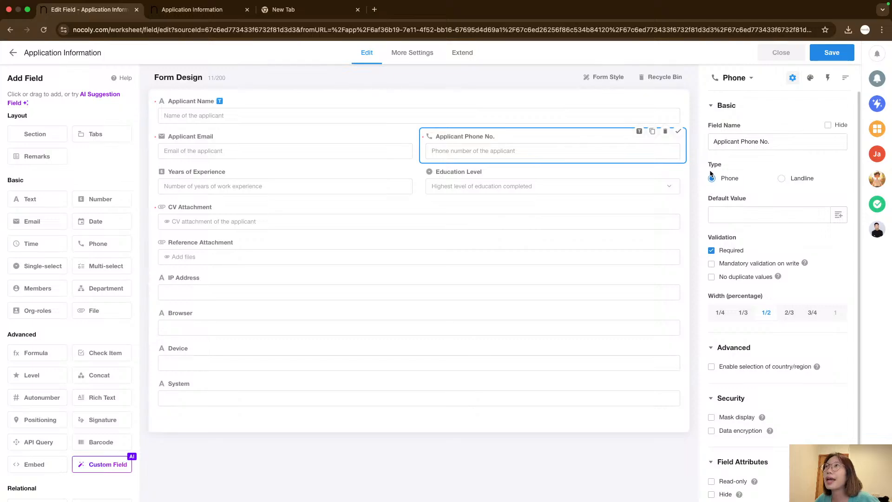
pyautogui.click(791, 182)
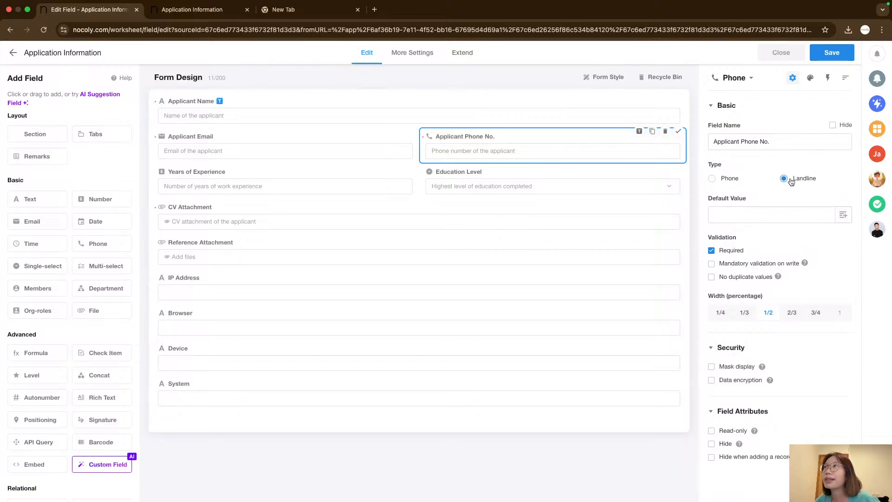
pyautogui.click(726, 178)
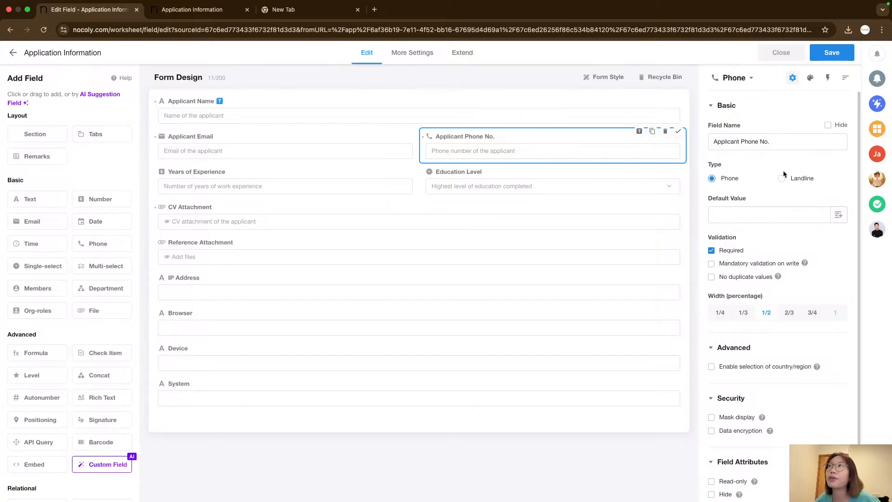
pyautogui.click(749, 213)
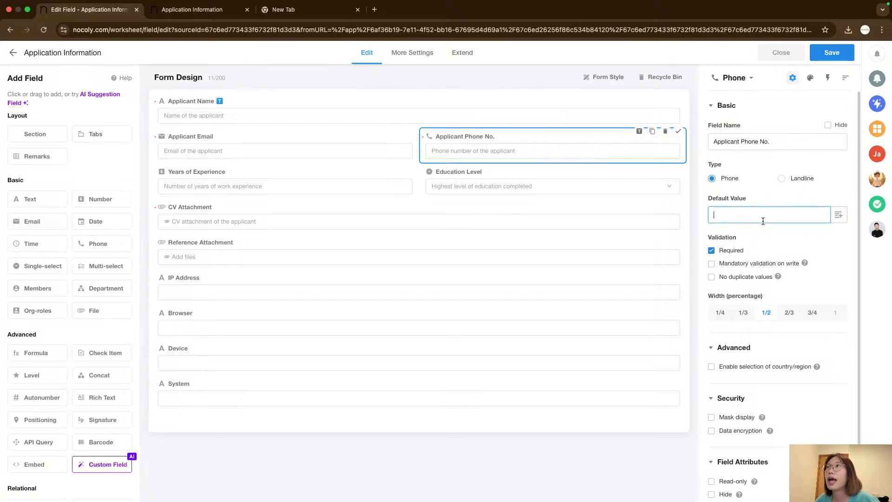
pyautogui.scroll(-1, 806, 249)
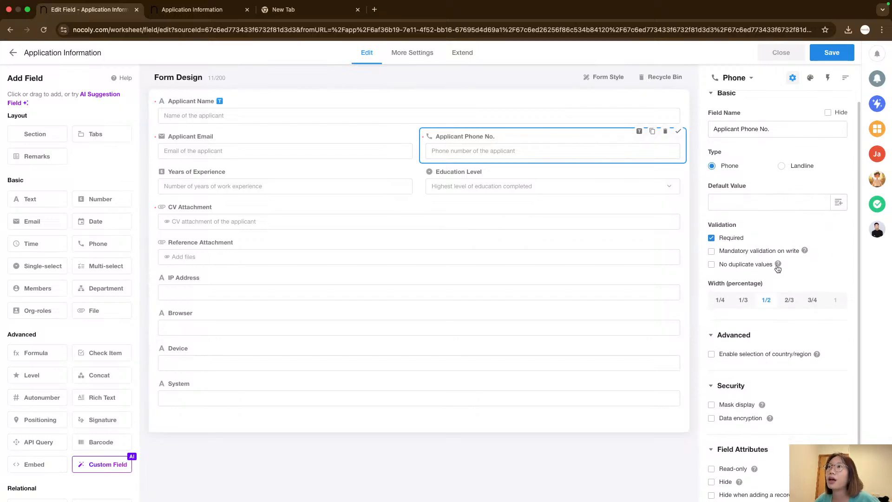
# Enable country/region selection for the Applicant Phone No. field and open, then close, the allowed country/region list.
pyautogui.click(711, 352)
pyautogui.scroll(-5, 738, 348)
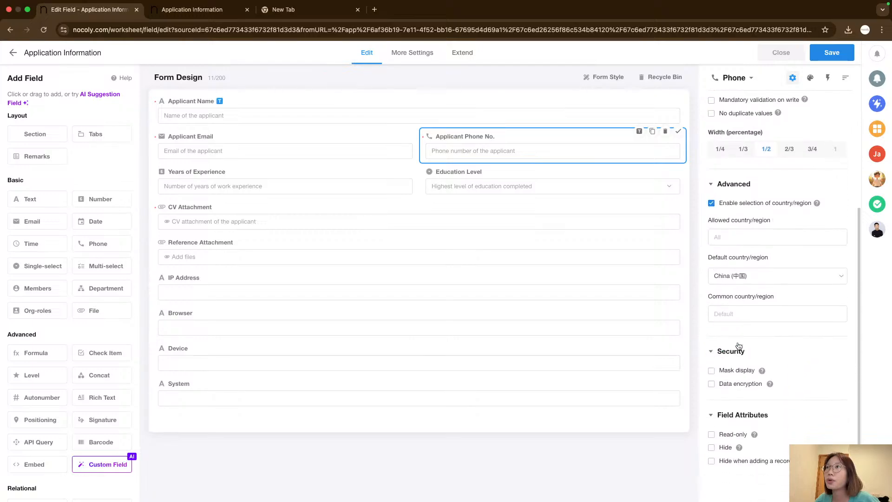
pyautogui.scroll(2, 789, 291)
pyautogui.scroll(1, 776, 299)
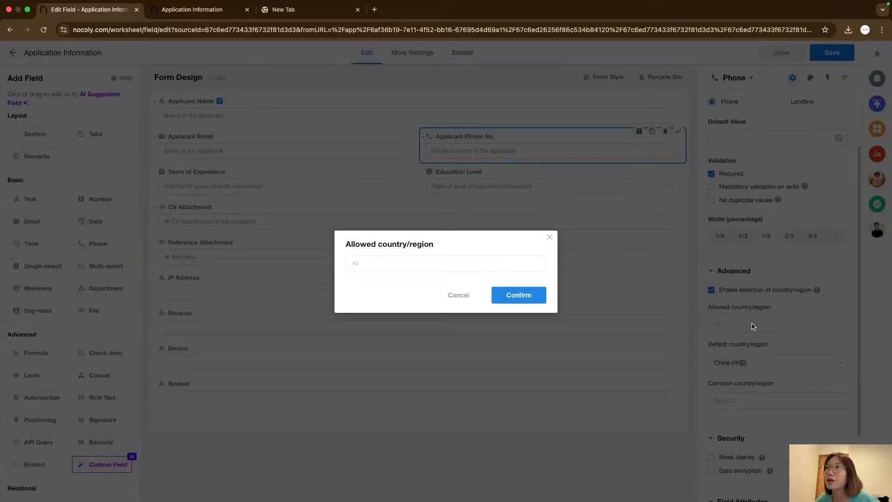
pyautogui.click(754, 326)
pyautogui.click(549, 238)
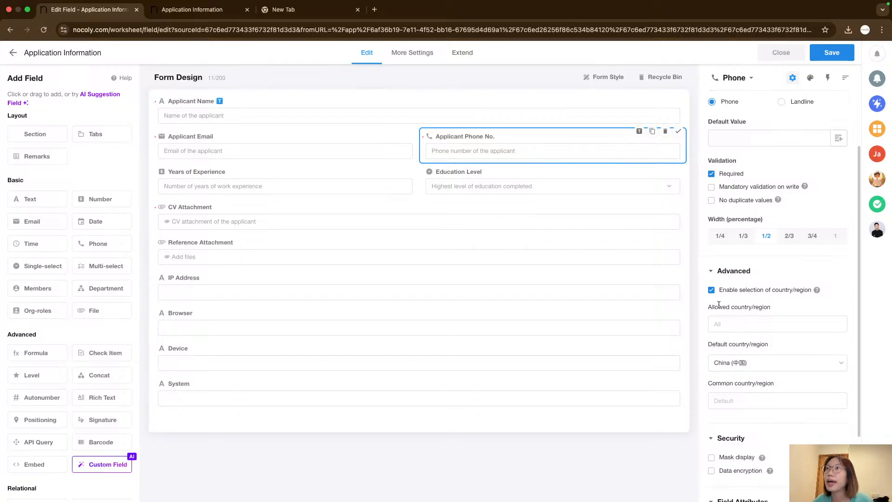
# Review the country/region selection help and open, then close, the allowed country/region list.
pyautogui.click(712, 290)
pyautogui.click(711, 317)
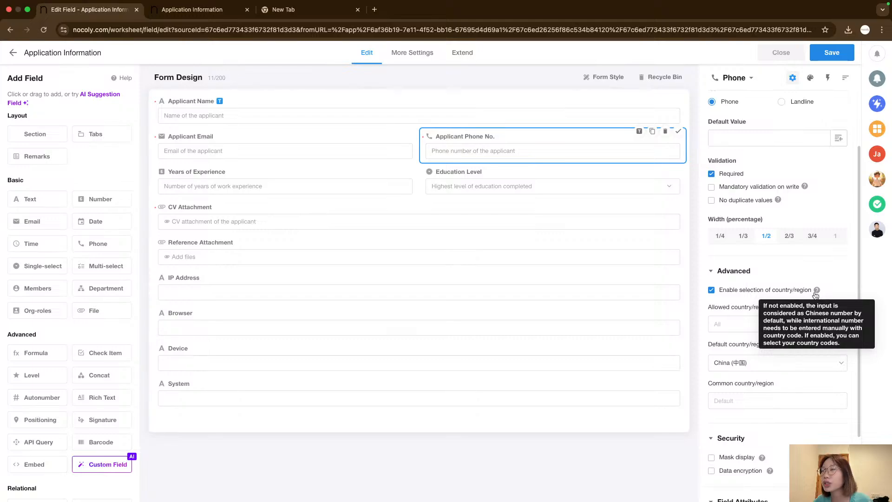
pyautogui.click(742, 325)
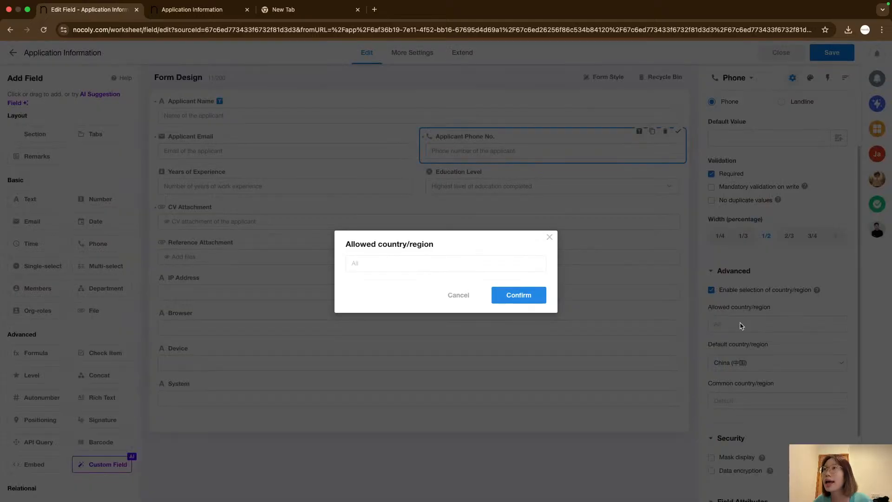
pyautogui.click(549, 236)
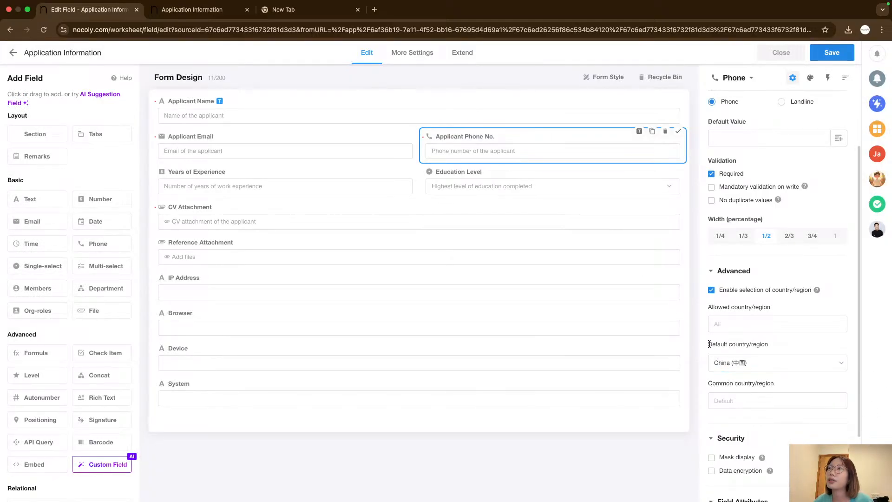
# Set the Applicant Phone No. default country/region to Macau, then save and close the form editor.
pyautogui.click(756, 365)
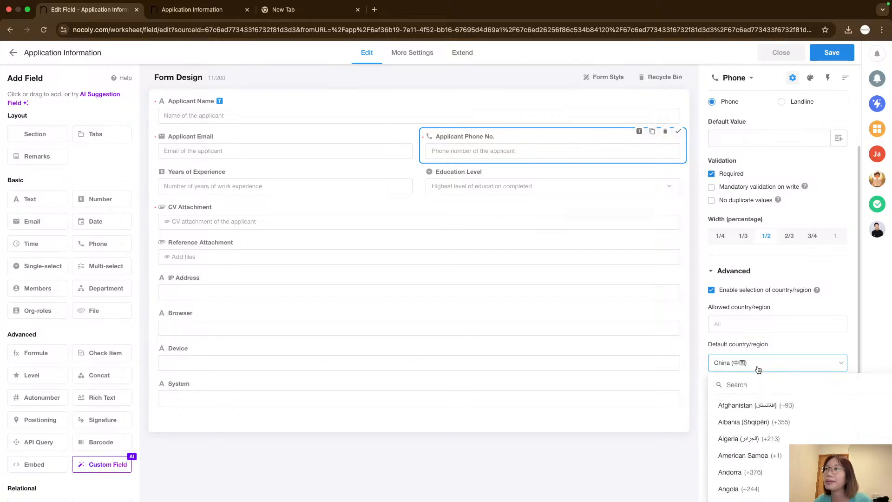
pyautogui.click(756, 364)
pyautogui.click(756, 364)
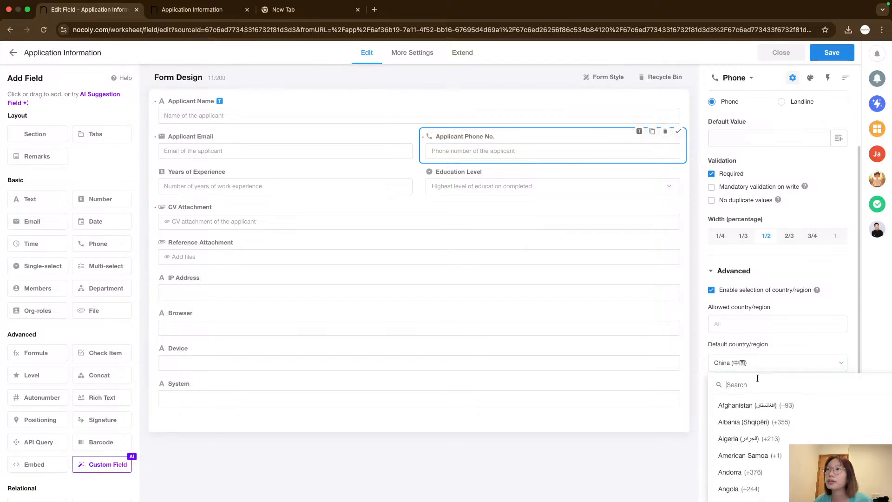
pyautogui.write('mac')
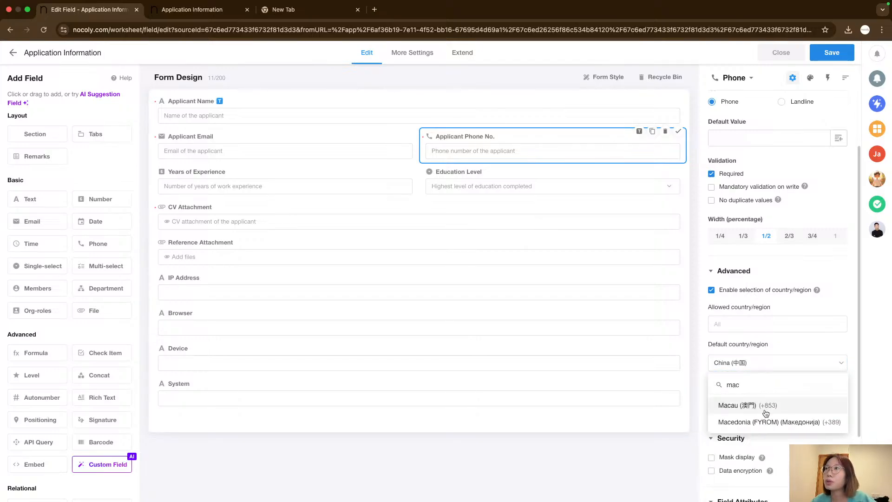
pyautogui.click(764, 408)
pyautogui.click(757, 403)
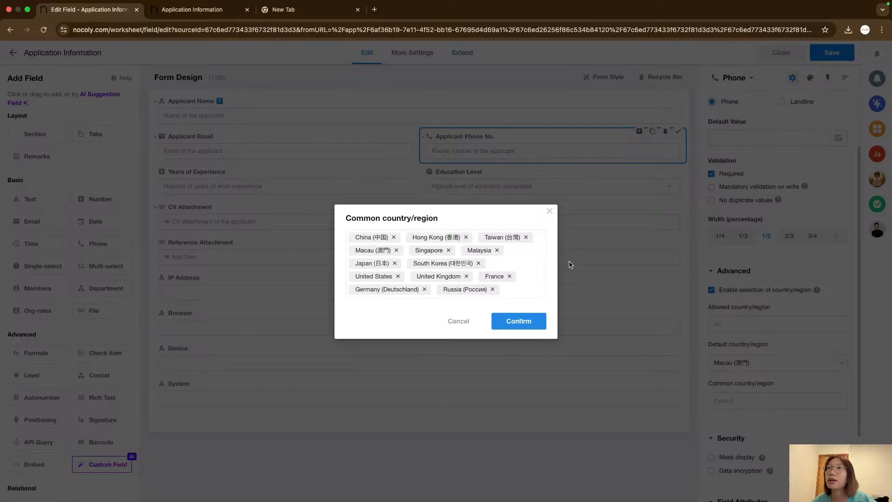
pyautogui.click(549, 213)
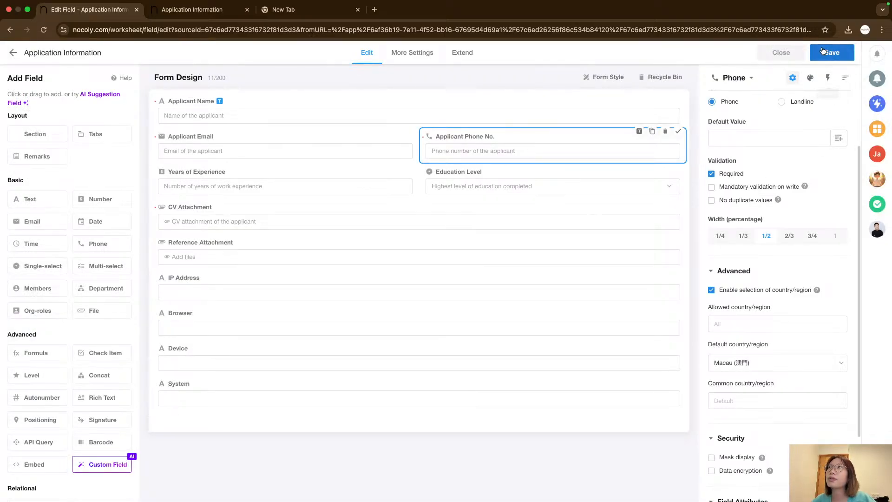
pyautogui.click(818, 52)
pyautogui.click(780, 53)
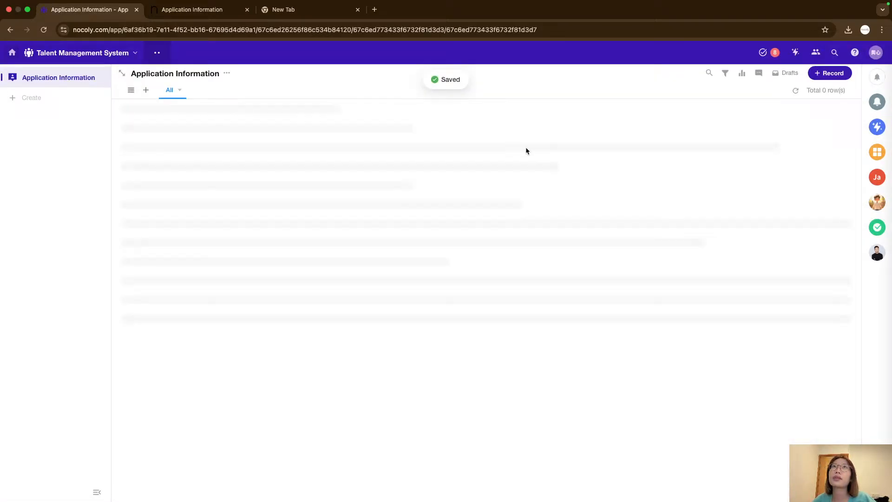
# Open the submitted applicant record to examine its phone number, then close it.
pyautogui.click(195, 10)
pyautogui.click(89, 10)
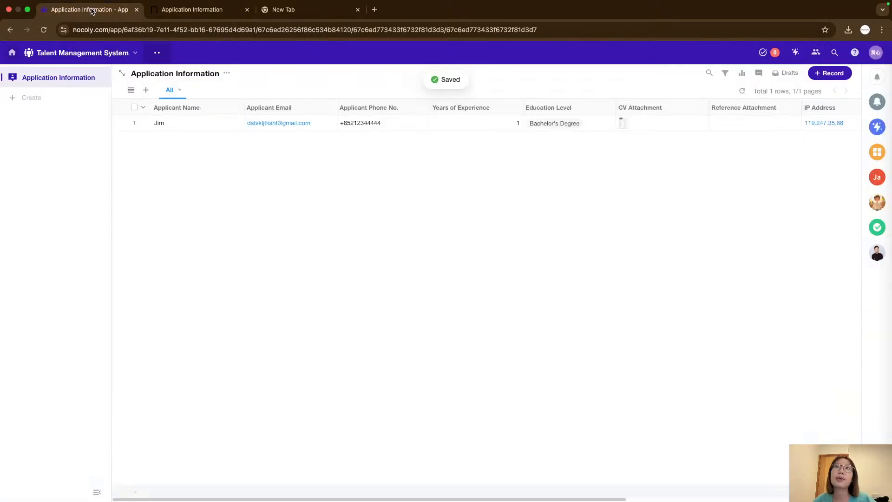
pyautogui.click(208, 122)
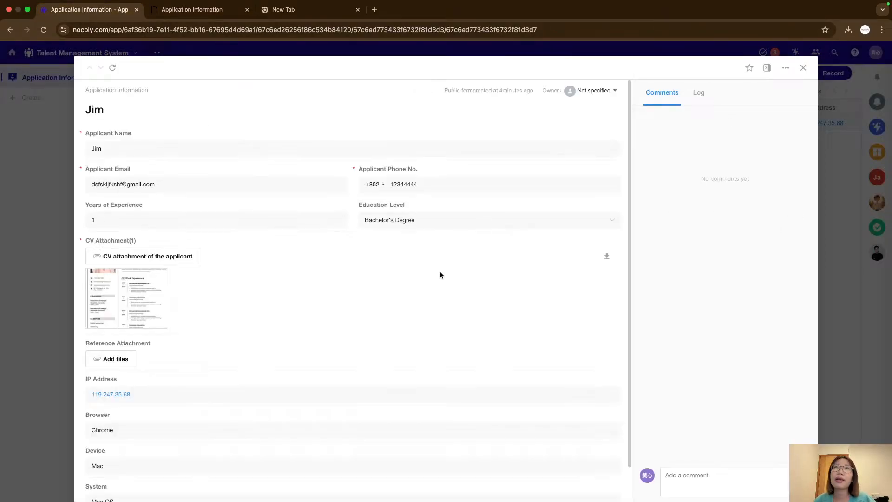
pyautogui.doubleClick(394, 168)
pyautogui.click(449, 163)
pyautogui.click(803, 67)
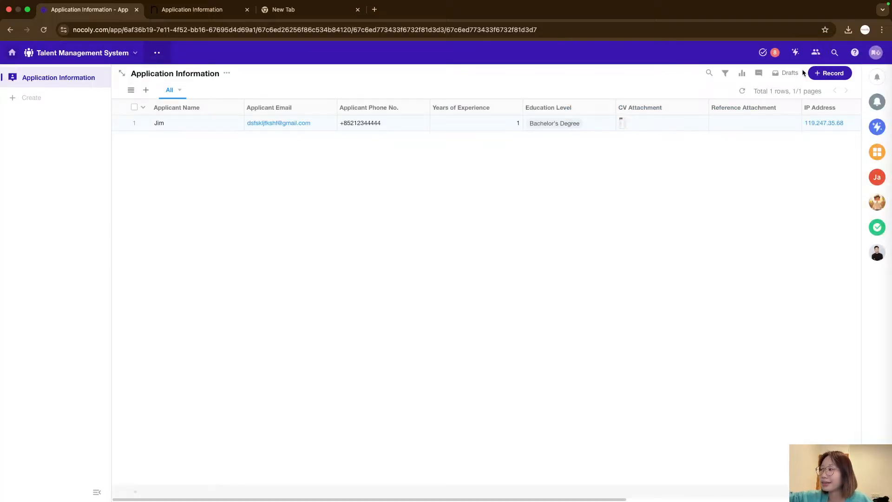
# Reopen the form editor, set the Applicant Phone No. default country/region to Hong Kong, then save and close.
pyautogui.click(227, 73)
pyautogui.click(251, 87)
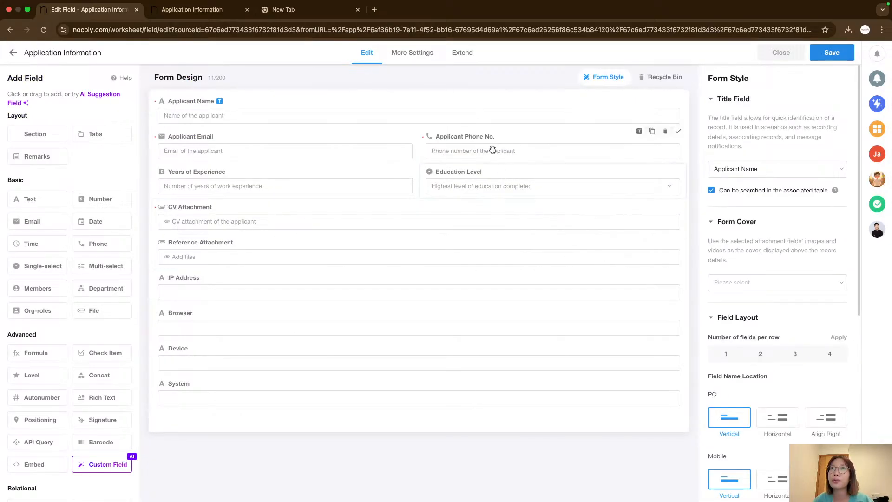
pyautogui.click(491, 149)
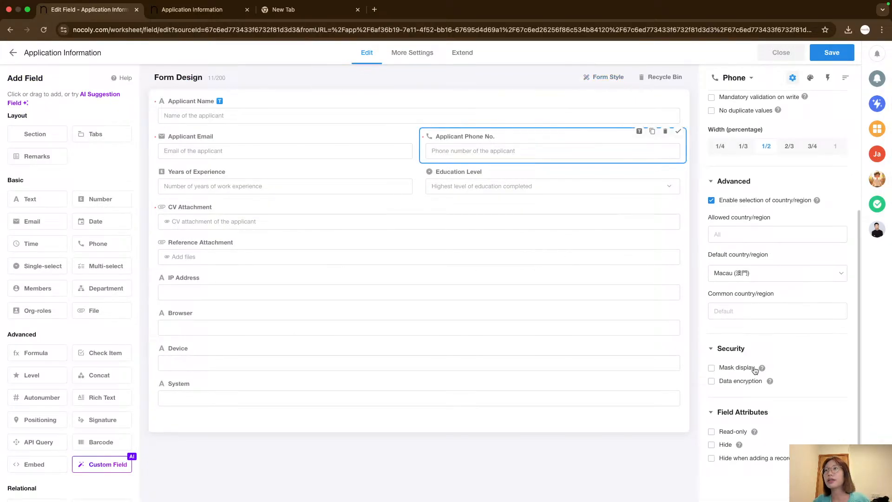
pyautogui.click(741, 274)
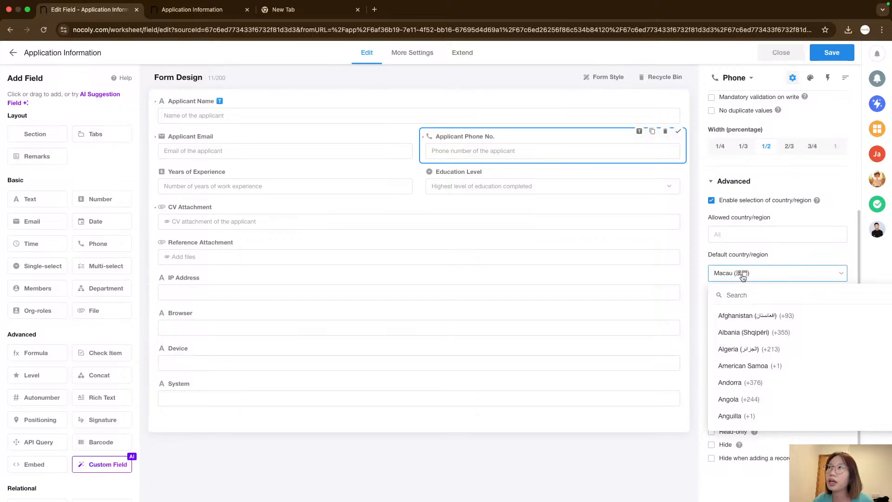
pyautogui.write('hk')
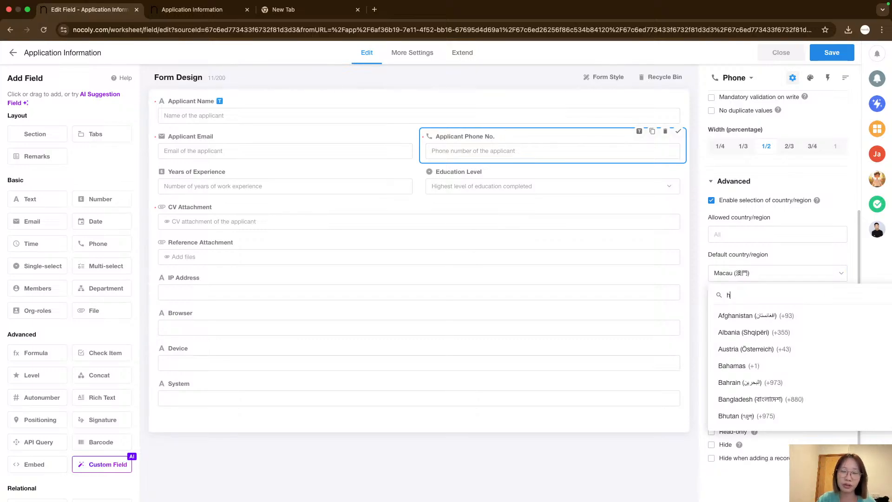
pyautogui.press('BackSpace')
pyautogui.press('BackSpace')
pyautogui.write('hongkong')
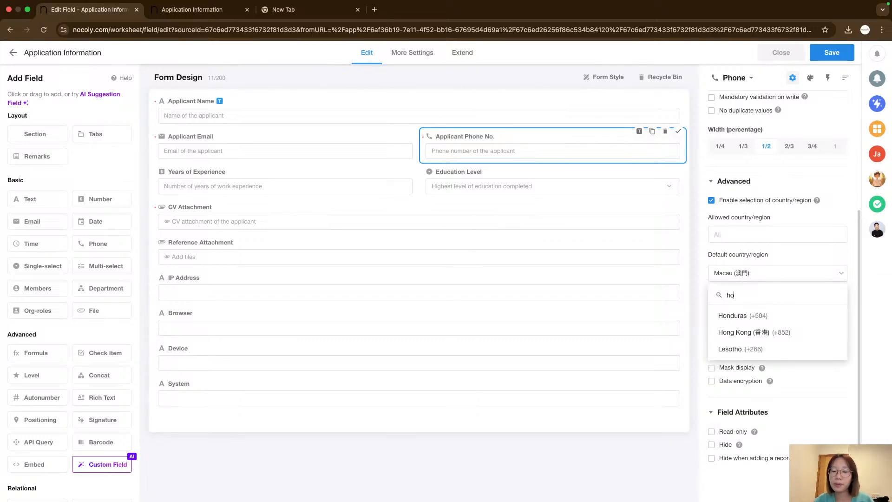
pyautogui.press('BackSpace')
pyautogui.press('BackSpace')
pyautogui.press('BackSpace')
pyautogui.press('BackSpace')
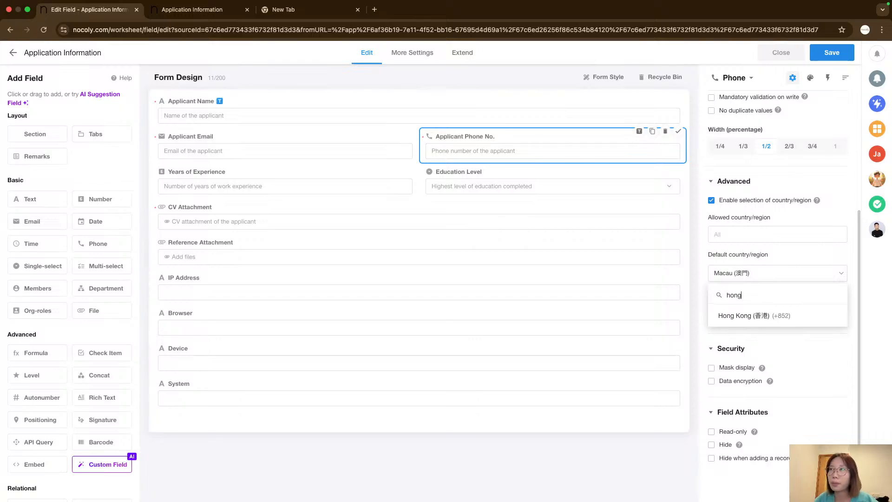
pyautogui.click(788, 320)
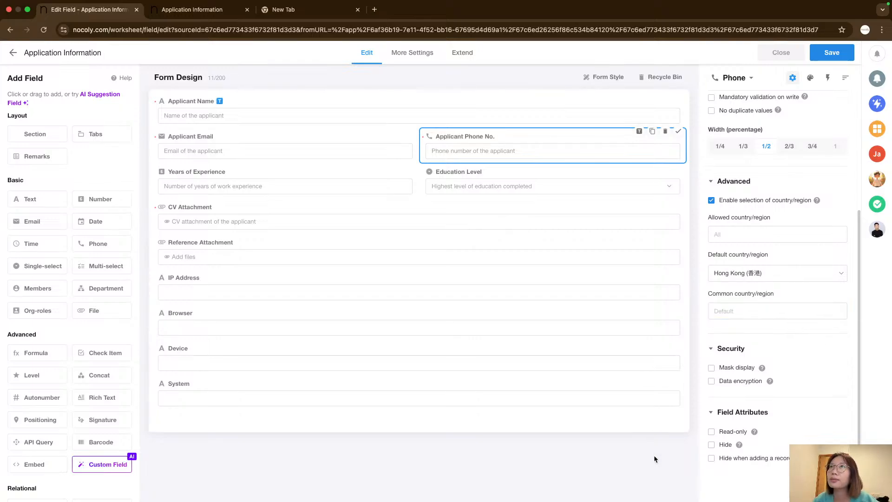
pyautogui.click(830, 54)
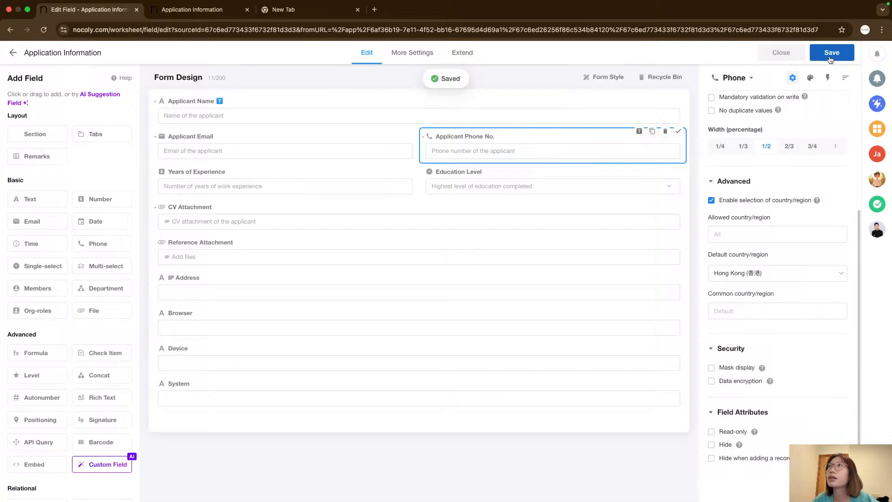
pyautogui.click(781, 54)
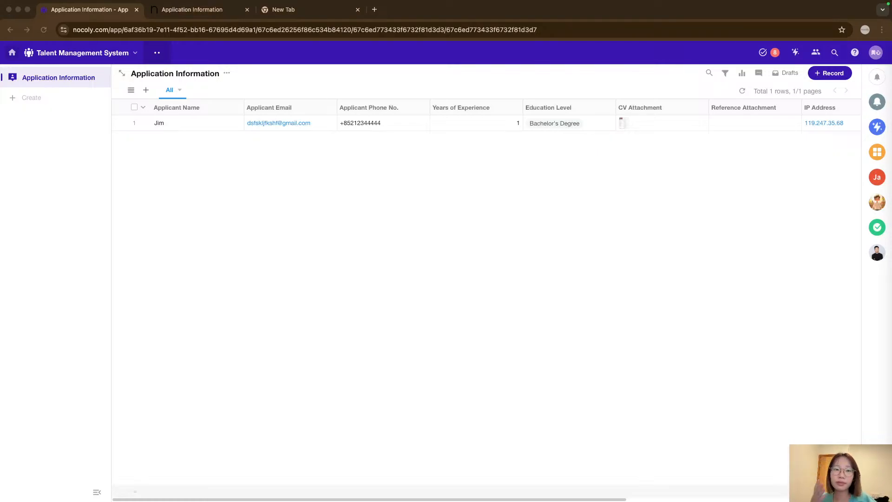
pyautogui.click(511, 284)
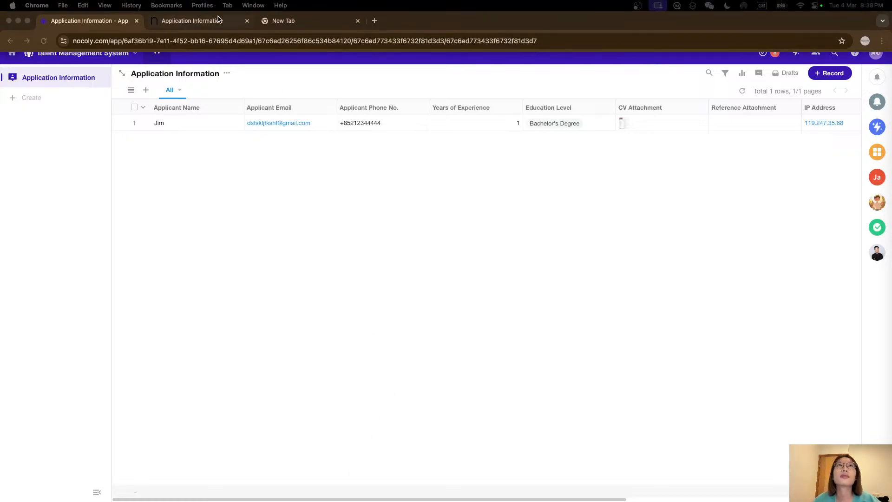
pyautogui.click(572, 280)
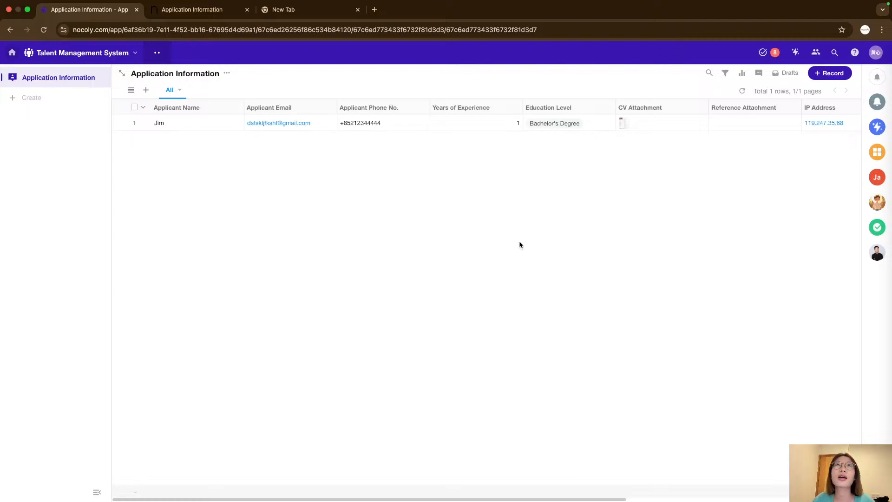
pyautogui.click(192, 10)
pyautogui.click(124, 14)
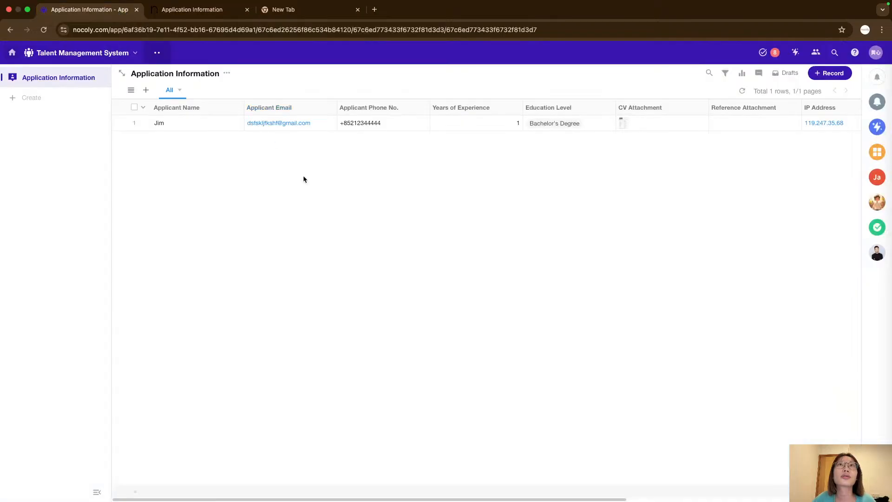
pyautogui.rightClick(331, 234)
pyautogui.rightClick(254, 224)
pyautogui.click(220, 194)
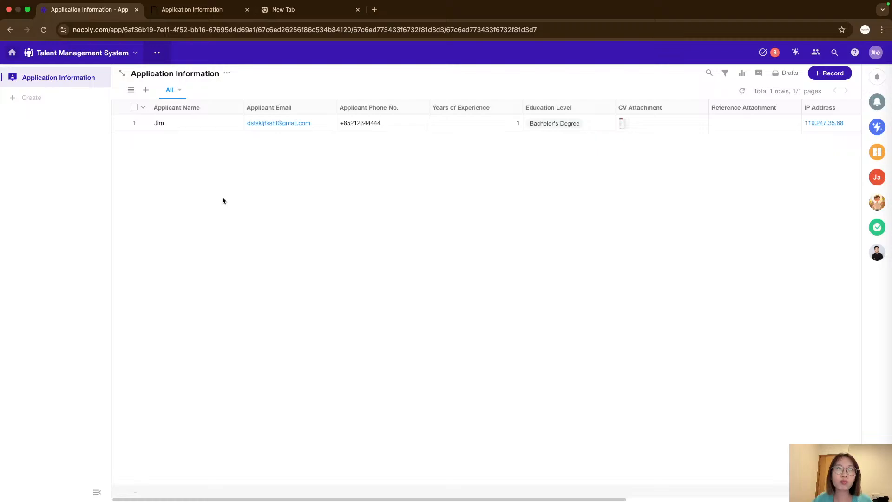
# Switch to the public application form tab and reload it.
pyautogui.click(193, 8)
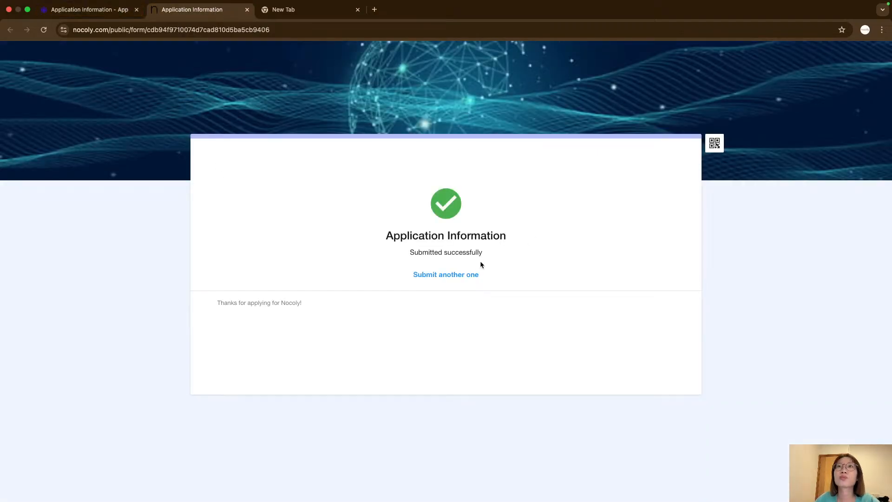
pyautogui.click(82, 9)
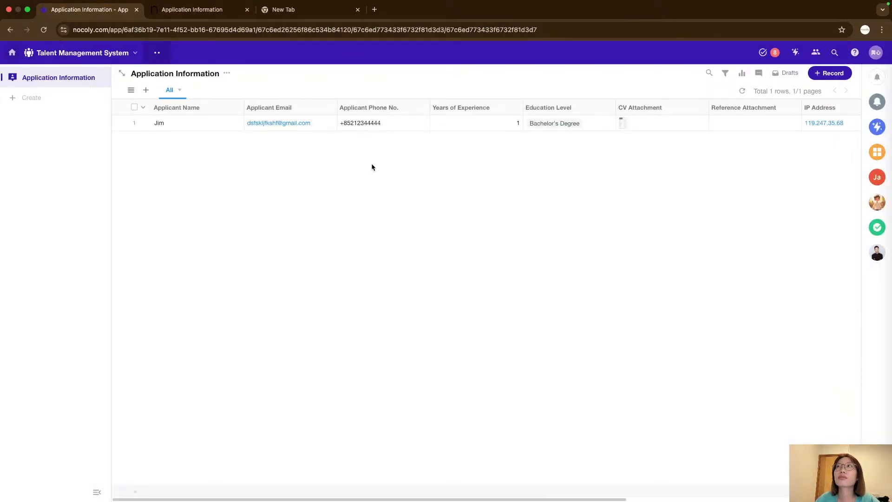
pyautogui.click(227, 72)
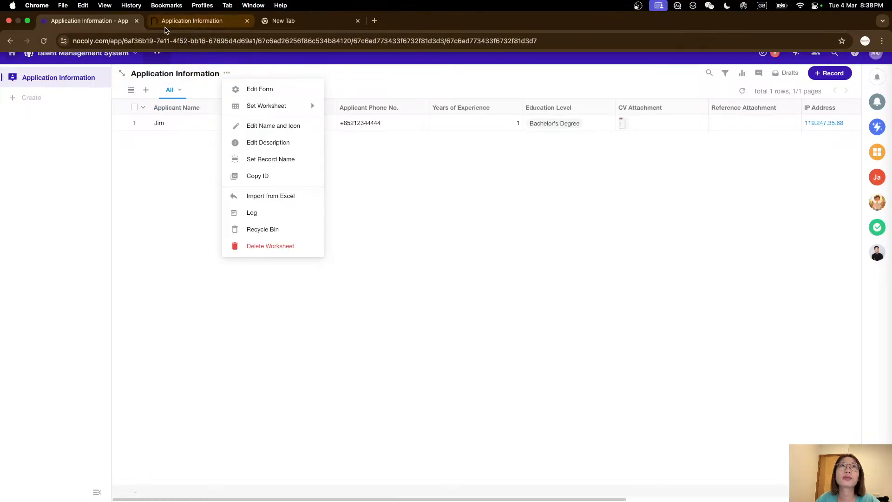
pyautogui.click(195, 20)
pyautogui.click(45, 42)
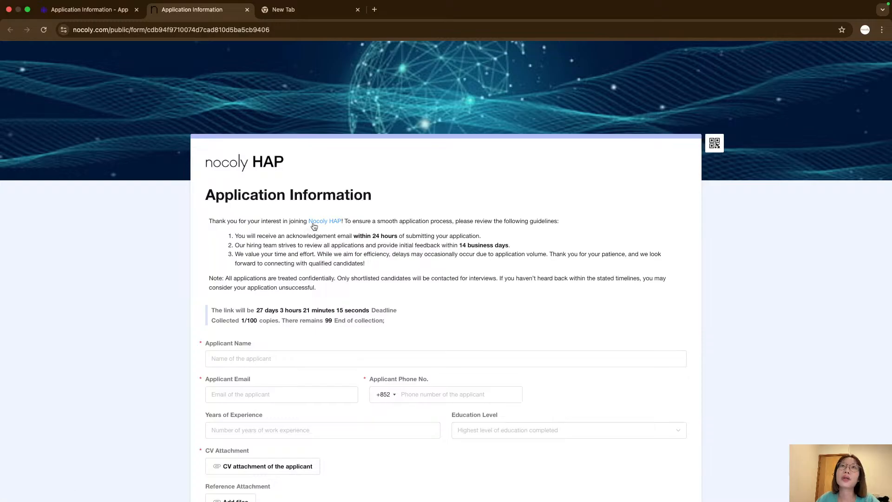
# Open the Nocoly HAP link from the form's description, then close the opened tab.
pyautogui.click(314, 224)
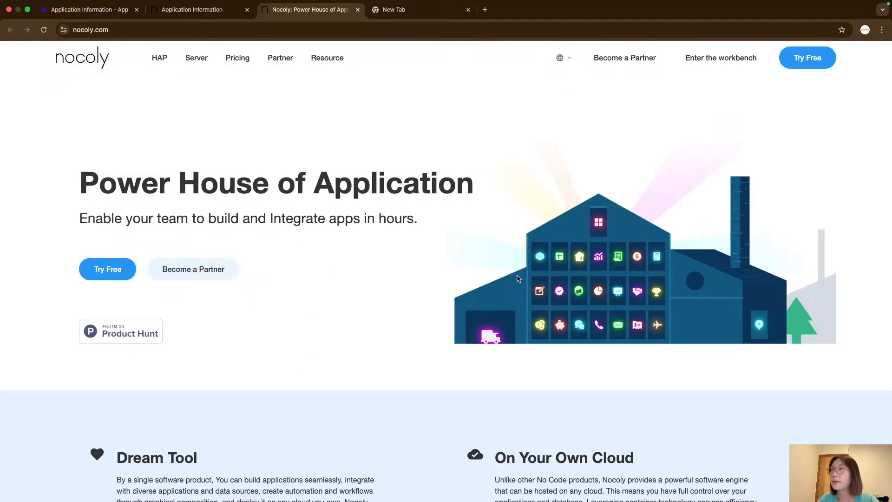
pyautogui.click(209, 9)
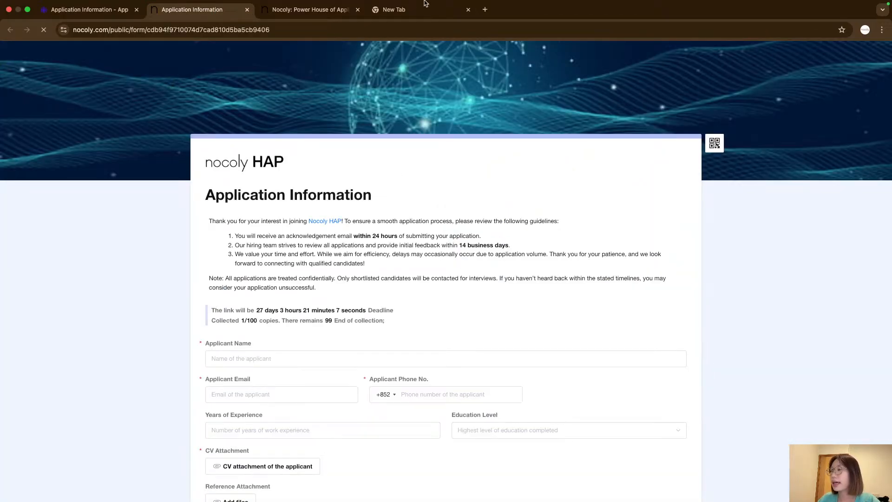
pyautogui.click(299, 9)
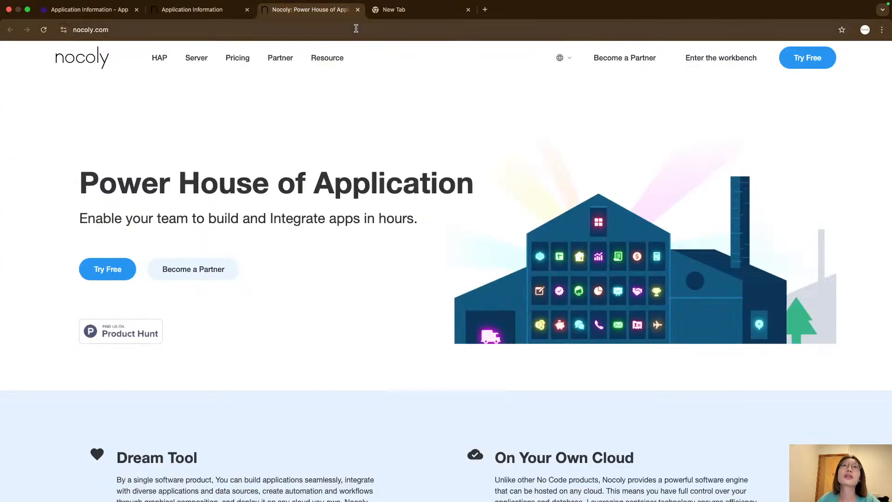
pyautogui.rightClick(295, 299)
pyautogui.press('Escape')
pyautogui.click(211, 12)
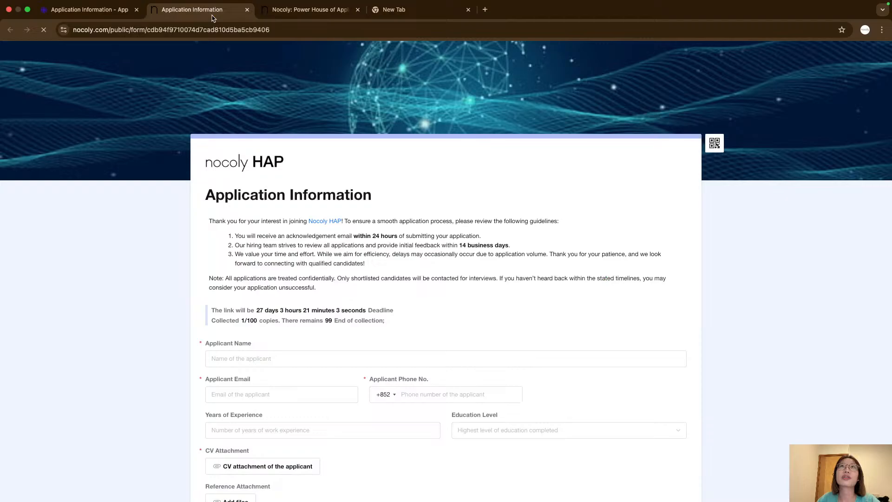
pyautogui.click(357, 10)
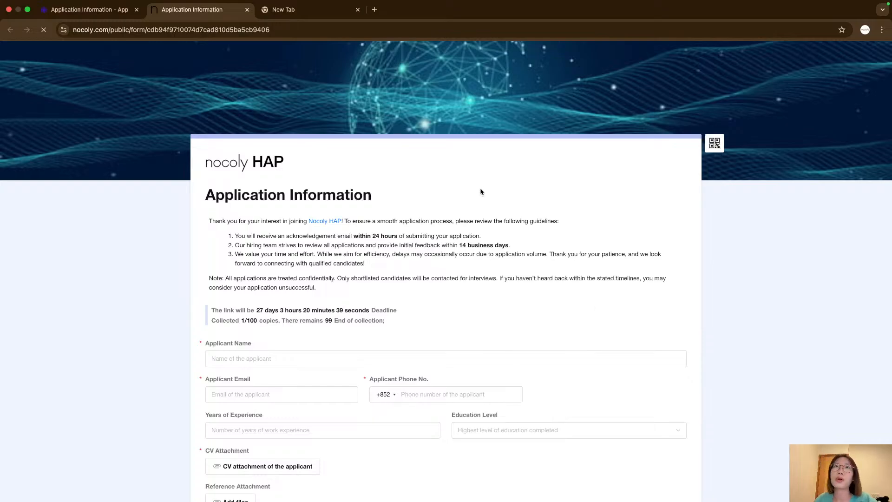
# Open the phone number's country code list on the public form to check the default.
pyautogui.scroll(-1, 412, 380)
pyautogui.click(414, 377)
pyautogui.click(392, 380)
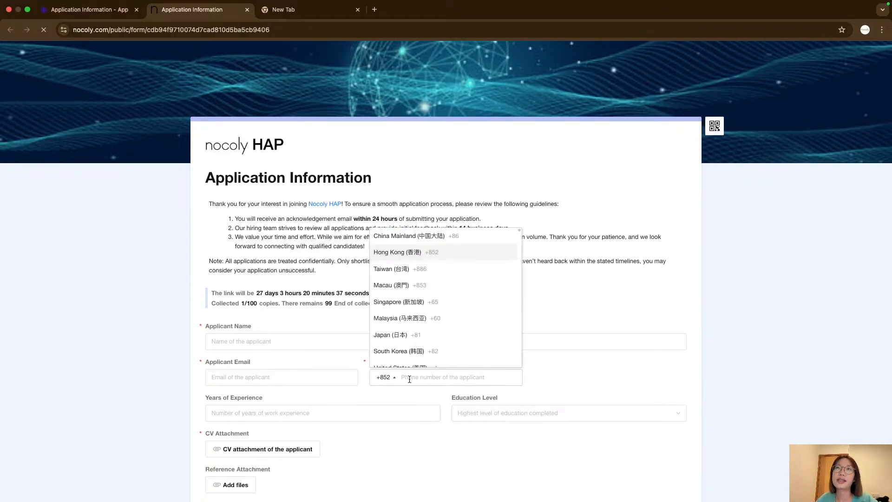
# Test the public form's phone number validation by entering 6666 and clearing it again.
pyautogui.click(420, 380)
pyautogui.write('6666')
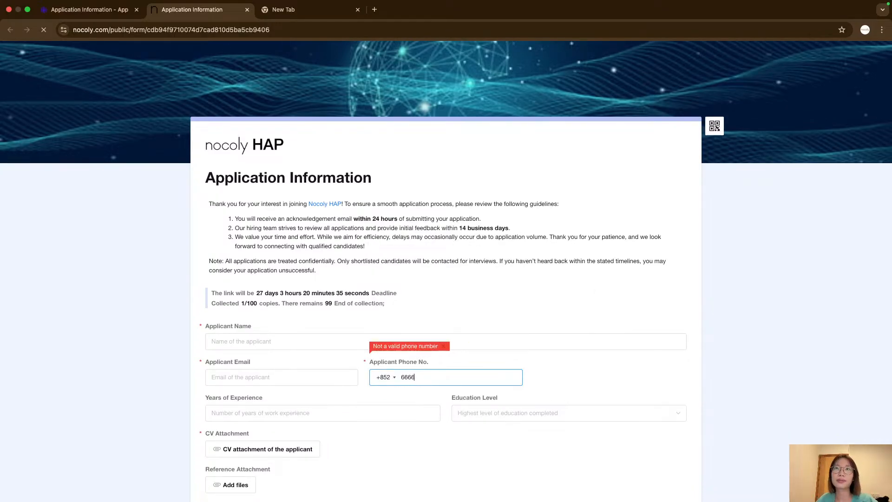
pyautogui.press('BackSpace')
pyautogui.press('BackSpace')
pyautogui.press('BackSpace')
pyautogui.press('BackSpace')
pyautogui.click(341, 233)
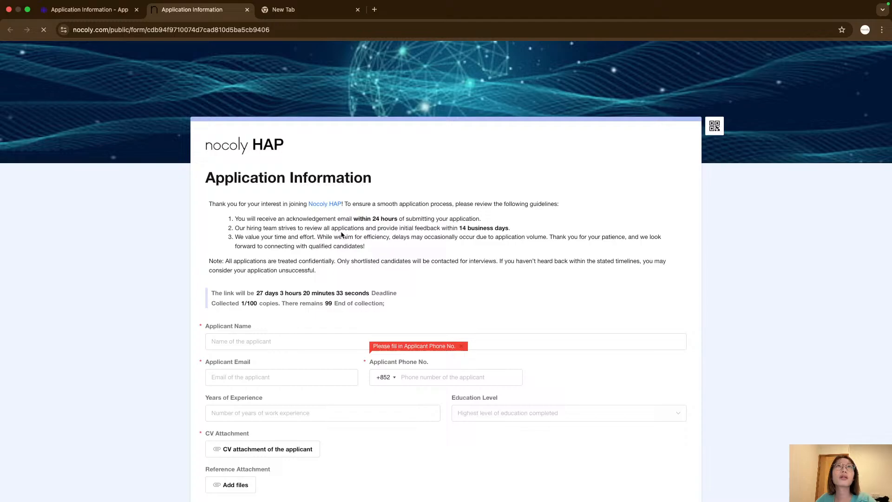
# Return to the app tab, open Jim's record, and view its Comments and Log panels before closing it.
pyautogui.click(122, 10)
pyautogui.click(433, 369)
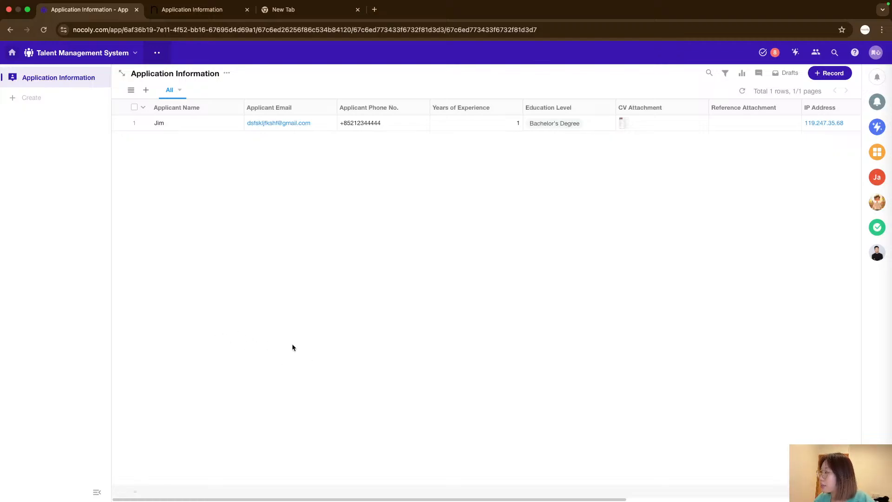
pyautogui.click(196, 120)
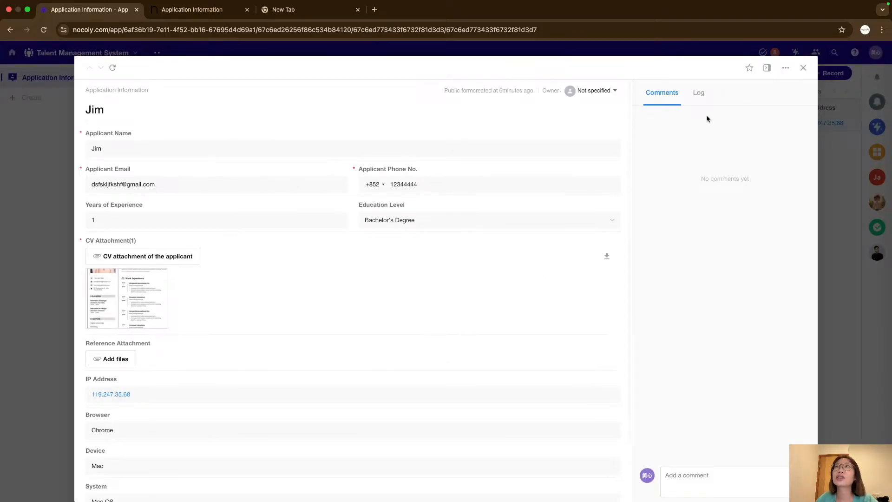
pyautogui.click(698, 92)
pyautogui.click(661, 92)
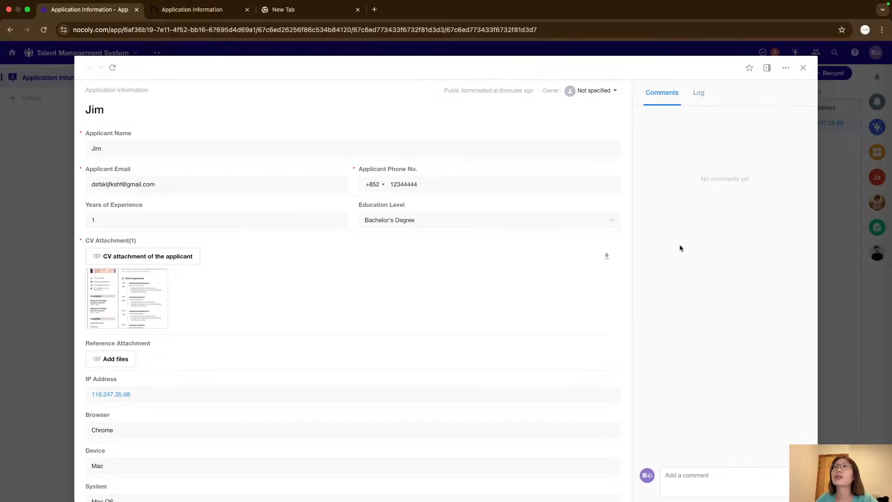
pyautogui.rightClick(680, 244)
pyautogui.rightClick(668, 211)
pyautogui.rightClick(667, 172)
pyautogui.click(666, 127)
pyautogui.click(697, 93)
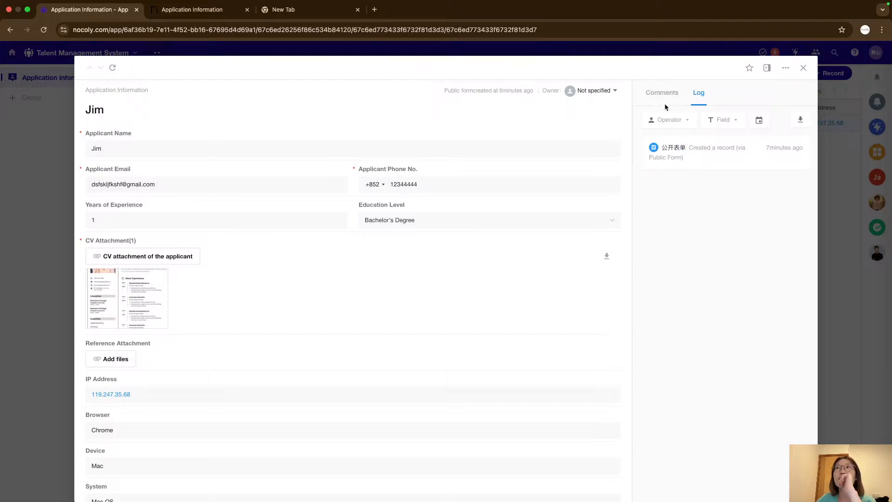
pyautogui.click(663, 98)
pyautogui.click(802, 68)
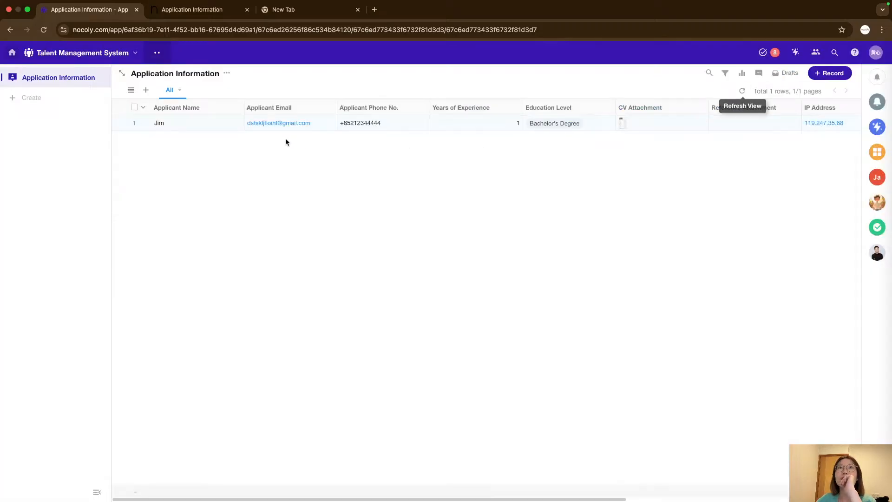
# Reopen Jim's record and examine its public form creation info.
pyautogui.click(212, 125)
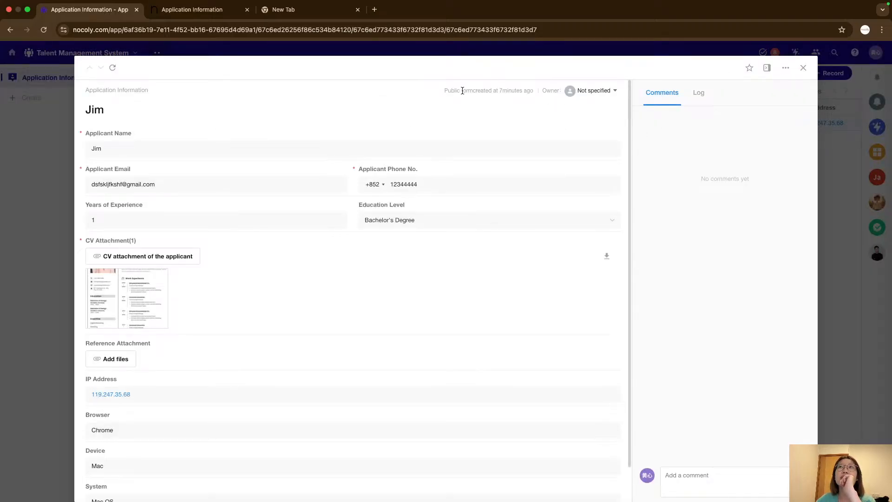
pyautogui.moveTo(444, 90); pyautogui.dragTo(533, 95)
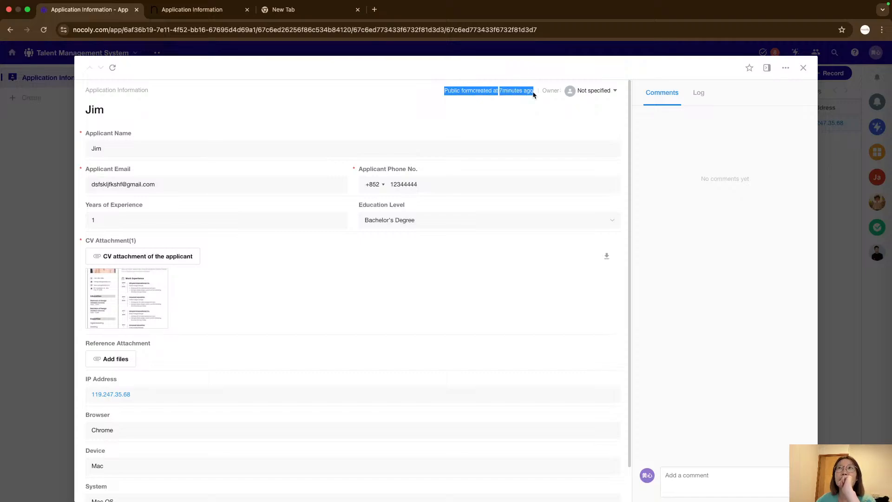
pyautogui.click(523, 99)
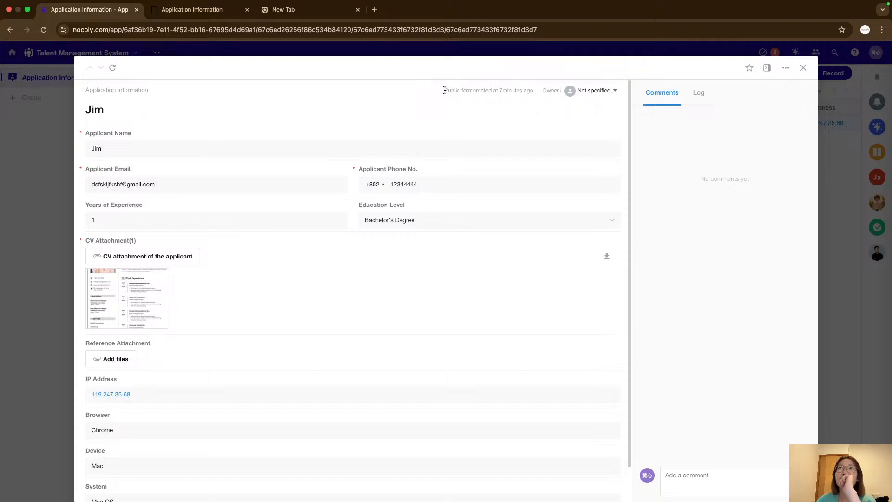
pyautogui.moveTo(444, 91); pyautogui.dragTo(523, 93)
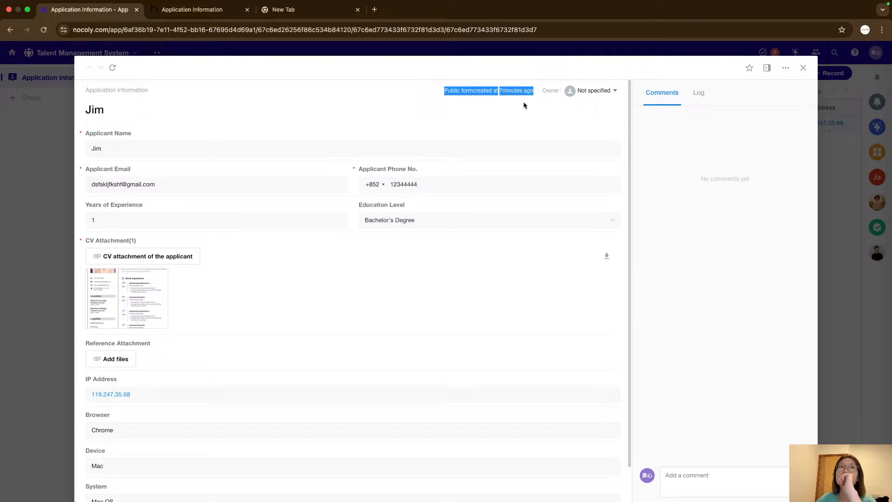
pyautogui.click(530, 104)
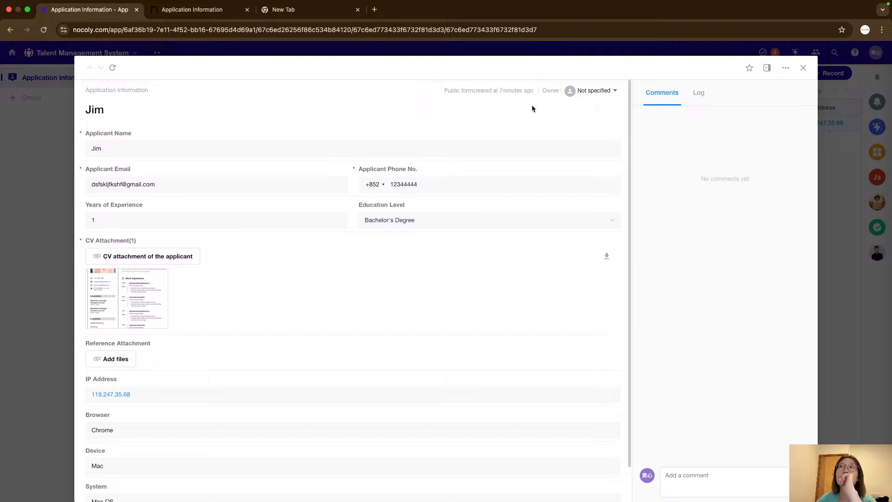
# Examine the creation entry timestamp in the record's Log, then close the record.
pyautogui.click(703, 101)
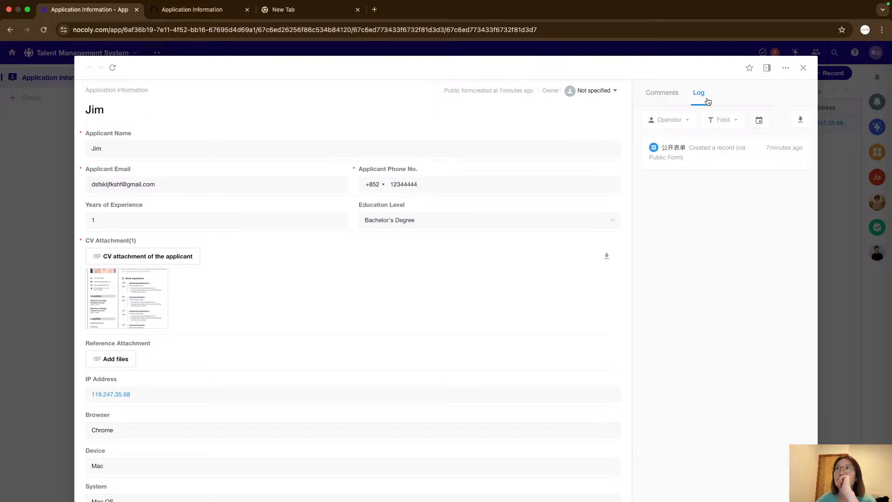
pyautogui.moveTo(690, 147); pyautogui.dragTo(691, 154)
pyautogui.click(692, 155)
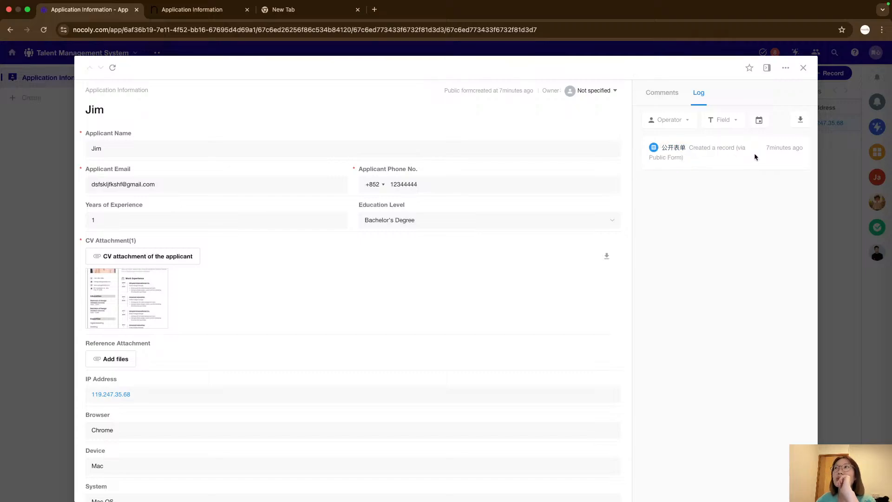
pyautogui.moveTo(765, 149); pyautogui.dragTo(801, 153)
pyautogui.click(800, 154)
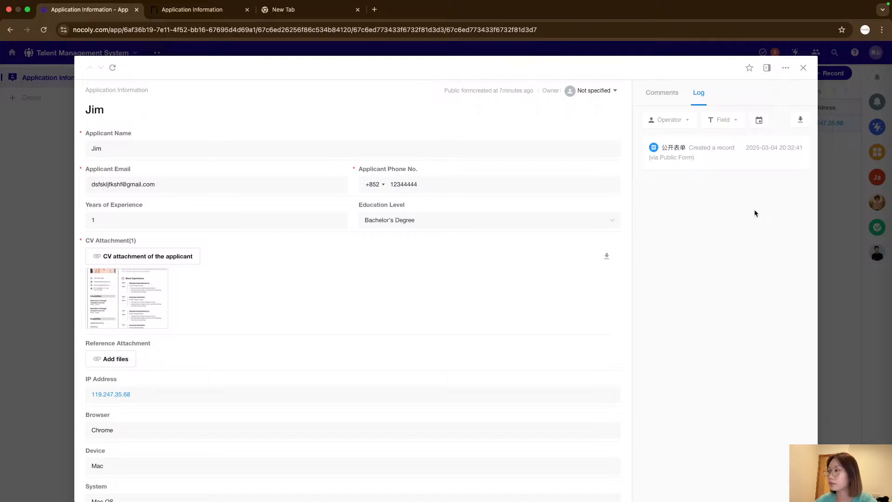
pyautogui.click(803, 67)
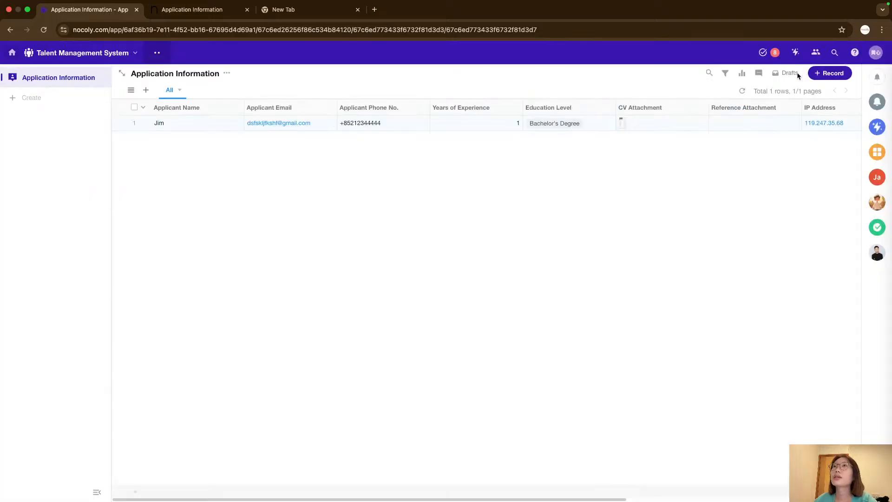
pyautogui.rightClick(519, 238)
pyautogui.rightClick(339, 221)
pyautogui.rightClick(333, 219)
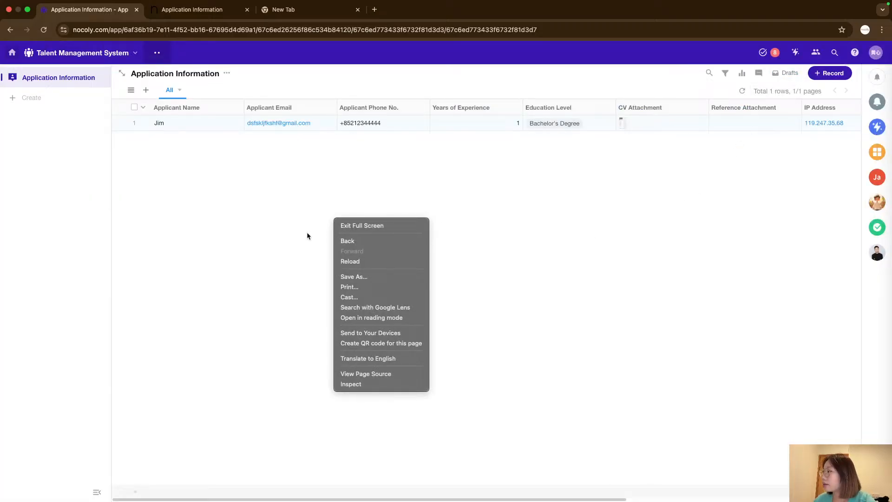
pyautogui.rightClick(263, 216)
pyautogui.rightClick(239, 226)
pyautogui.rightClick(204, 222)
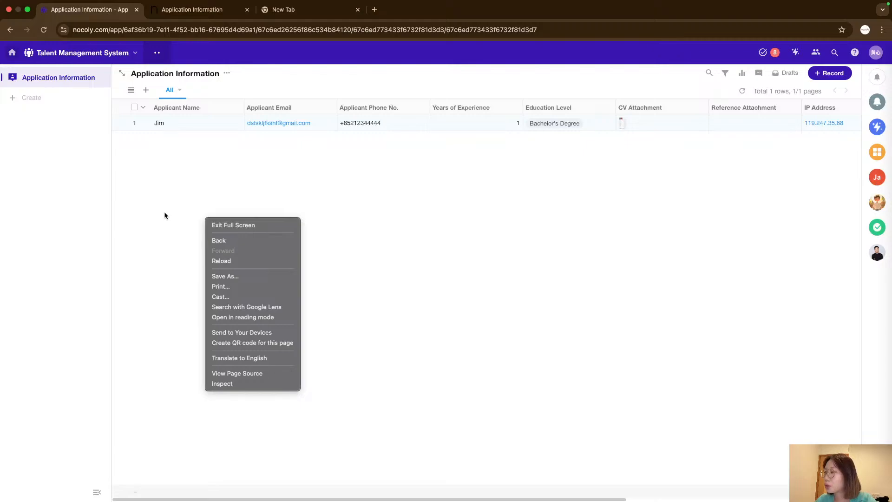
pyautogui.rightClick(149, 196)
pyautogui.rightClick(151, 186)
pyautogui.click(180, 166)
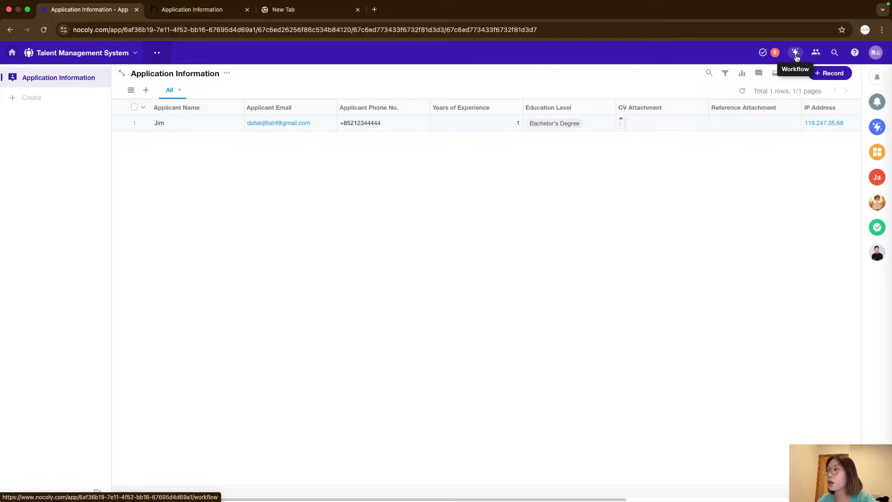
pyautogui.rightClick(382, 190)
pyautogui.rightClick(184, 213)
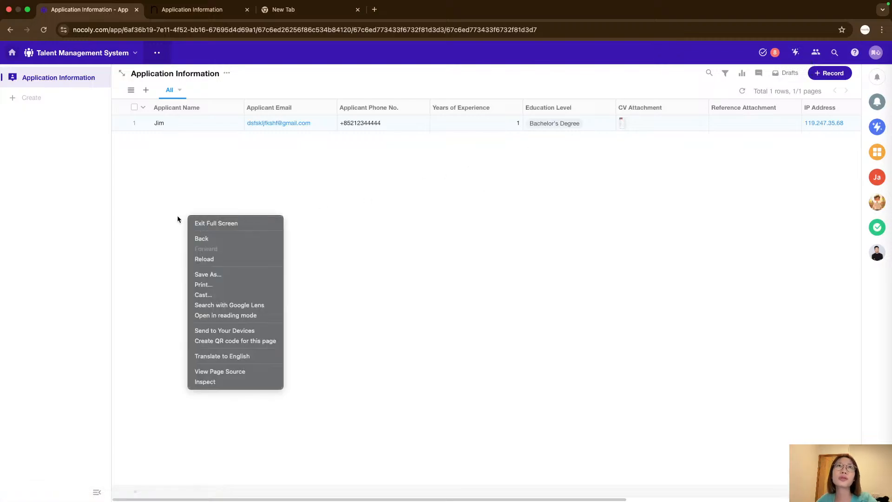
pyautogui.rightClick(156, 191)
# Open the worksheet's form editor and add a Date field named submission time.
pyautogui.click(227, 73)
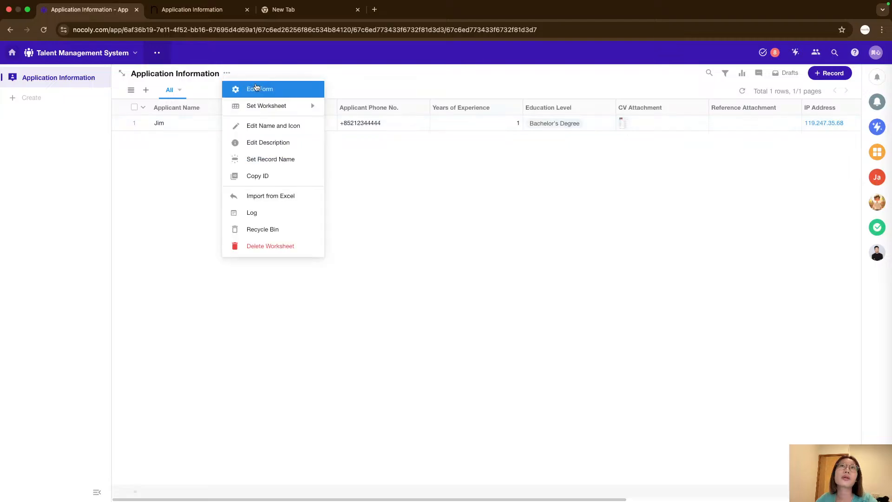
pyautogui.click(251, 88)
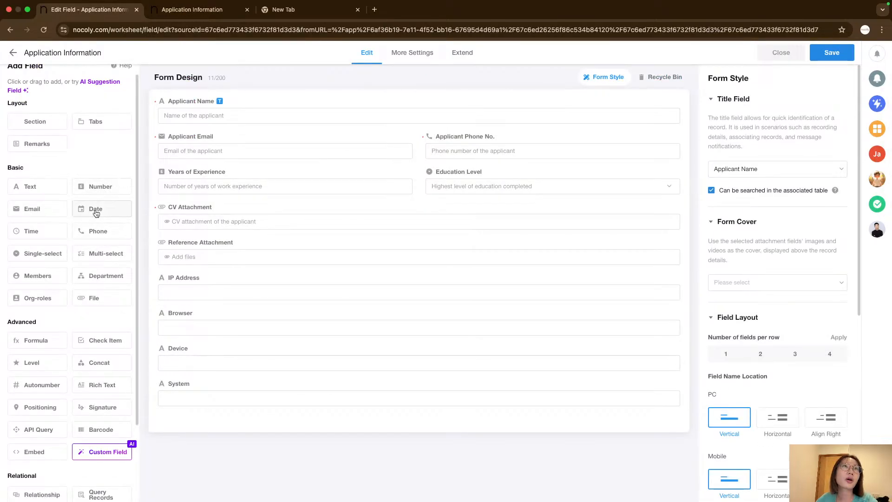
pyautogui.moveTo(95, 213); pyautogui.dragTo(205, 414)
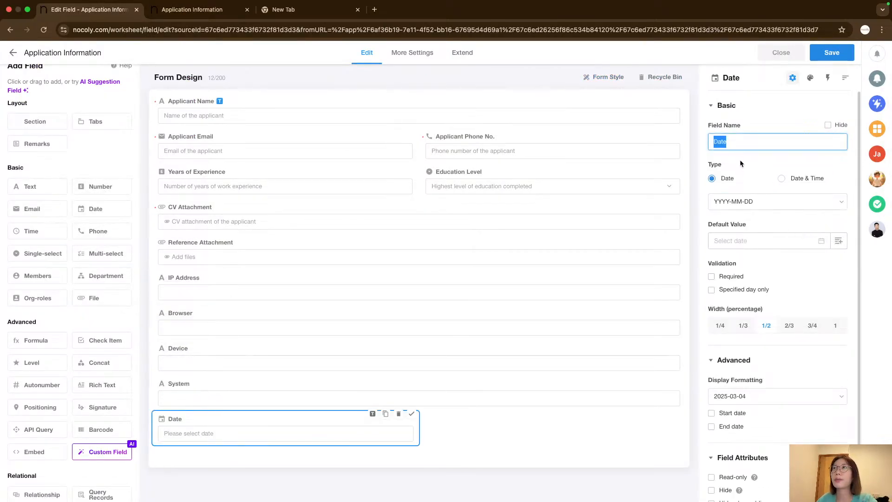
pyautogui.write('subs')
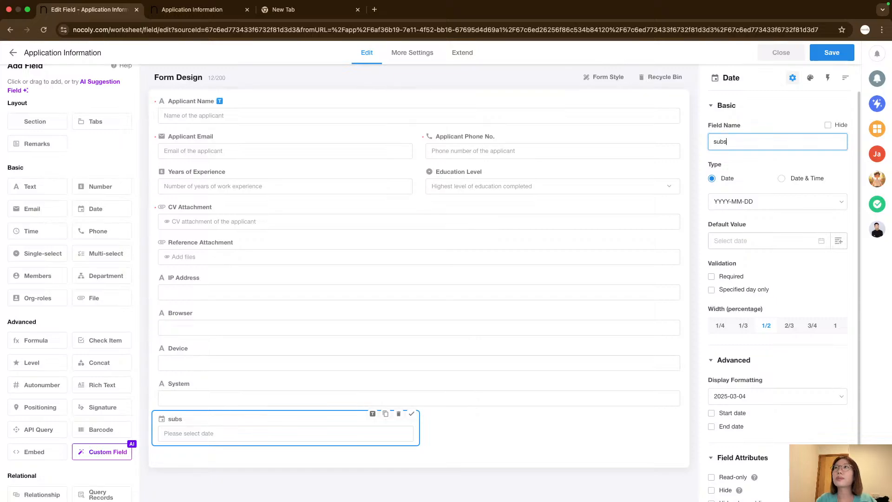
pyautogui.press('BackSpace')
pyautogui.write('mission time')
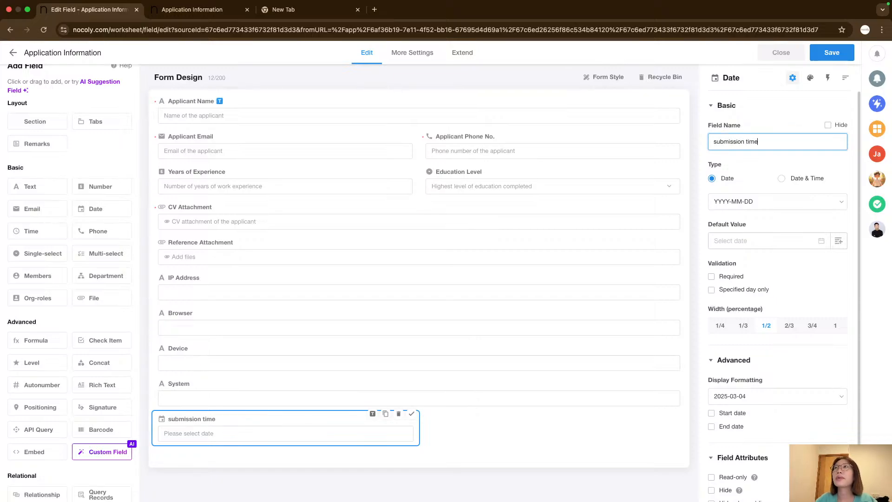
# Set the submission time field to Date & Time with the YYYY-MM-DD HH:MM:SS format.
pyautogui.click(804, 178)
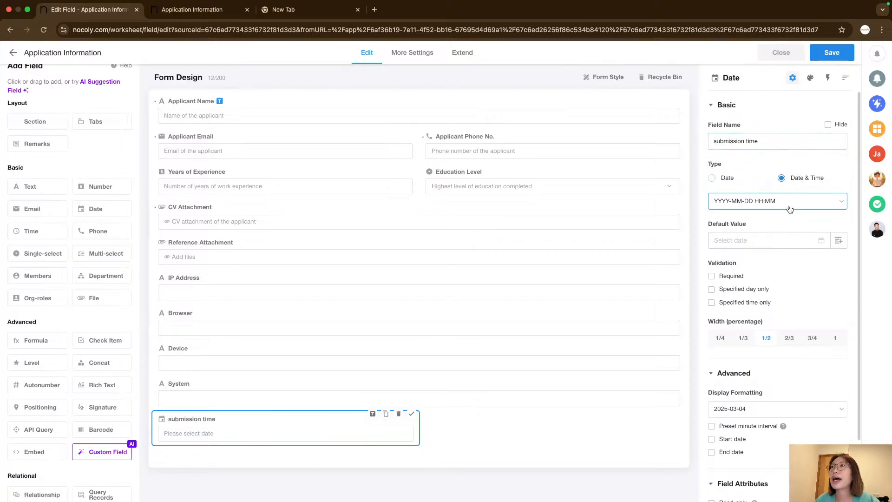
pyautogui.click(789, 208)
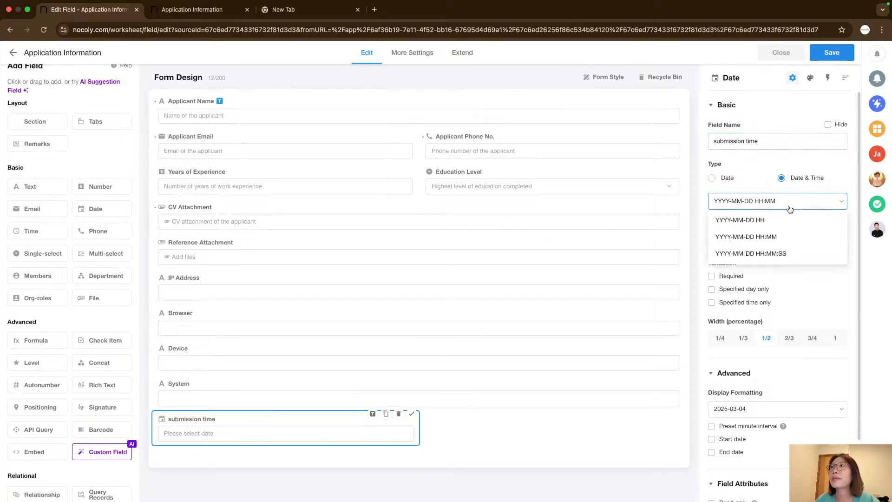
pyautogui.click(804, 256)
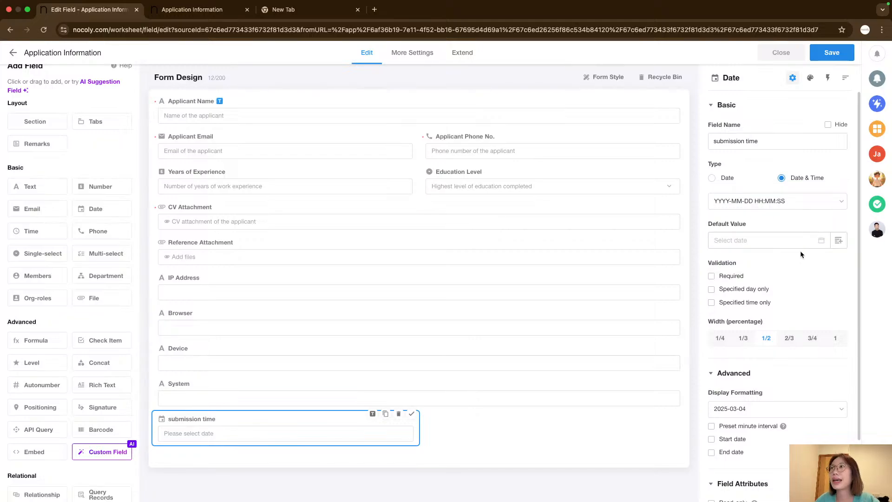
# Set the submission time default value to the dynamic value At this moment.
pyautogui.click(838, 240)
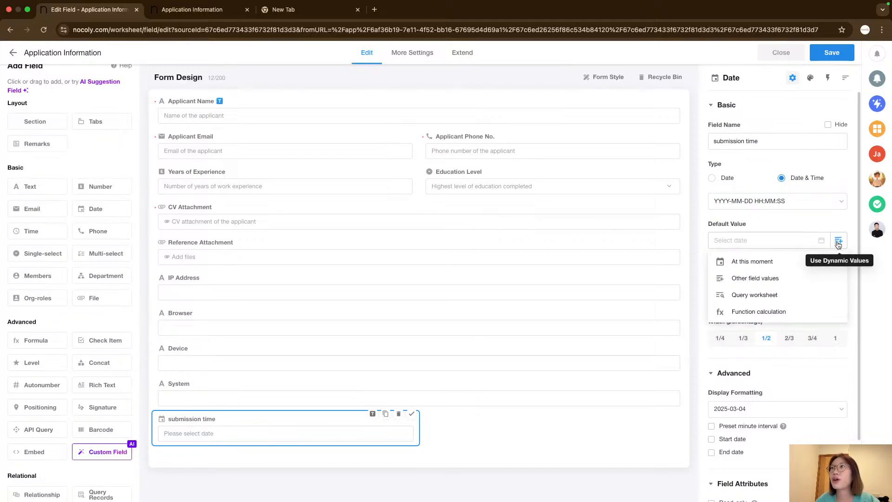
pyautogui.click(772, 261)
pyautogui.moveTo(747, 225); pyautogui.dragTo(709, 223)
pyautogui.click(735, 225)
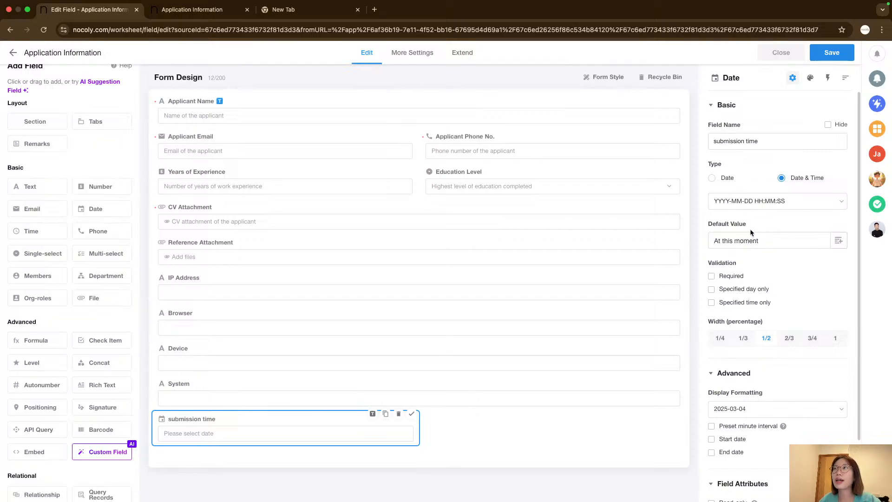
pyautogui.moveTo(707, 221); pyautogui.dragTo(759, 249)
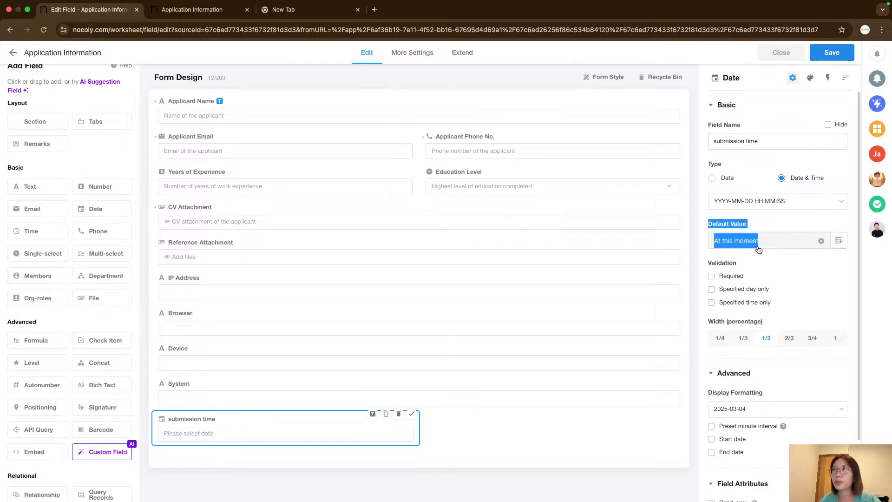
pyautogui.click(749, 218)
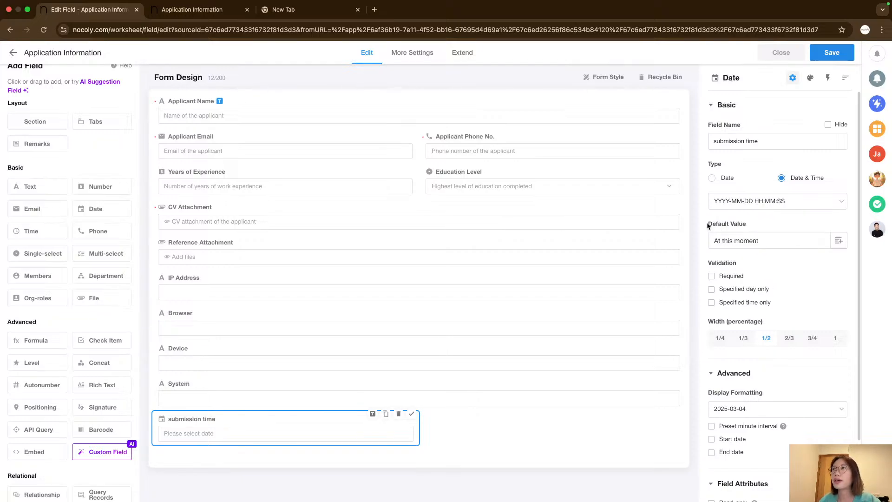
pyautogui.moveTo(708, 223); pyautogui.dragTo(759, 247)
pyautogui.click(748, 225)
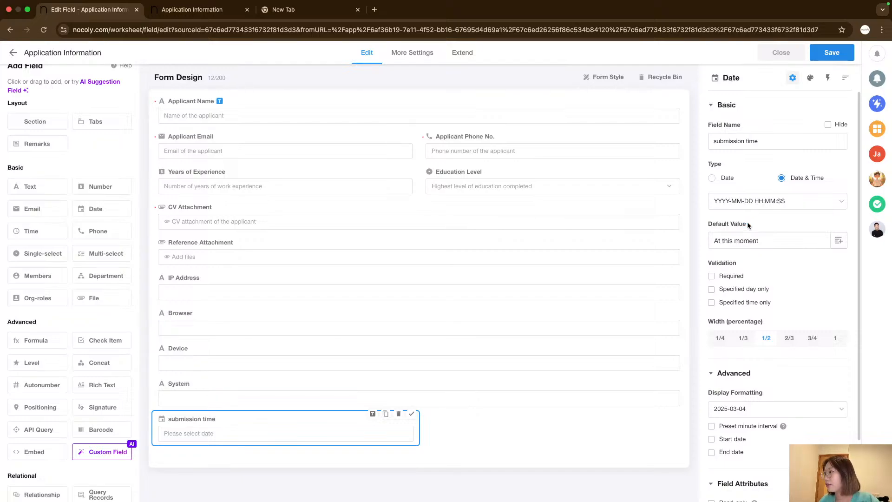
# Cancel closing the editor and delete the submission time field.
pyautogui.click(782, 52)
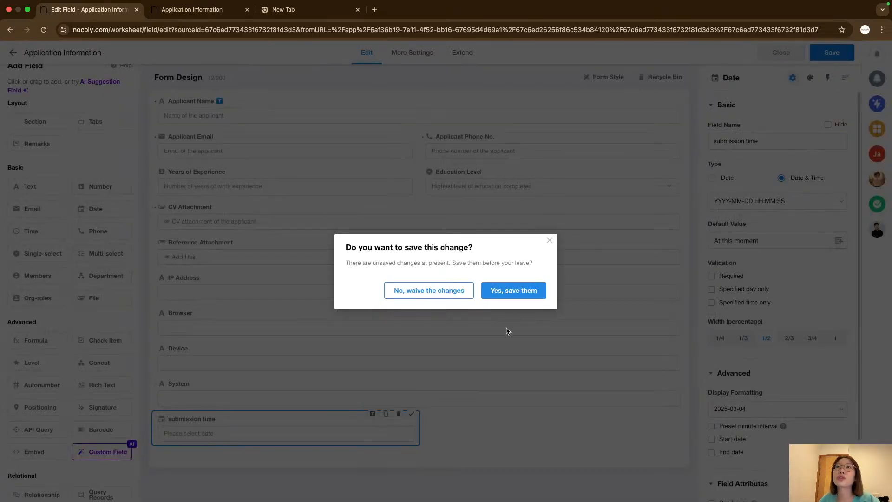
pyautogui.click(549, 240)
pyautogui.click(398, 414)
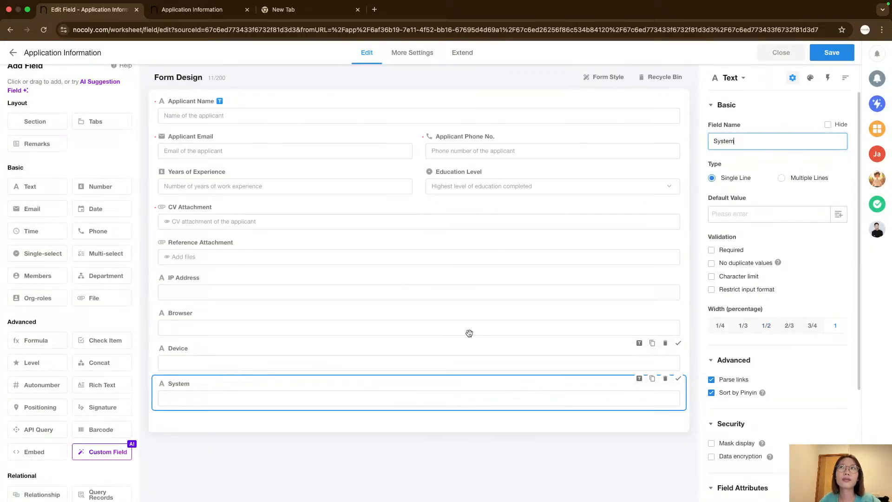
# Save the Application Information form design and close the form editor.
pyautogui.click(832, 53)
pyautogui.click(779, 54)
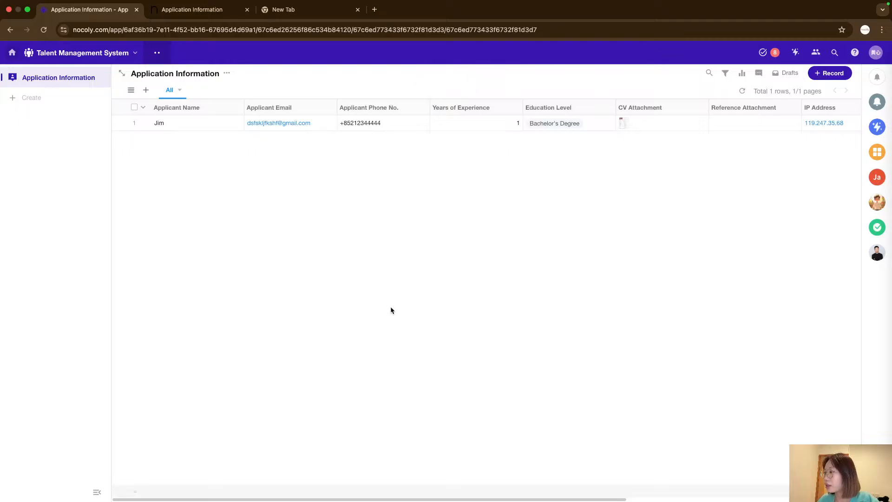
pyautogui.rightClick(296, 241)
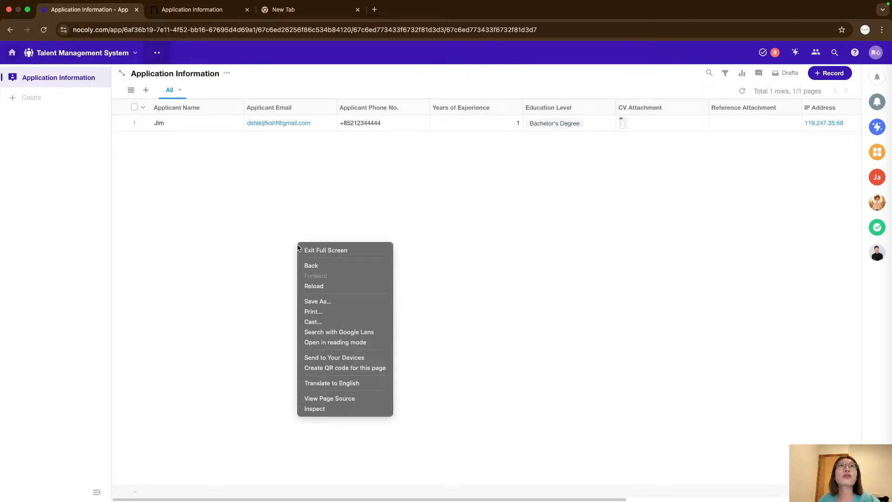
pyautogui.click(271, 218)
# Open the nocoly.com website in the new browser tab.
pyautogui.click(243, 14)
pyautogui.click(302, 14)
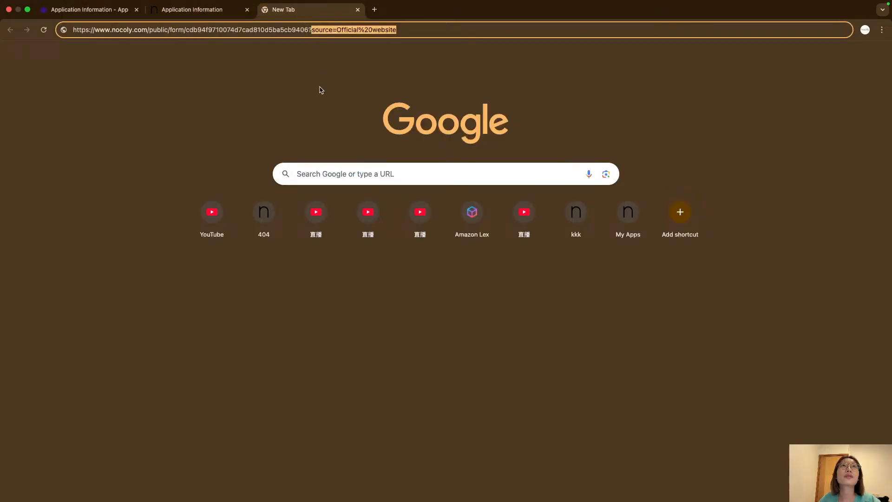
pyautogui.tripleClick(285, 29)
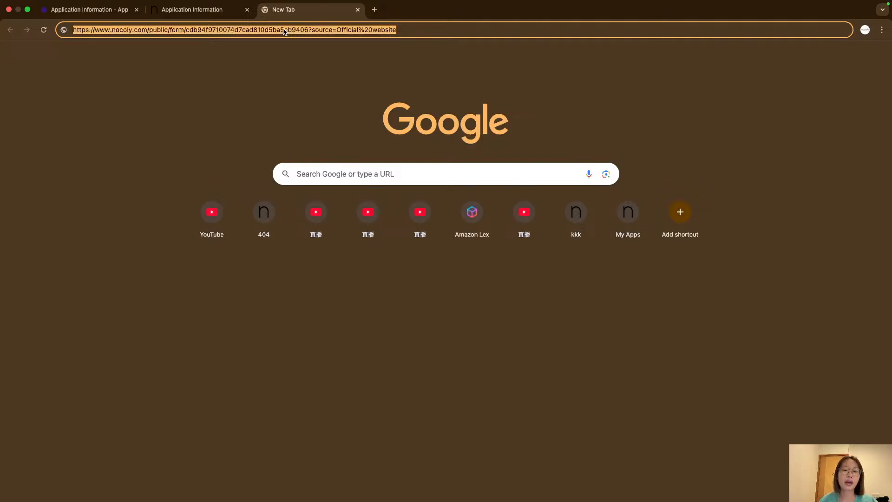
pyautogui.write('nocol')
pyautogui.press('Return')
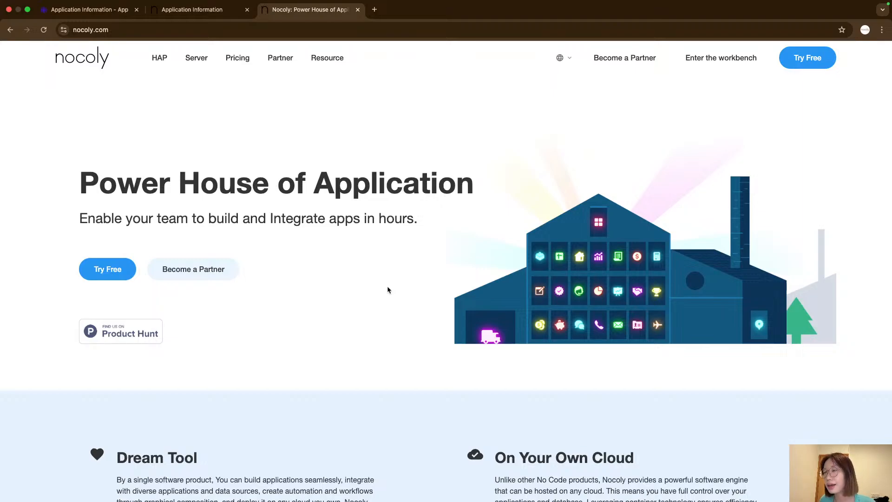
# Open the Contact Us page from the website's footer links.
pyautogui.scroll(-20, 397, 283)
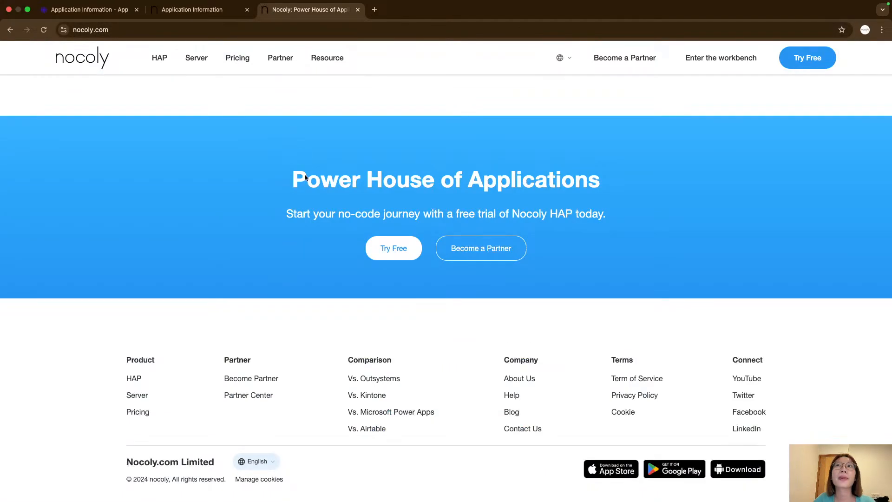
pyautogui.scroll(15, 508, 375)
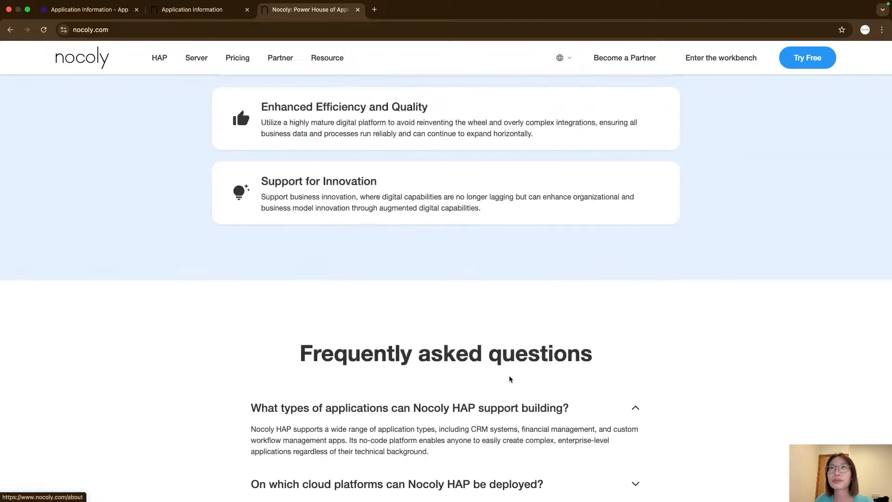
pyautogui.scroll(10, 508, 378)
pyautogui.scroll(-20, 508, 379)
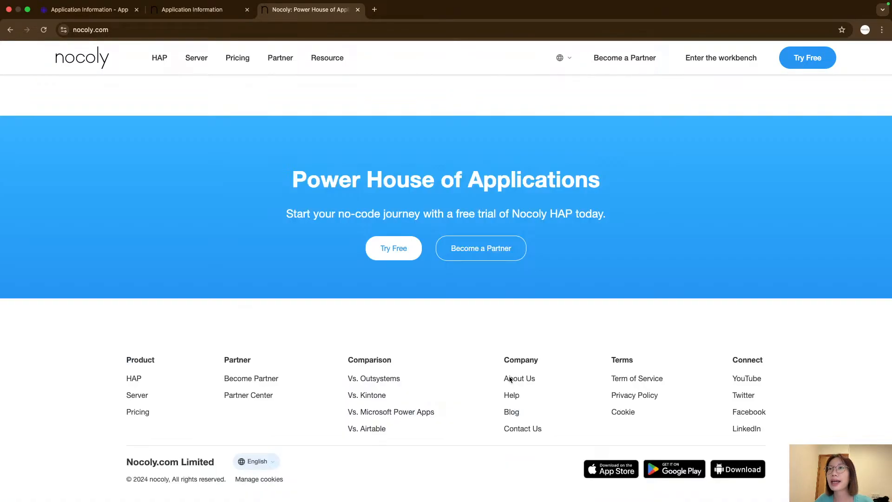
pyautogui.click(522, 427)
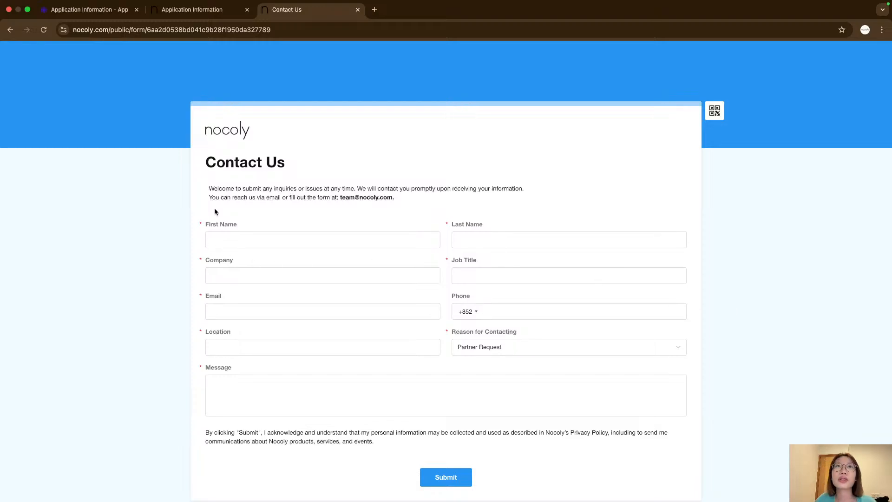
# Examine the Contact Us public form's introduction text and its Message field.
pyautogui.moveTo(209, 187); pyautogui.dragTo(393, 194)
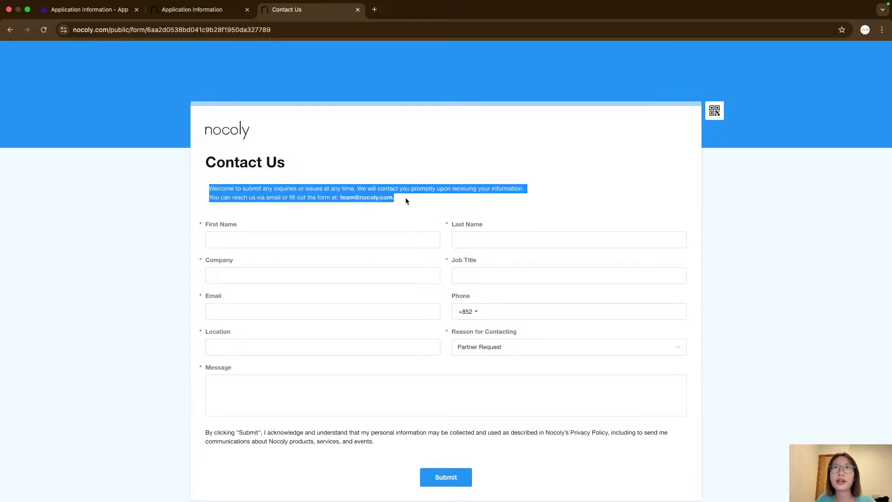
pyautogui.click(407, 198)
pyautogui.rightClick(686, 200)
pyautogui.rightClick(656, 182)
pyautogui.rightClick(647, 164)
pyautogui.click(609, 188)
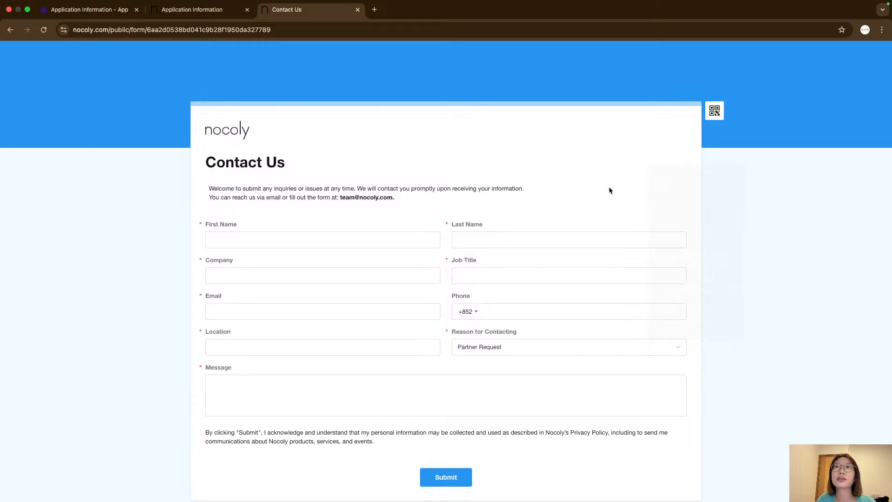
pyautogui.click(333, 397)
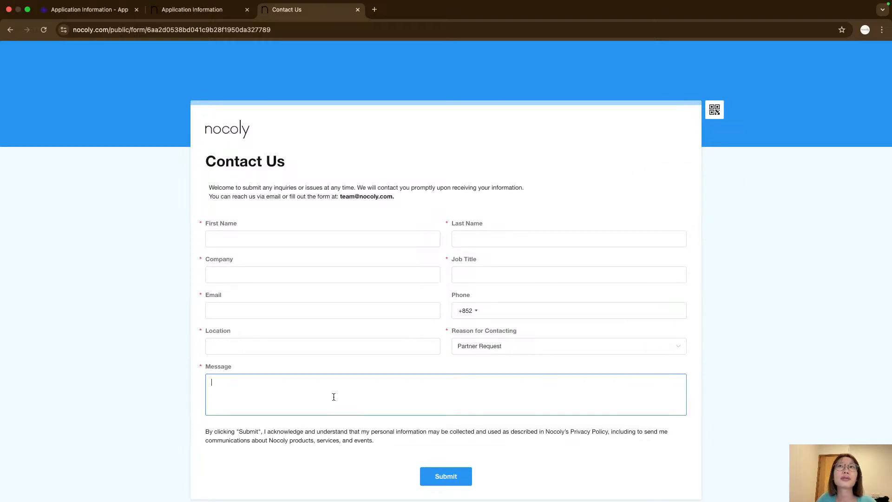
pyautogui.click(847, 284)
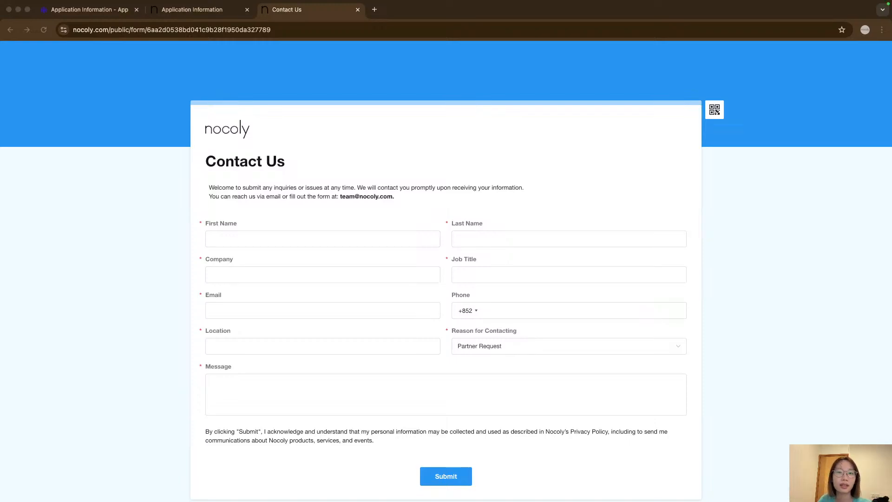
pyautogui.click(517, 417)
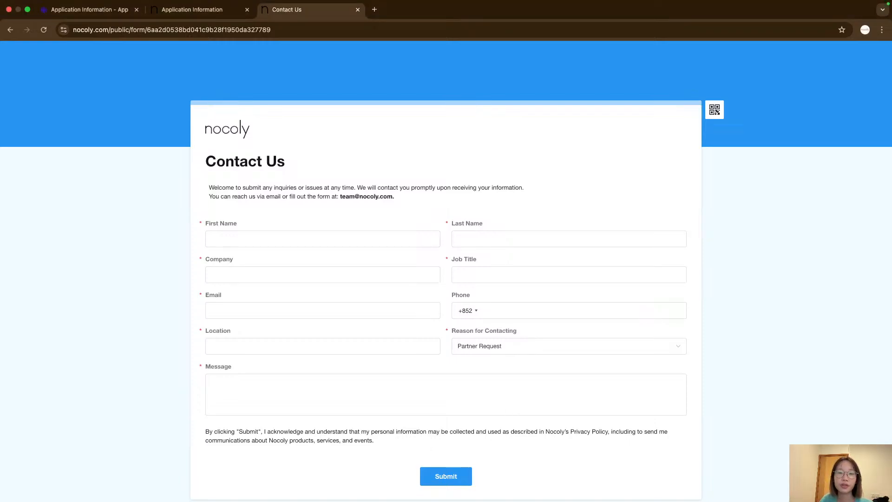
pyautogui.press('super+Tab')
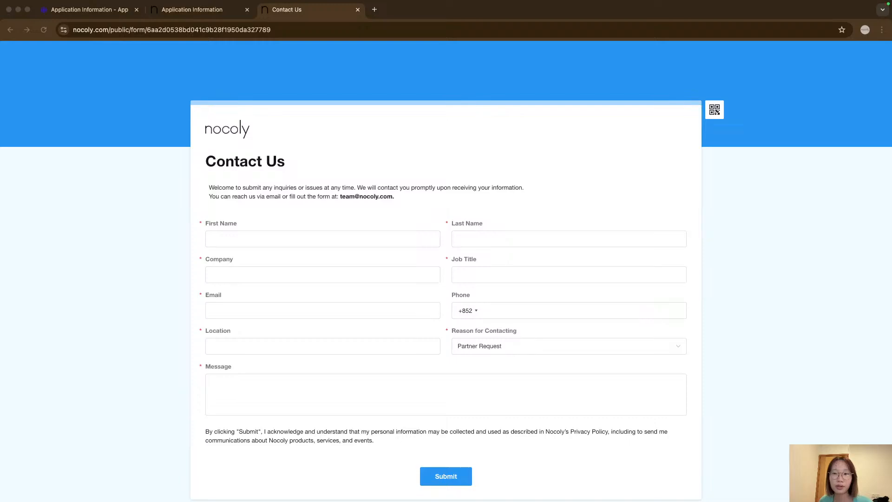